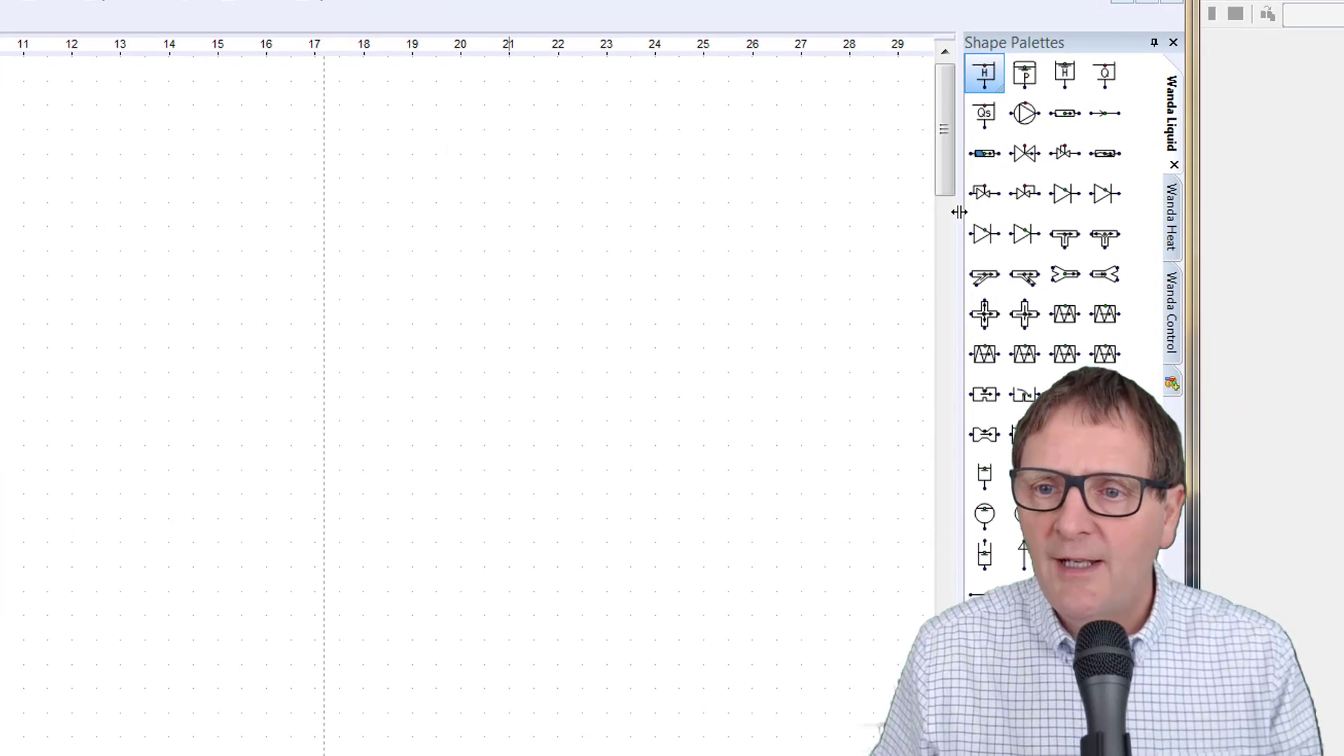
# Place a BoundH reservoir at about 5 cm across and 10.5 cm down the diagram, and set its head at t = 0 to 5 m
pyautogui.moveTo(986, 79); pyautogui.dragTo(194, 399)
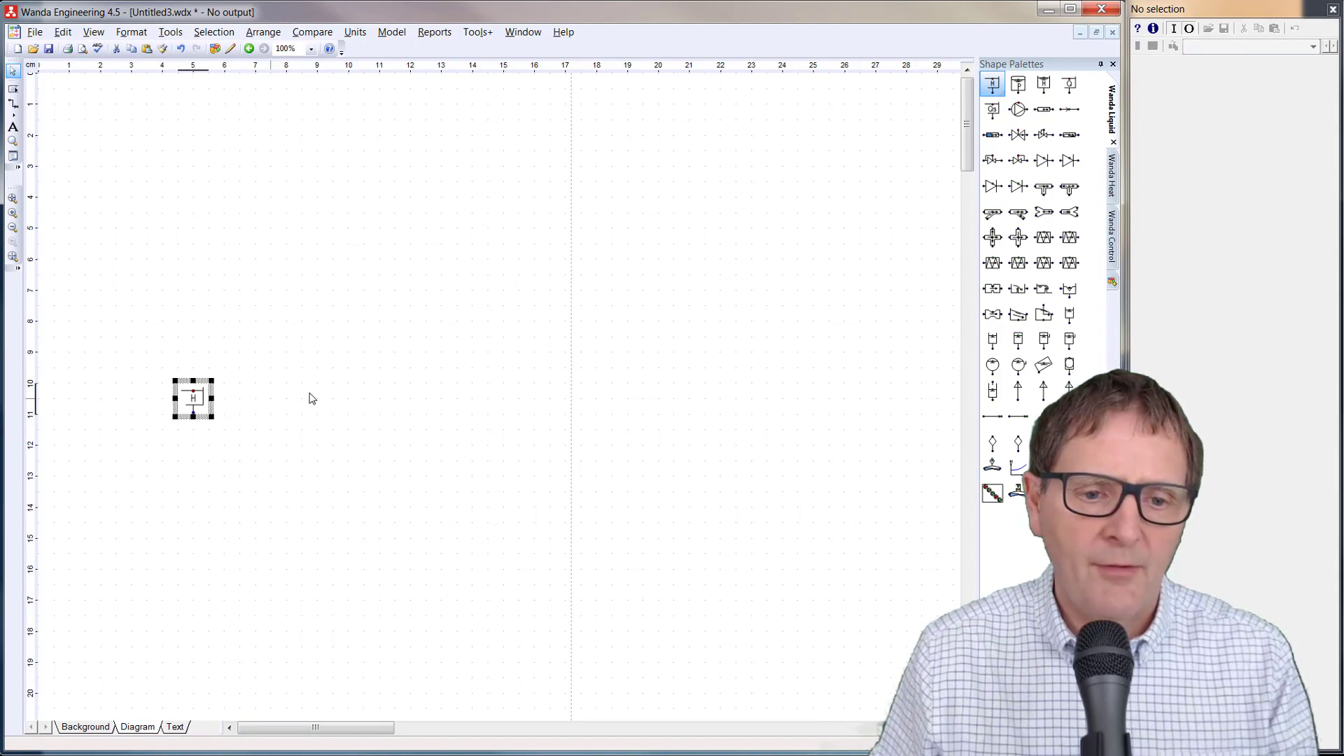
pyautogui.click(280, 403)
pyautogui.click(199, 400)
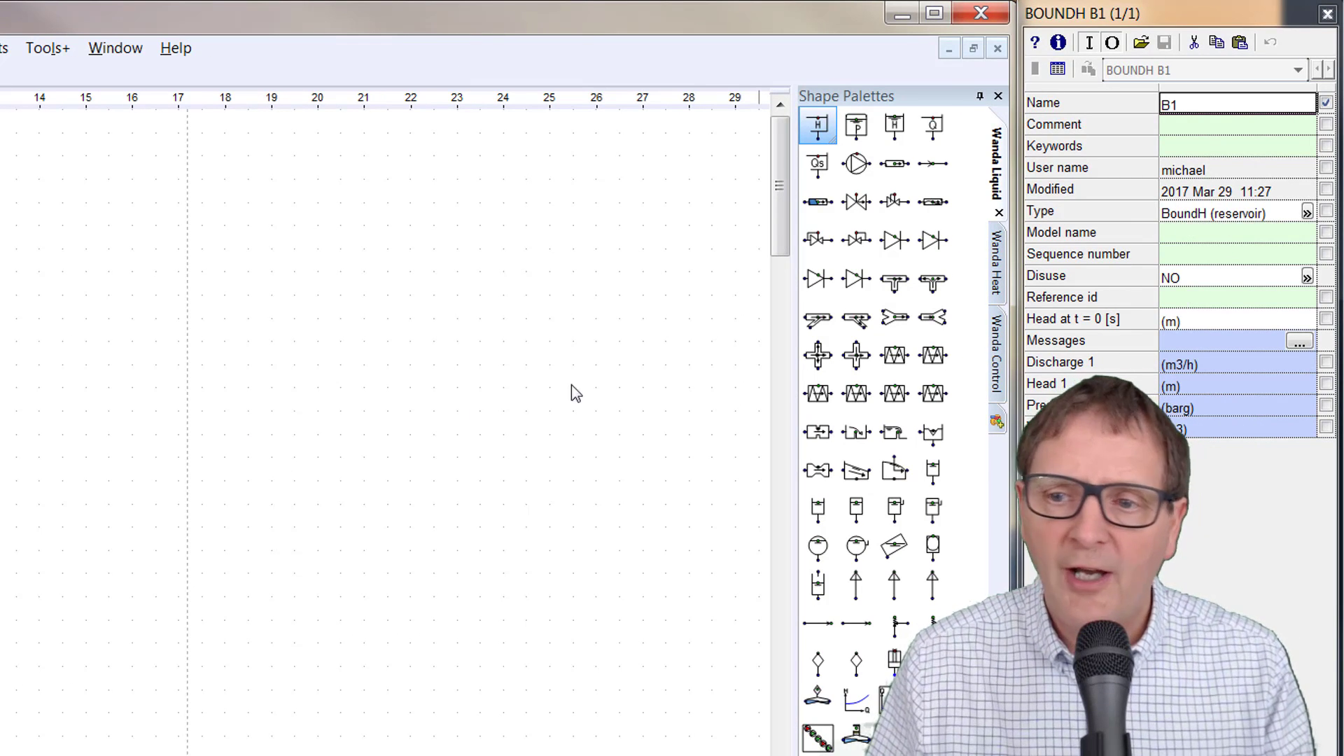
pyautogui.click(1206, 321)
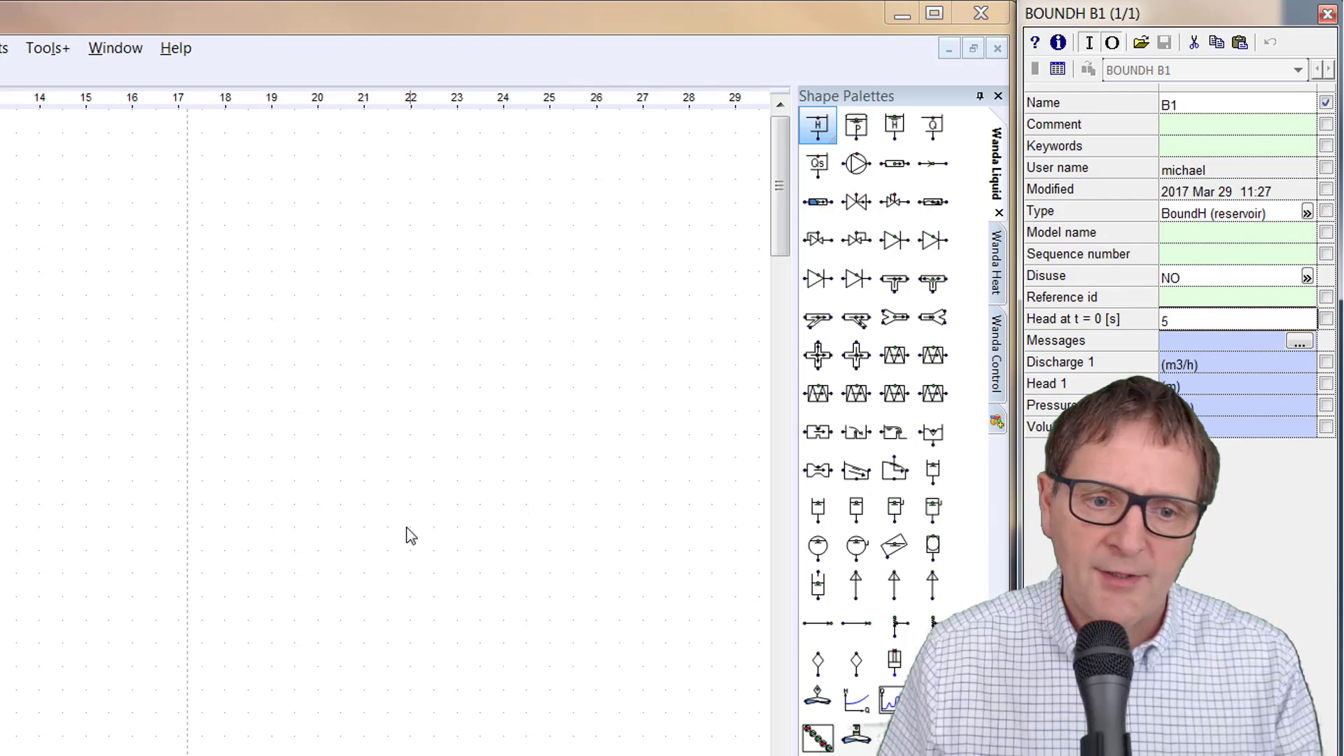
pyautogui.click(410, 535)
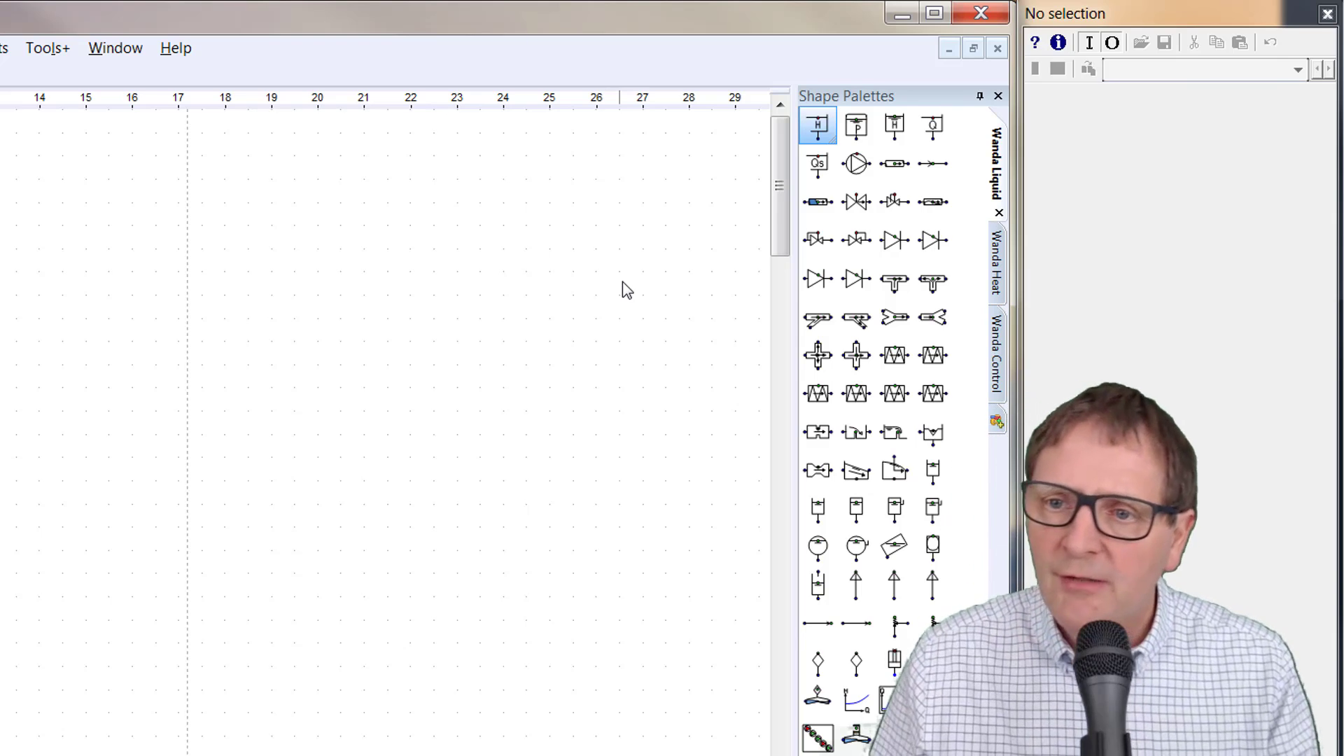
# Place a pump to the right of reservoir B1, at about 8 cm across the diagram
pyautogui.click(856, 164)
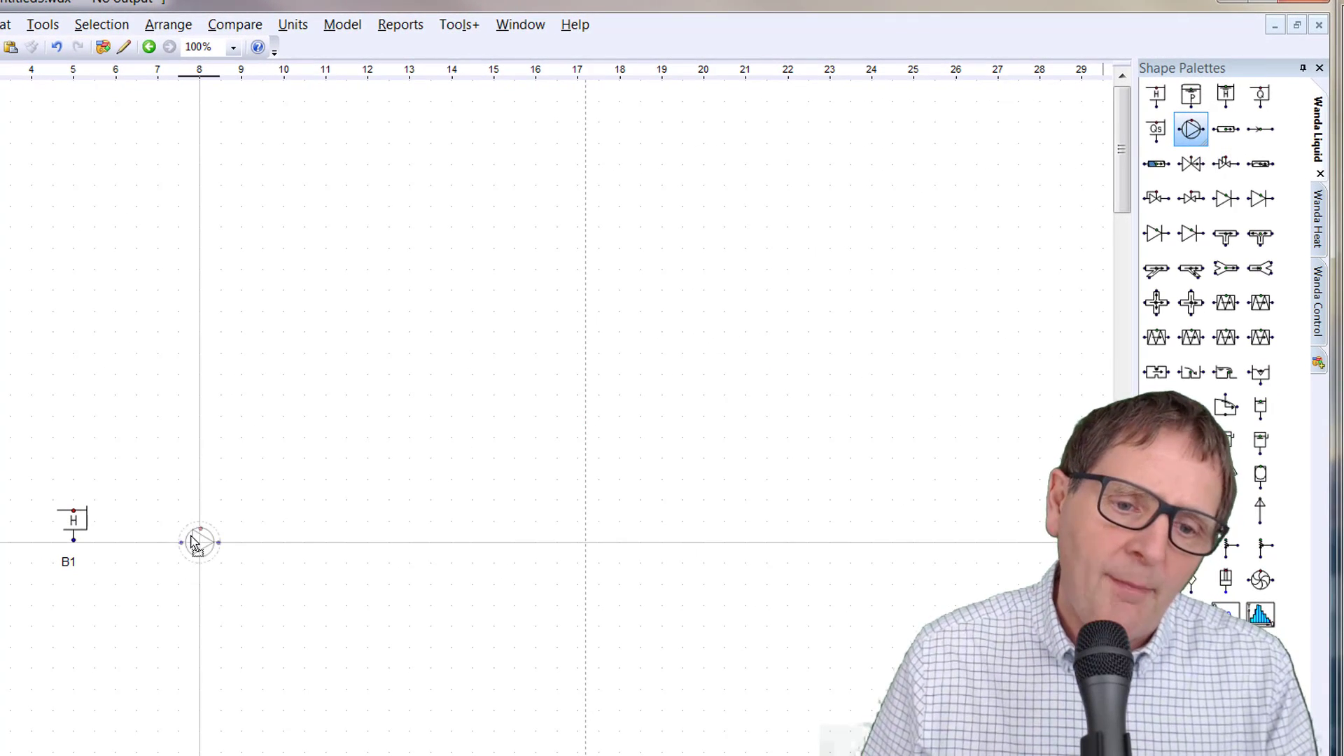
pyautogui.click(202, 546)
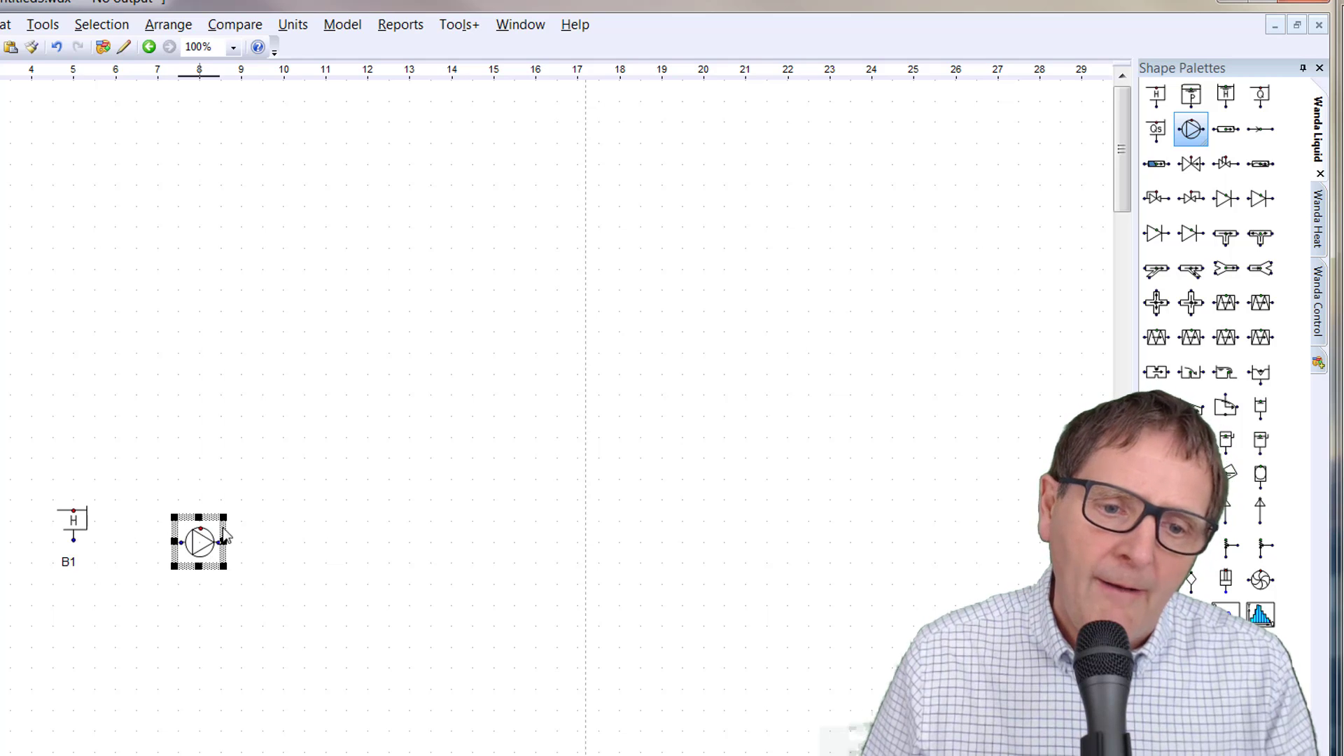
pyautogui.click(1190, 133)
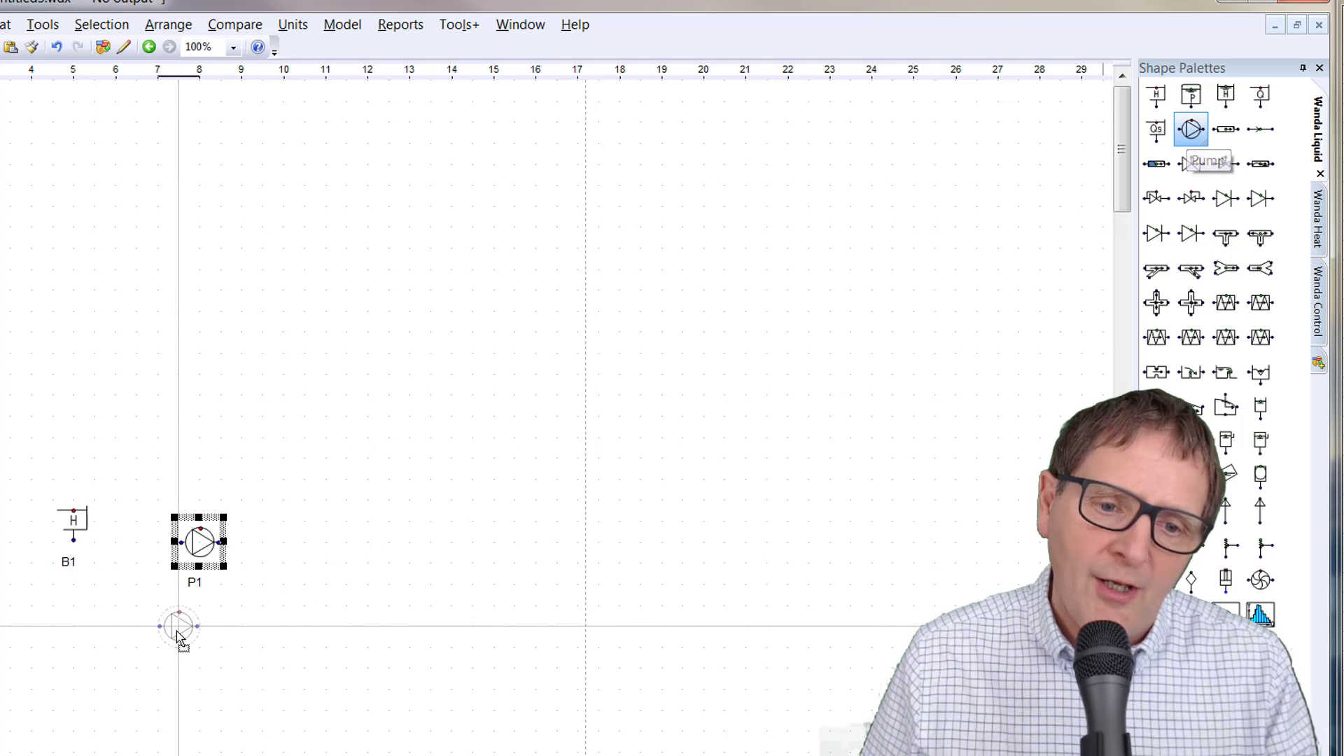
pyautogui.click(198, 650)
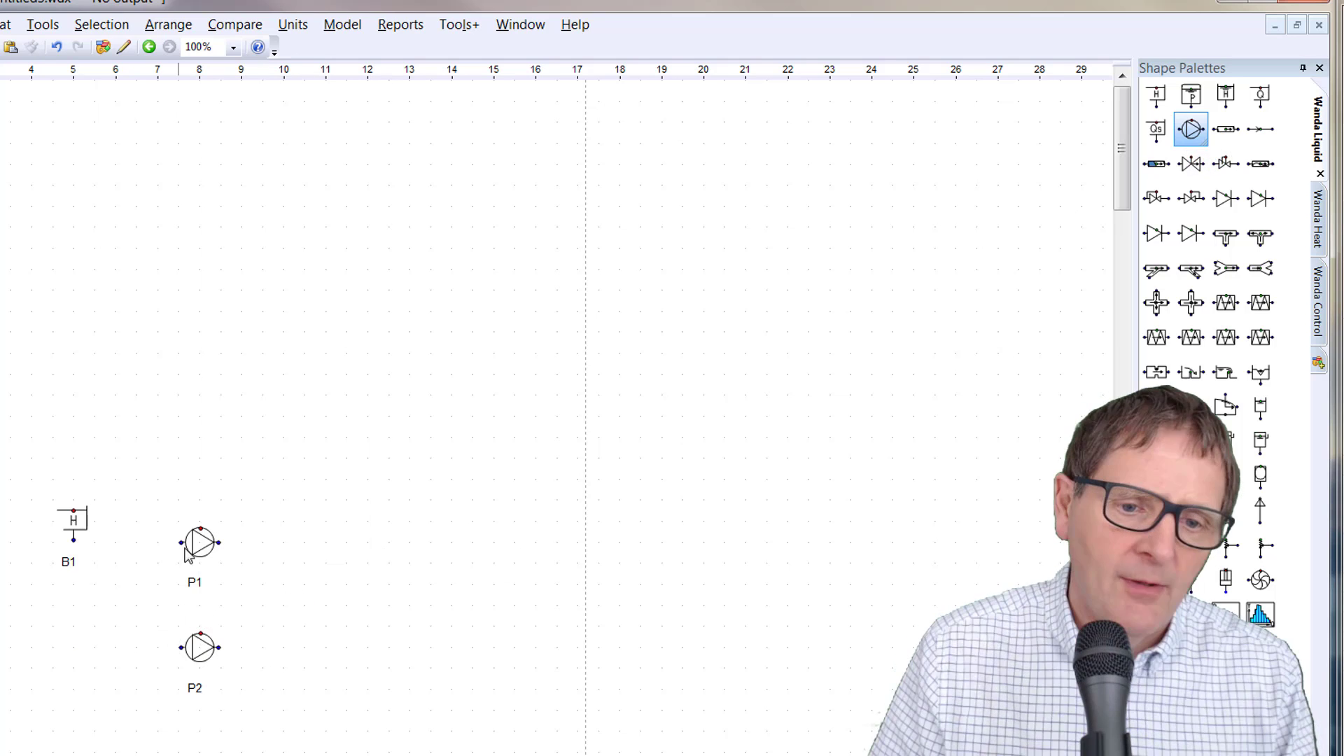
pyautogui.click(201, 645)
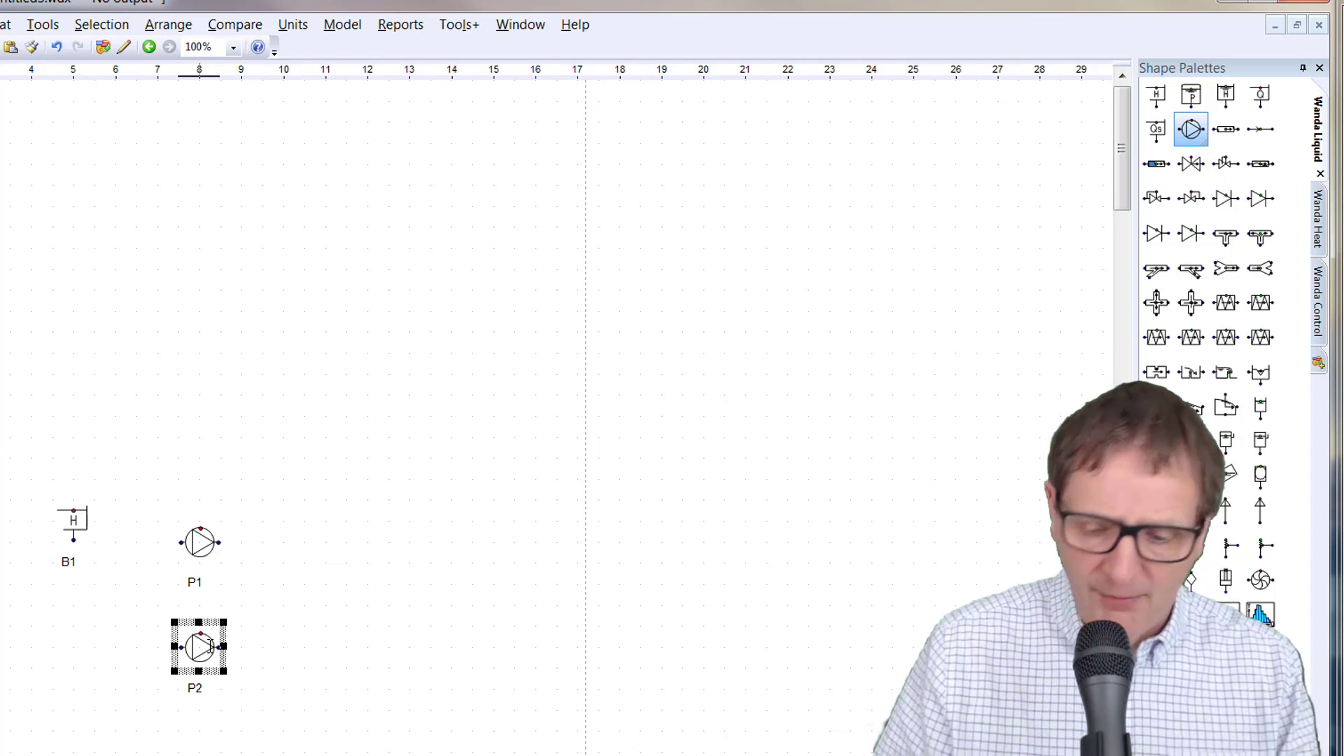
pyautogui.press('Delete')
# Open the QHE table of pump P1, with QHE as its characteristic type
pyautogui.click(202, 539)
pyautogui.click(416, 381)
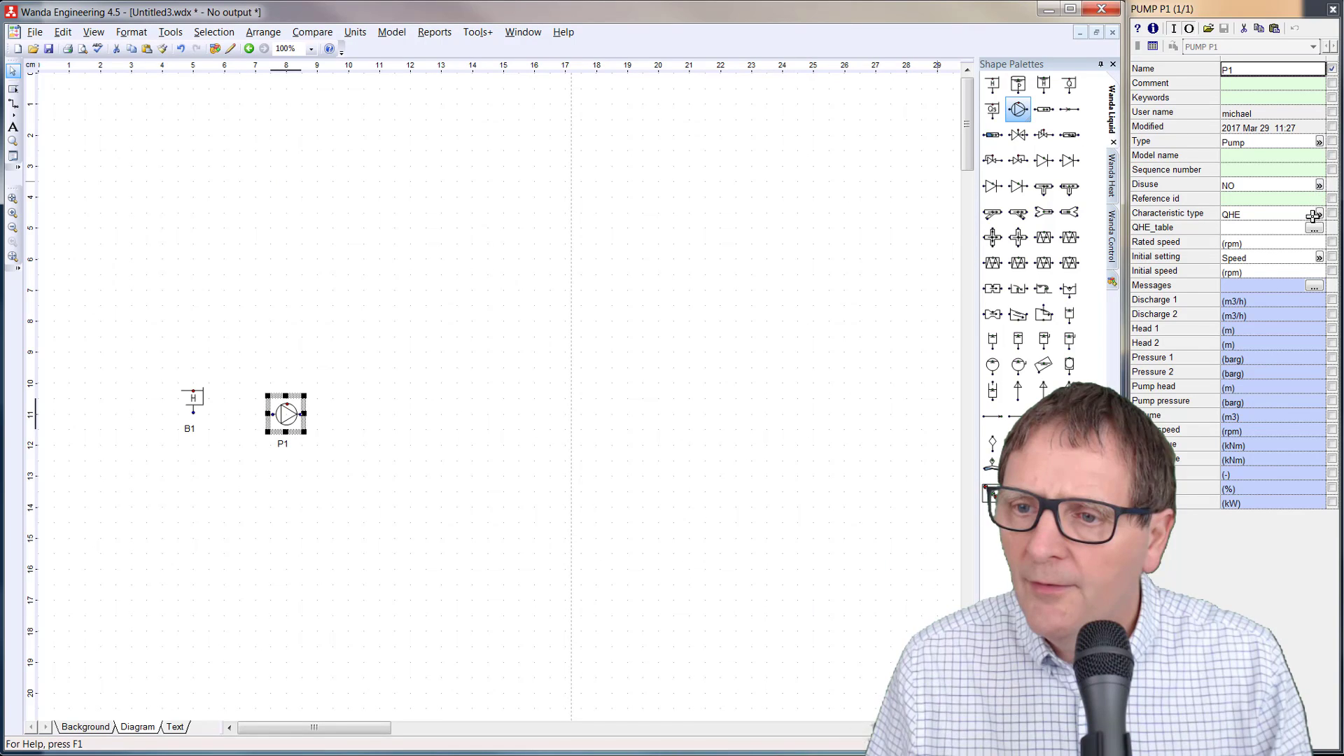
pyautogui.click(1317, 215)
pyautogui.click(1253, 222)
pyautogui.click(1313, 228)
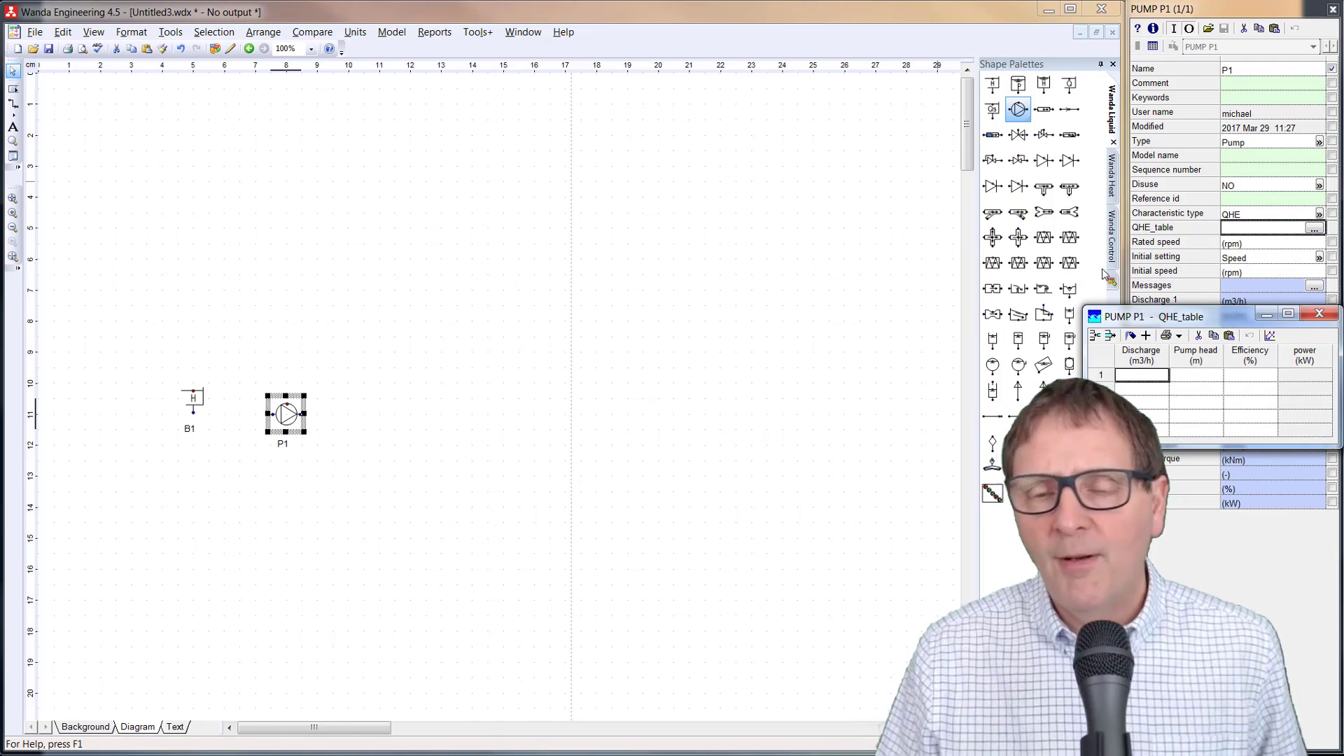
pyautogui.moveTo(1190, 317); pyautogui.dragTo(1014, 210)
# Enter the first three discharge, head and efficiency rows as 0/72/0, 180/69/48 and 360/65/62, and show the table's chart
pyautogui.write('0')
pyautogui.press('Tab')
pyautogui.write('72')
pyautogui.press('Tab')
pyautogui.write('0')
pyautogui.press('Return')
pyautogui.write('180')
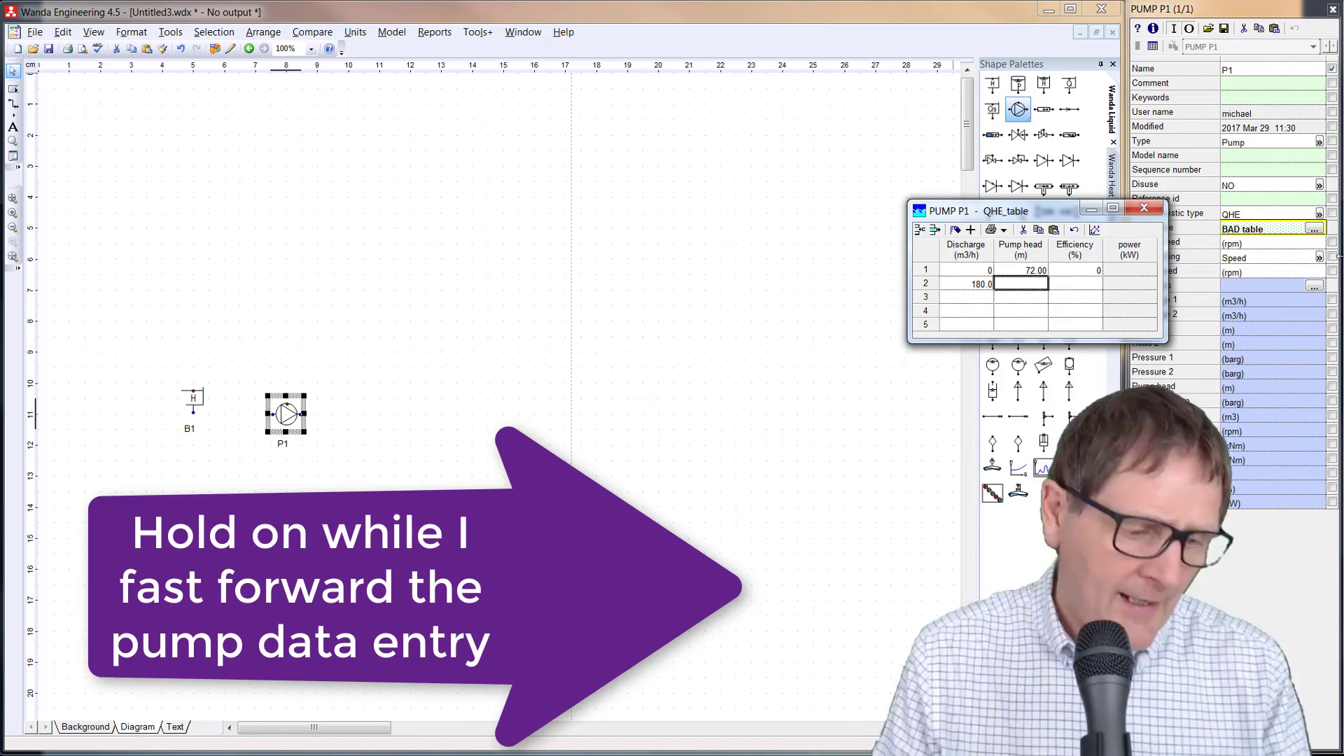
pyautogui.write('360\t65\t62\t102.8')
pyautogui.press('Return')
pyautogui.click(1094, 229)
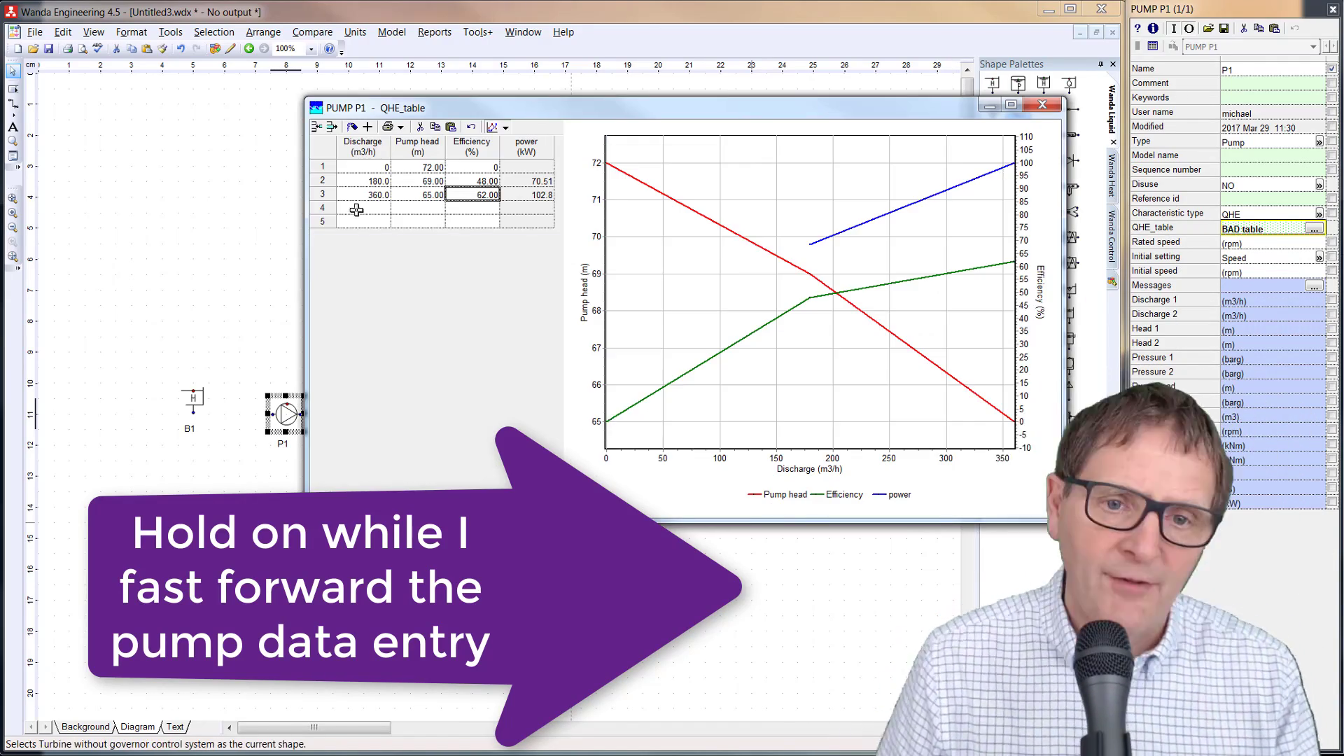
# Add the fourth and fifth pump curve rows: 540 m3/h, 57 m, 78% and 720 m3/h, 48 m, 78%
pyautogui.write('540.0\t57.00\t78.00\t107.5')
pyautogui.press('Return')
pyautogui.write('720\t48\t78\t120.7')
pyautogui.press('Return')
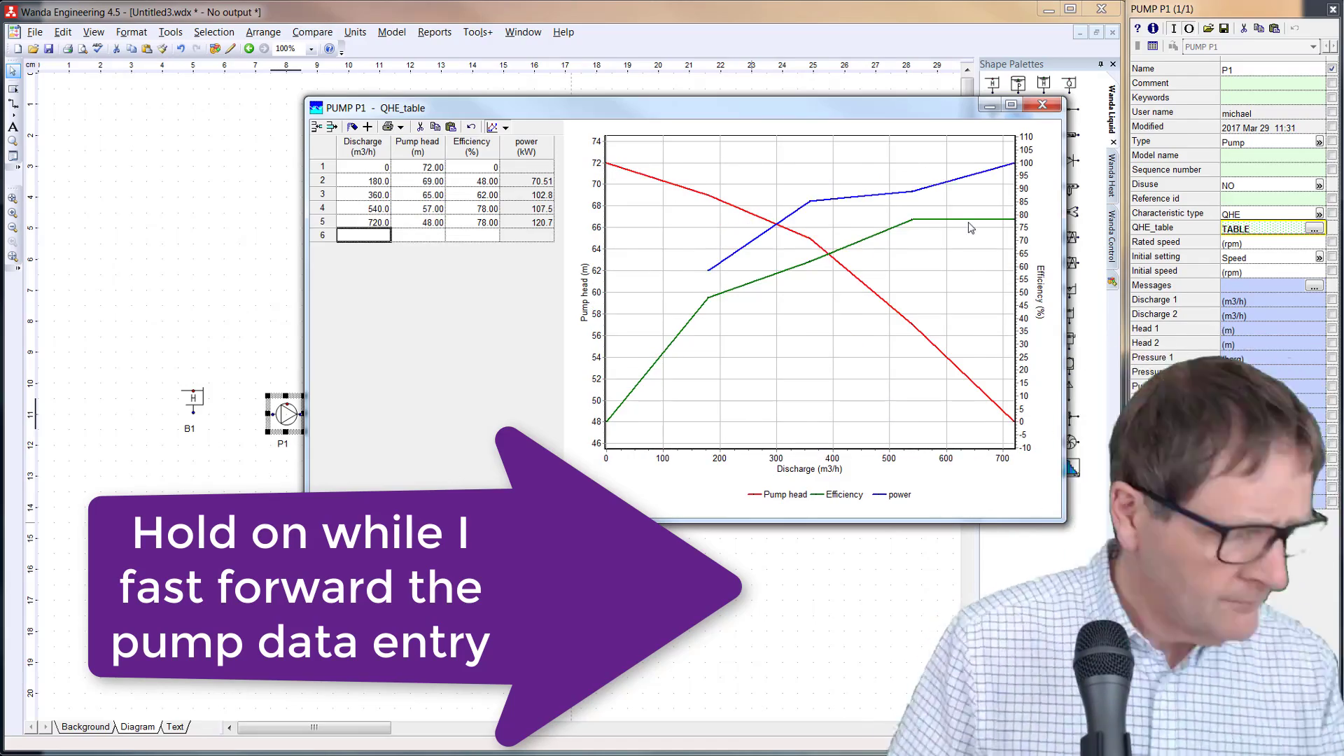
# Complete the pump table with discharge, head and efficiency rows 900/35/70, 1080/20/50 and 1260/0/0, and close it
pyautogui.write('900')
pyautogui.press('Tab')
pyautogui.write('35\t70\t122.6')
pyautogui.press('Return')
pyautogui.write('1080\t20\t50\t117.7')
pyautogui.press('Return')
pyautogui.write('1260\t0')
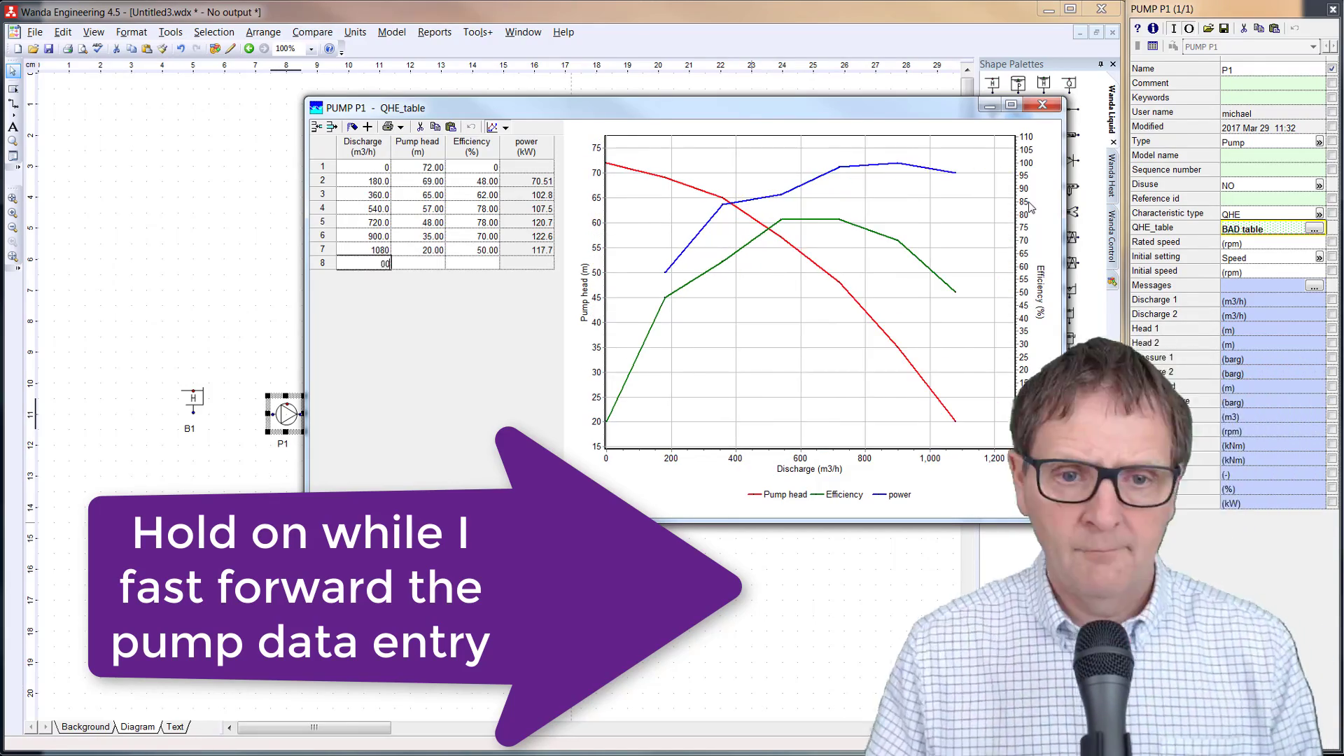
pyautogui.press('Tab')
pyautogui.write('0')
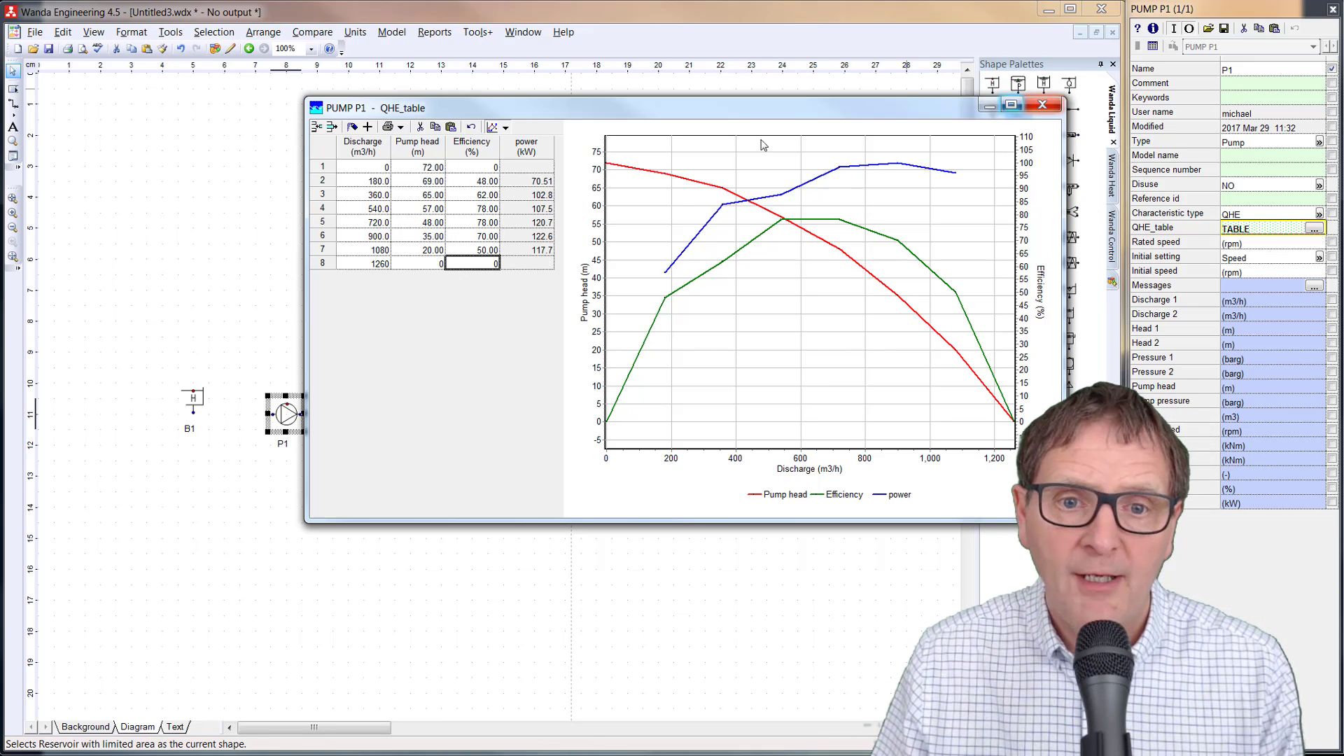
pyautogui.click(1037, 105)
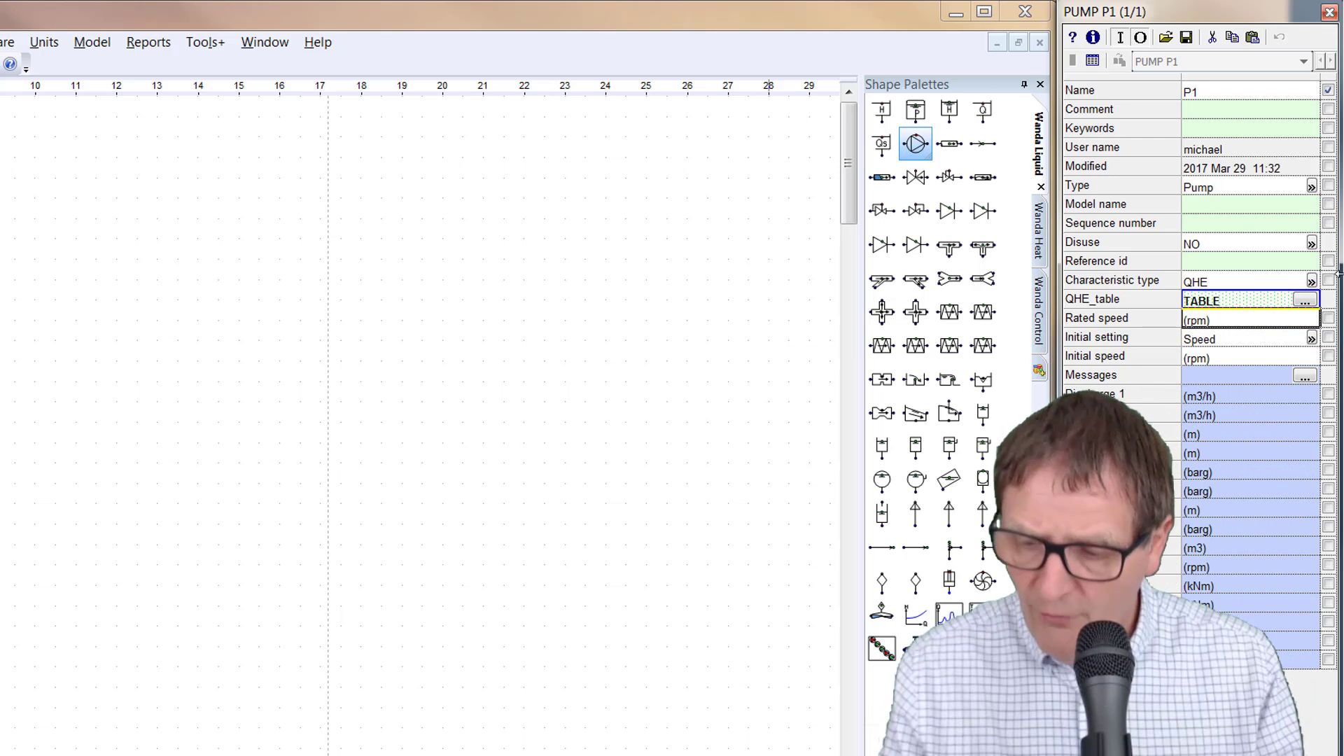
# Set both the rated speed and the initial speed of pump P1 to 1480 rpm
pyautogui.write('1480')
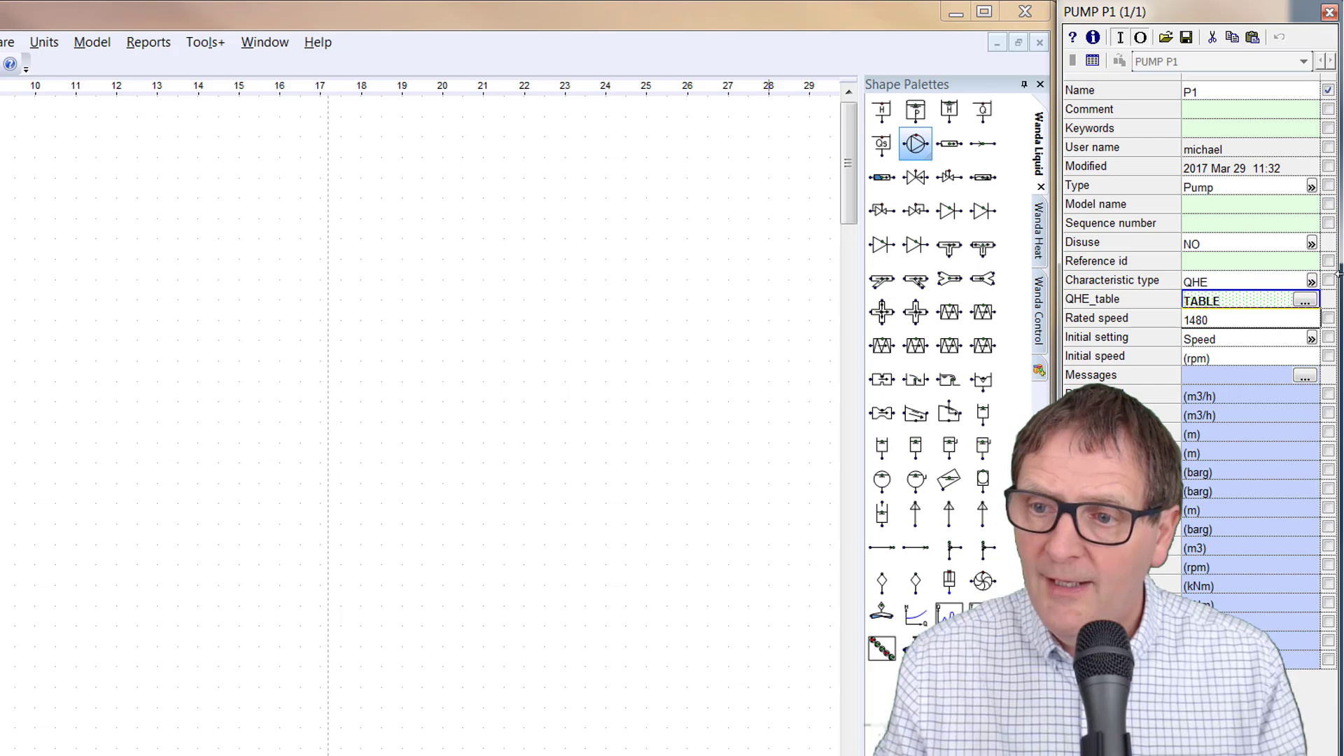
pyautogui.click(1248, 367)
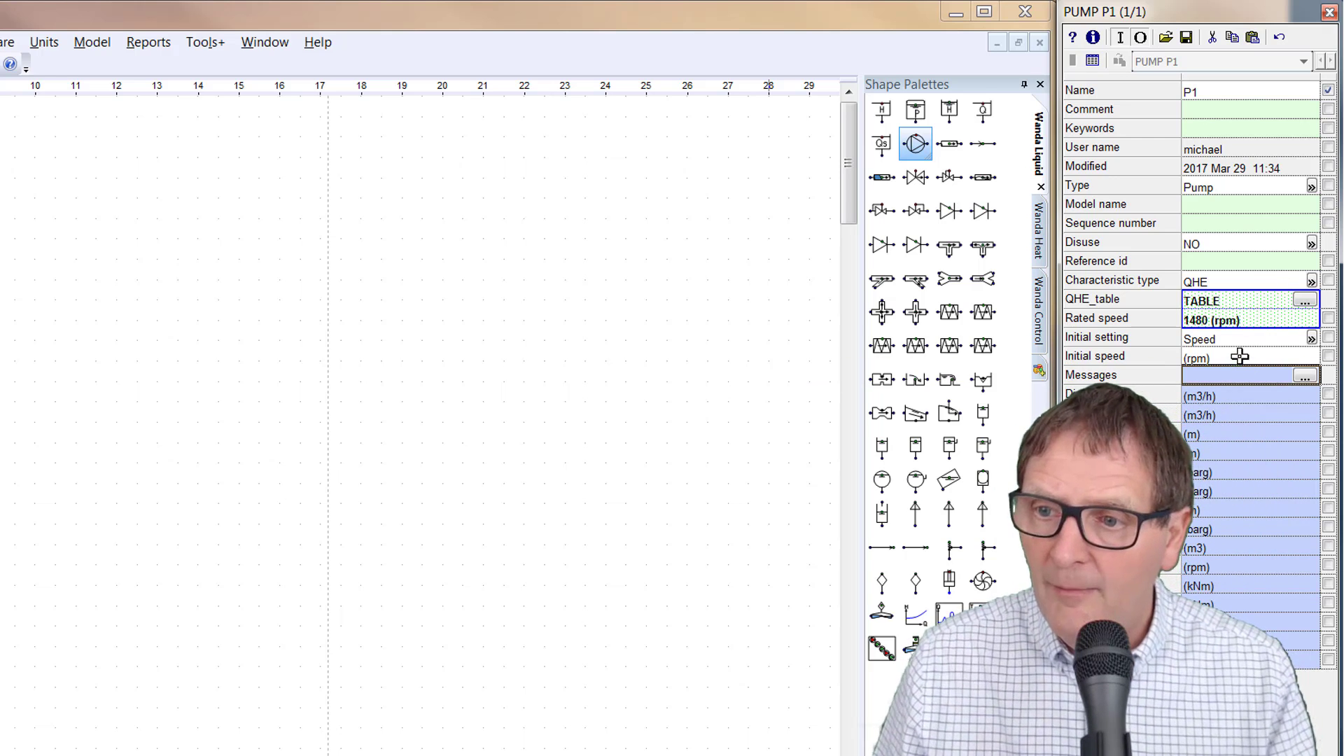
pyautogui.click(1243, 356)
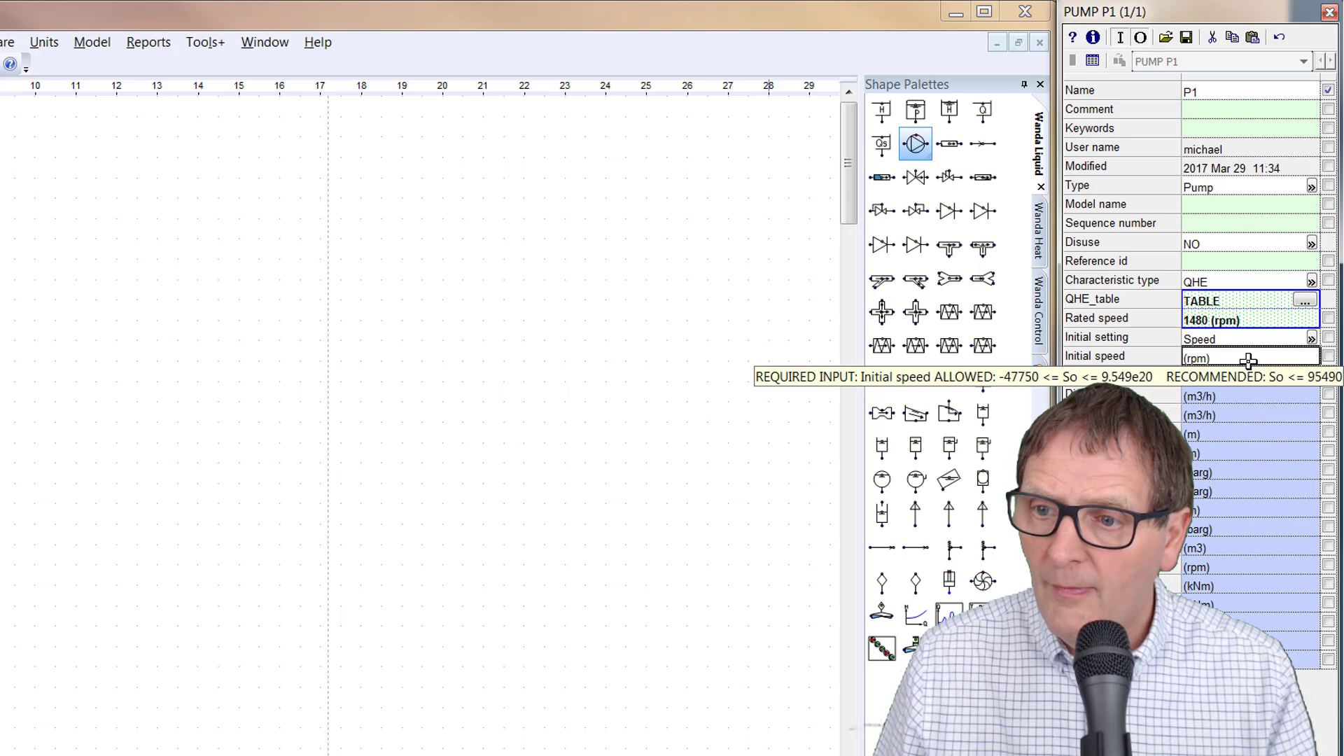
pyautogui.write('1480')
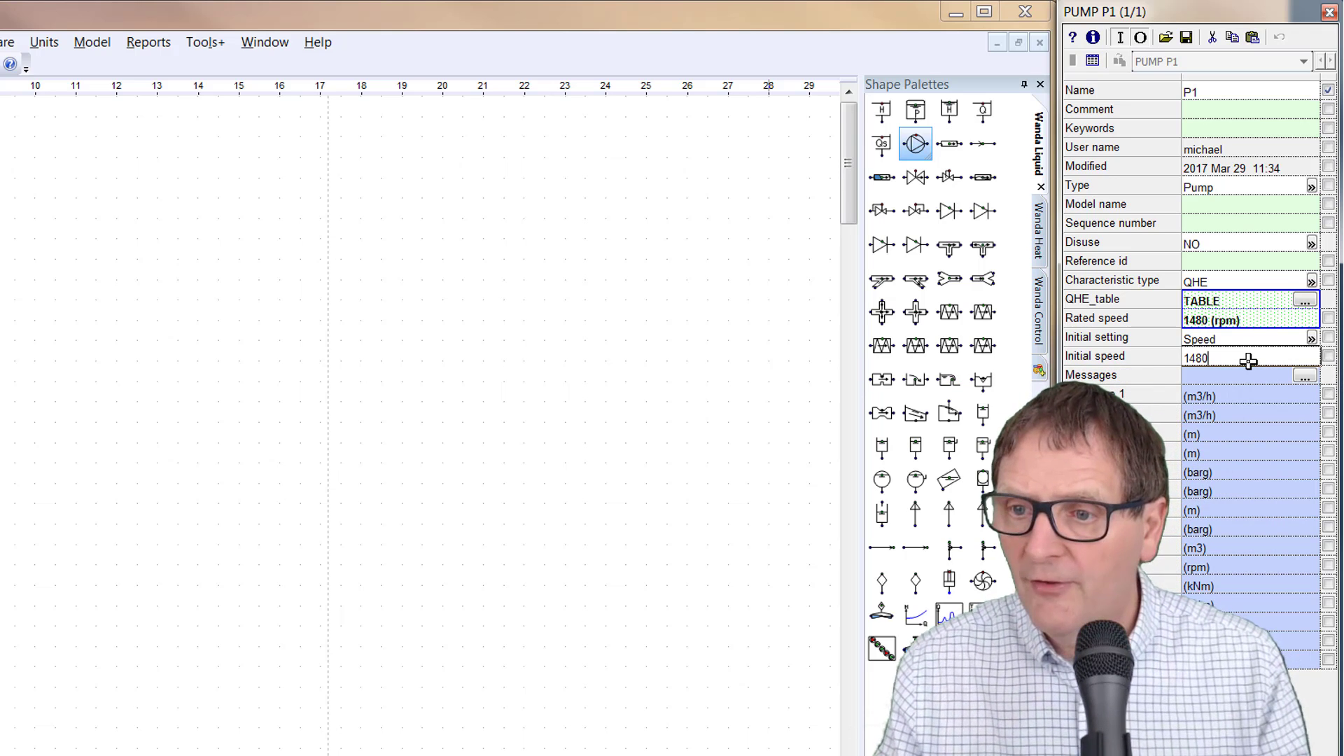
pyautogui.press('Return')
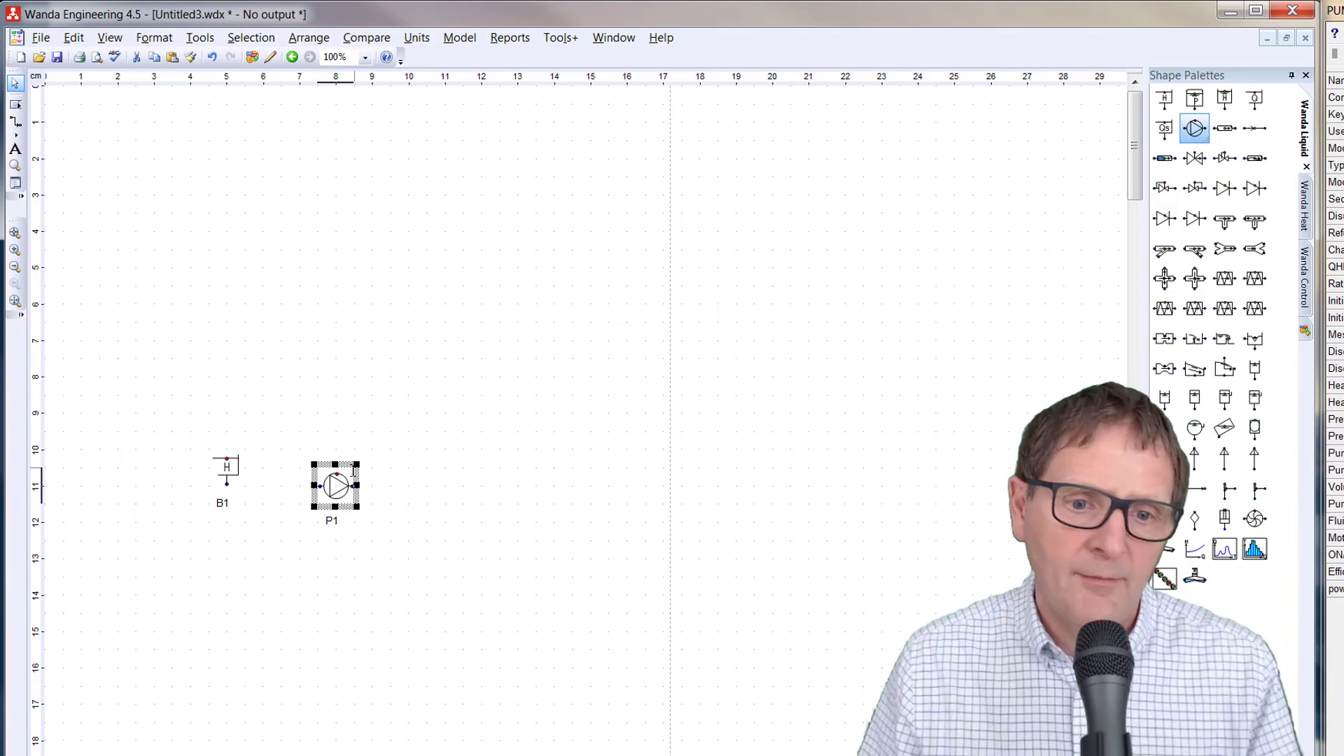
# Copy pump P1 and place the duplicate directly below it, at about 13.5 cm down the diagram
pyautogui.click(342, 459)
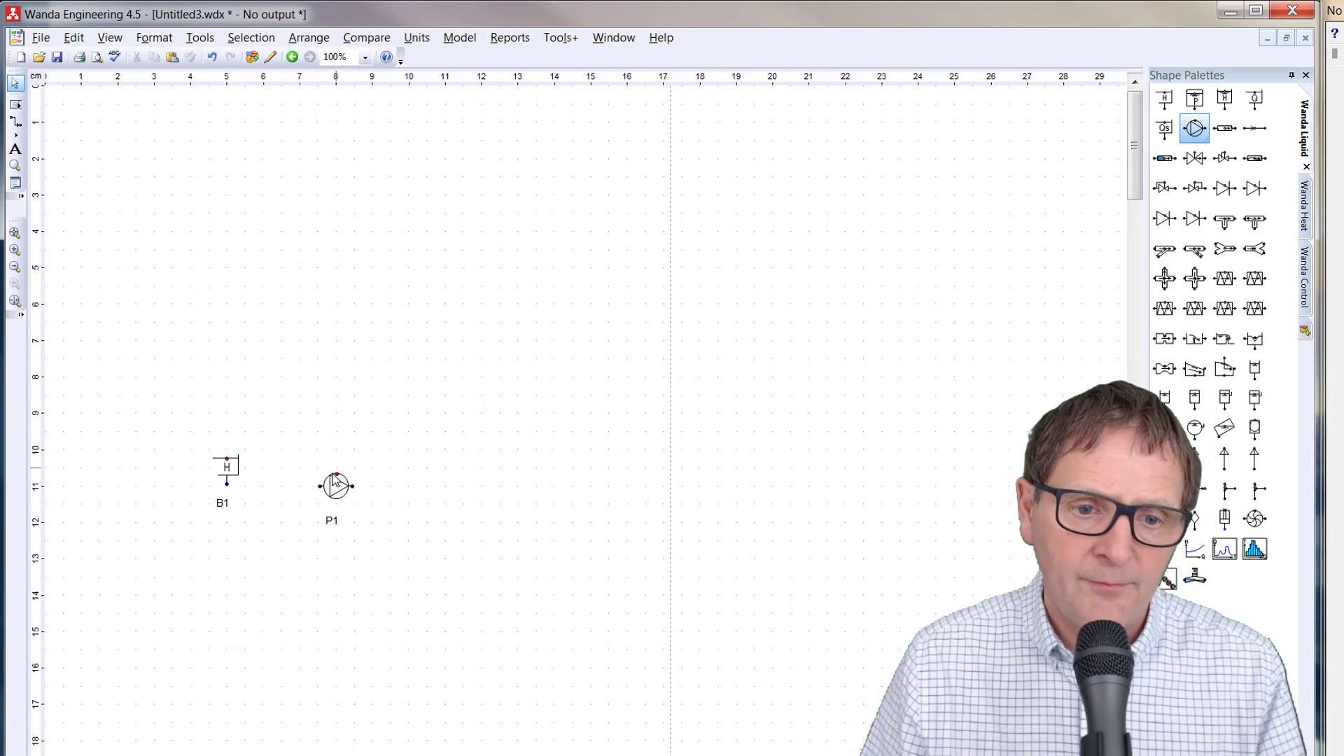
pyautogui.click(332, 474)
pyautogui.rightClick(350, 471)
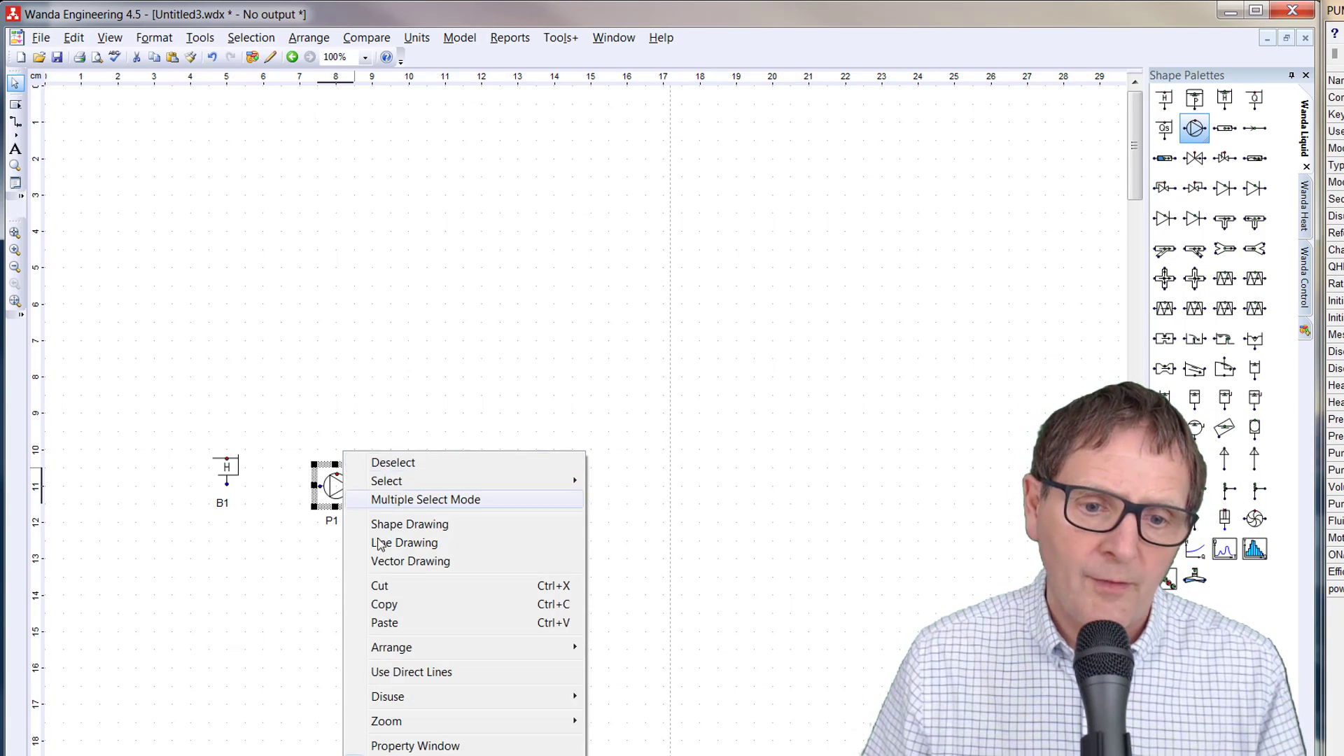
pyautogui.click(387, 606)
pyautogui.rightClick(313, 603)
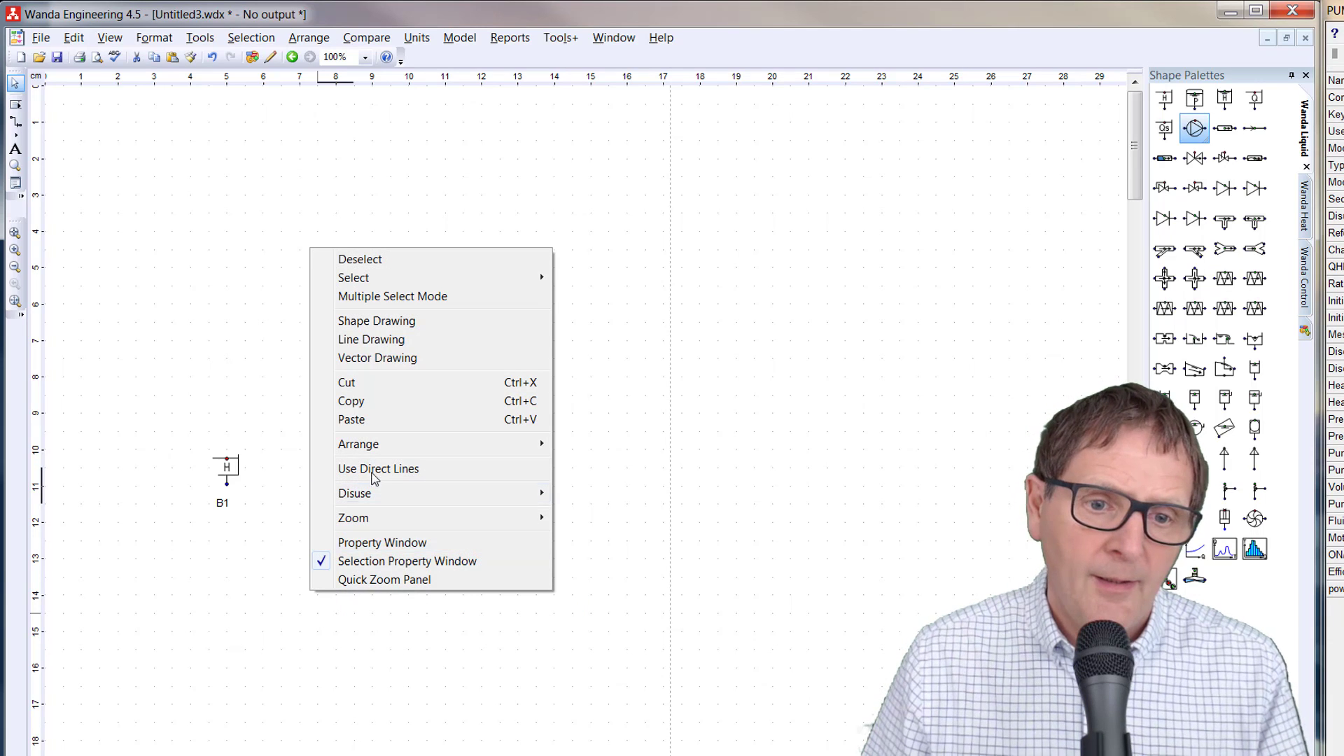
pyautogui.click(357, 421)
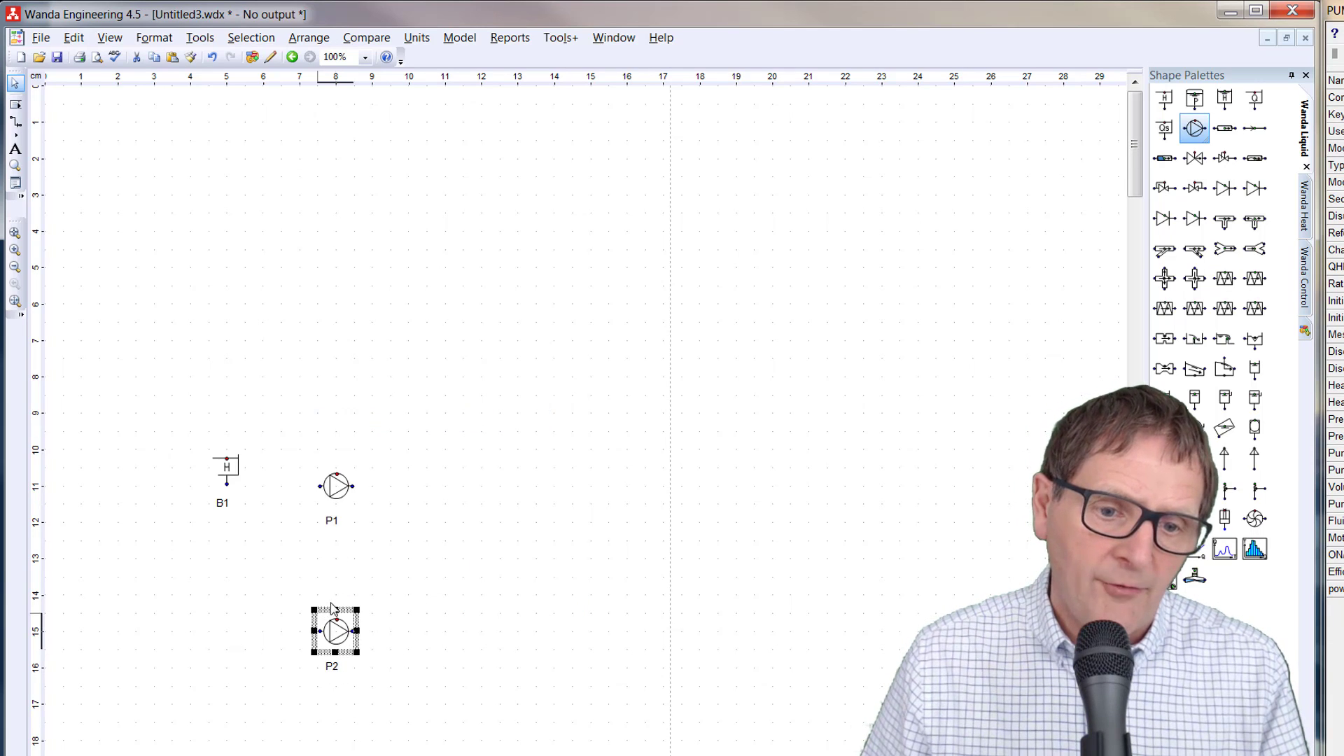
pyautogui.moveTo(329, 607); pyautogui.dragTo(329, 553)
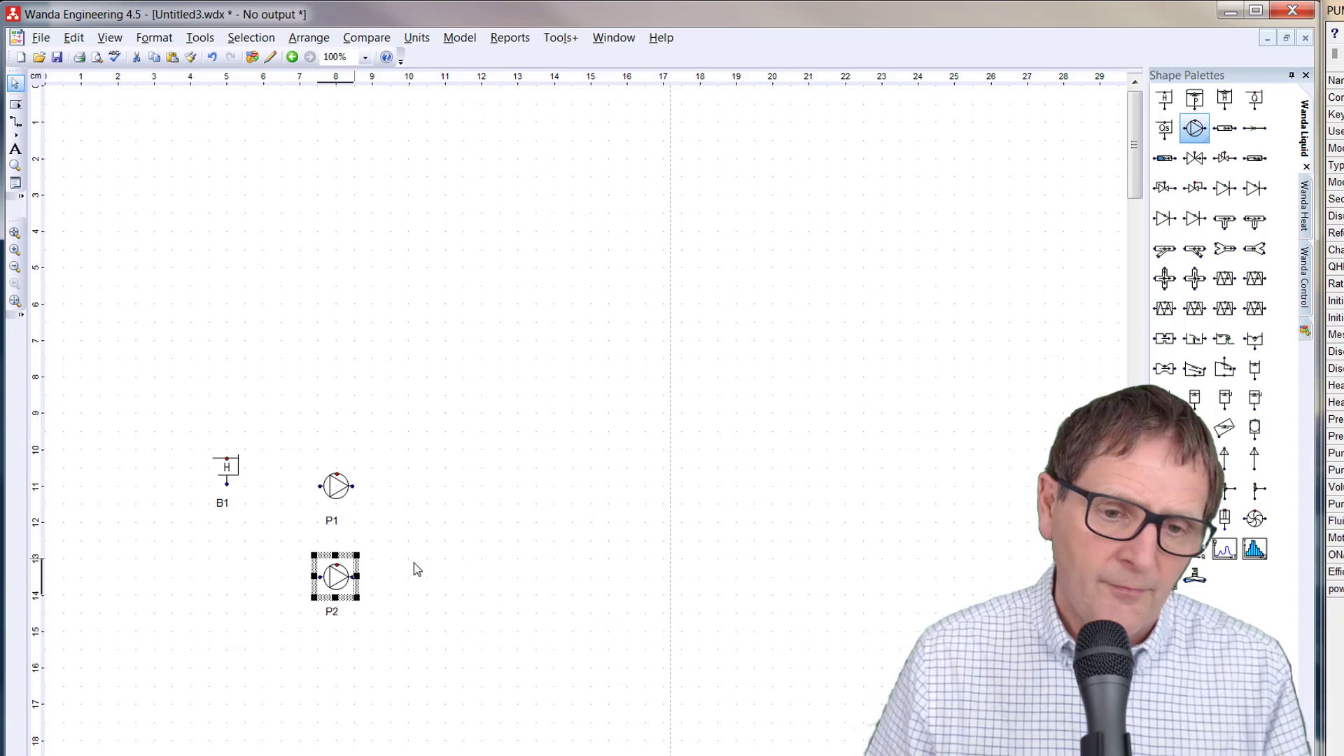
pyautogui.click(423, 528)
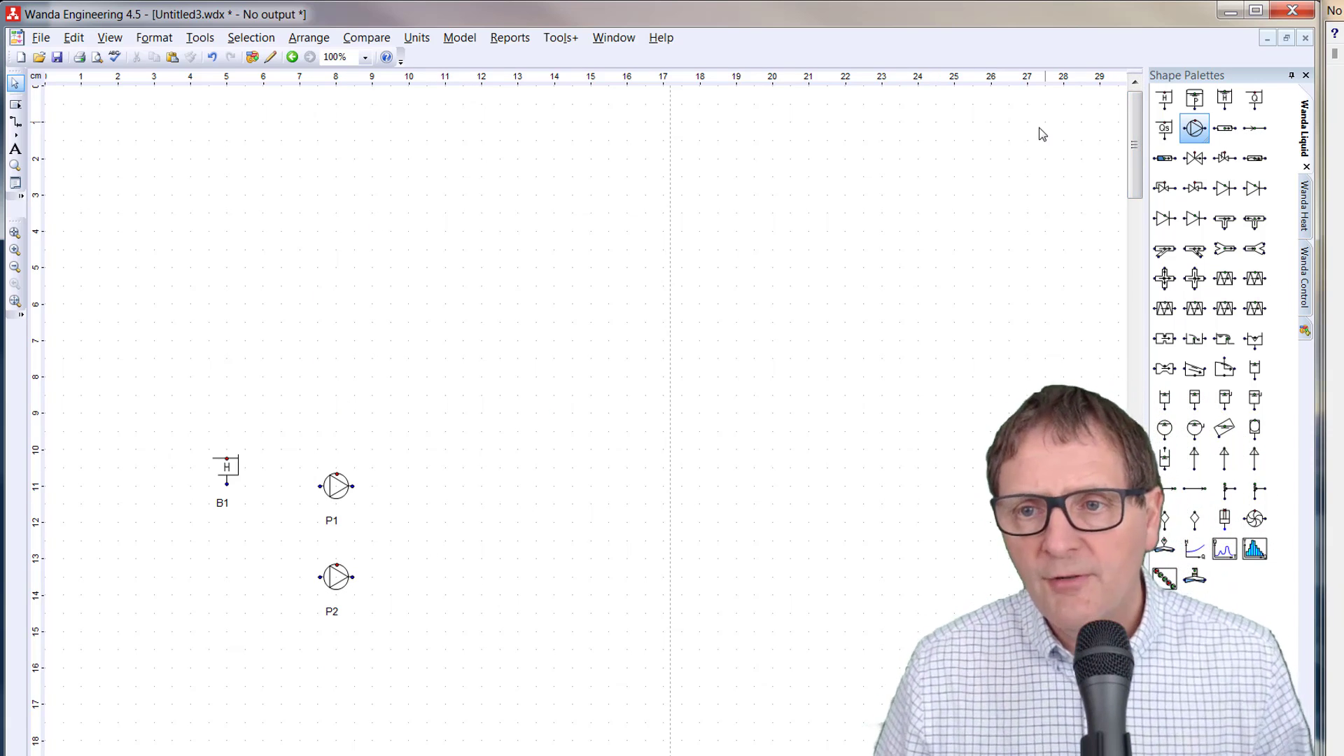
# Connect reservoir B1 to the inlet of pump P1, and join the inlet of pump P2 to the same line
pyautogui.click(16, 126)
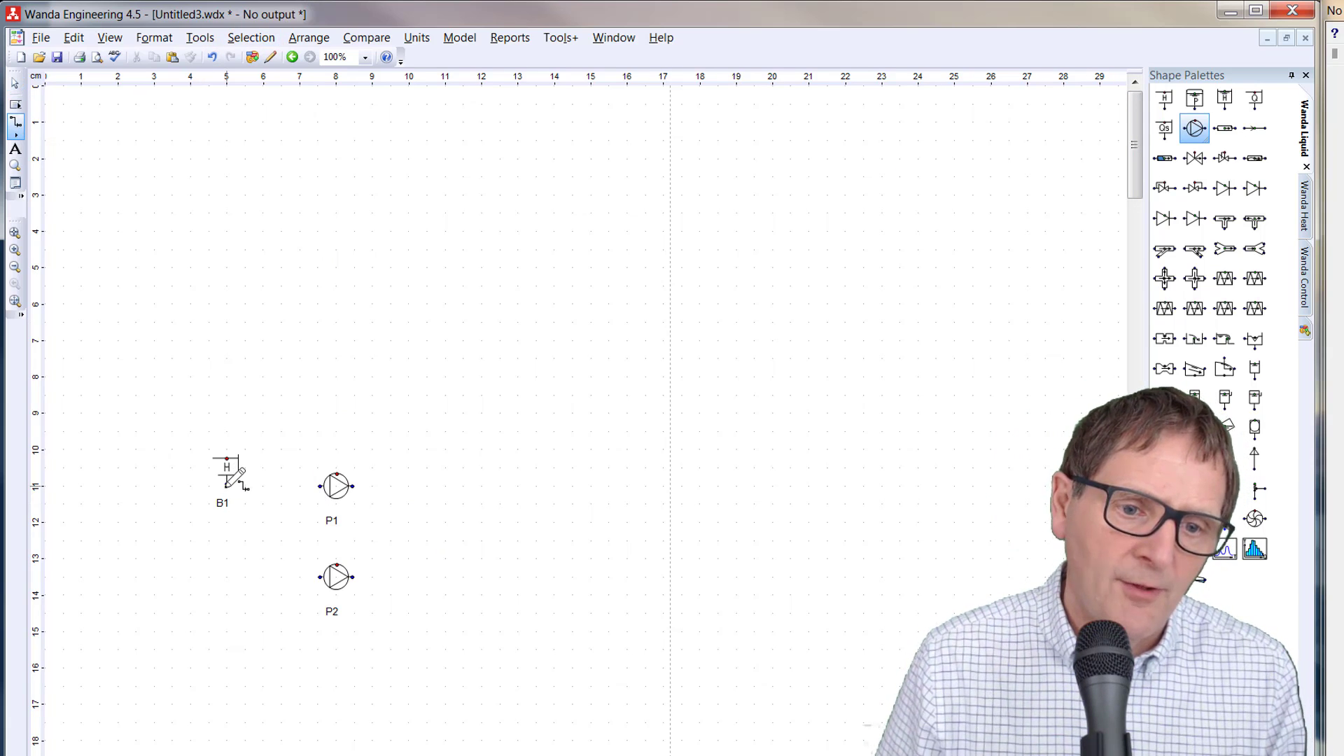
pyautogui.moveTo(226, 483); pyautogui.dragTo(320, 484)
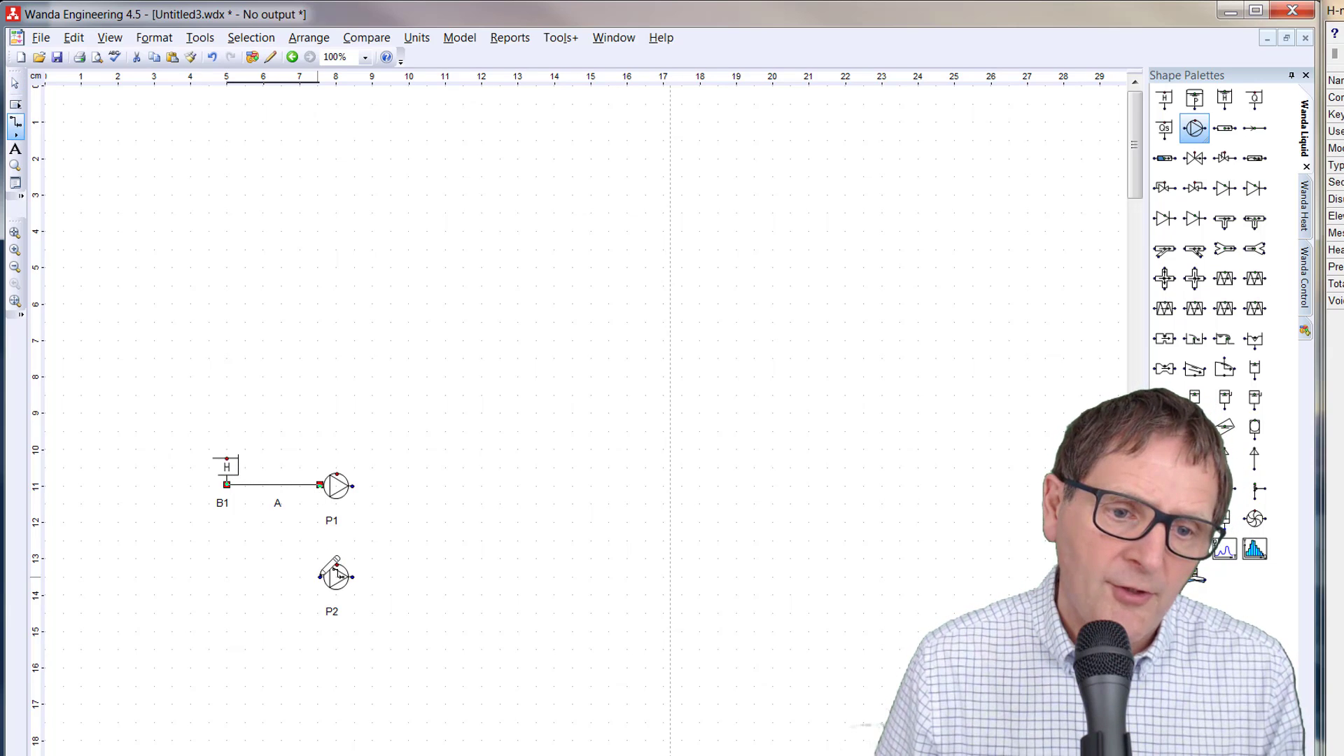
pyautogui.moveTo(320, 577); pyautogui.dragTo(228, 483)
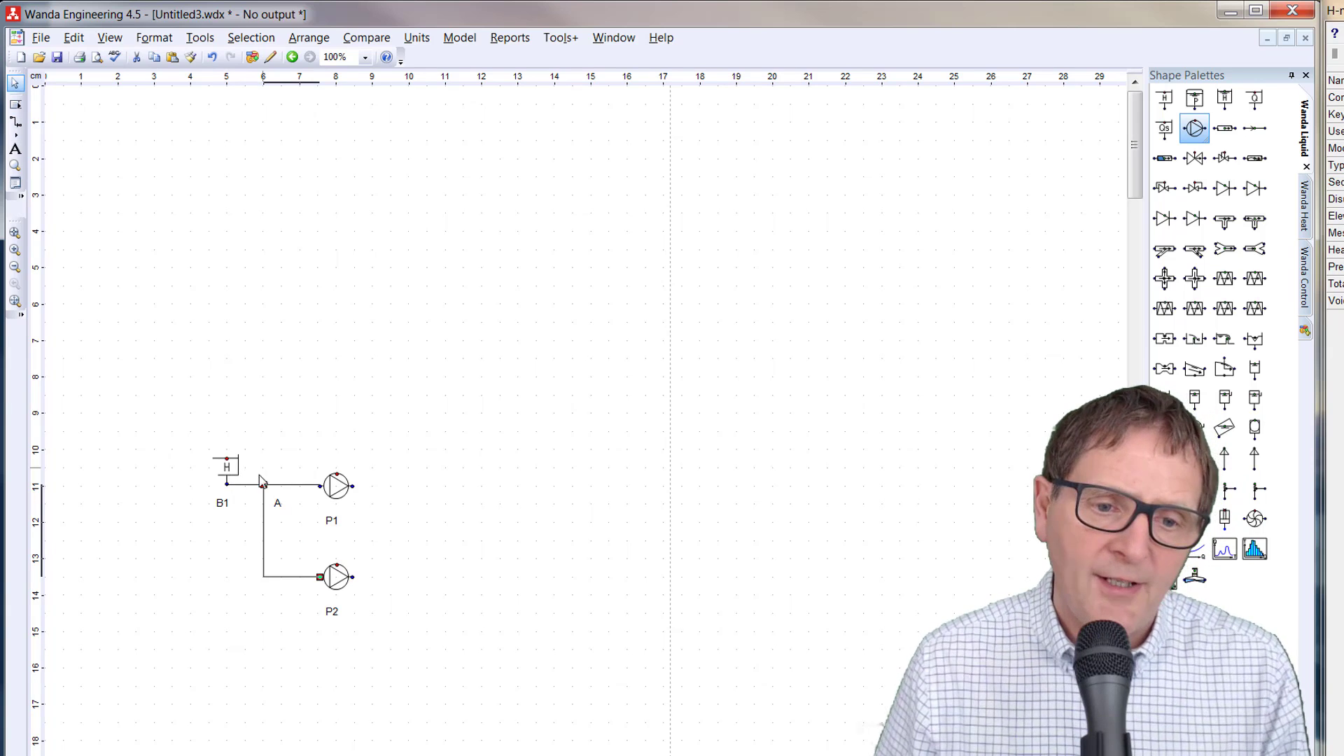
pyautogui.press('space')
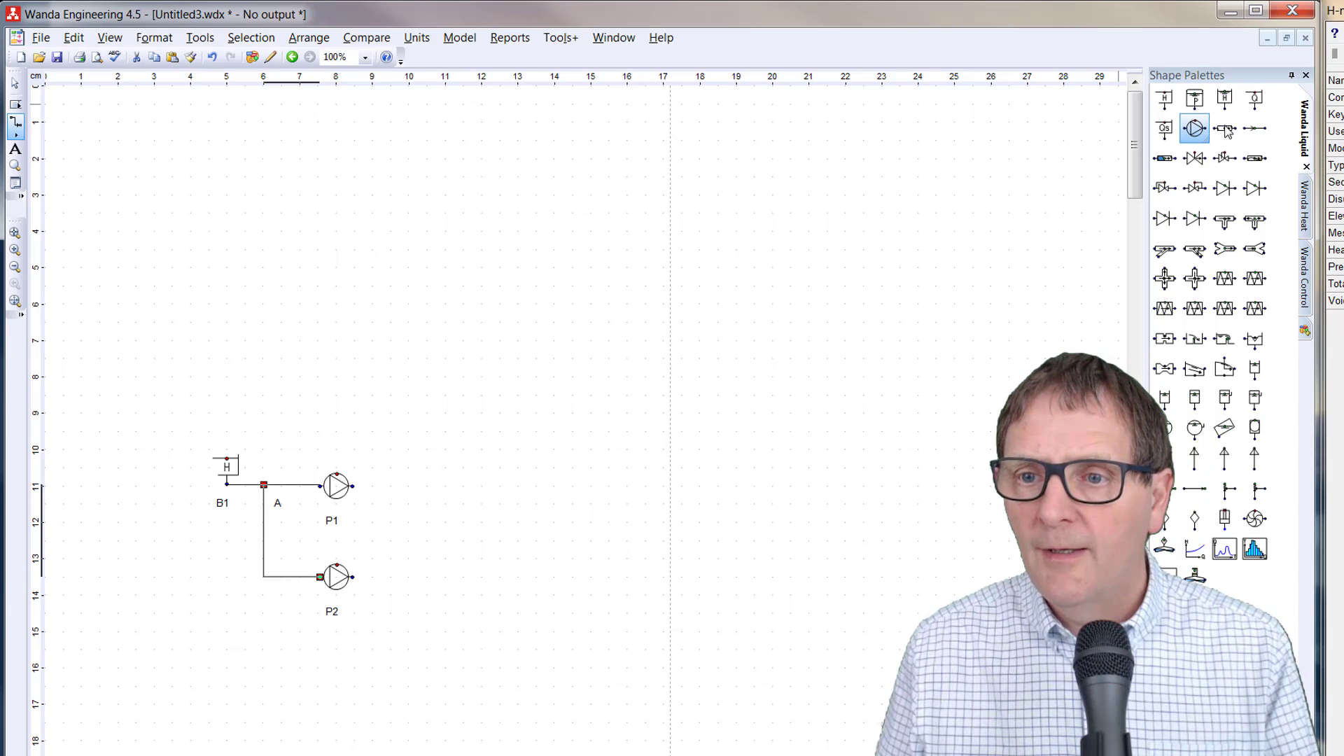
# Place a pipe to the right of each pump and an ideal check valve to the right of the upper pipe
pyautogui.moveTo(1224, 128); pyautogui.dragTo(408, 486)
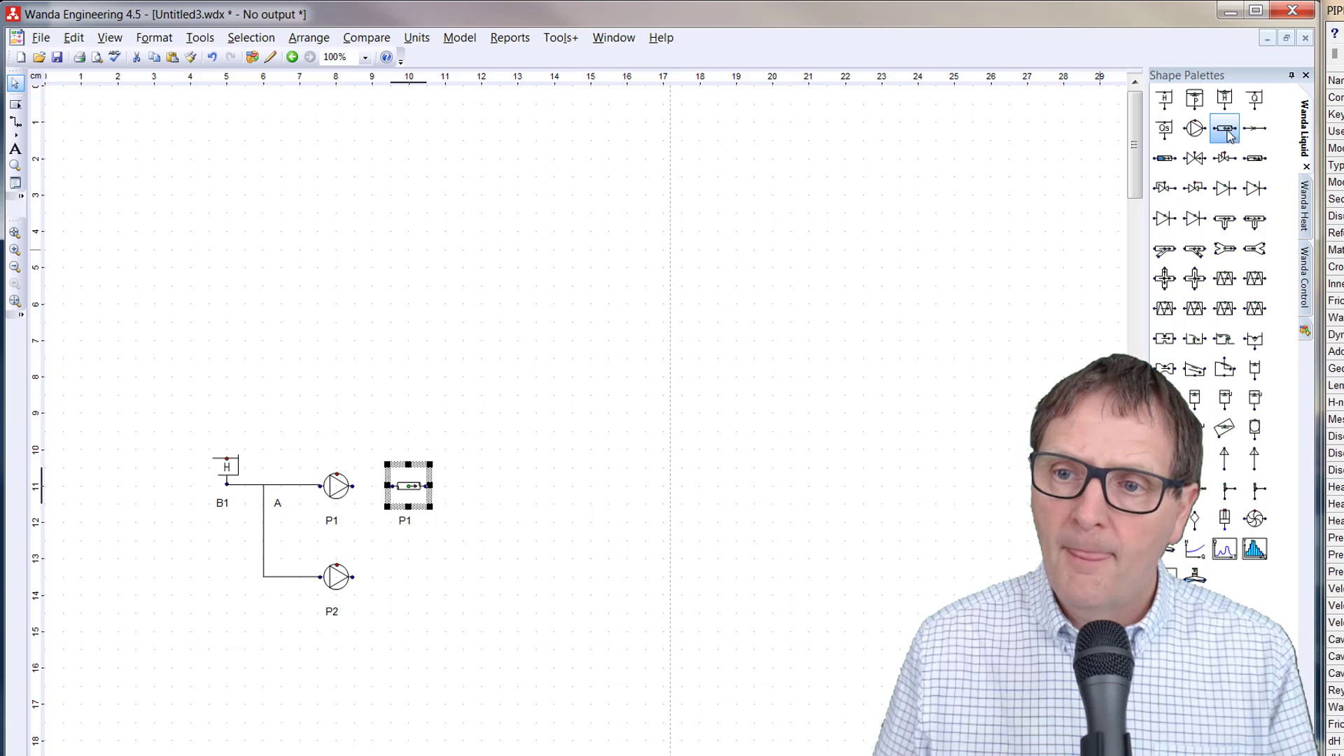
pyautogui.moveTo(1236, 143); pyautogui.dragTo(412, 589)
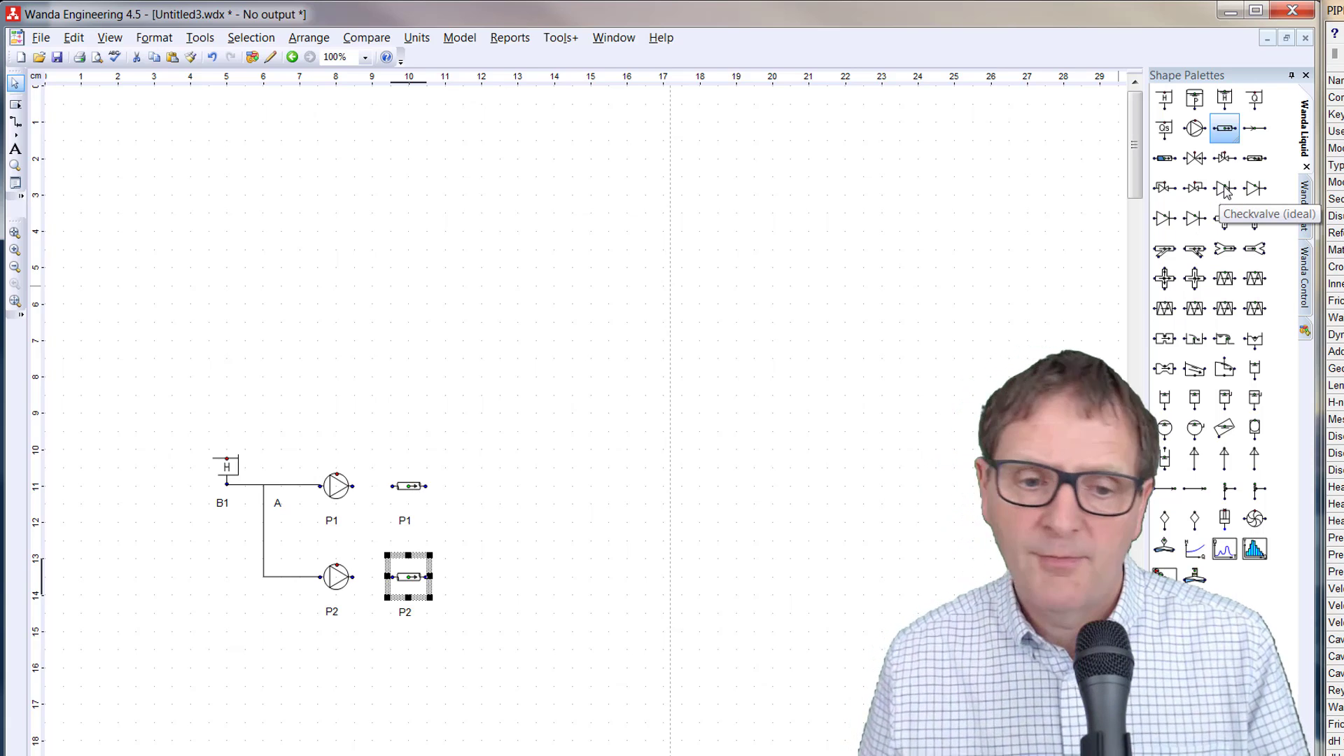
pyautogui.moveTo(1225, 195); pyautogui.dragTo(488, 496)
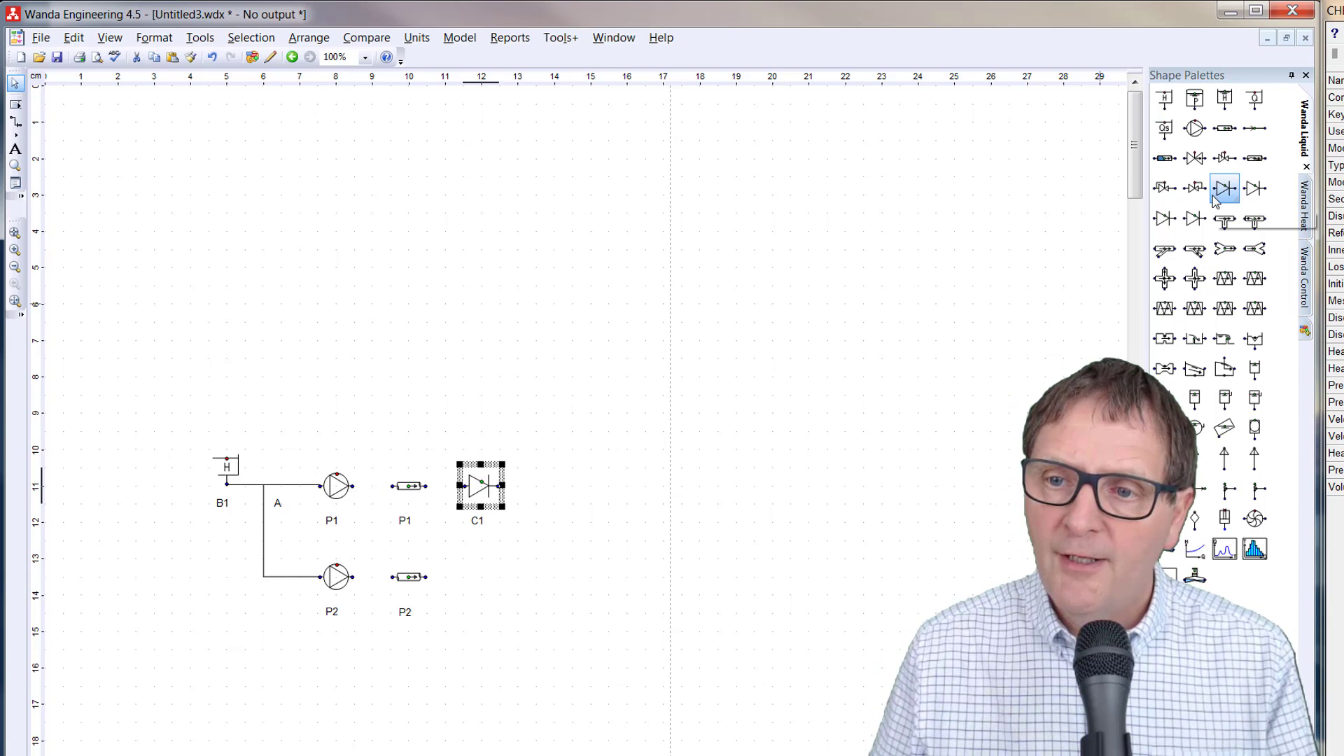
# Place an ideal check valve beside the lower pipe, and connect each pump through its pipe to its check valve
pyautogui.moveTo(1221, 198); pyautogui.dragTo(476, 580)
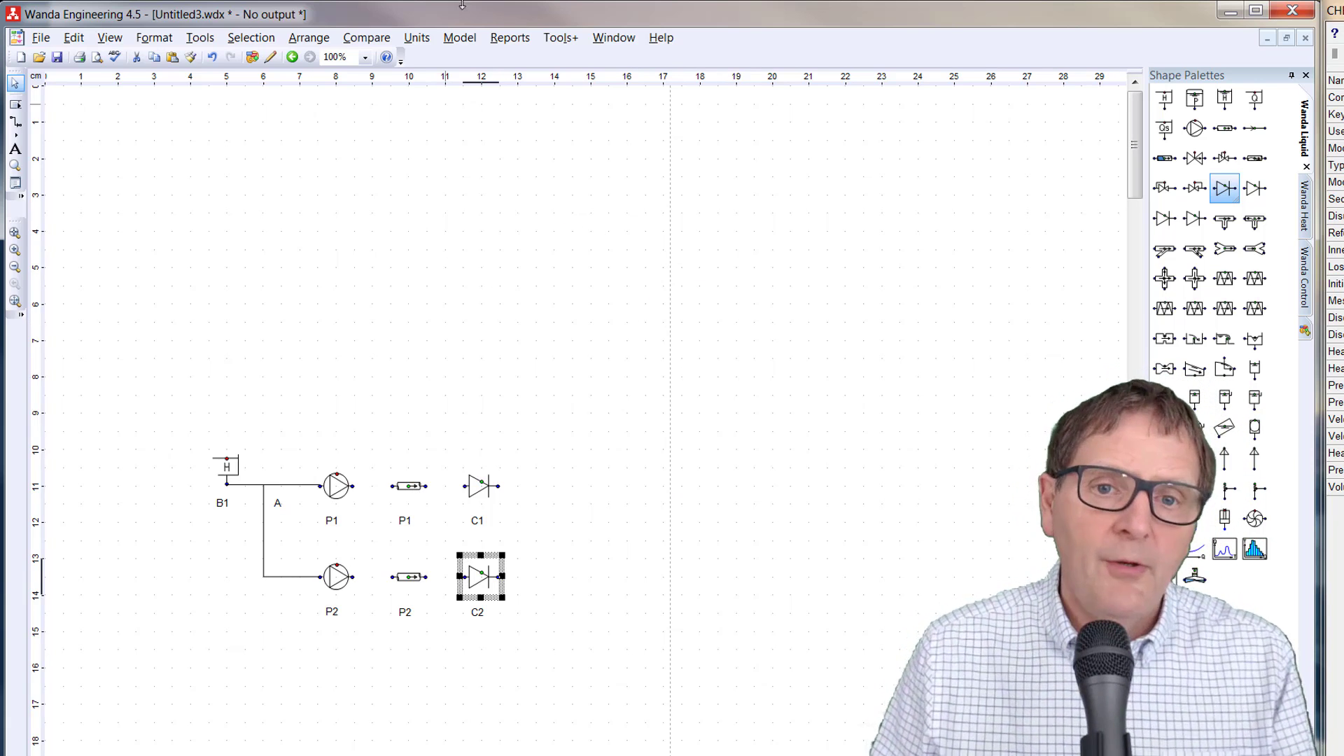
pyautogui.click(15, 121)
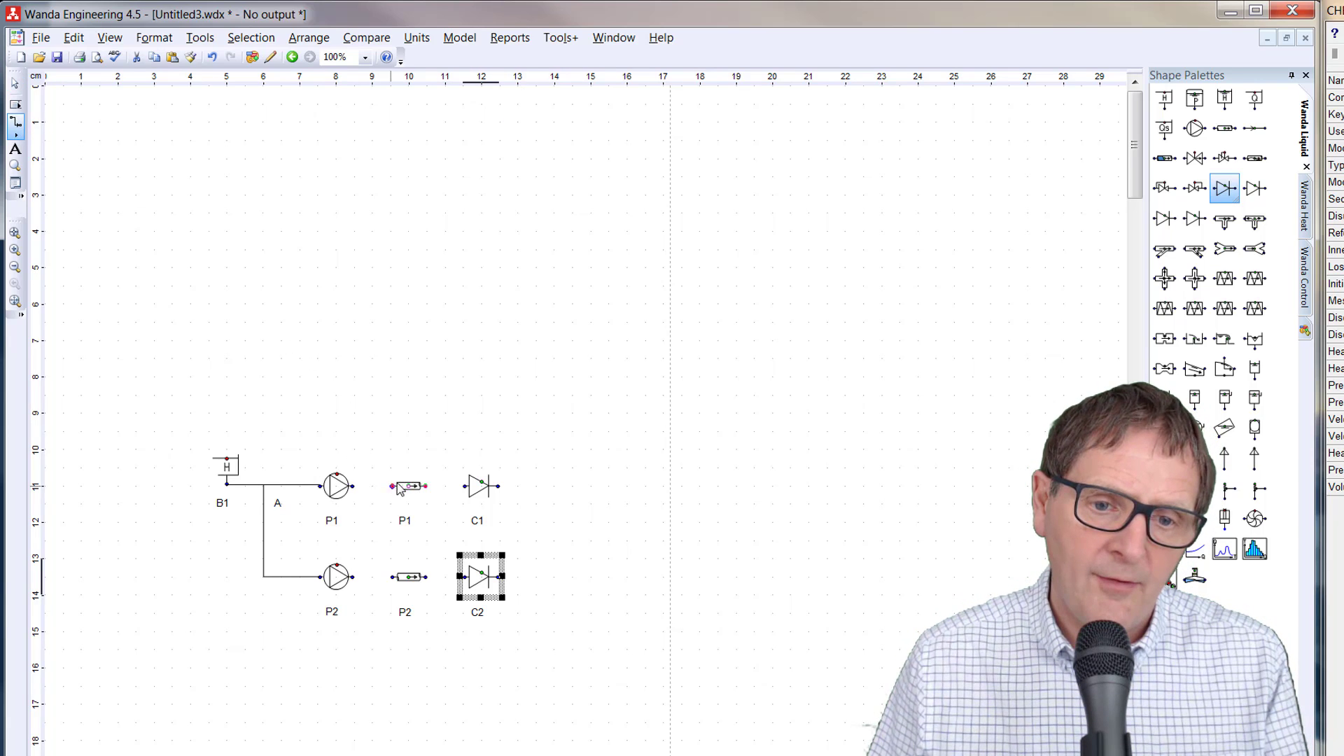
pyautogui.moveTo(352, 486); pyautogui.dragTo(464, 485)
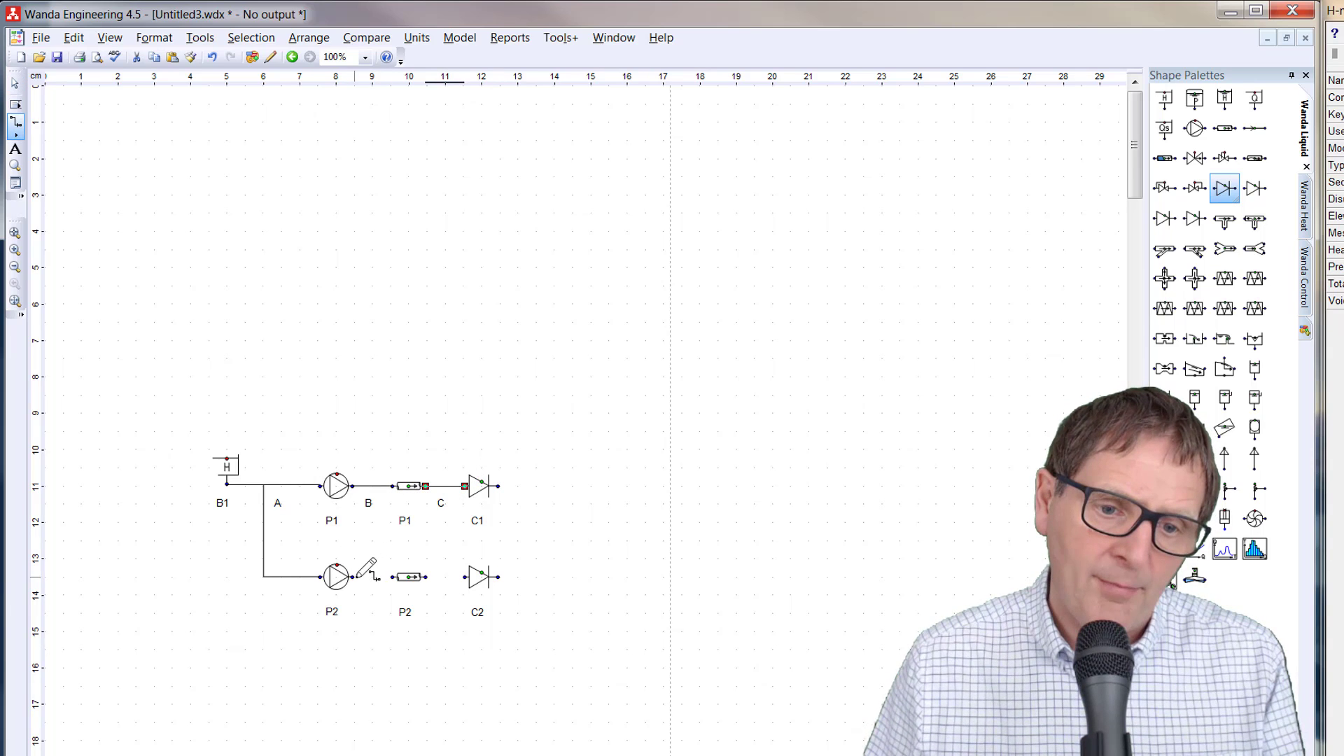
pyautogui.moveTo(352, 576); pyautogui.dragTo(464, 576)
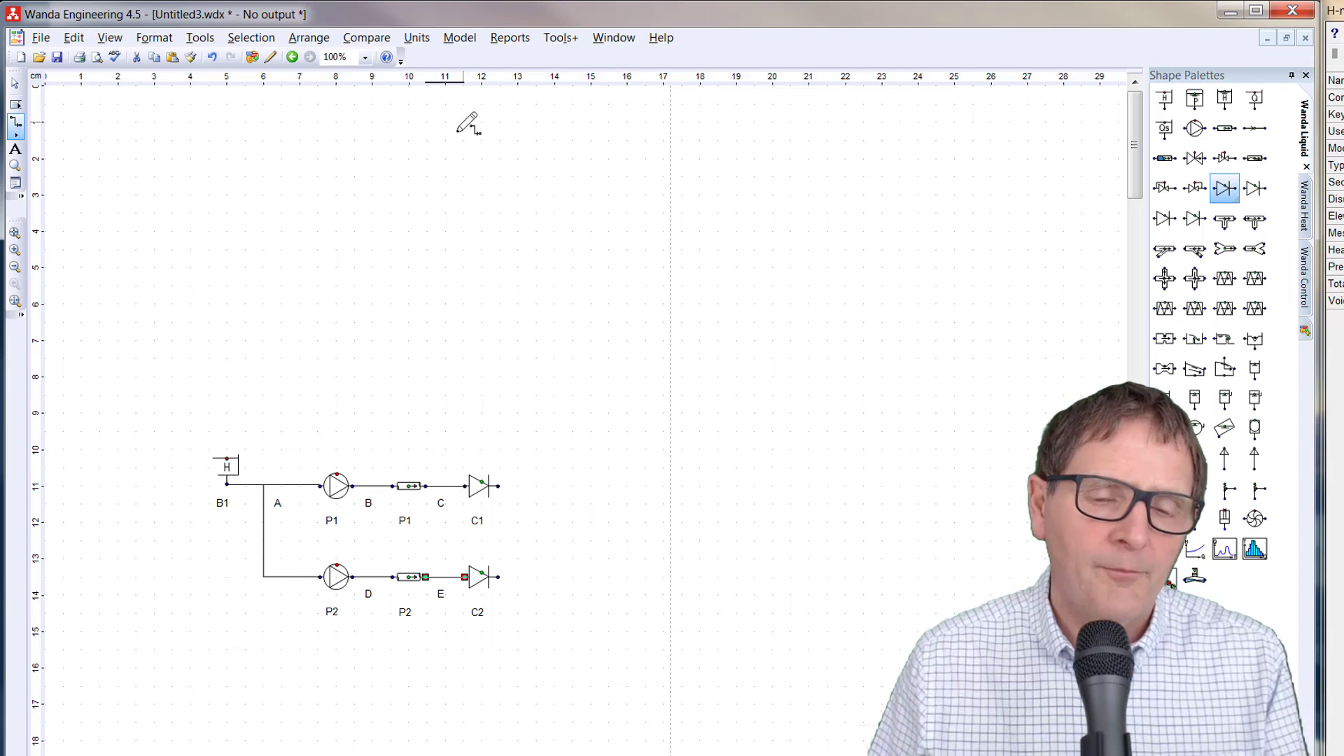
pyautogui.click(15, 84)
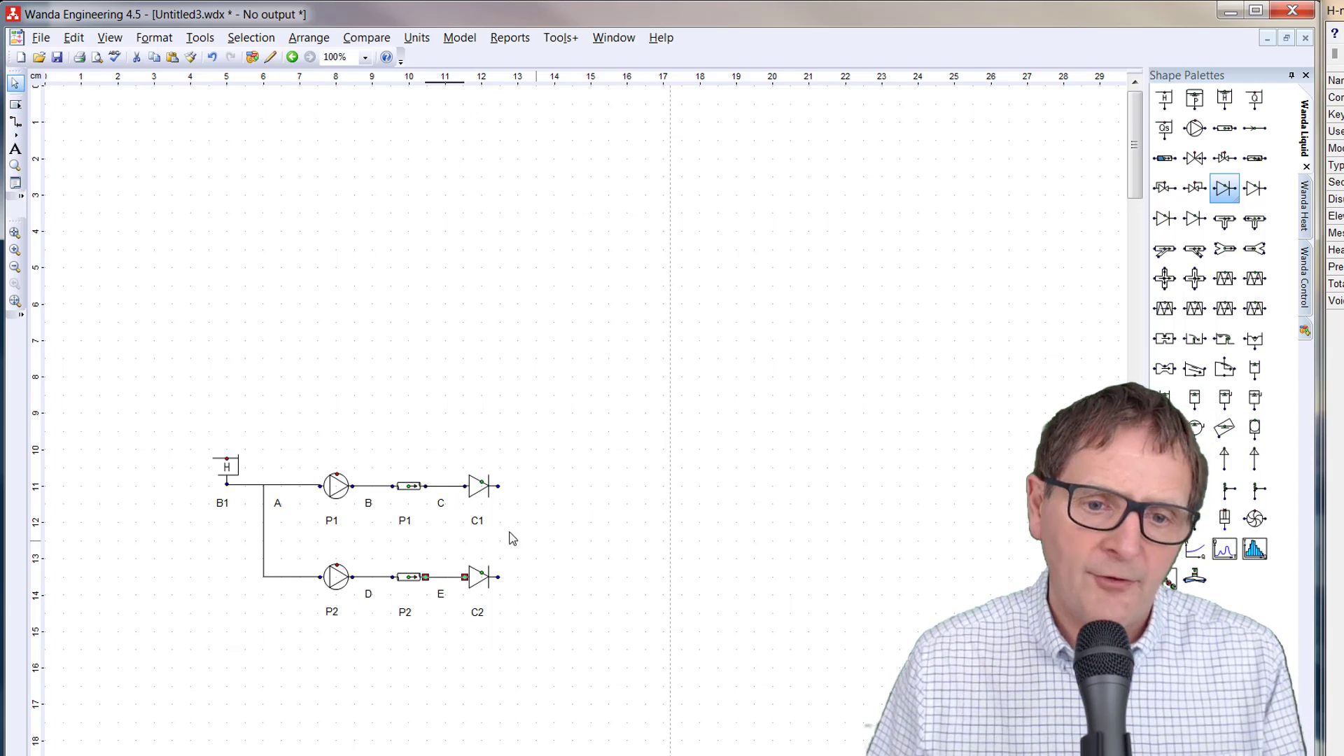
# Give pipes P1 and P2 an inner diameter of 250 mm, a wall roughness of 1 mm and a length of 5 m
pyautogui.click(409, 485)
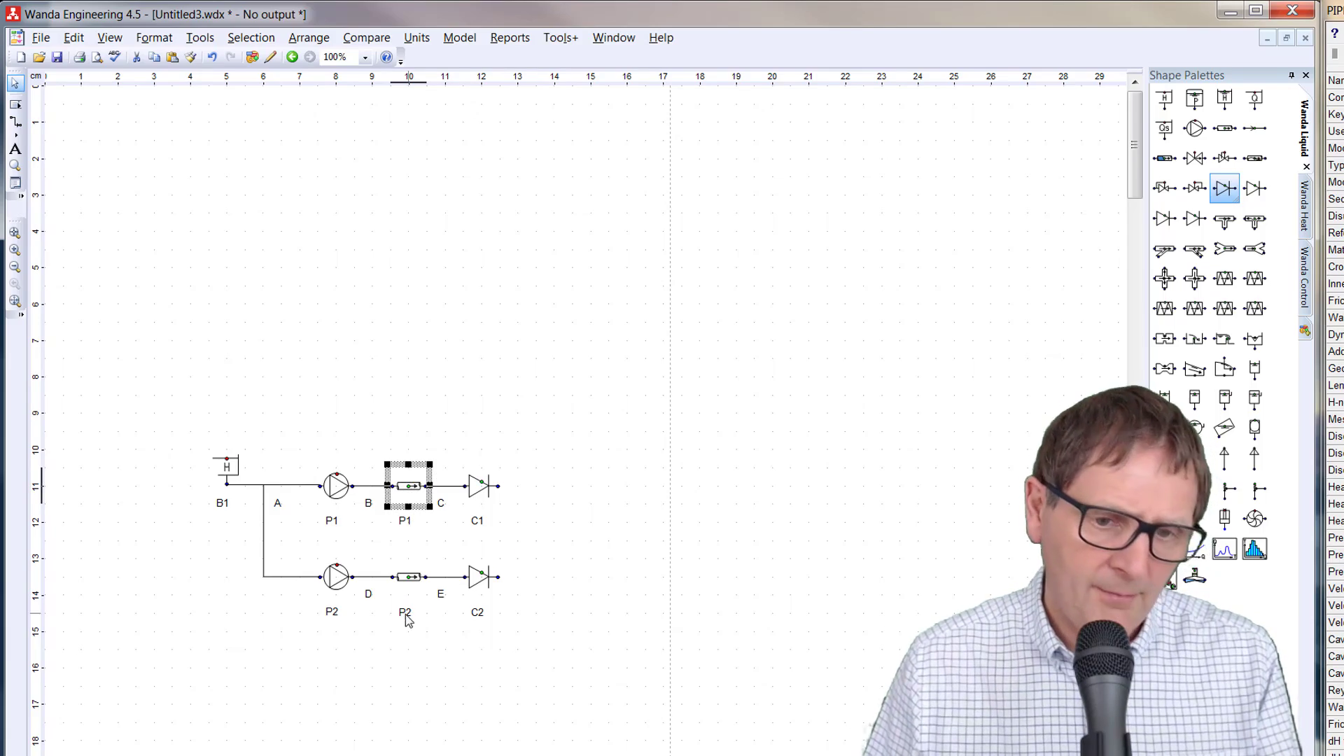
pyautogui.keyDown('shift'); pyautogui.click(409, 577); pyautogui.keyUp('shift')
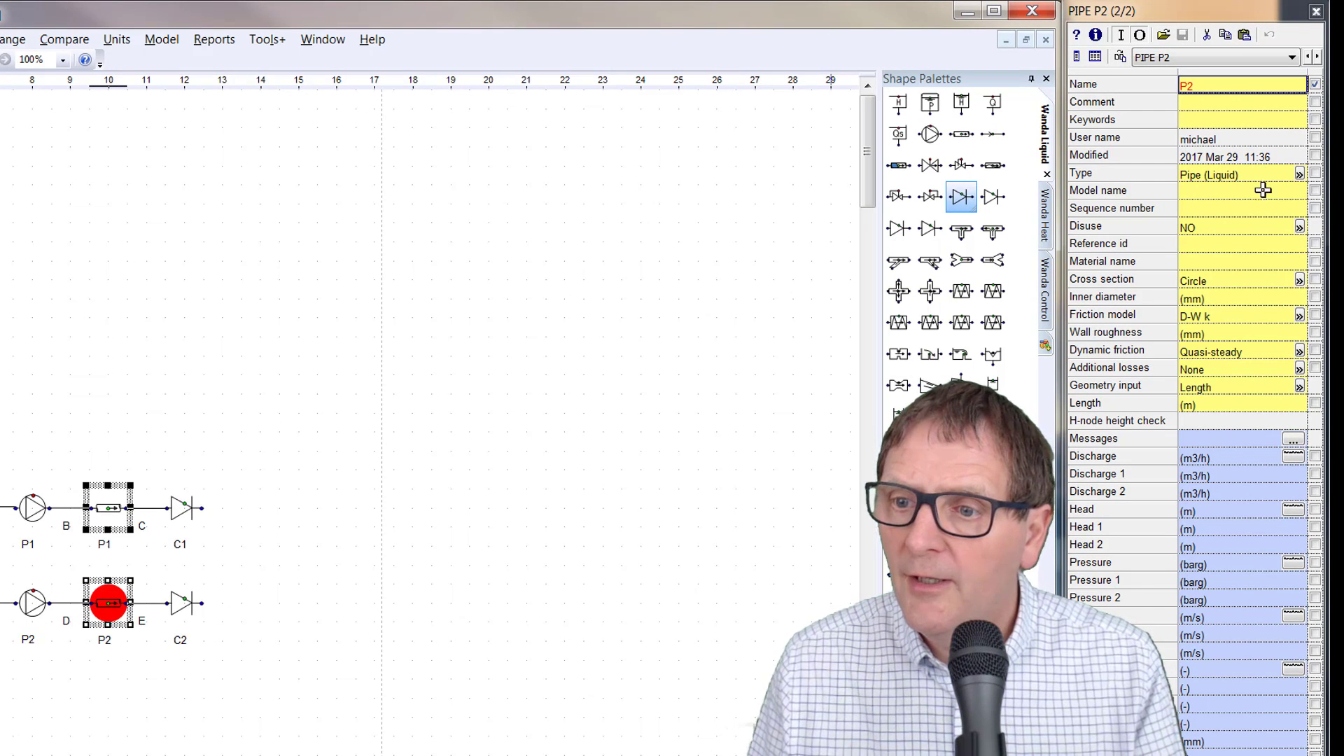
pyautogui.click(1216, 280)
pyautogui.click(1216, 299)
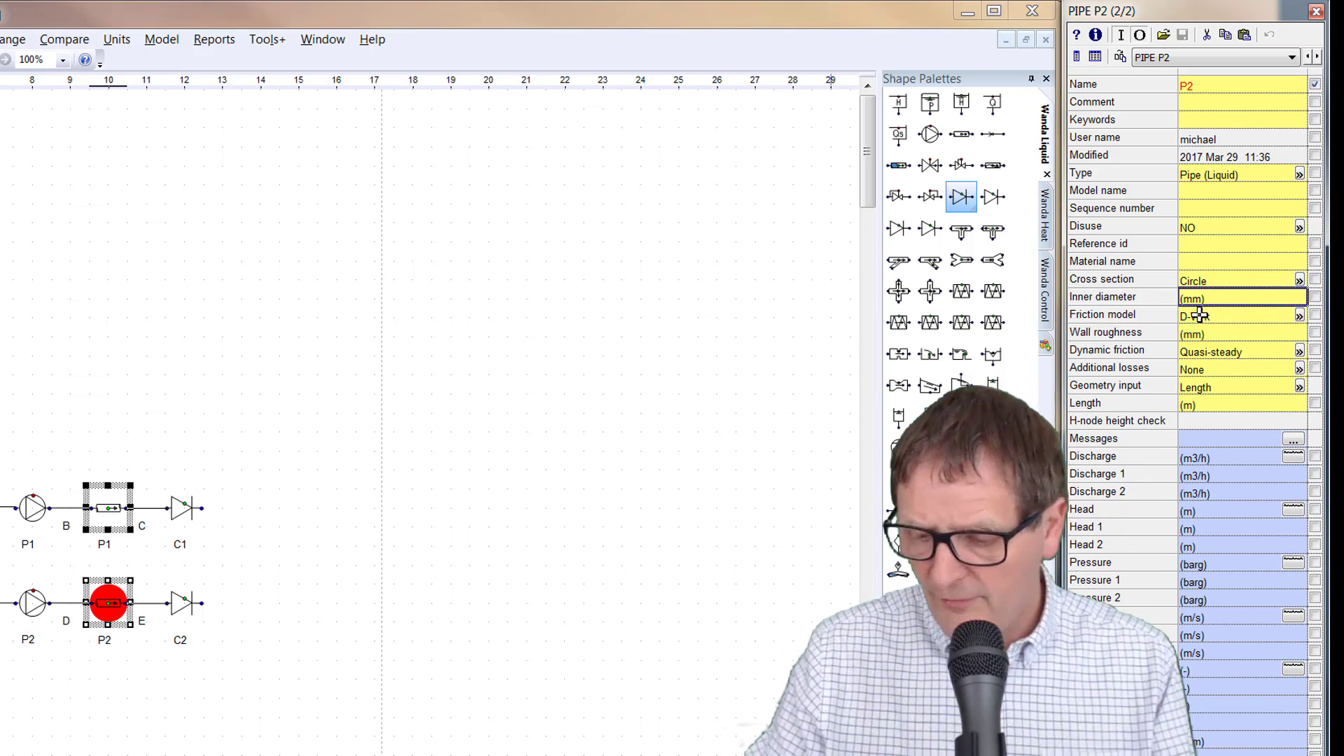
pyautogui.write('250')
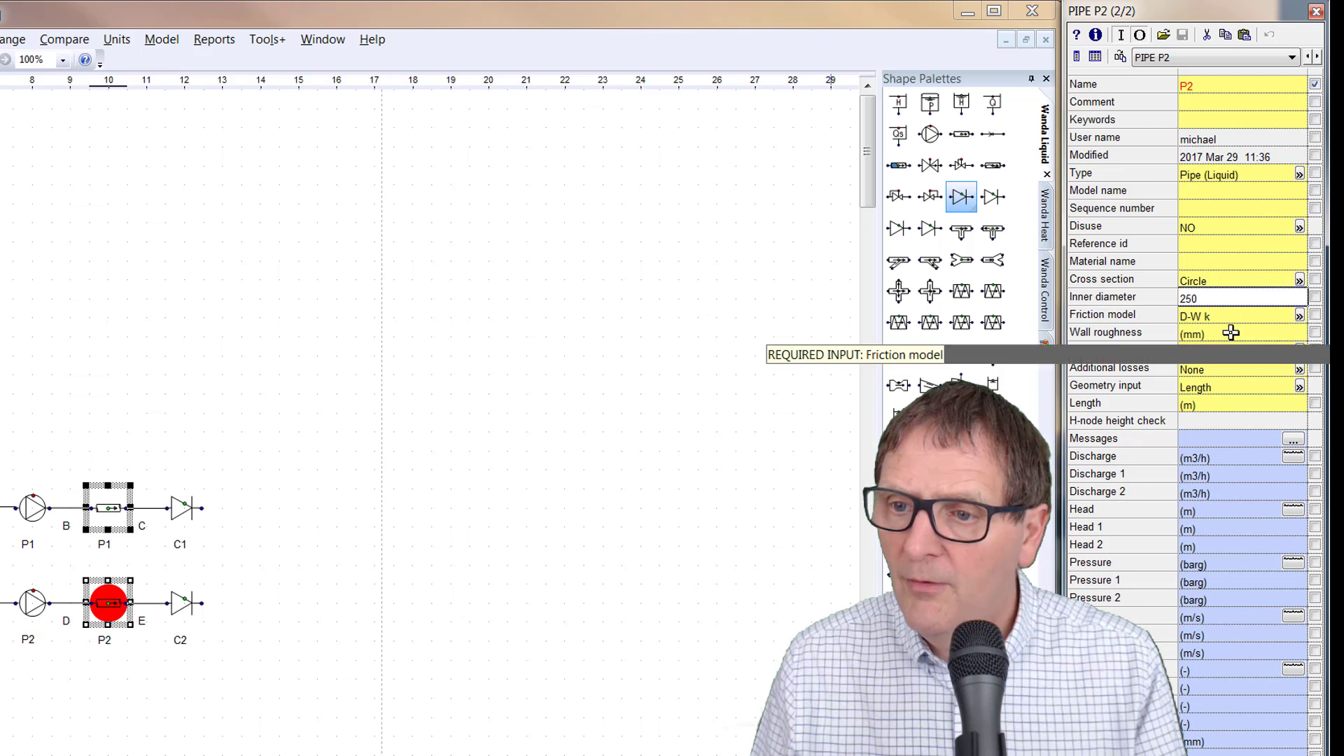
pyautogui.click(1232, 333)
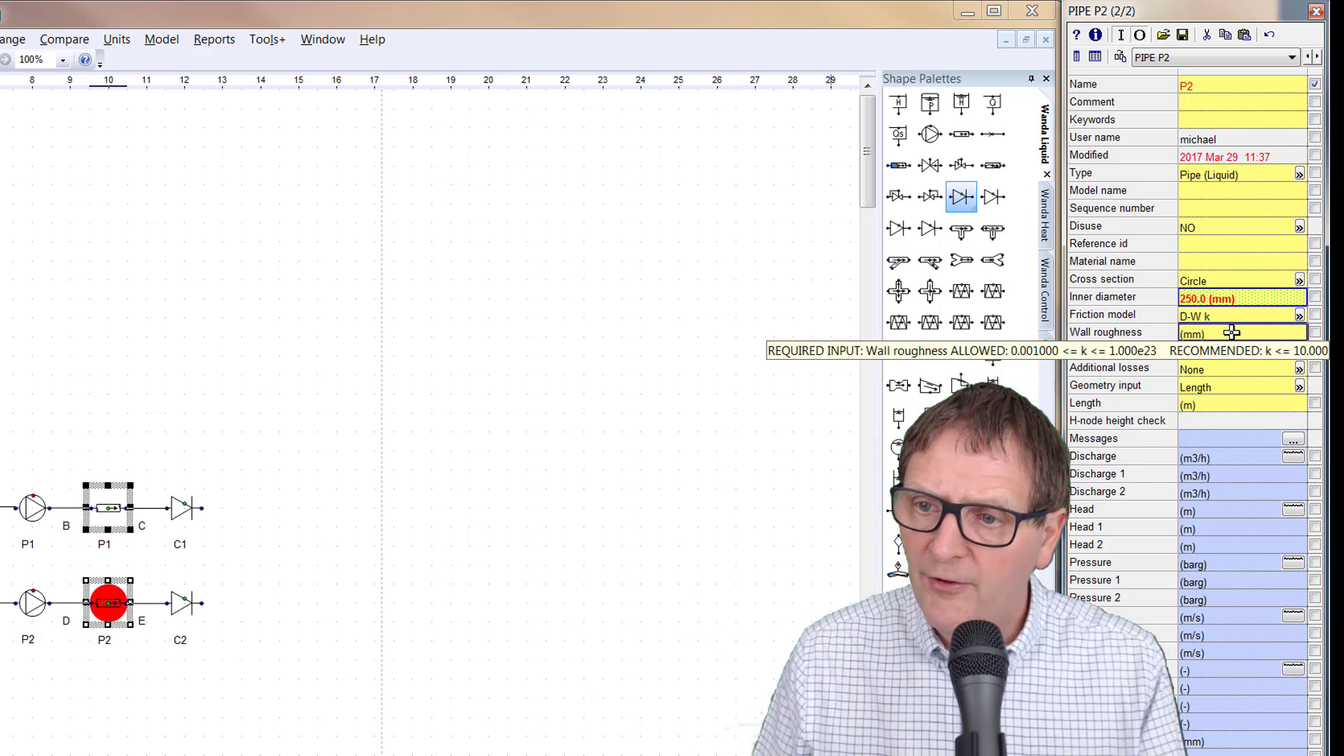
pyautogui.write('1')
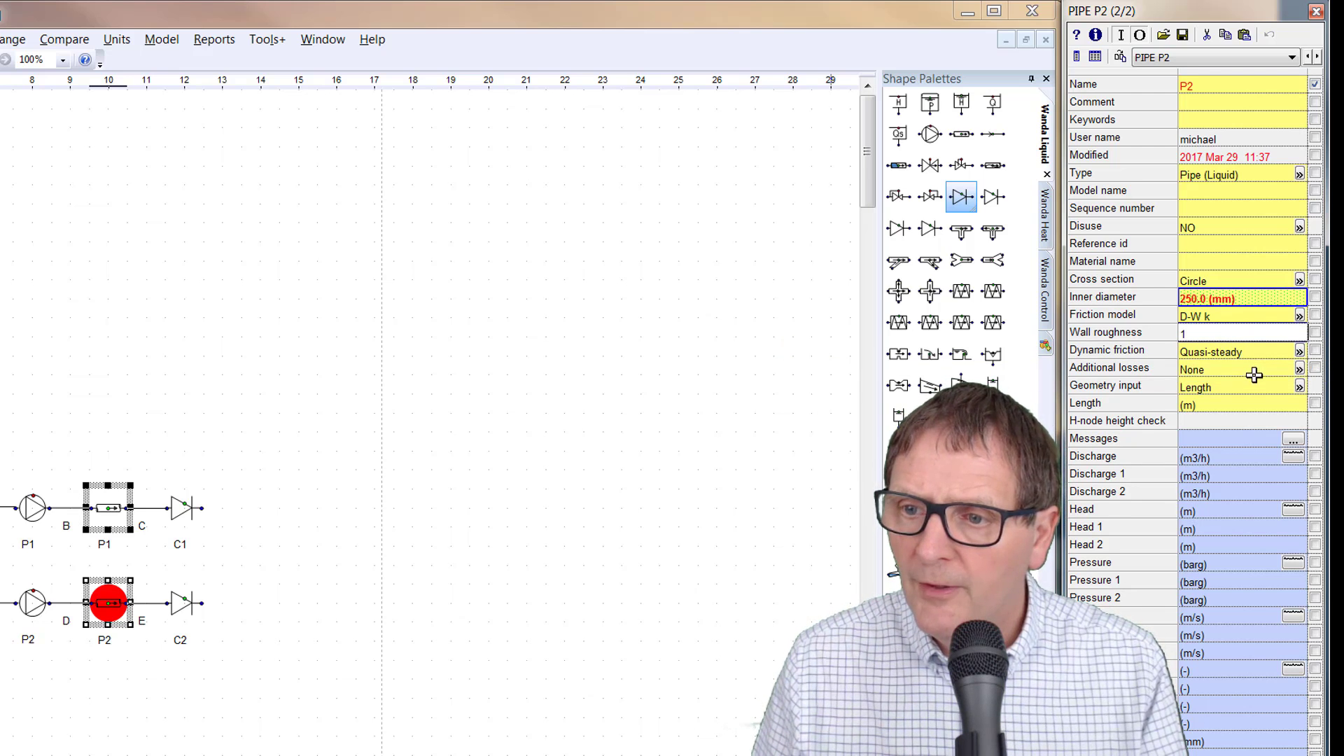
pyautogui.click(1225, 403)
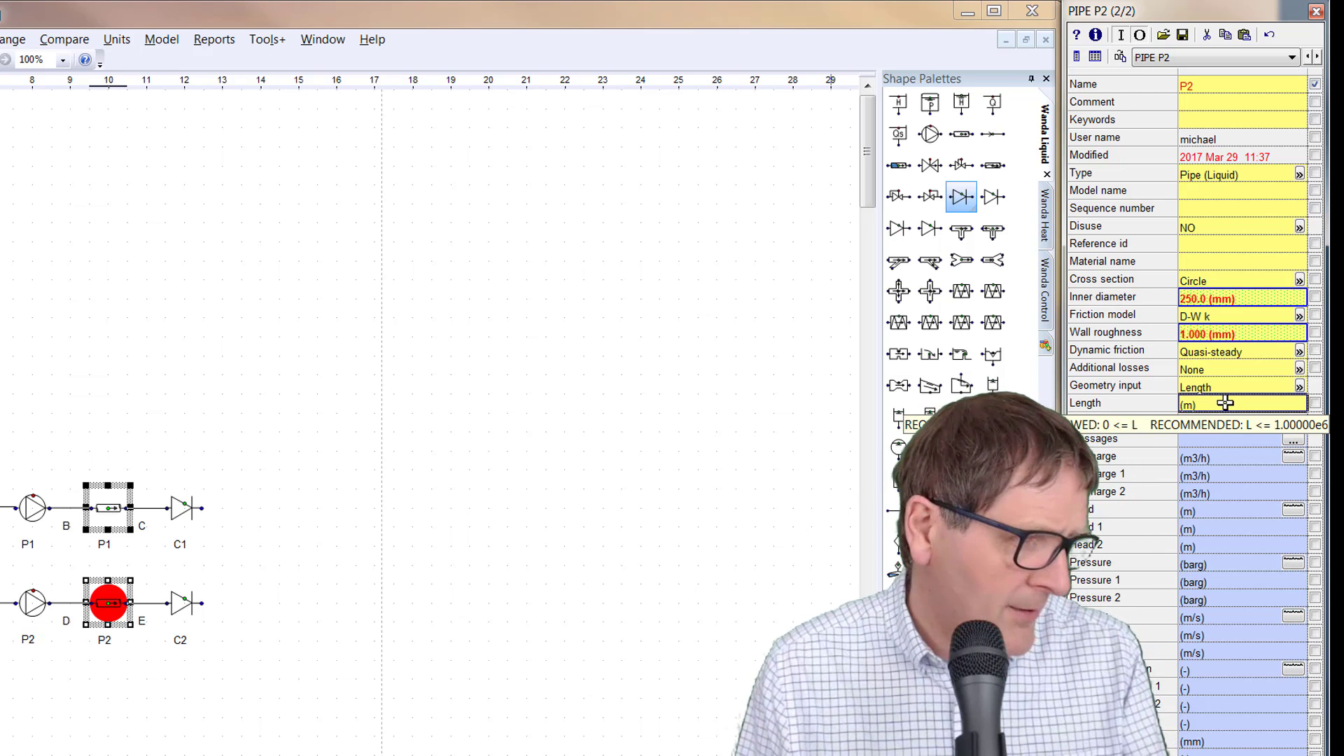
pyautogui.write('5')
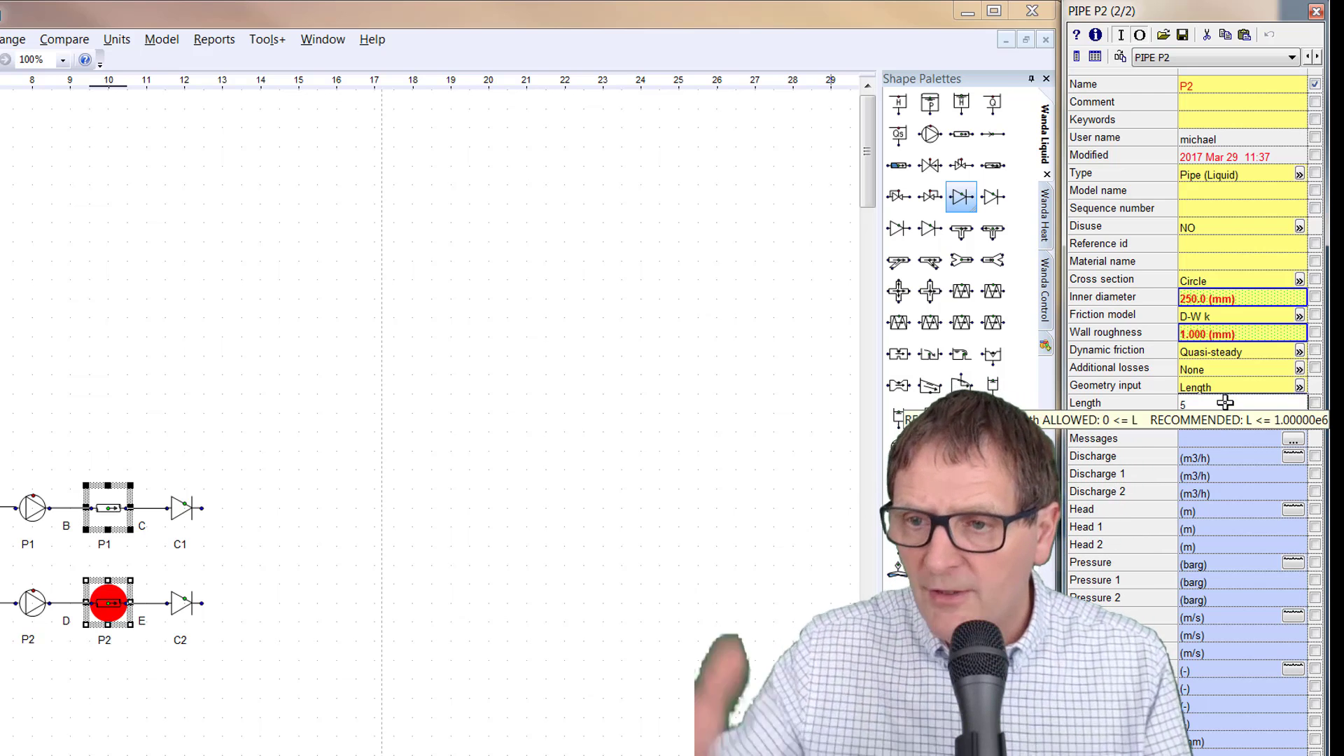
pyautogui.click(1316, 297)
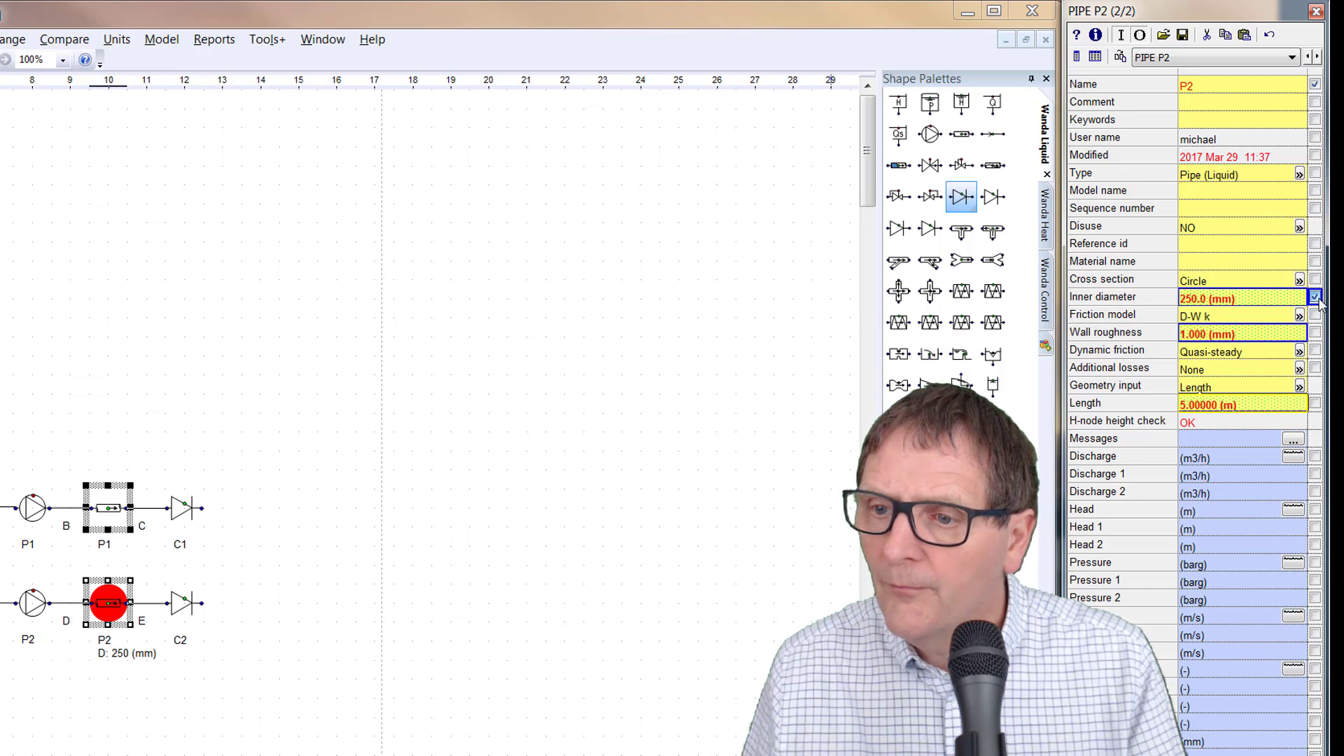
pyautogui.click(1316, 298)
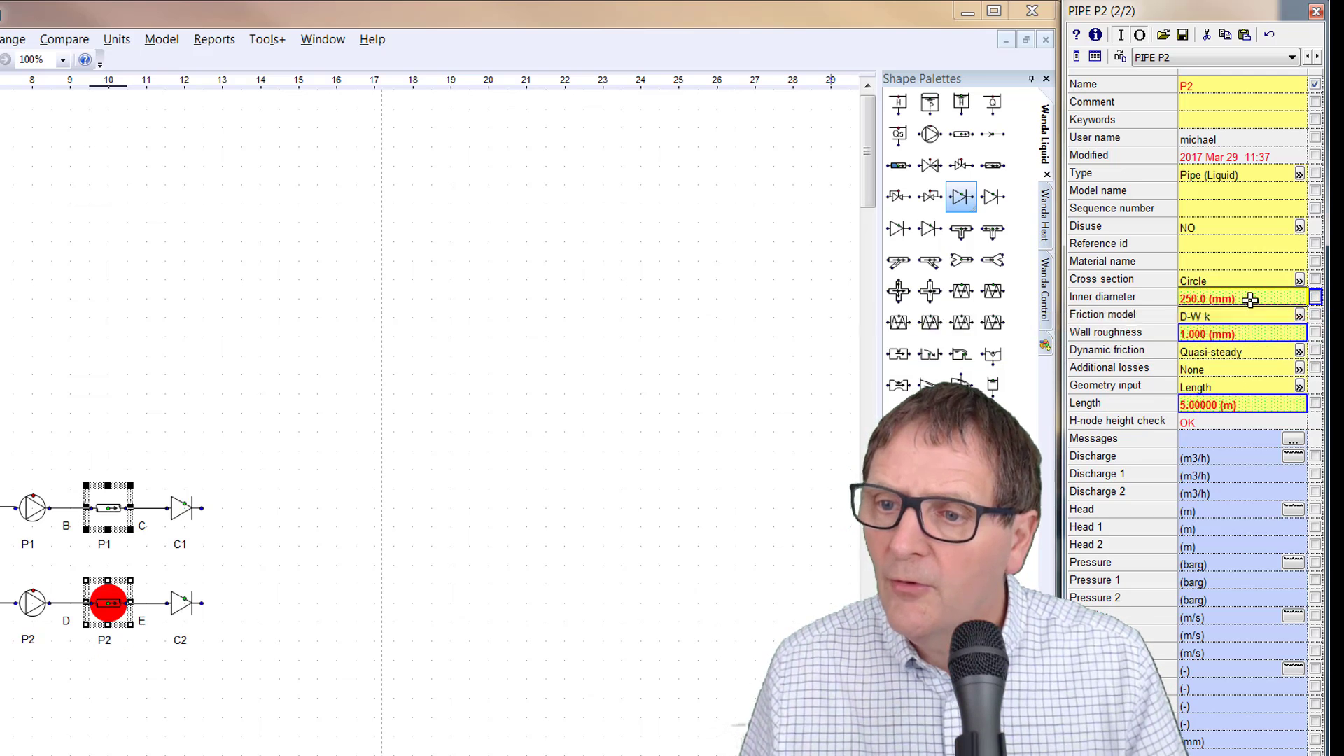
pyautogui.click(1120, 58)
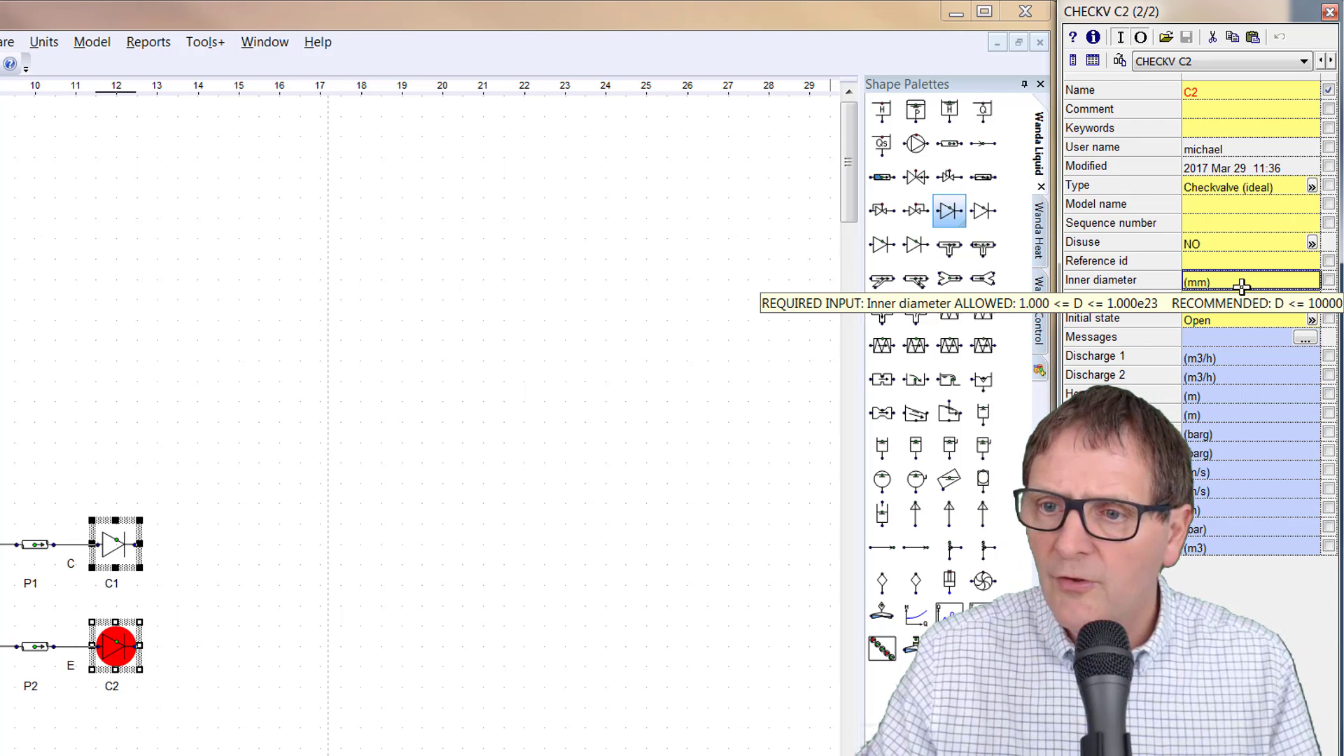
# Set the inner diameter of check valves C1 and C2 to 250 mm
pyautogui.click(1241, 282)
pyautogui.write('250')
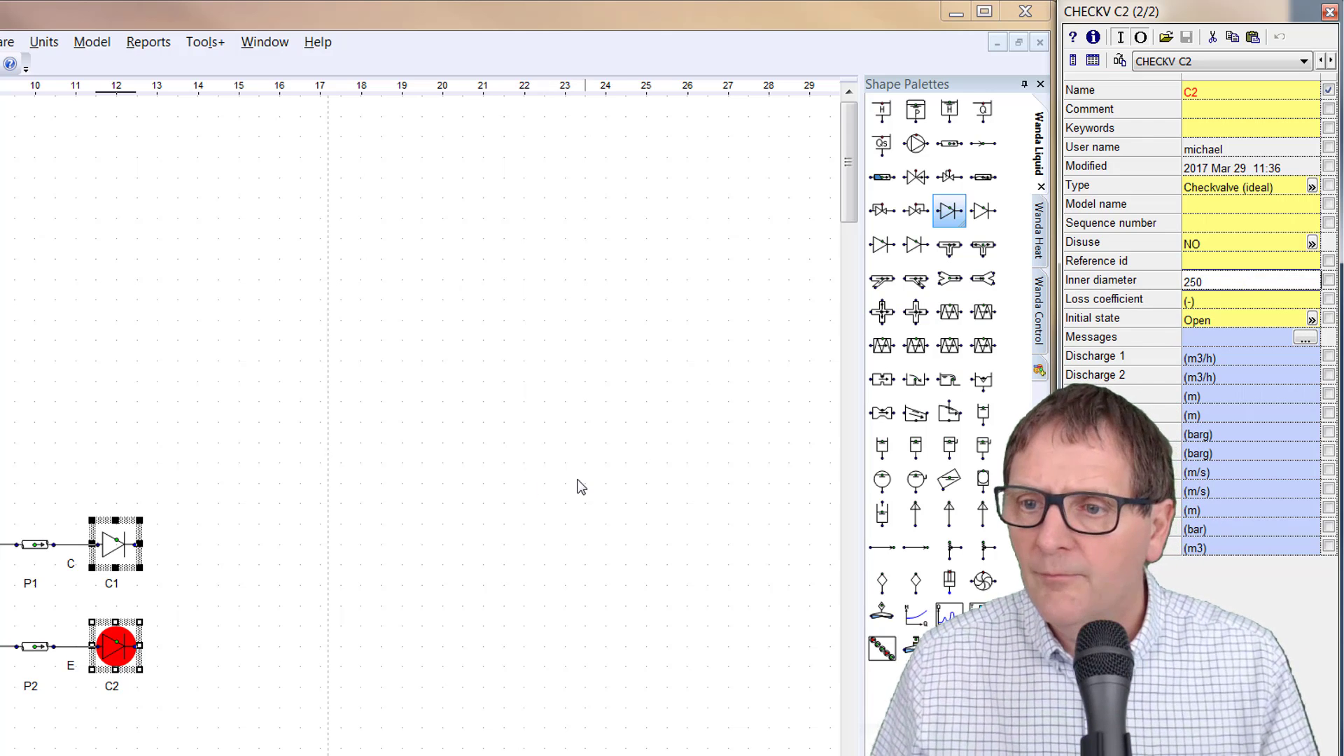
pyautogui.press('Return')
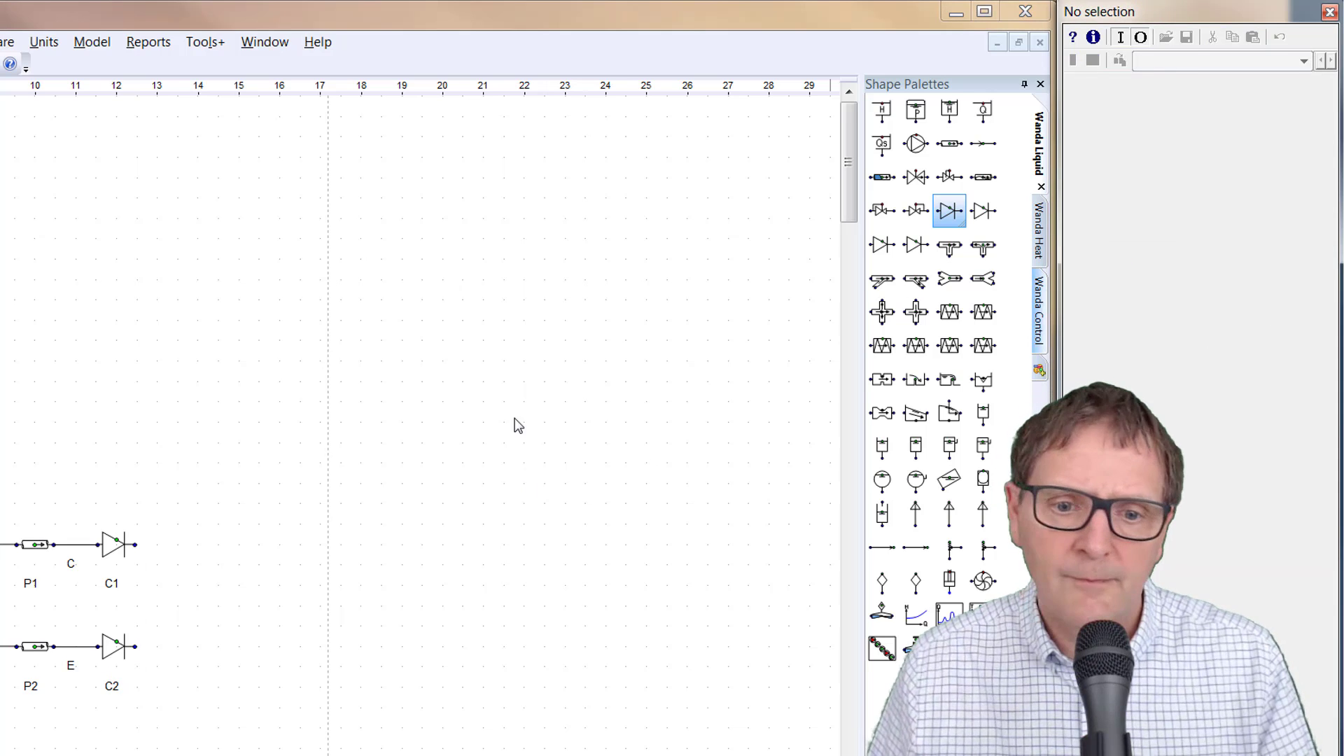
pyautogui.click(123, 553)
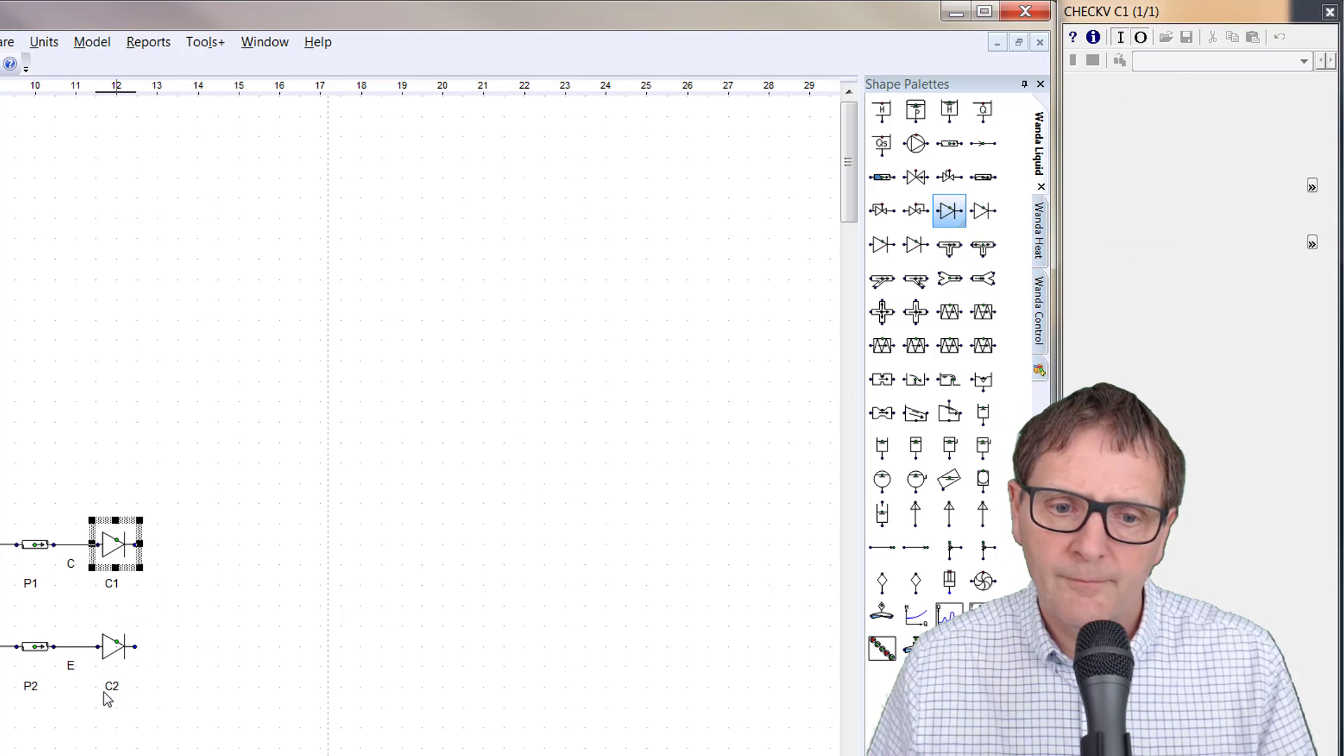
pyautogui.keyDown('shift'); pyautogui.click(112, 648); pyautogui.keyUp('shift')
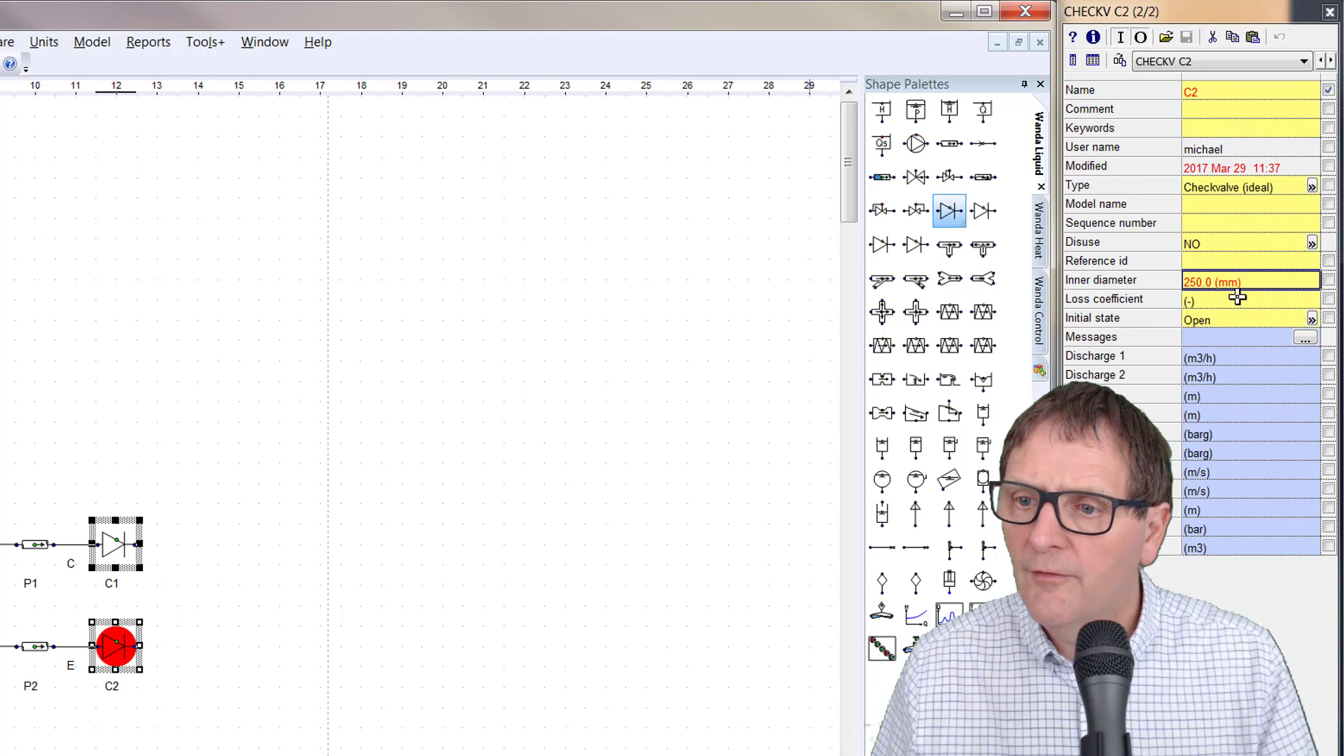
pyautogui.click(1119, 70)
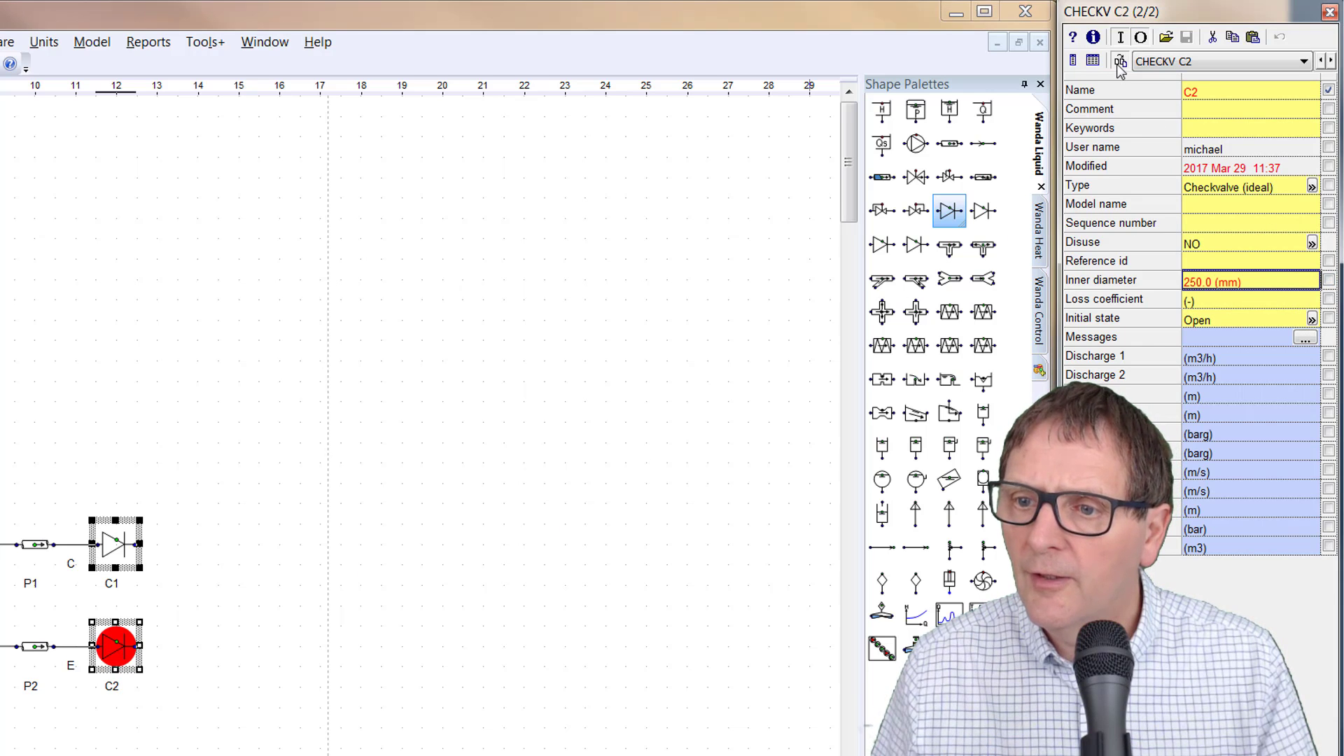
# Set the loss coefficient of the check valves to 1
pyautogui.click(1232, 302)
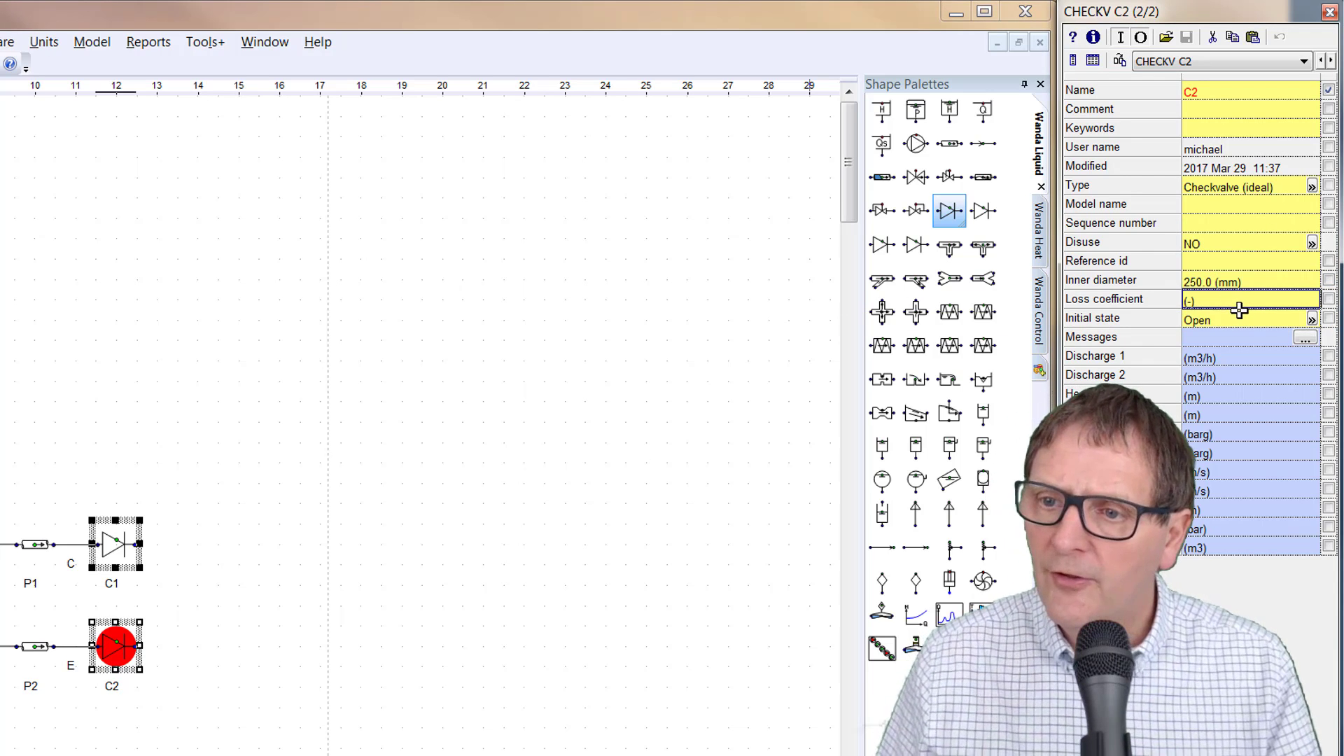
pyautogui.write('1')
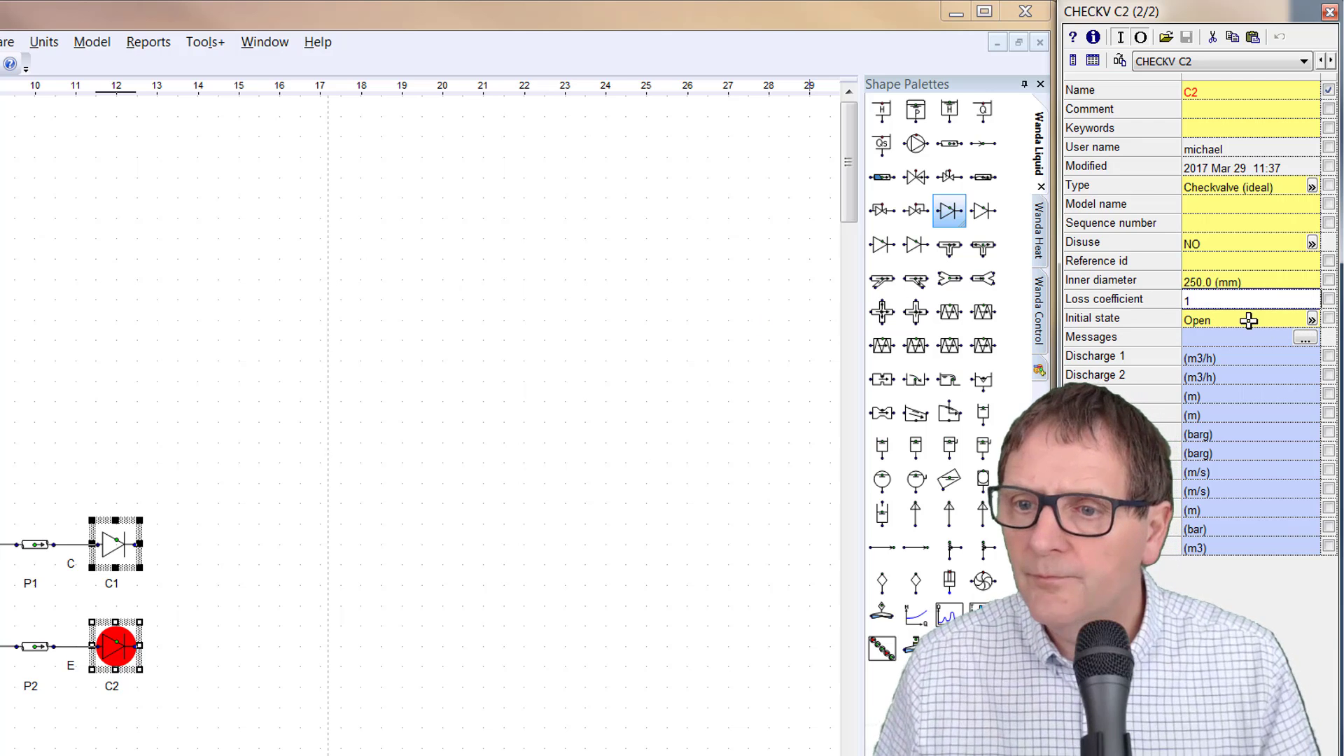
pyautogui.press('Return')
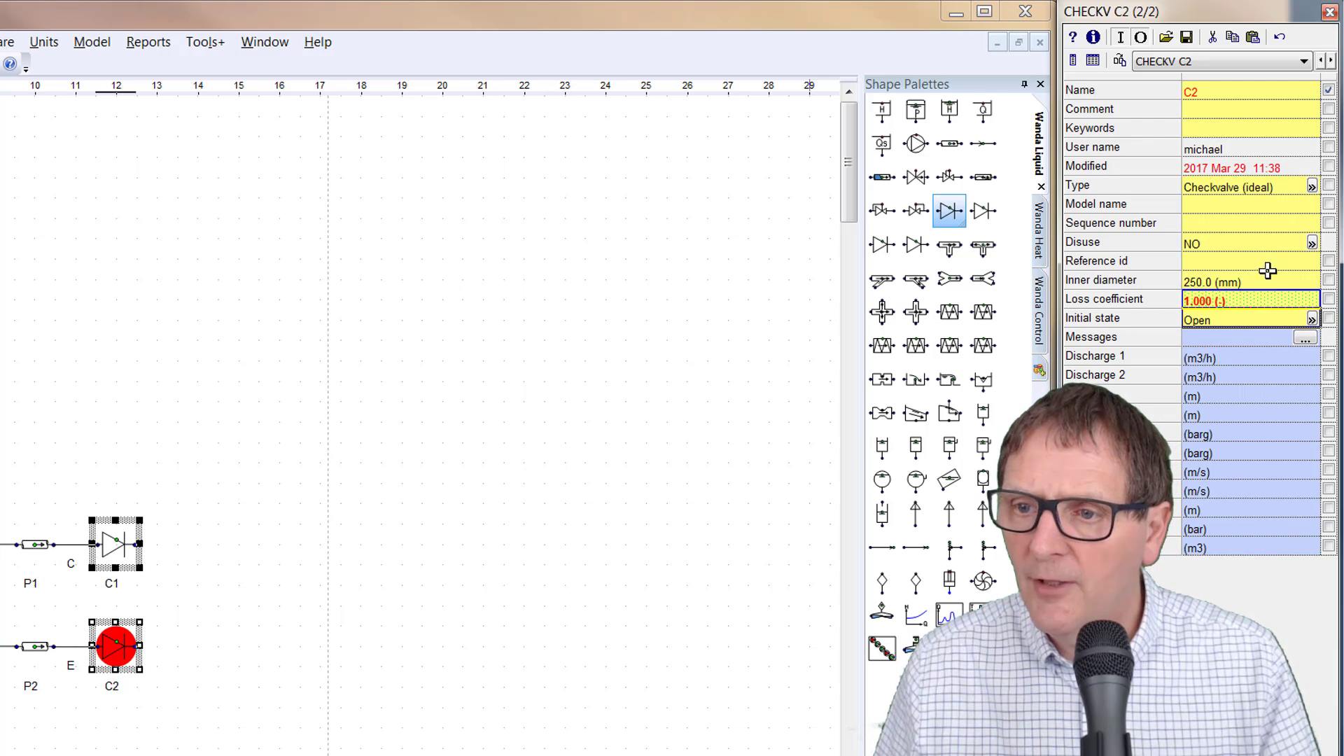
pyautogui.click(720, 303)
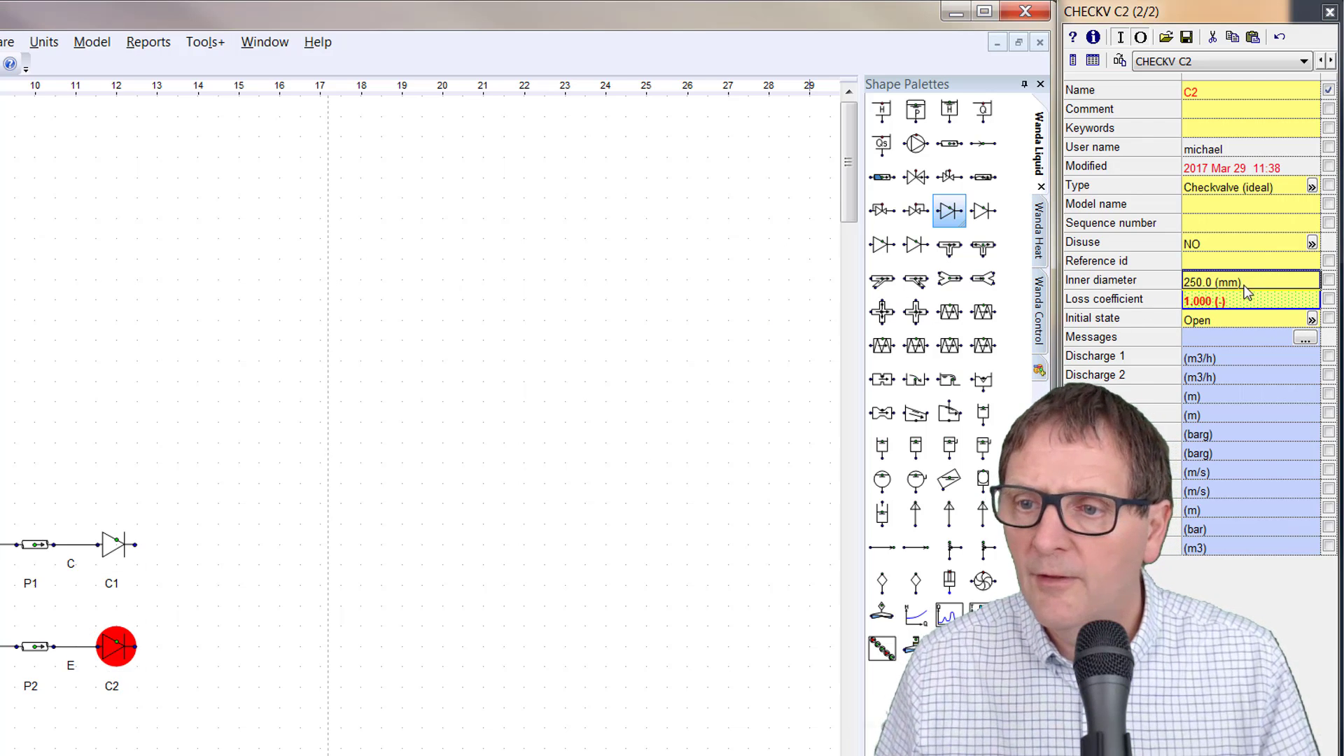
pyautogui.click(1120, 63)
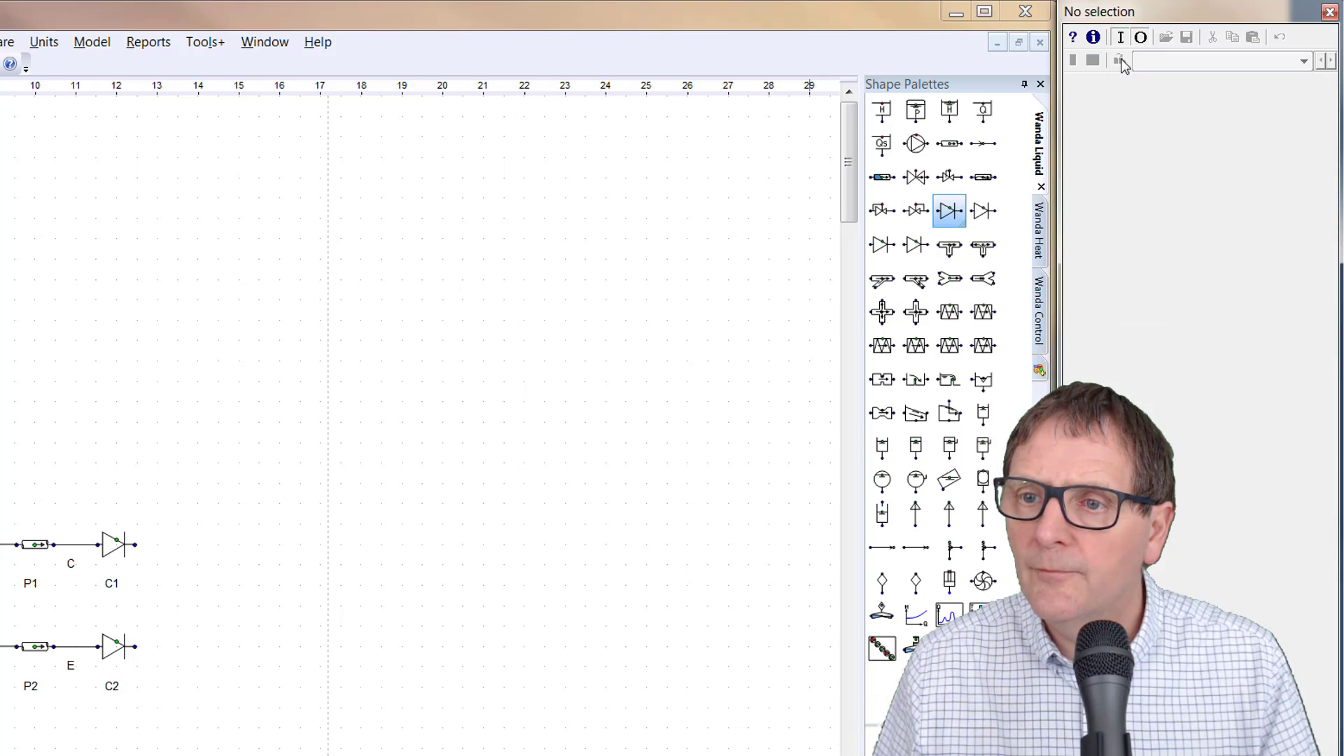
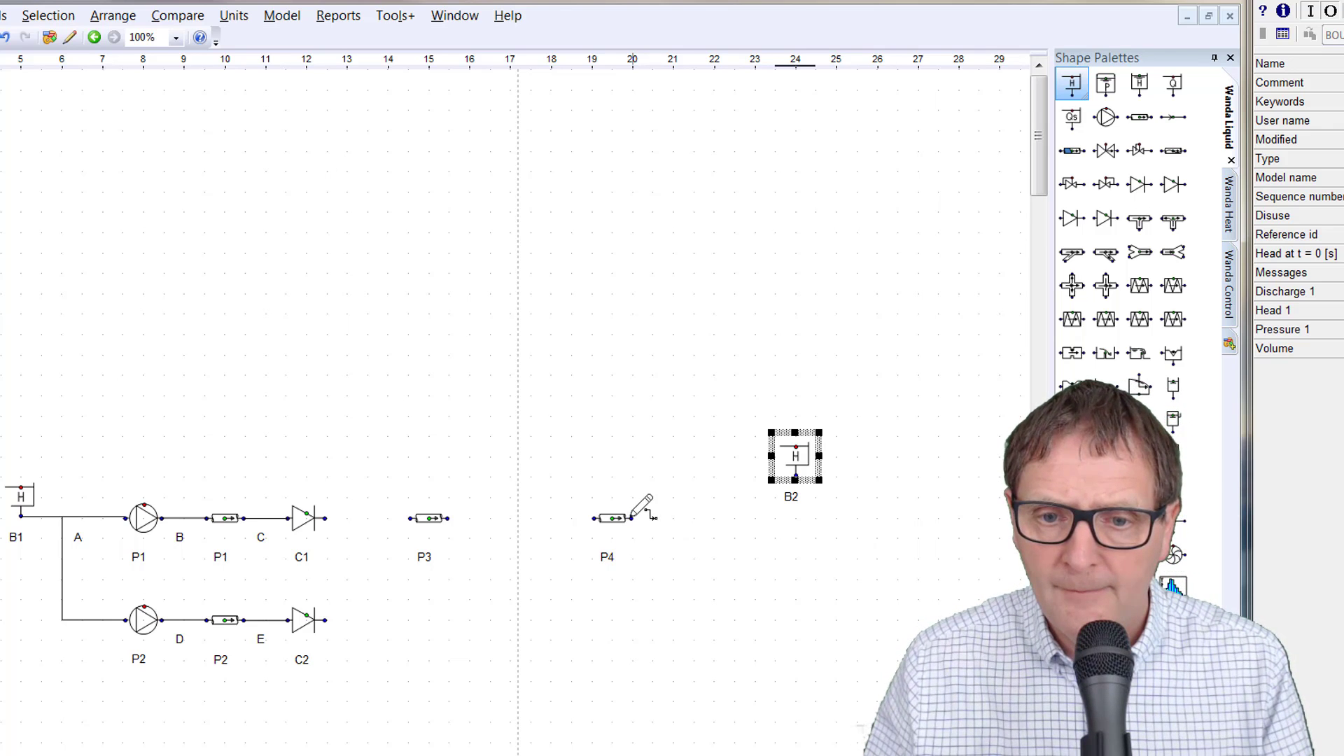
# Connect check valve C1 through pipes P3 and P4 to reservoir B2, and join check valve C2's outlet to the line before P3
pyautogui.moveTo(635, 518)
pyautogui.mouseDown()
pyautogui.moveTo(722, 515)
pyautogui.moveTo(795, 478)
pyautogui.mouseUp()
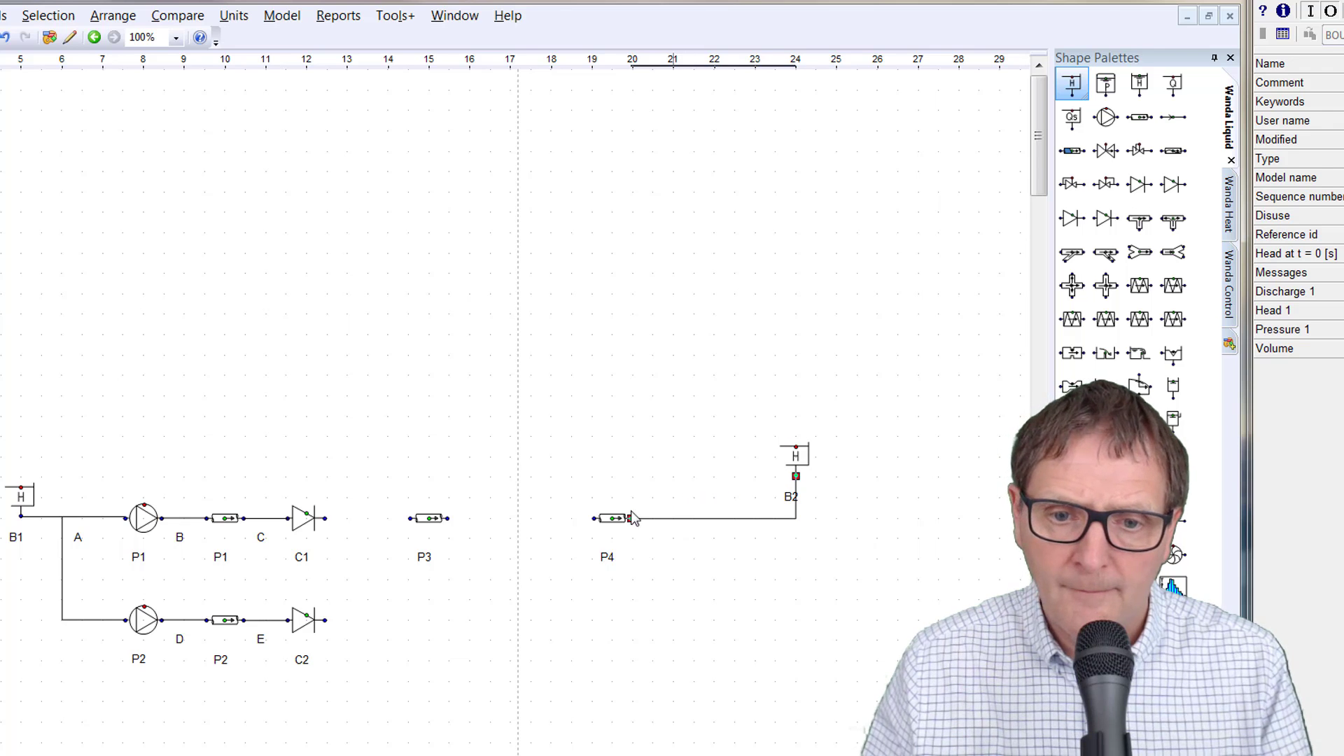
pyautogui.moveTo(453, 518); pyautogui.dragTo(594, 518)
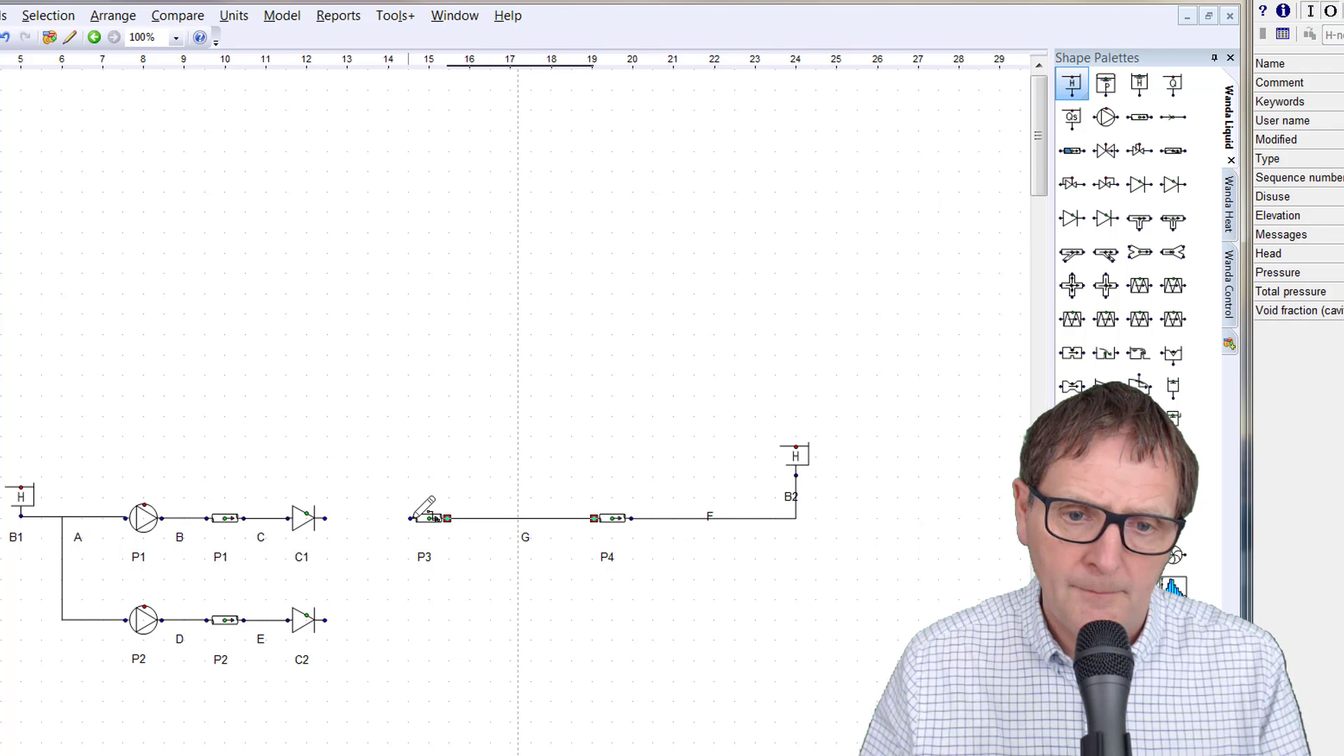
pyautogui.moveTo(415, 518); pyautogui.dragTo(325, 518)
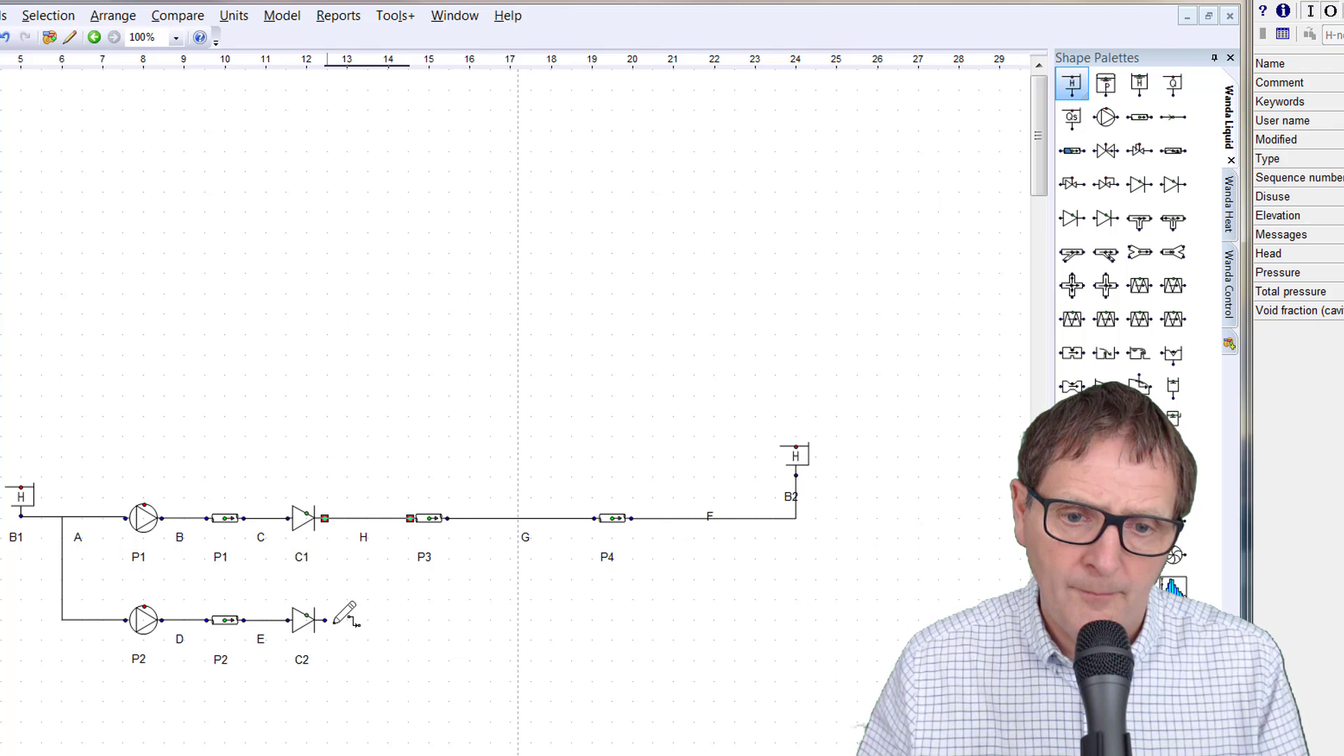
pyautogui.moveTo(335, 622)
pyautogui.mouseDown()
pyautogui.moveTo(378, 515)
pyautogui.moveTo(363, 521)
pyautogui.mouseUp()
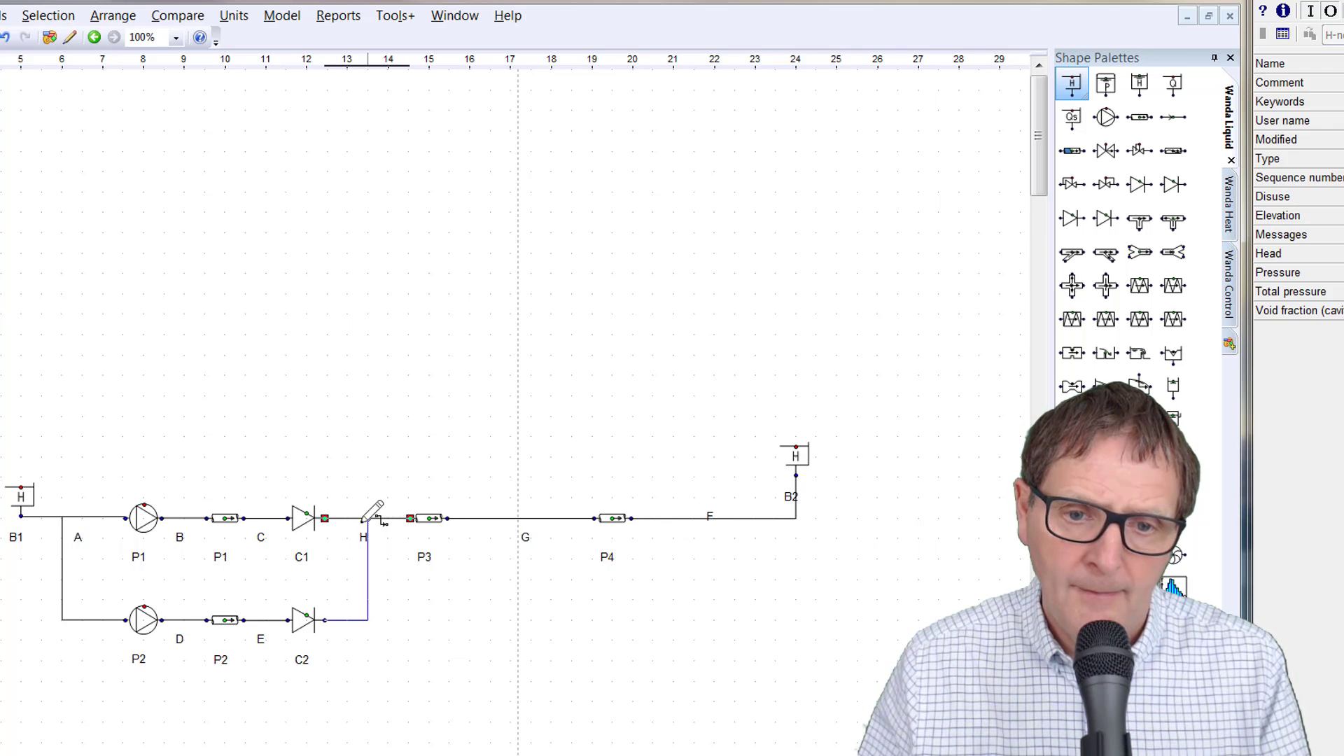
pyautogui.moveTo(360, 522); pyautogui.dragTo(360, 522)
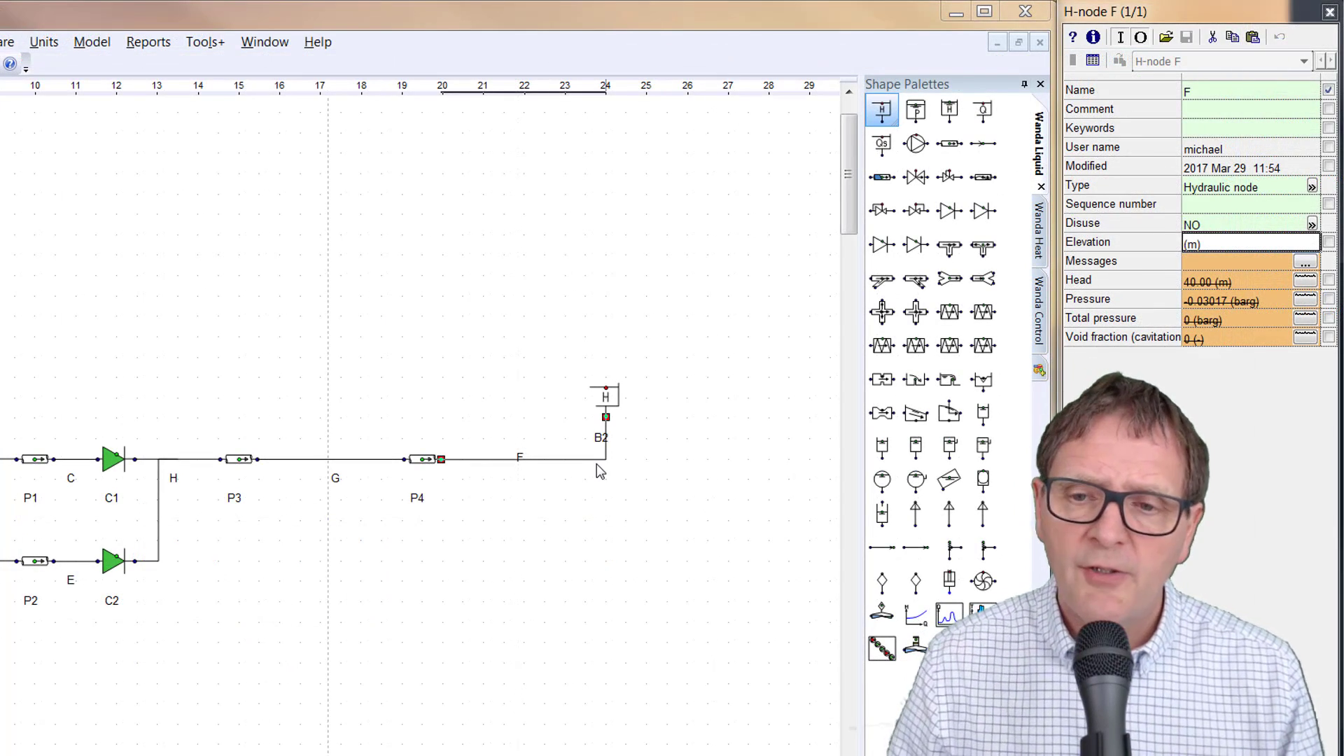
# Set the head at t = 0 of reservoir B2 to 40 m and open the properties of H-node F
pyautogui.click(613, 401)
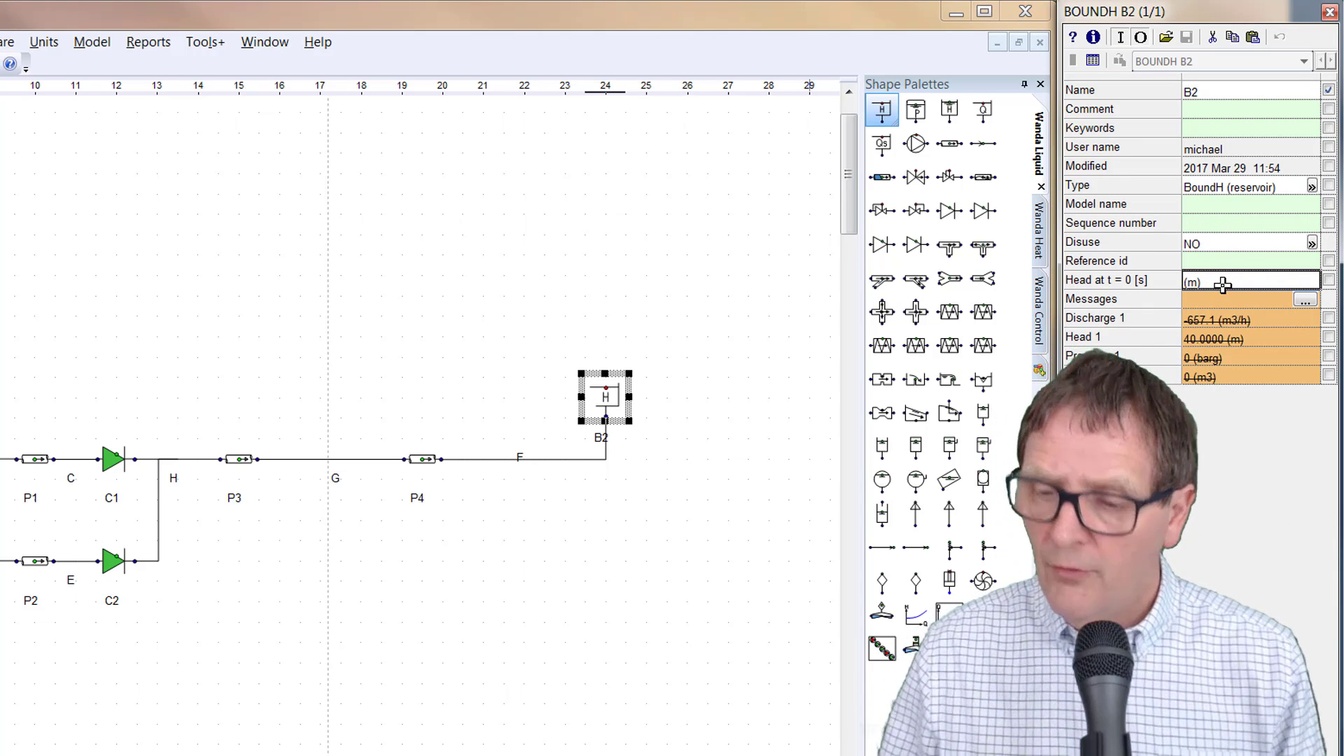
pyautogui.write('40')
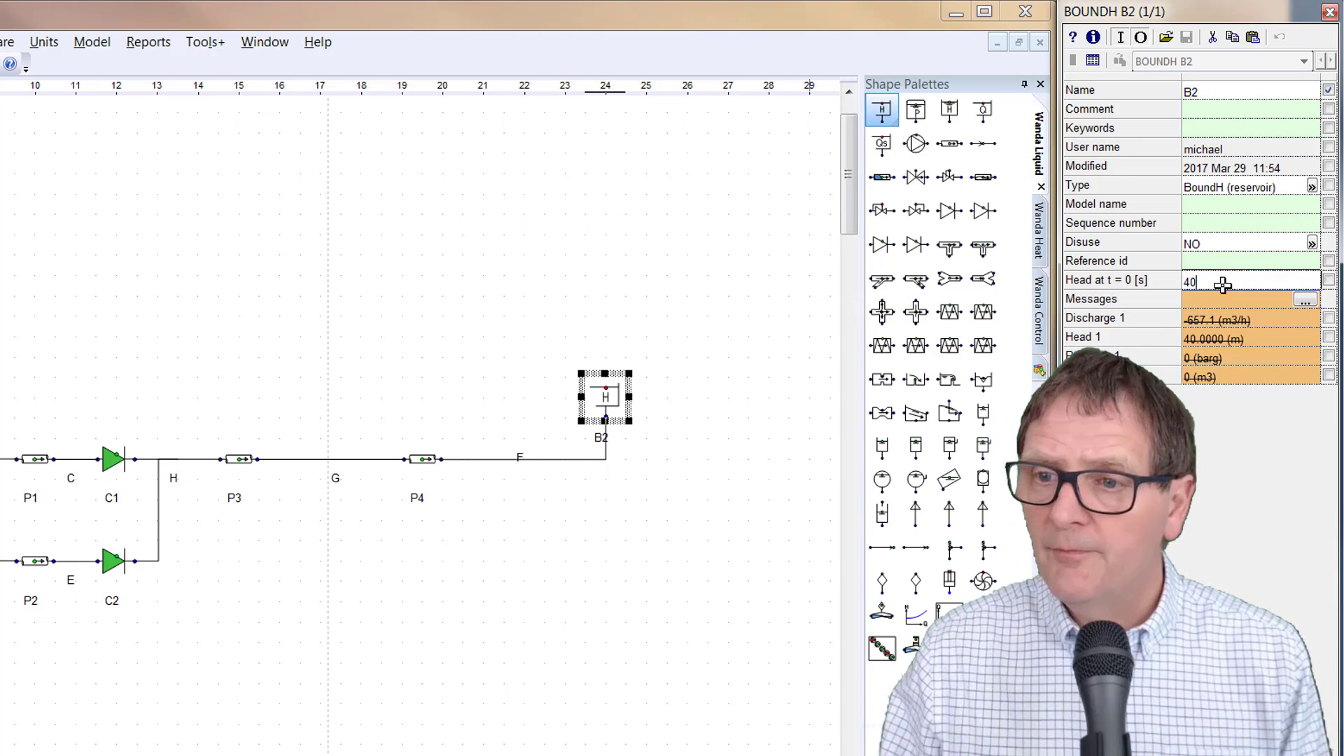
pyautogui.click(556, 460)
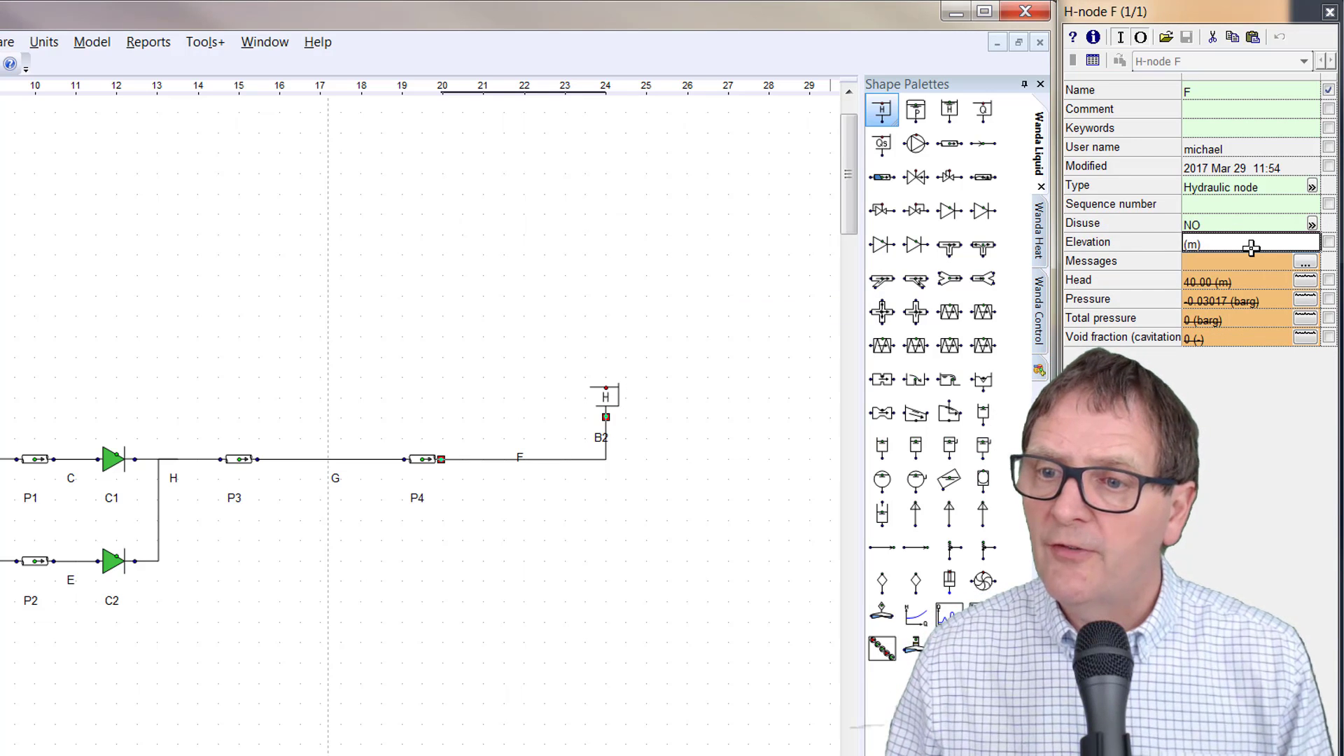
# Set the elevation of H-node F to 40 m and open the properties of H-node A
pyautogui.write('40')
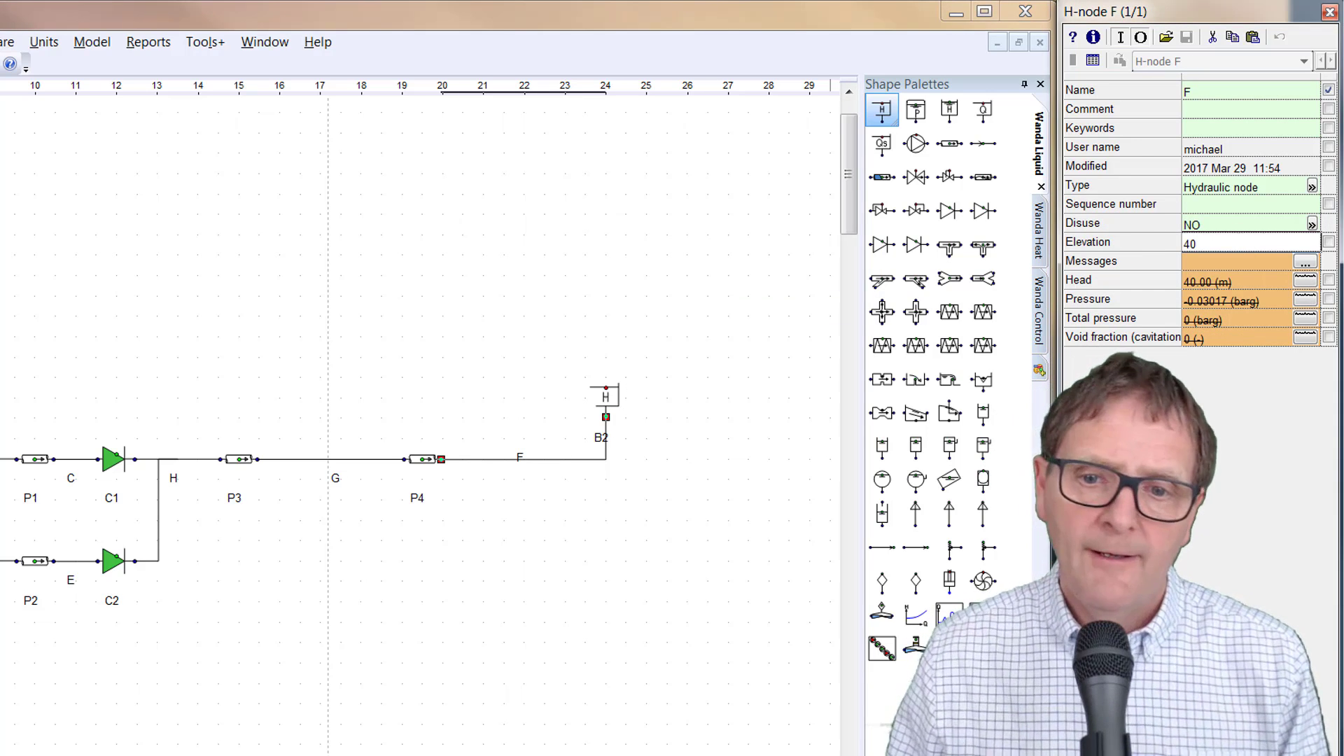
pyautogui.click(170, 196)
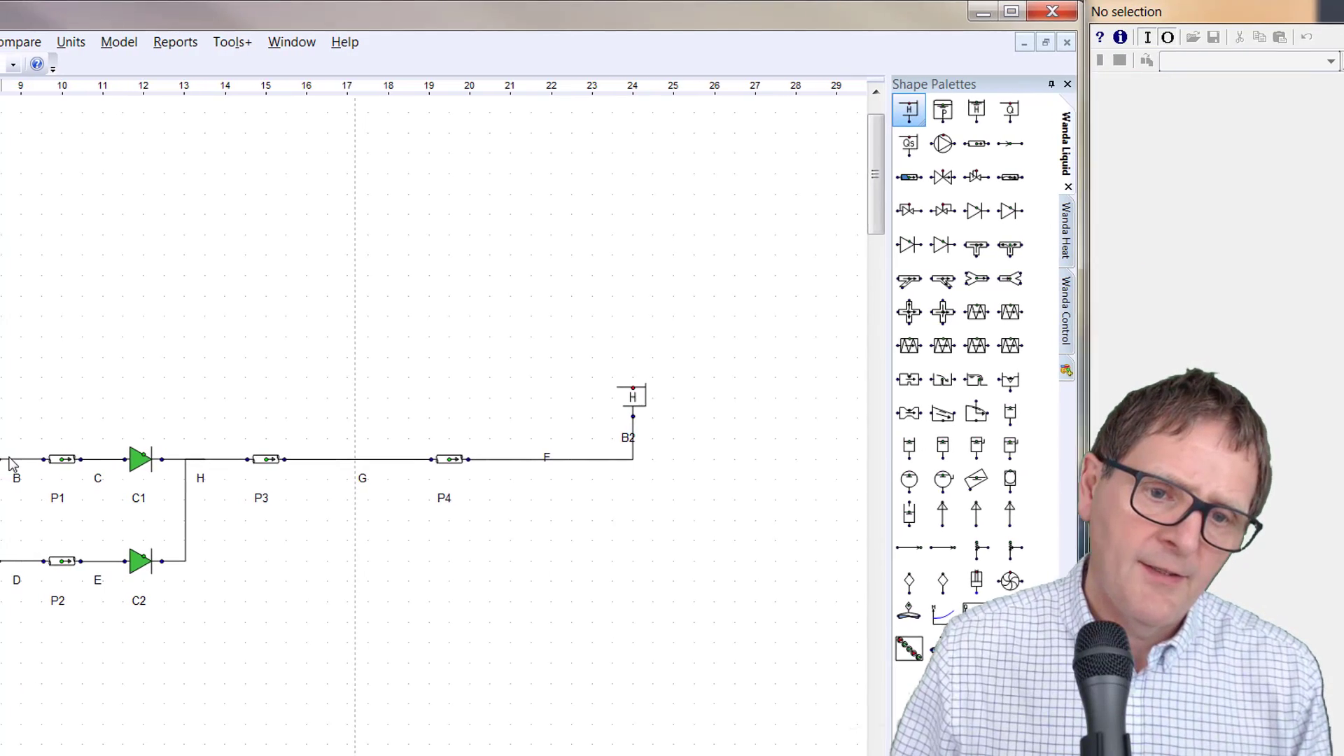
pyautogui.click(63, 459)
pyautogui.click(4, 459)
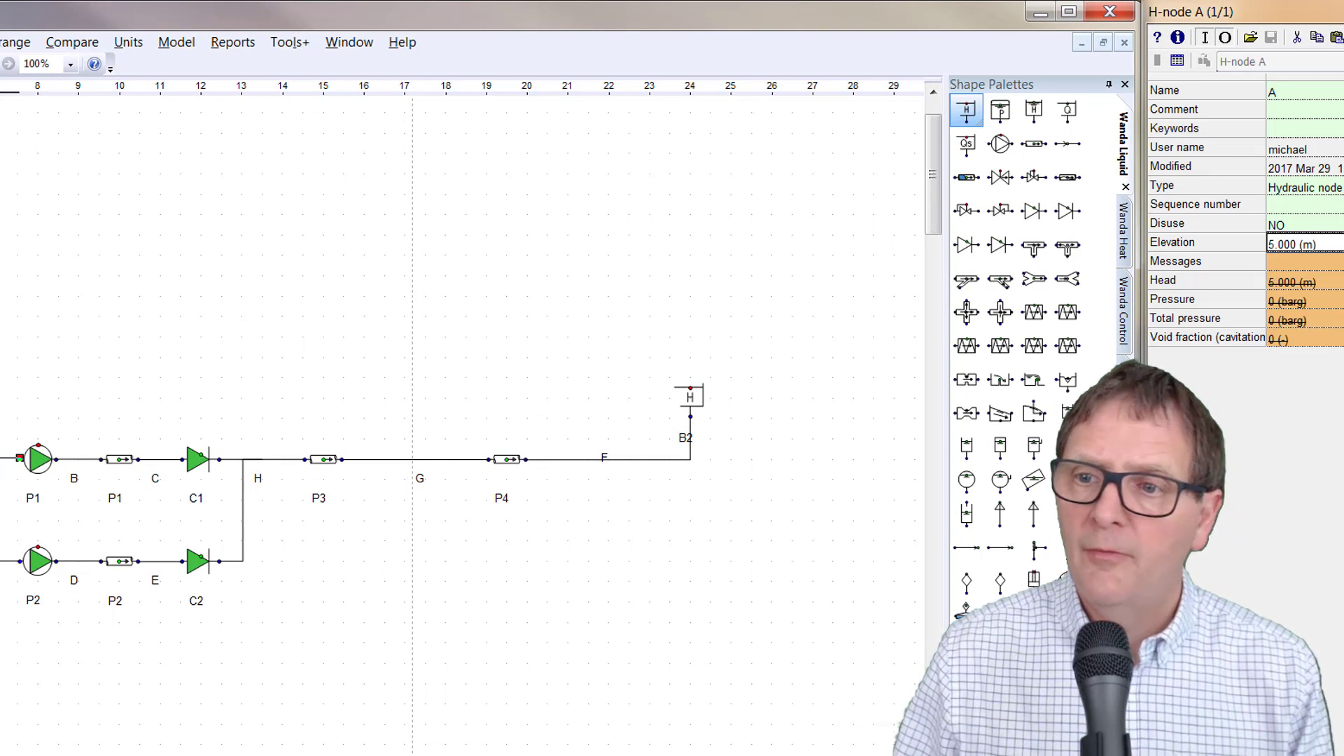
# Set the elevation of H-nodes B and D at the pump outlets to 5 m
pyautogui.click(75, 459)
pyautogui.keyDown('ctrl'); pyautogui.click(95, 563); pyautogui.keyUp('ctrl')
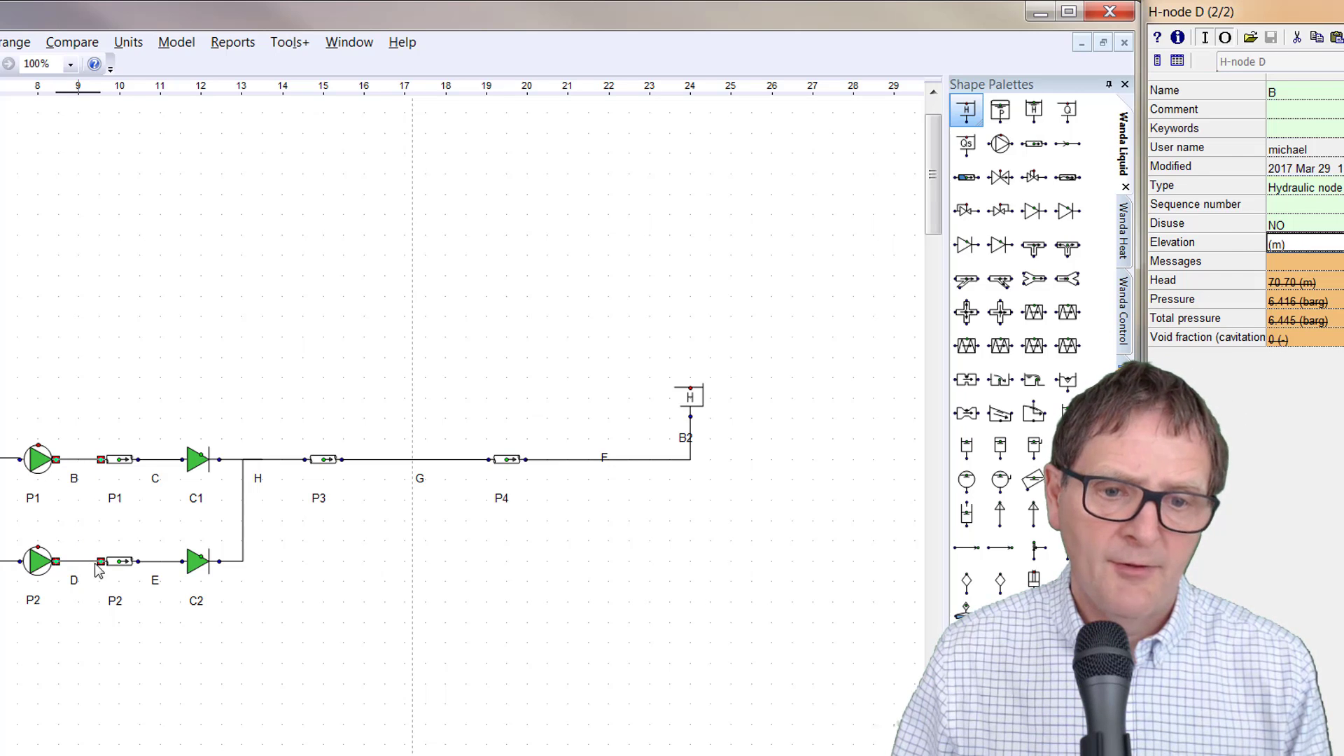
pyautogui.click(1311, 245)
pyautogui.write('5')
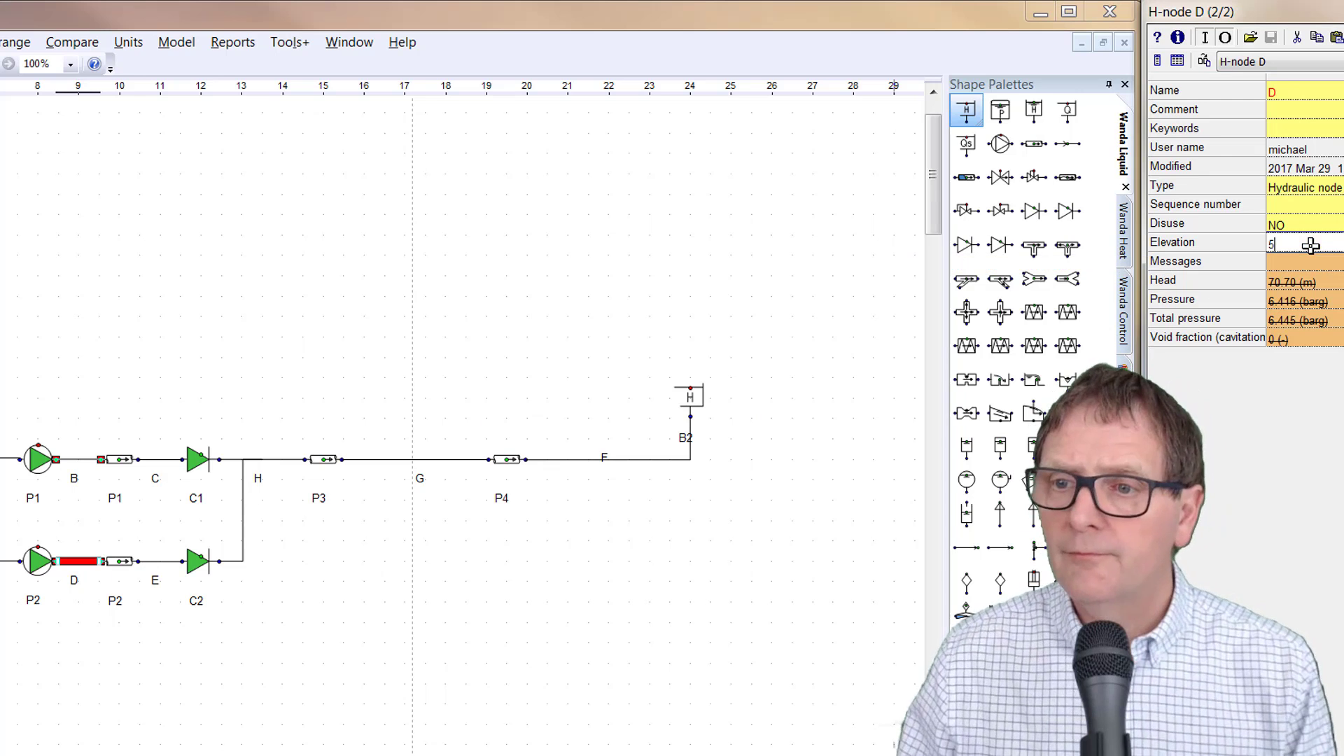
pyautogui.click(567, 755)
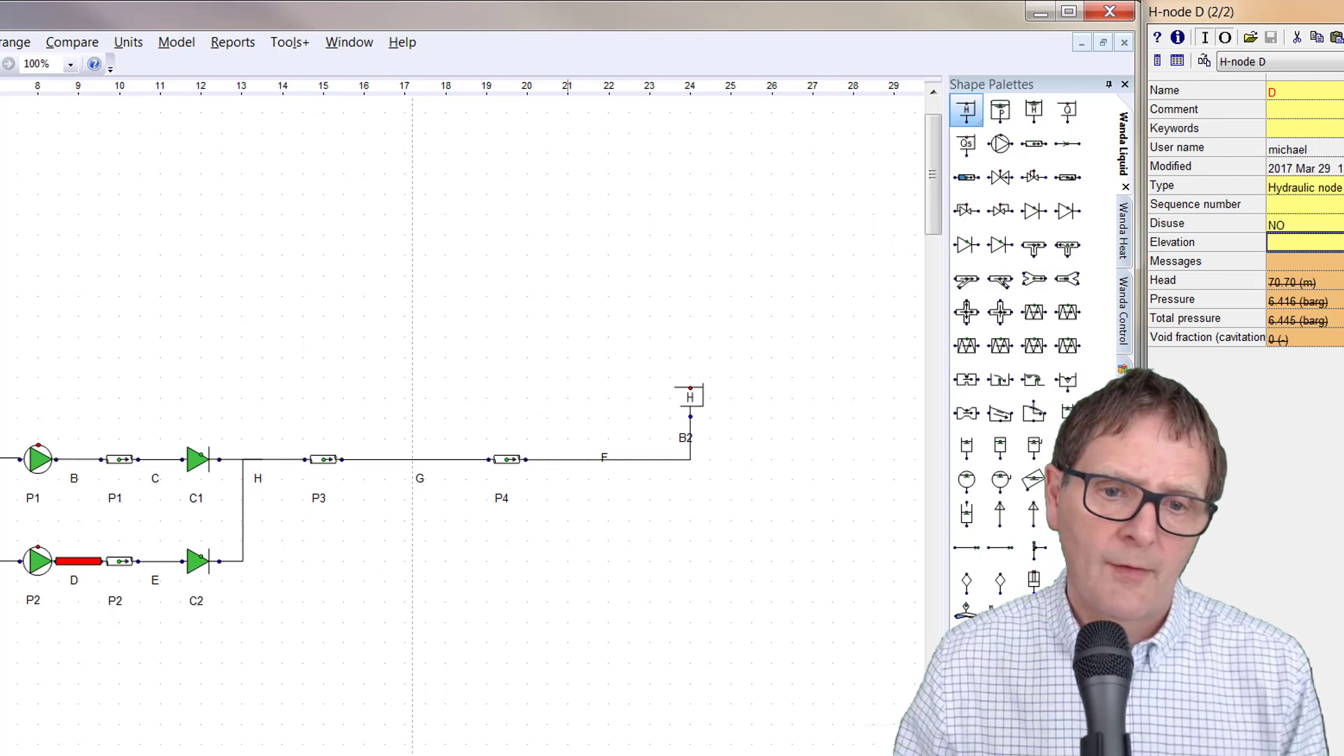
# Set the elevation of H-nodes C, E and H around the check valves to 7 m
pyautogui.click(145, 459)
pyautogui.keyDown('shift'); pyautogui.click(156, 562); pyautogui.keyUp('shift')
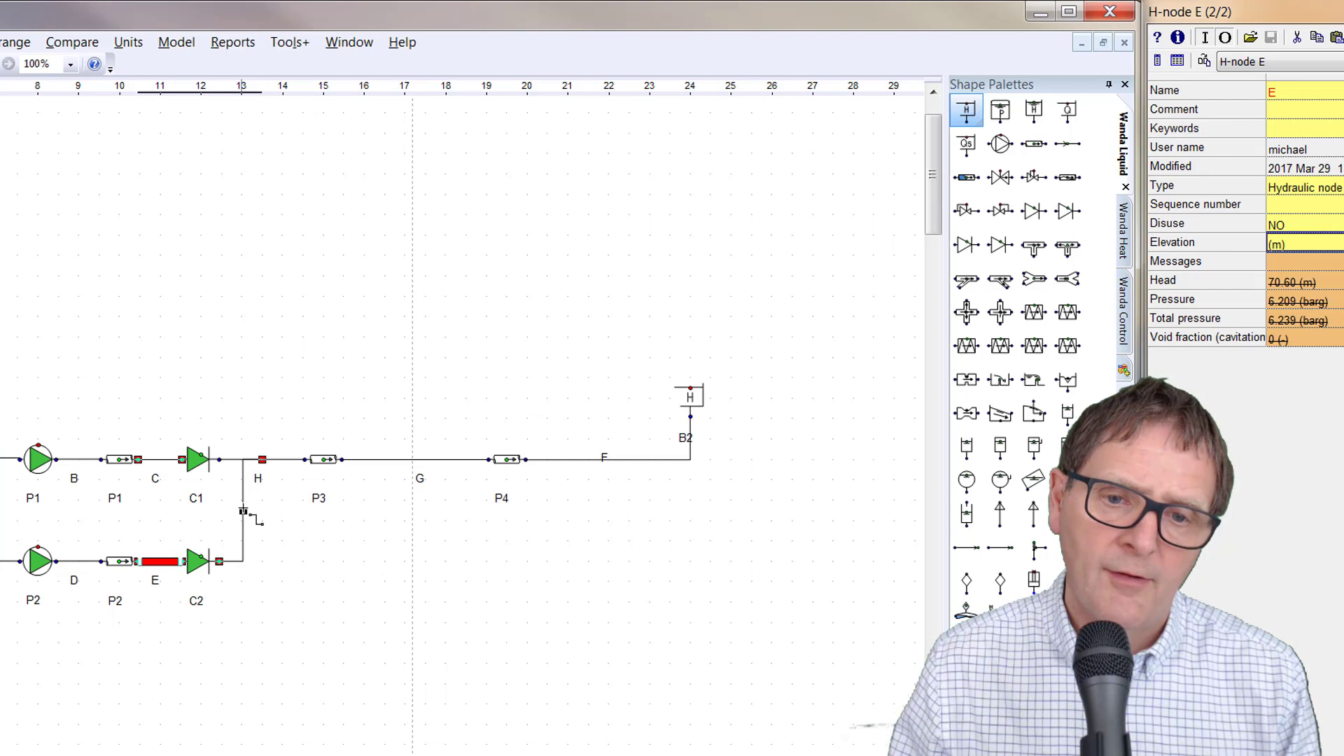
pyautogui.keyDown('shift'); pyautogui.click(242, 511); pyautogui.keyUp('shift')
pyautogui.click(1308, 237)
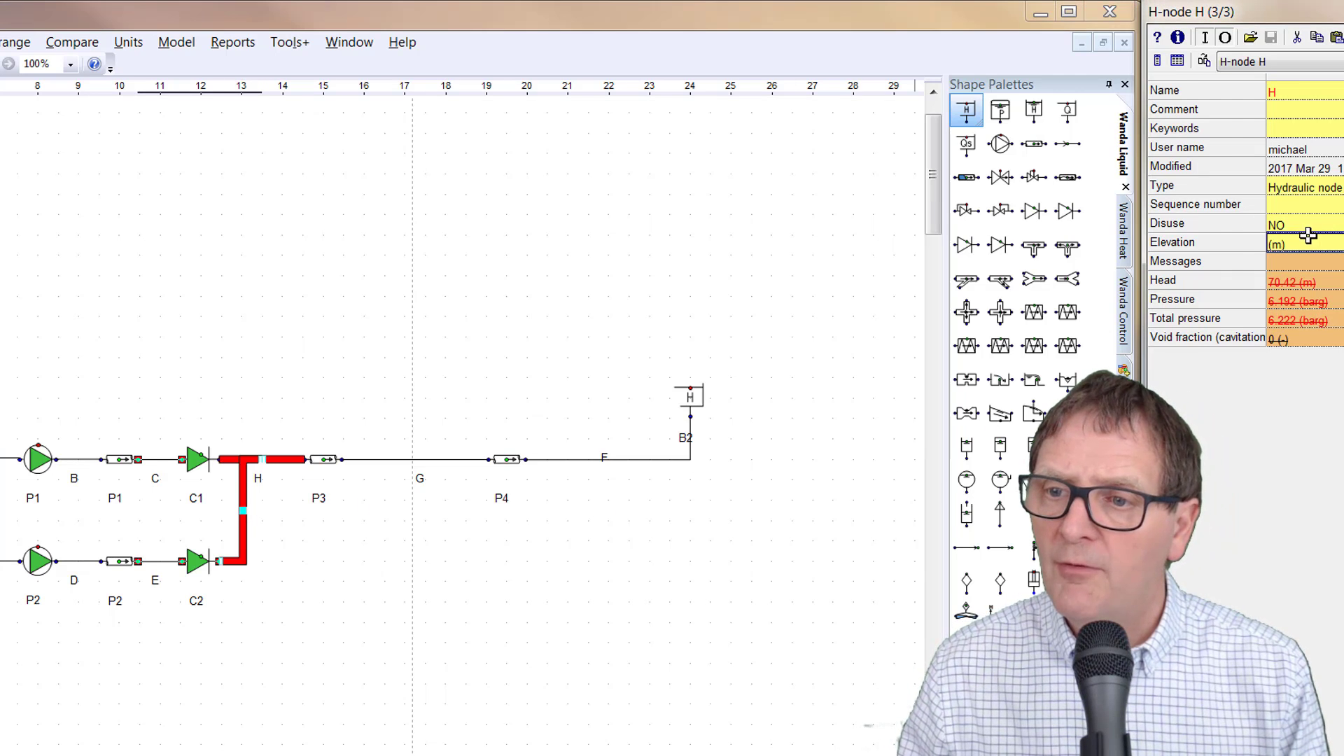
pyautogui.write('7')
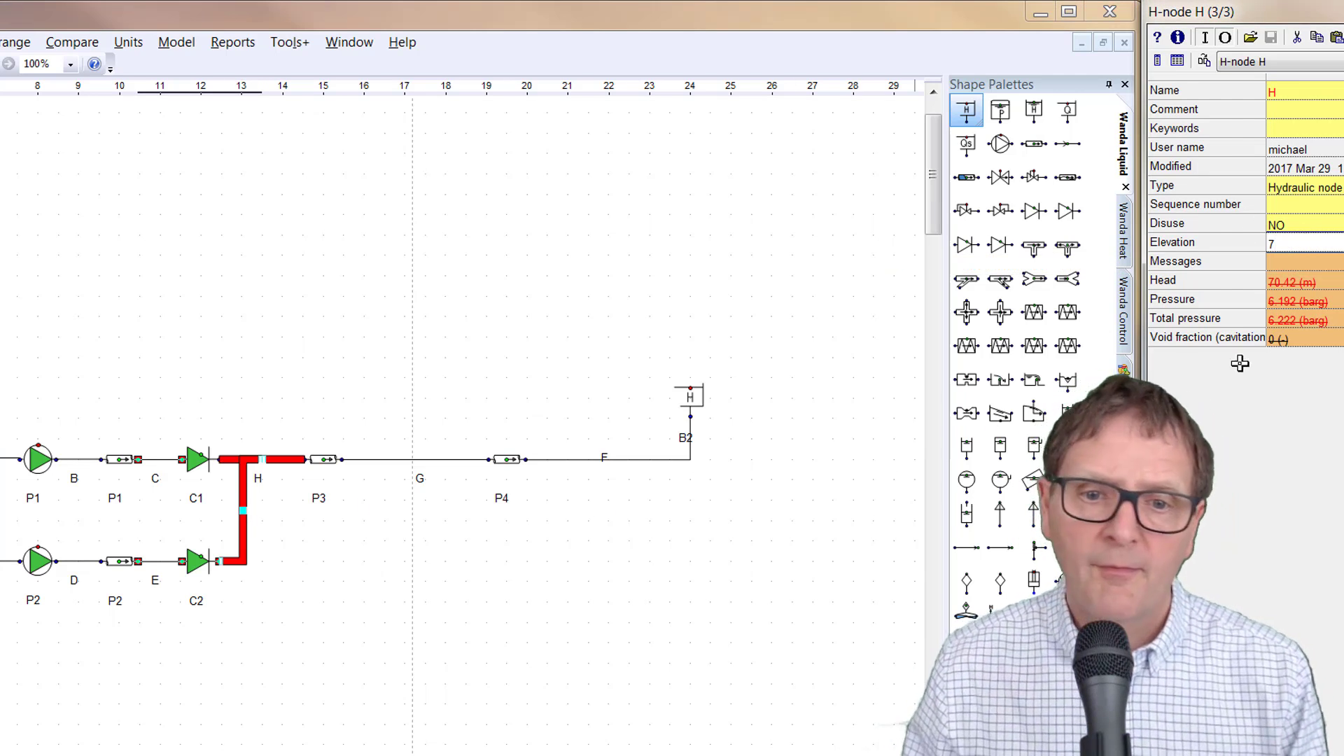
pyautogui.click(391, 450)
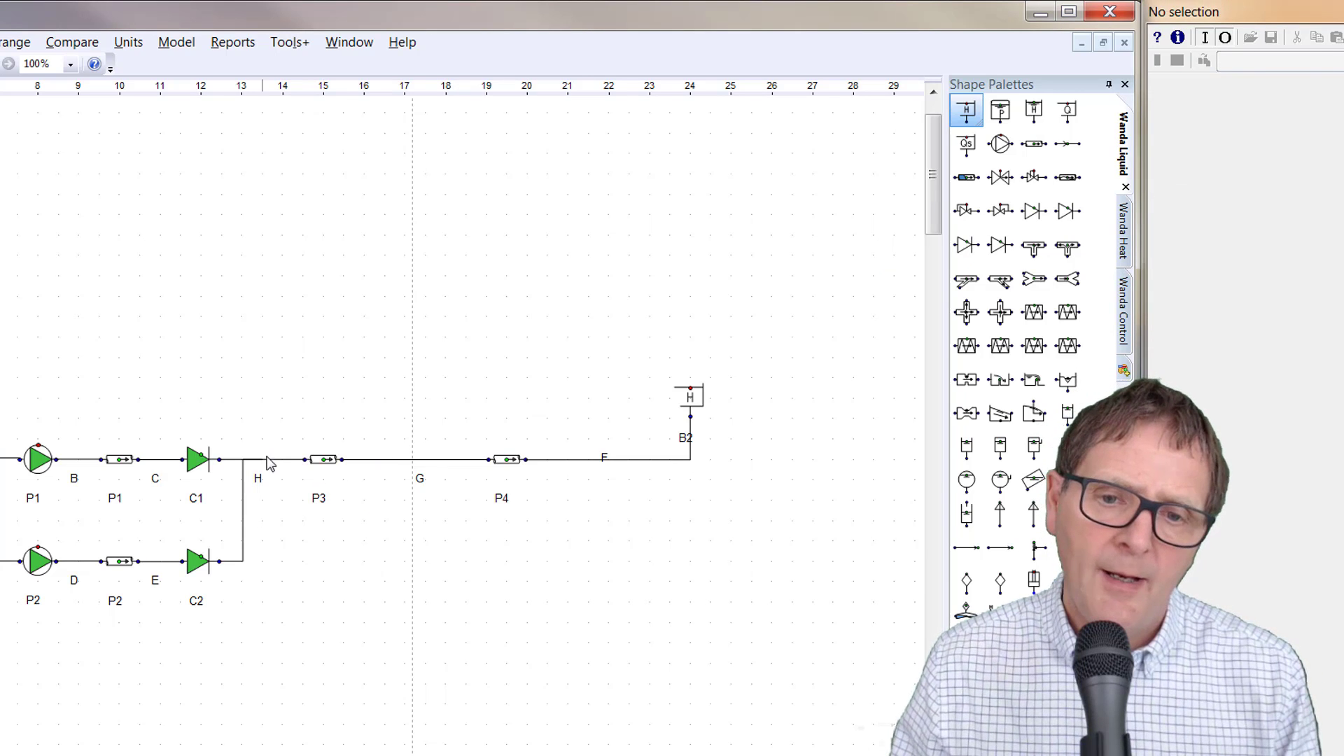
# Set the elevation of H-node G between pipes P3 and P4 to 15 m
pyautogui.click(413, 459)
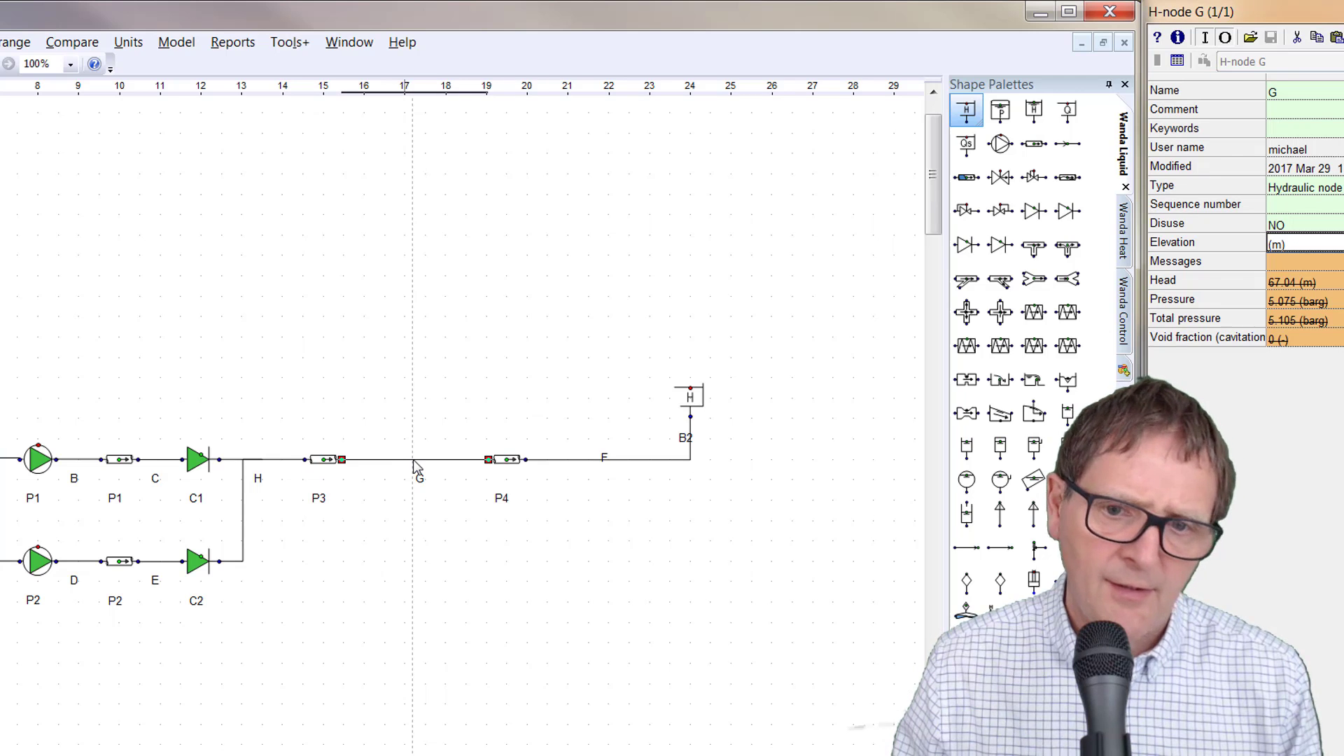
pyautogui.click(1306, 252)
pyautogui.click(1305, 242)
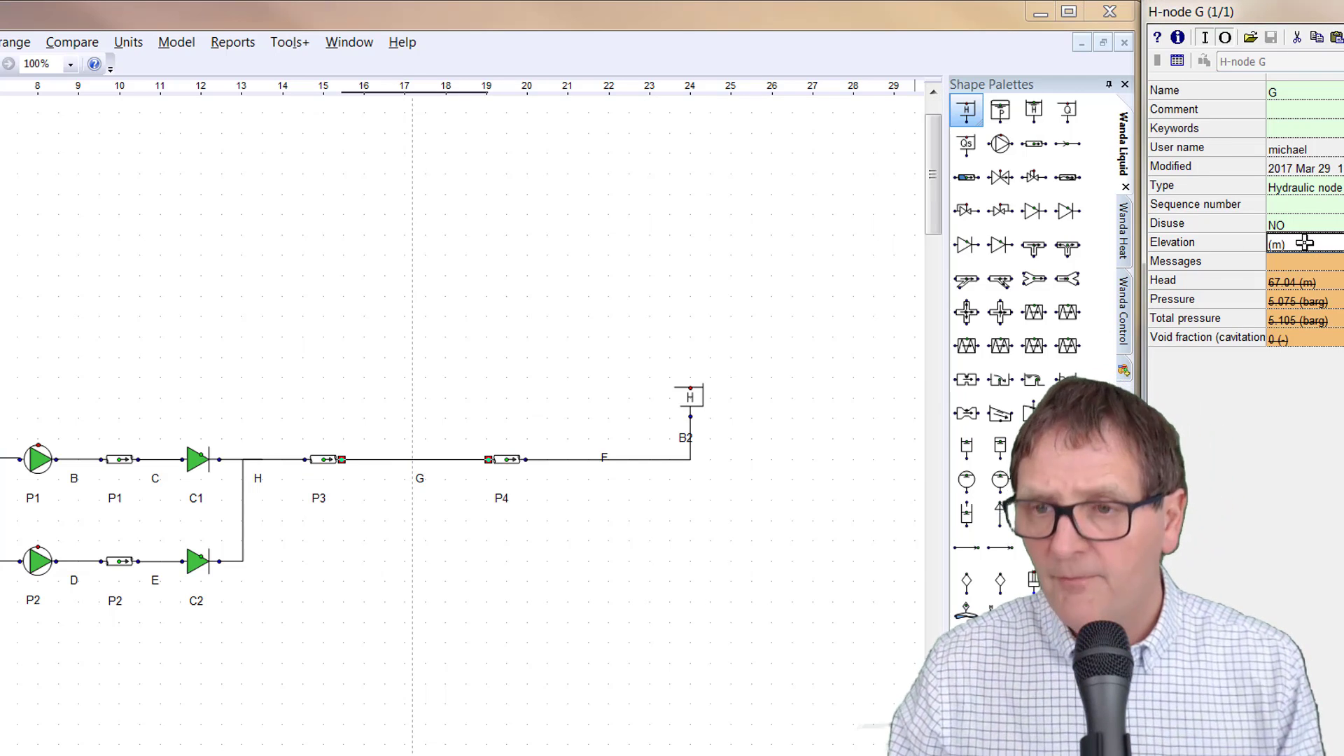
pyautogui.write('15')
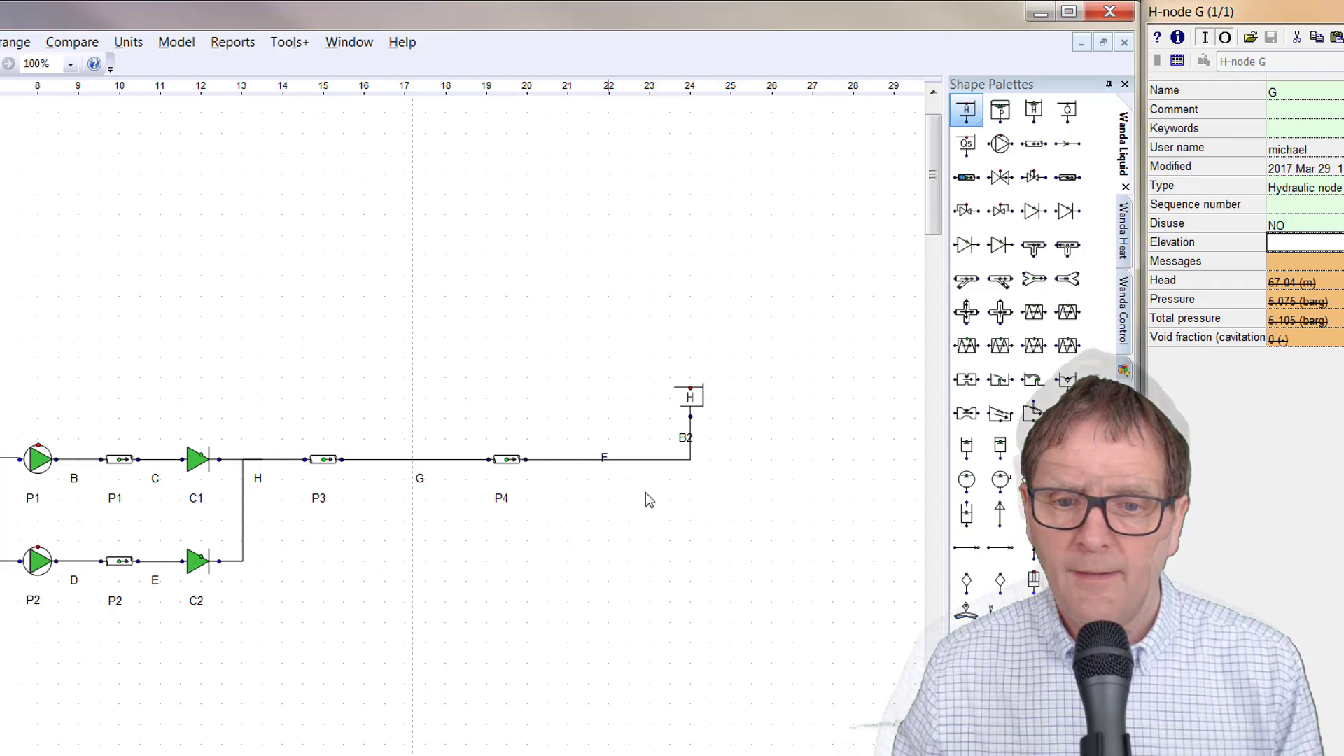
# Choose l-h as the geometry input of pipe P3
pyautogui.click(323, 460)
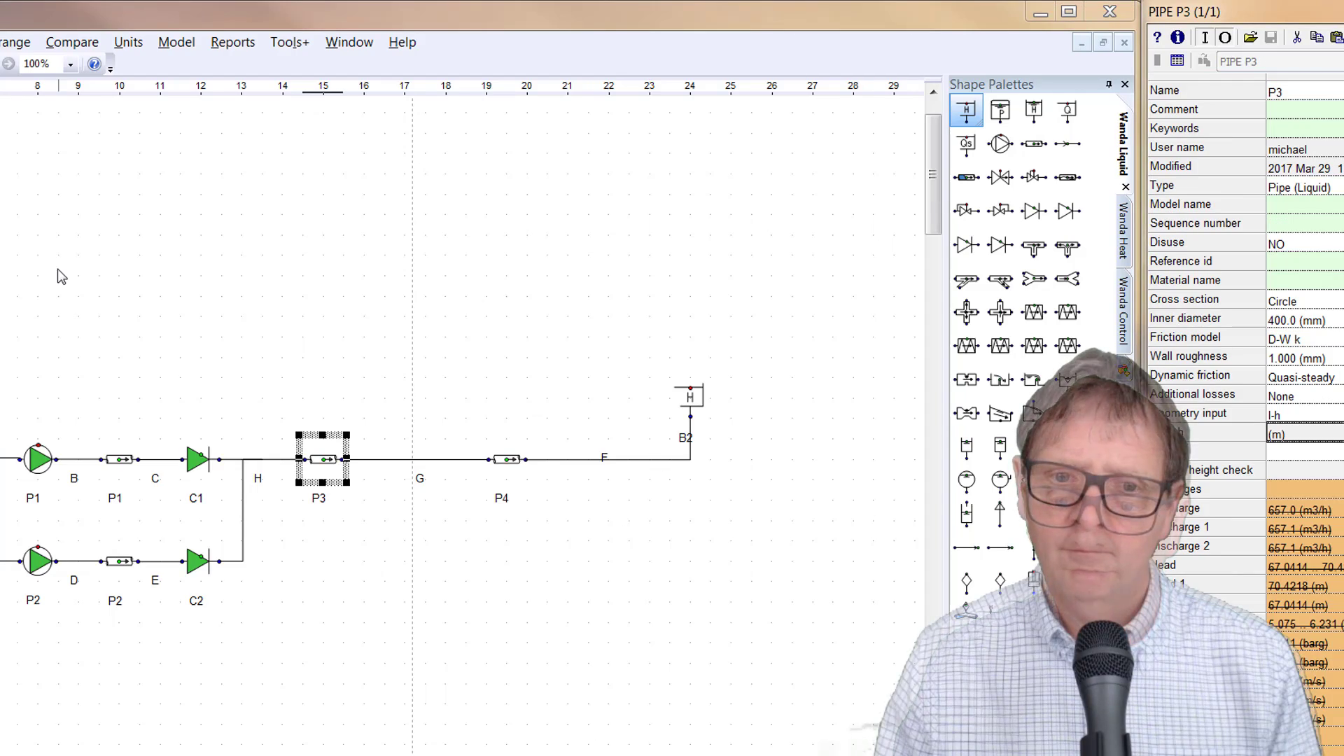
pyautogui.click(341, 512)
pyautogui.click(328, 459)
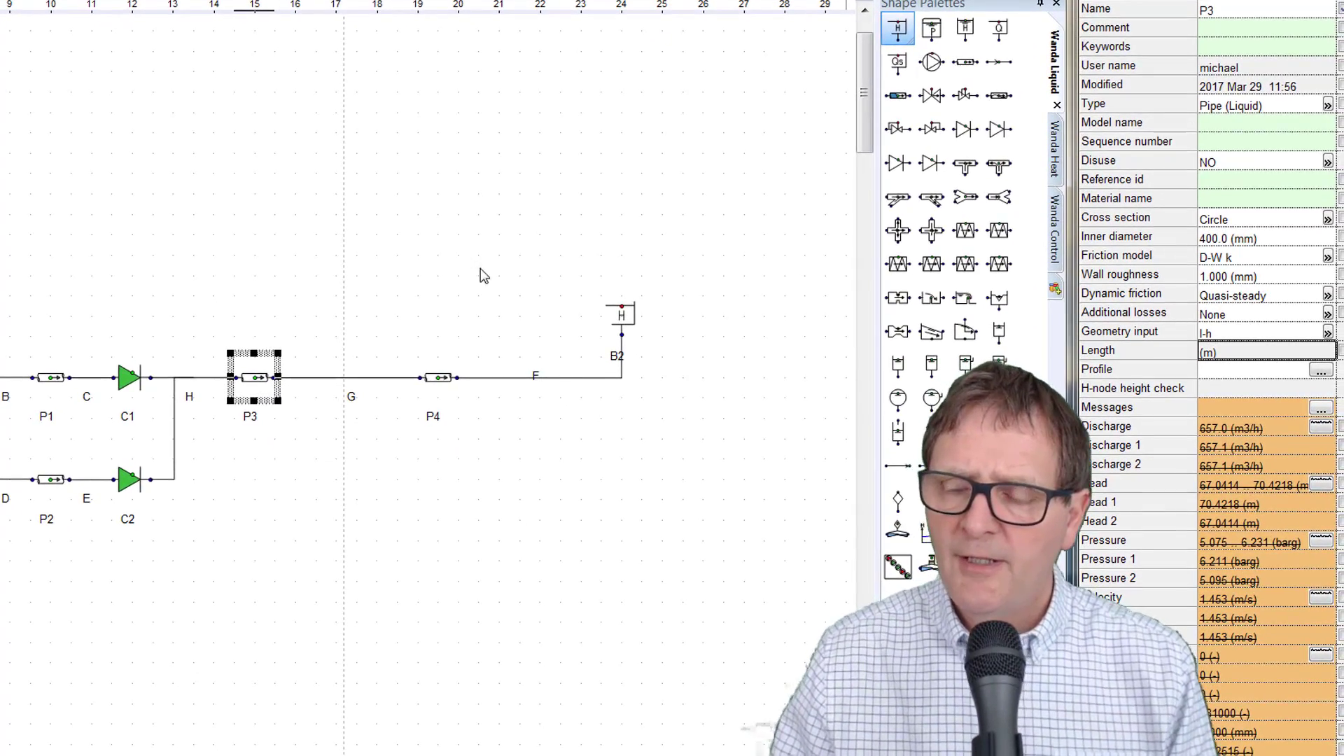
pyautogui.click(1328, 333)
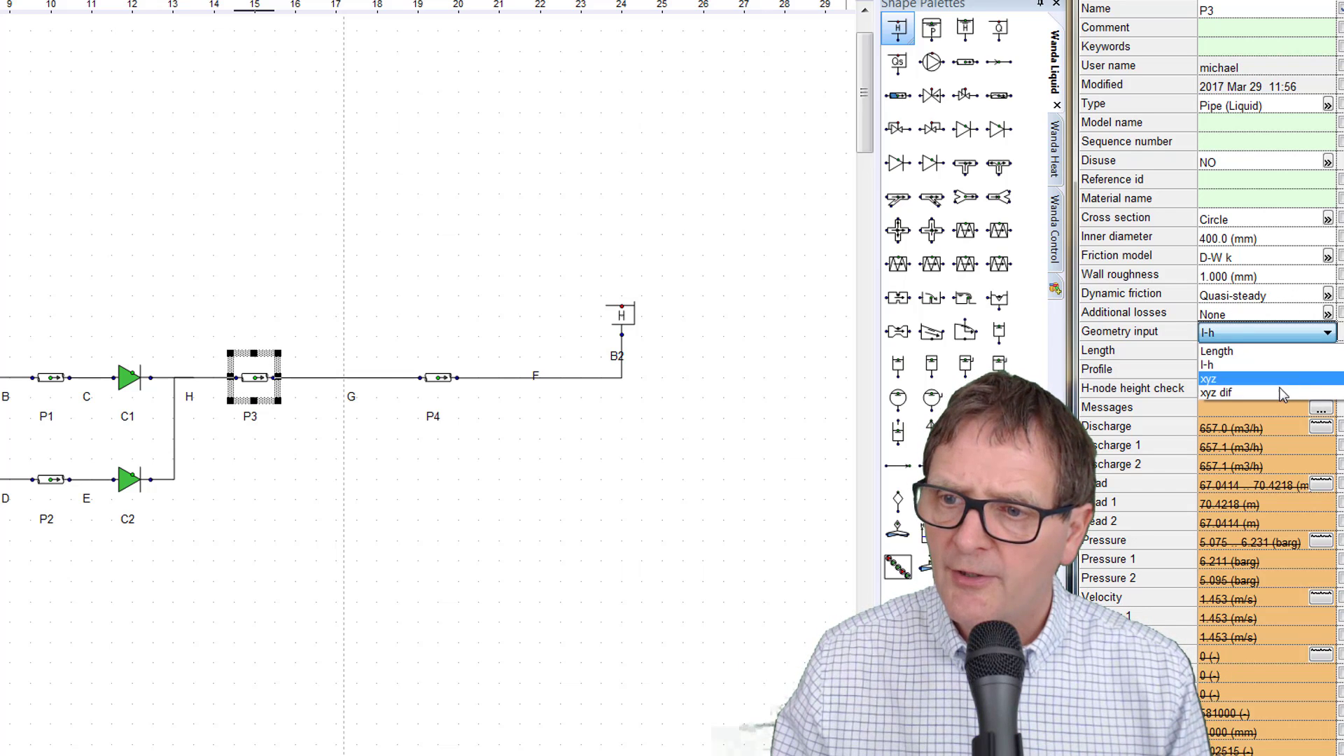
pyautogui.click(1278, 365)
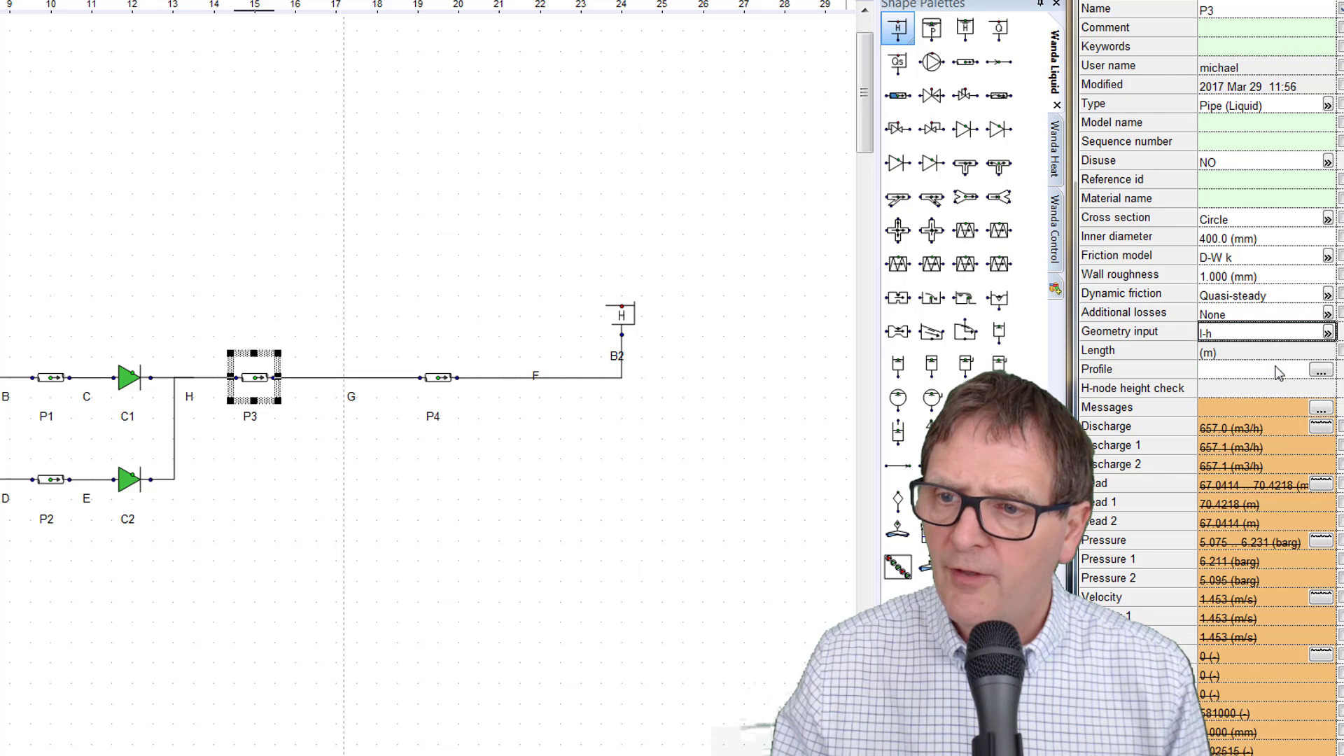
# Enter pipe P3's profile with heights of 7 m at X-distance 0 and 15 m at X-distance 500 m
pyautogui.click(1321, 369)
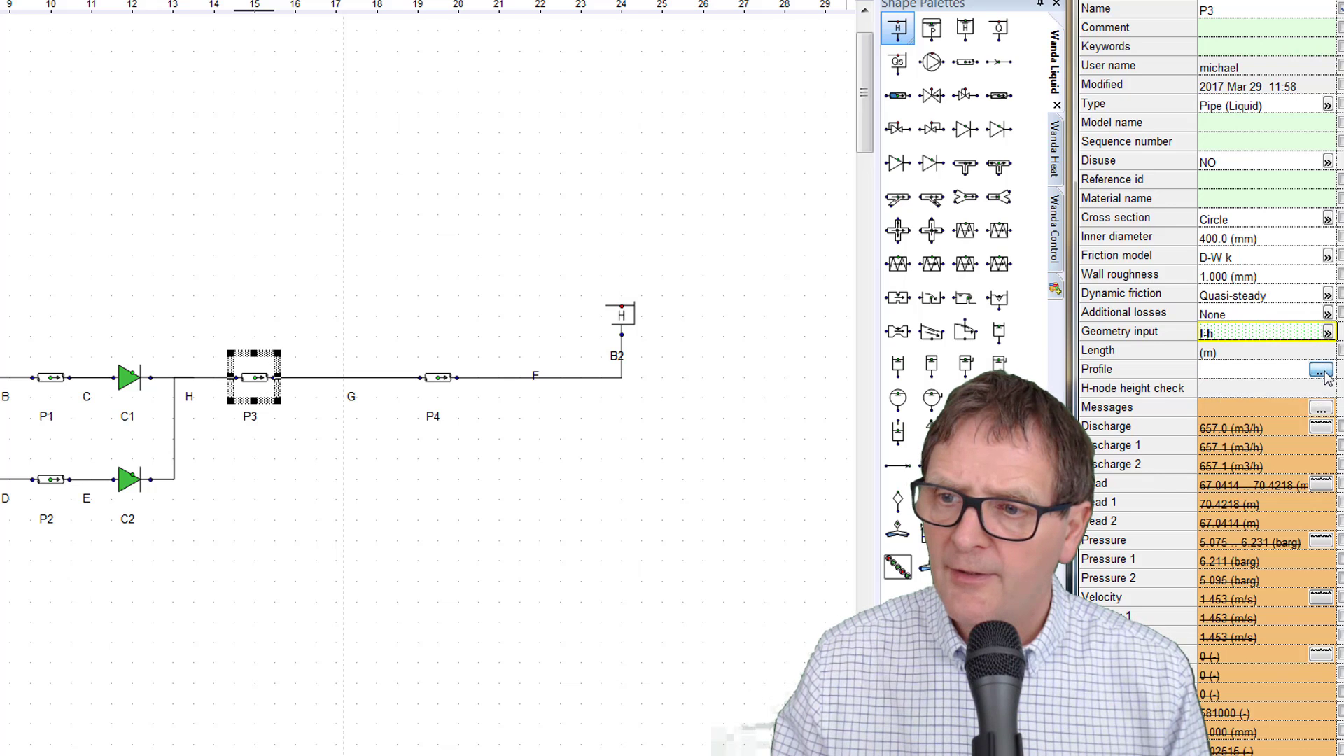
pyautogui.write('0')
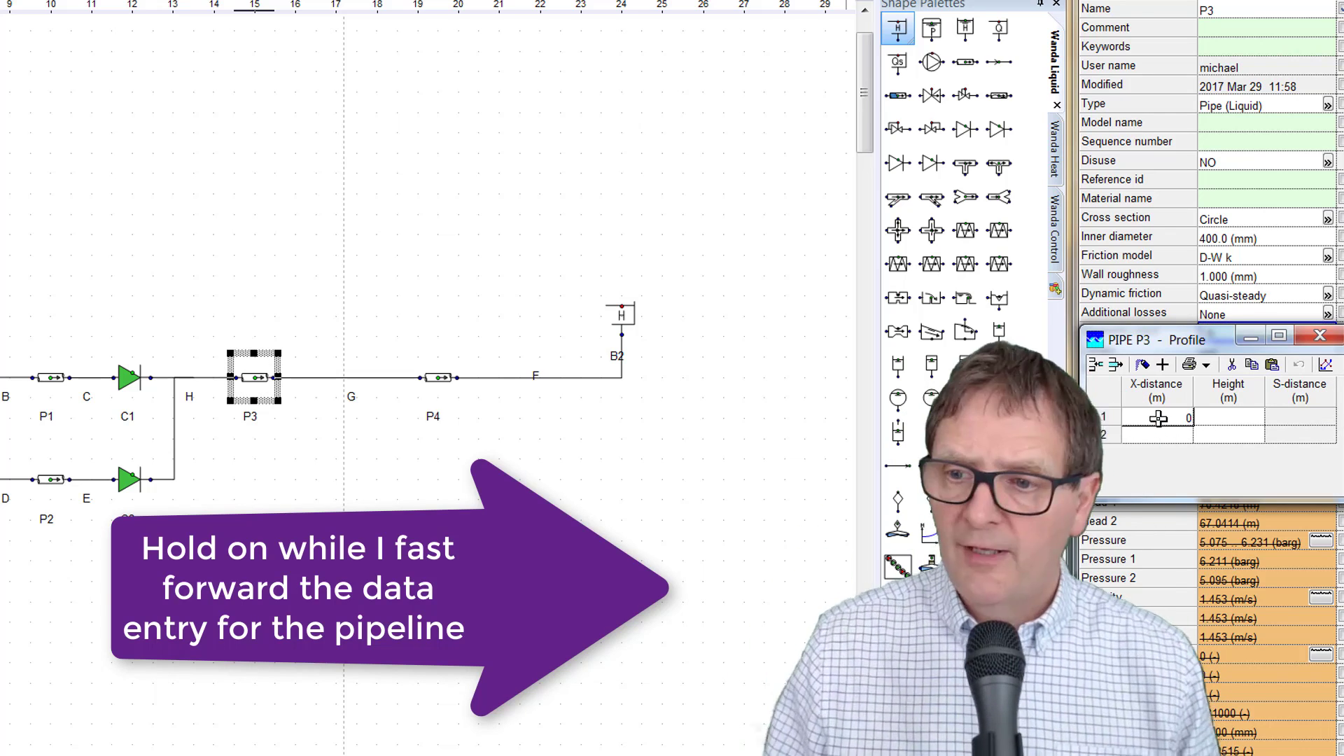
pyautogui.press('Tab')
pyautogui.write('7')
pyautogui.press('Tab')
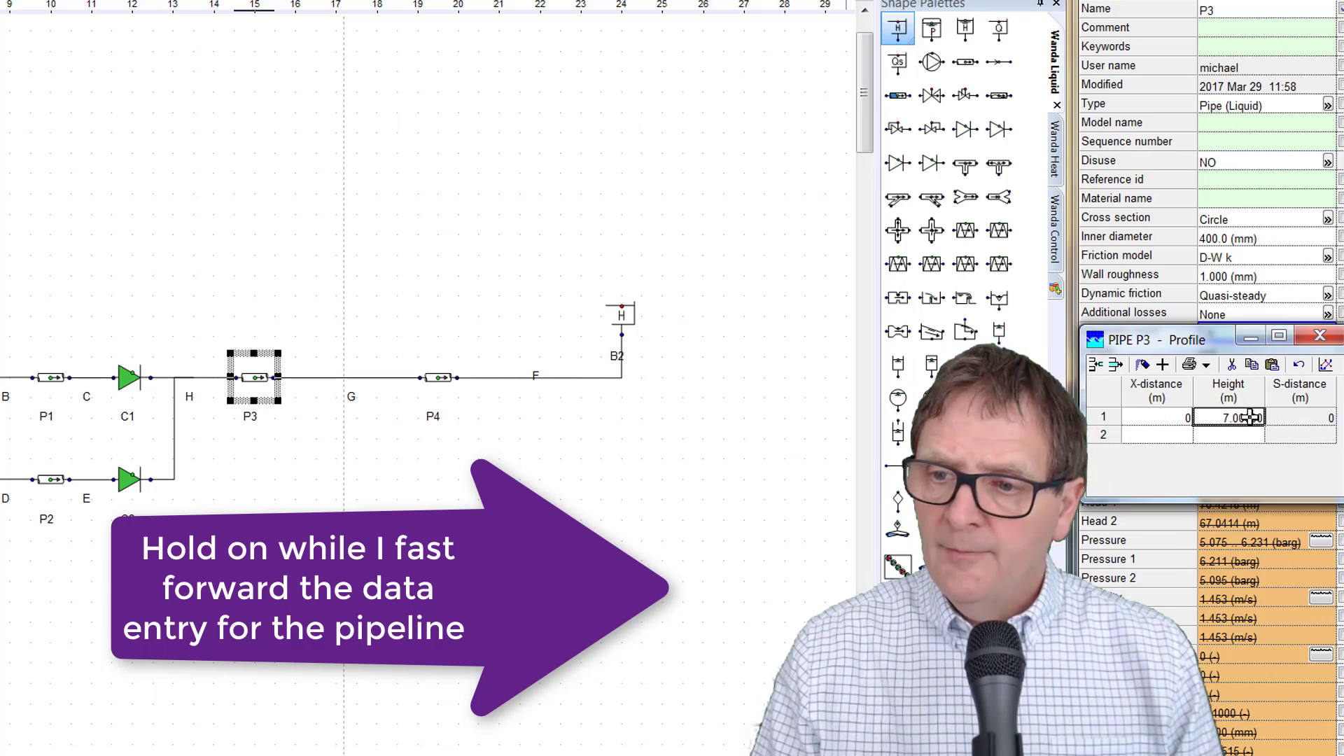
pyautogui.write('500')
pyautogui.press('Tab')
pyautogui.write('15')
pyautogui.press('Tab')
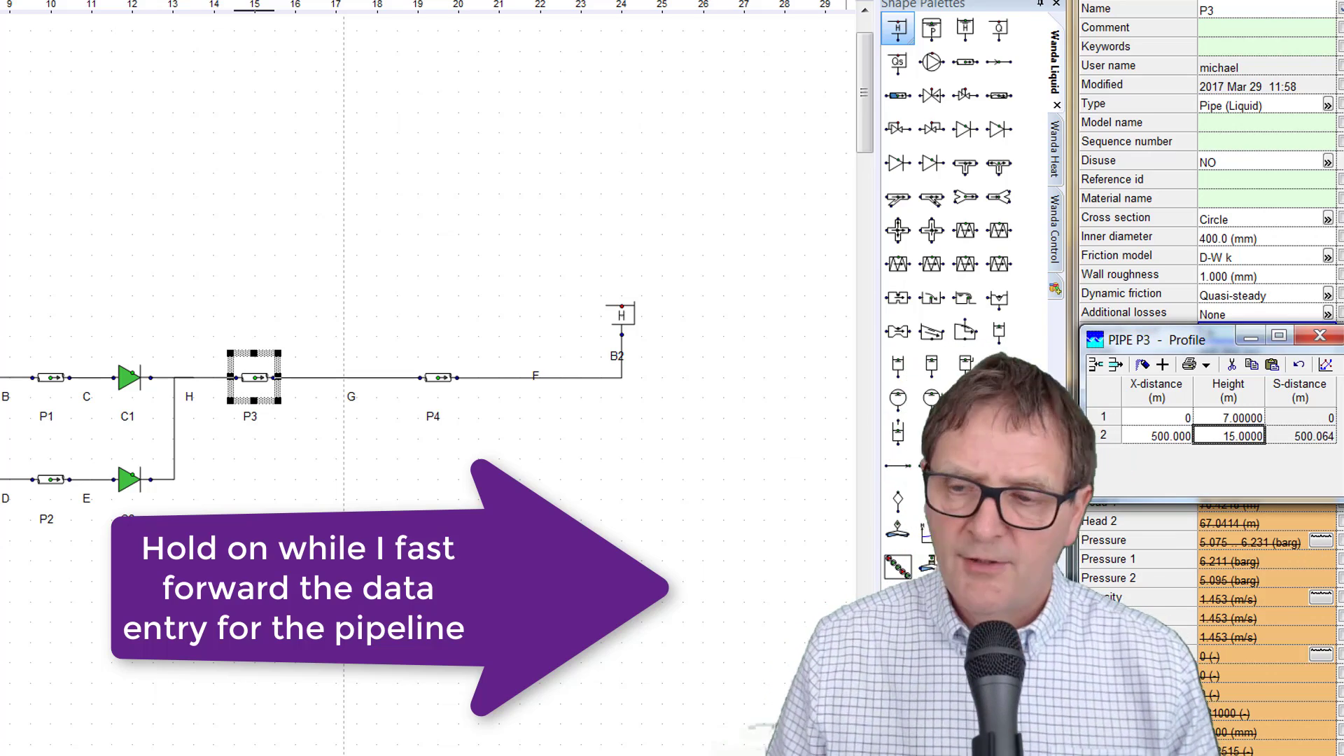
pyautogui.click(1321, 336)
# Start pipe P4's profile with a first point at X-distance 0 and height 15 m
pyautogui.click(438, 377)
pyautogui.click(1272, 369)
pyautogui.click(1321, 350)
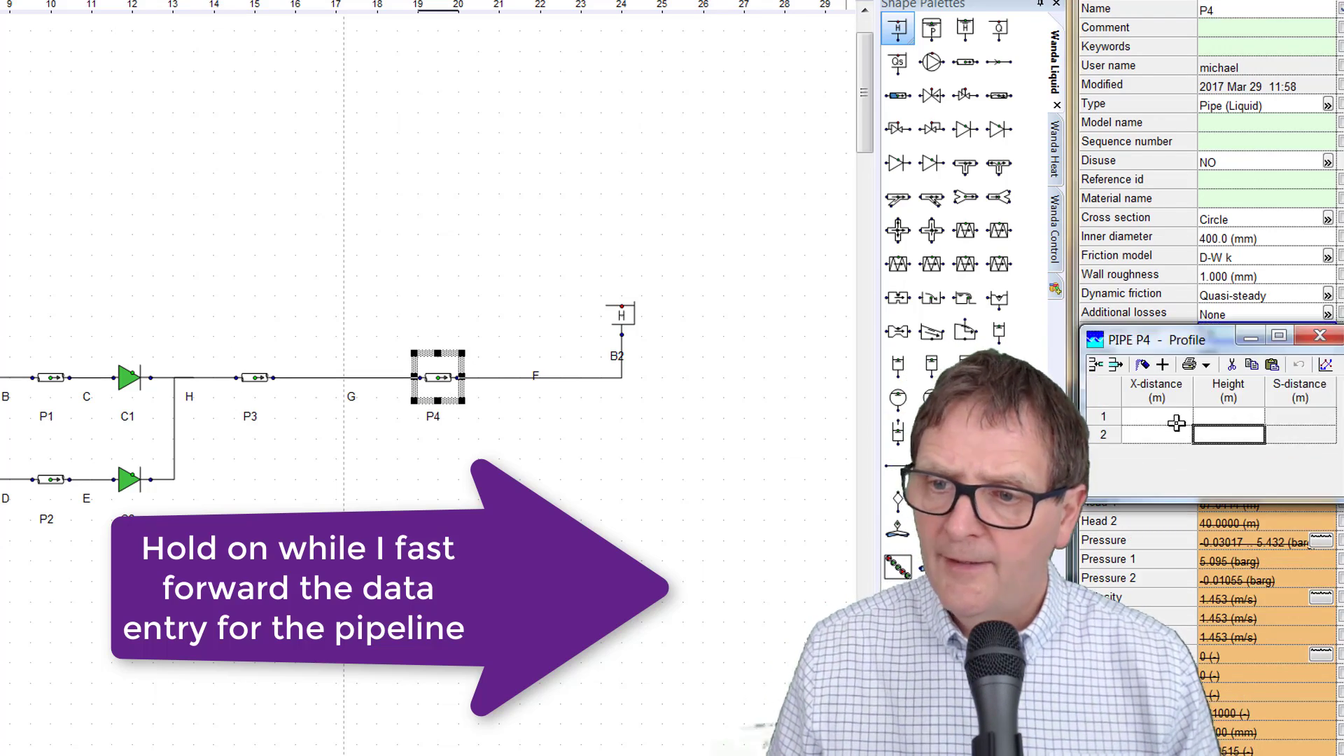
pyautogui.click(1176, 419)
pyautogui.write('0')
pyautogui.press('Tab')
pyautogui.write('15')
pyautogui.press('Tab')
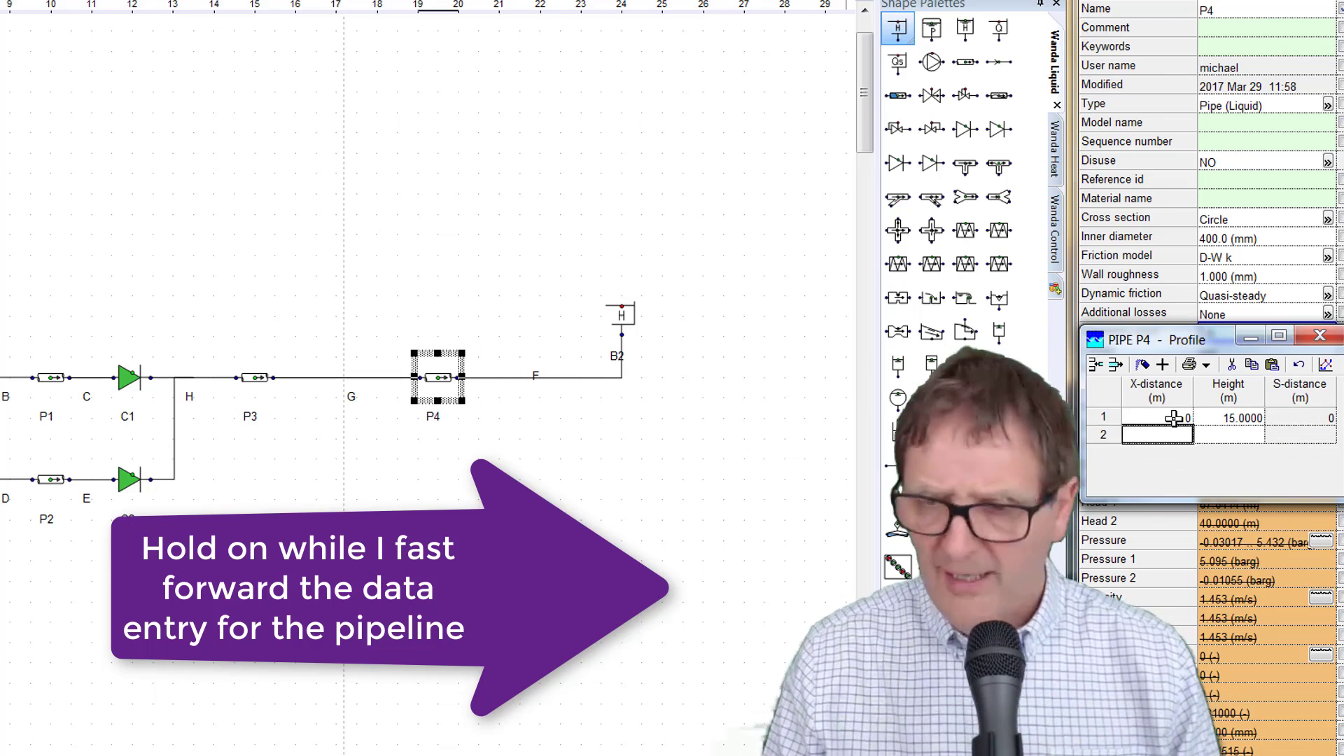
# Complete pipe P4's profile with heights of 5 m at X-distance 1000 m and 40 m at 4000 m
pyautogui.write('1000')
pyautogui.press('Tab')
pyautogui.write('5')
pyautogui.press('Return')
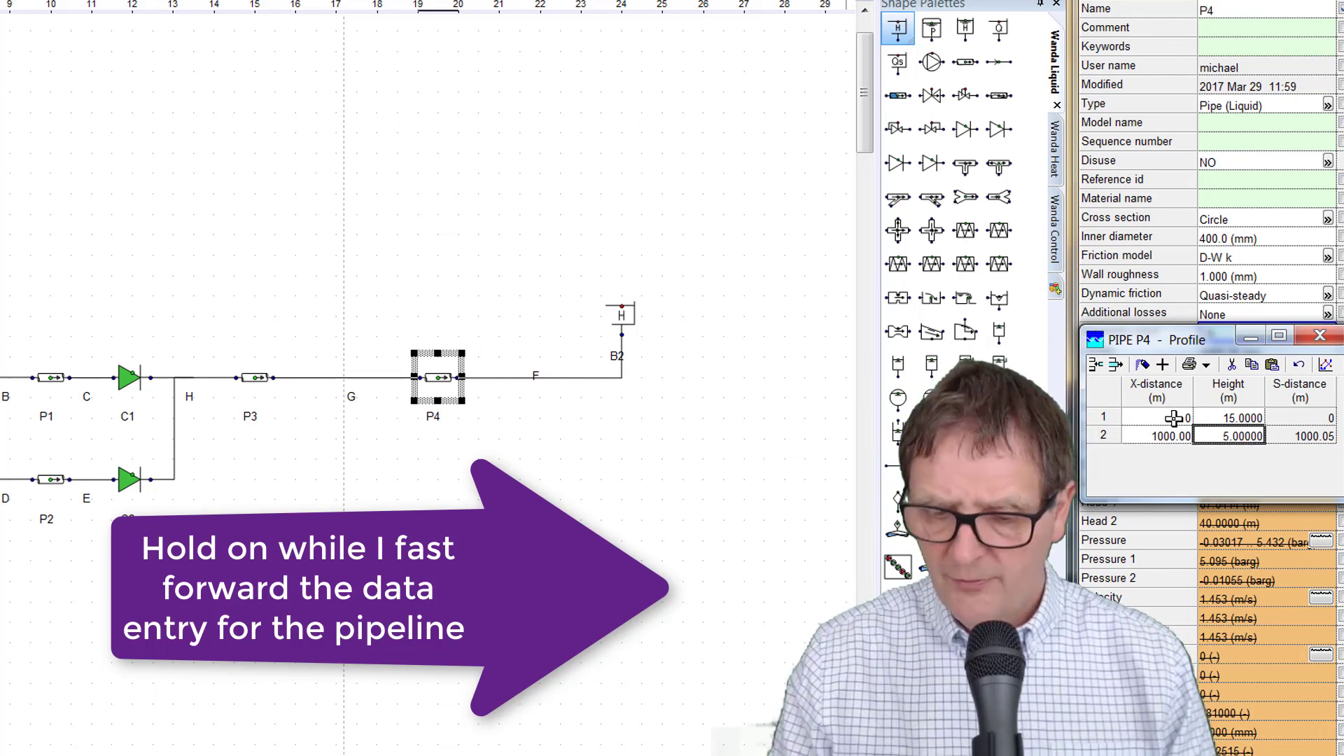
pyautogui.press('Tab')
pyautogui.write('4000')
pyautogui.press('Return')
pyautogui.press('Tab')
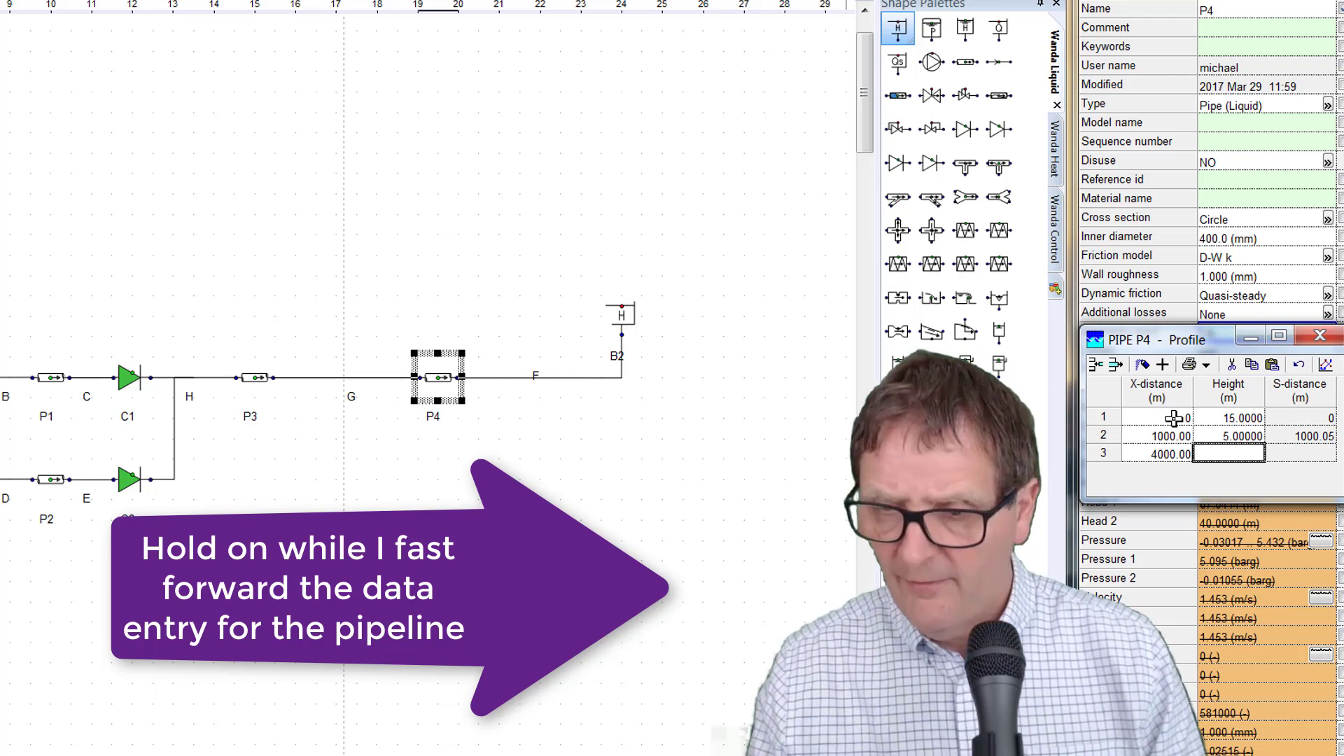
pyautogui.write('40')
pyautogui.click(1230, 432)
pyautogui.click(773, 317)
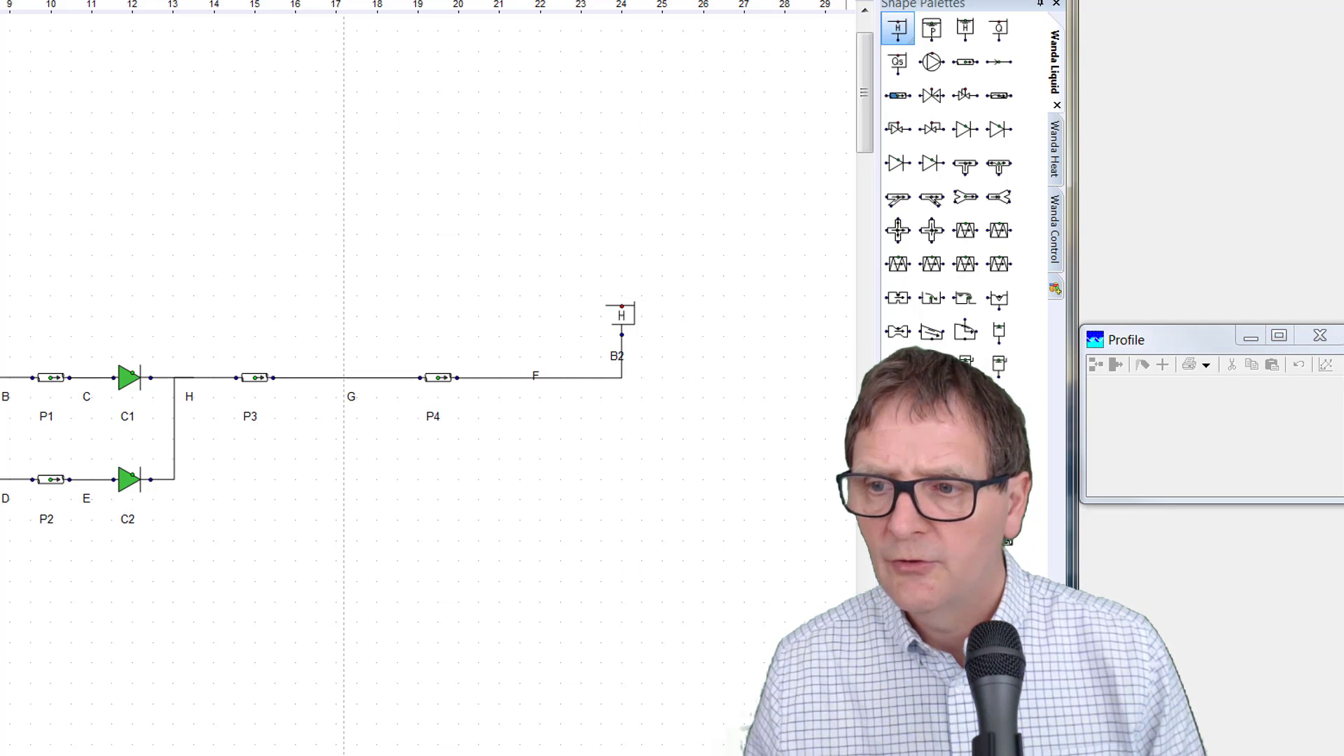
pyautogui.click(1319, 338)
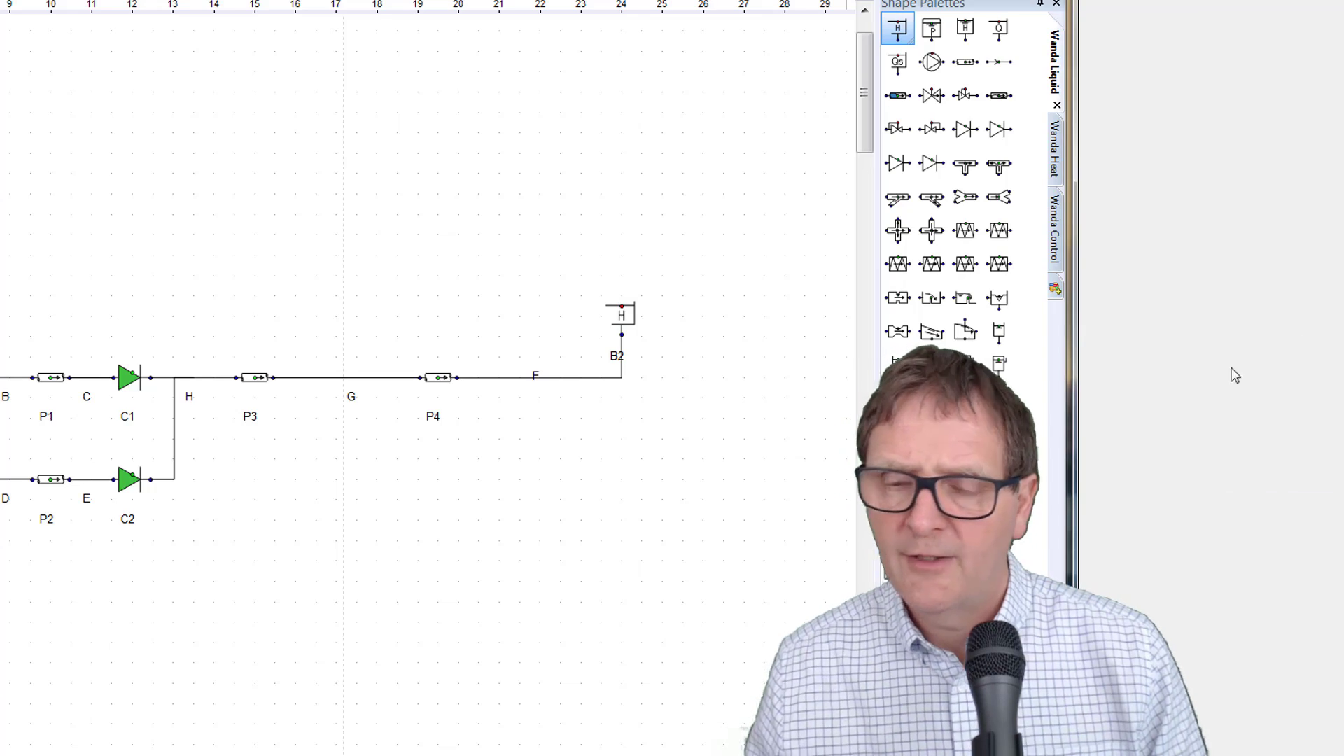
# Try to calculate the steady state of the model to check for missing input
pyautogui.click(342, 13)
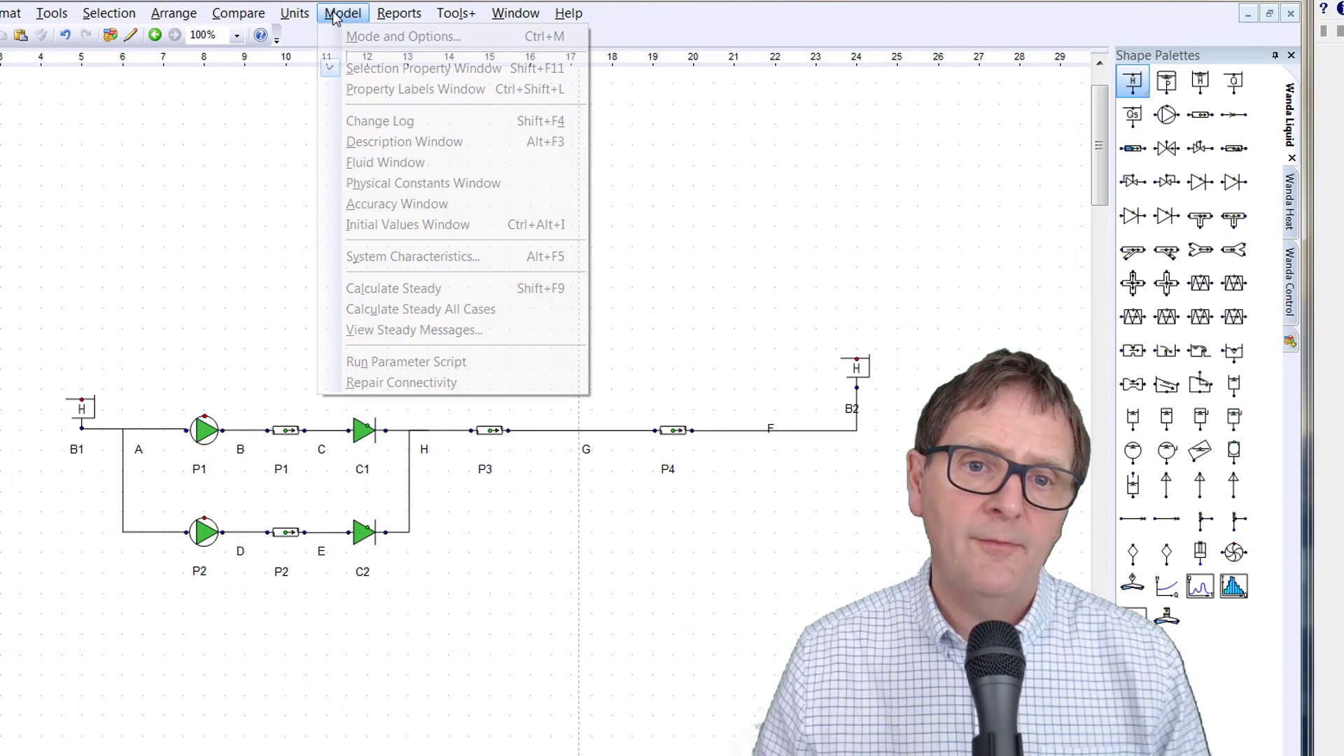
pyautogui.click(390, 295)
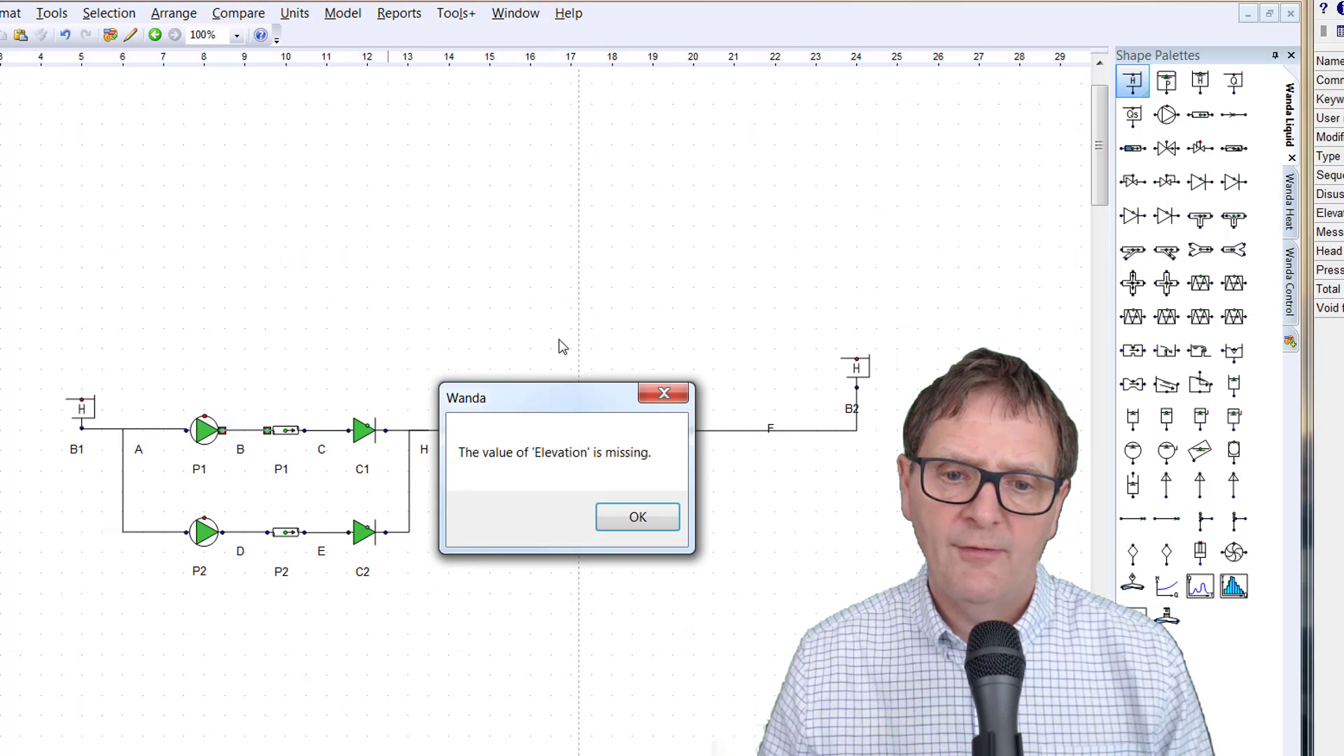
pyautogui.click(627, 526)
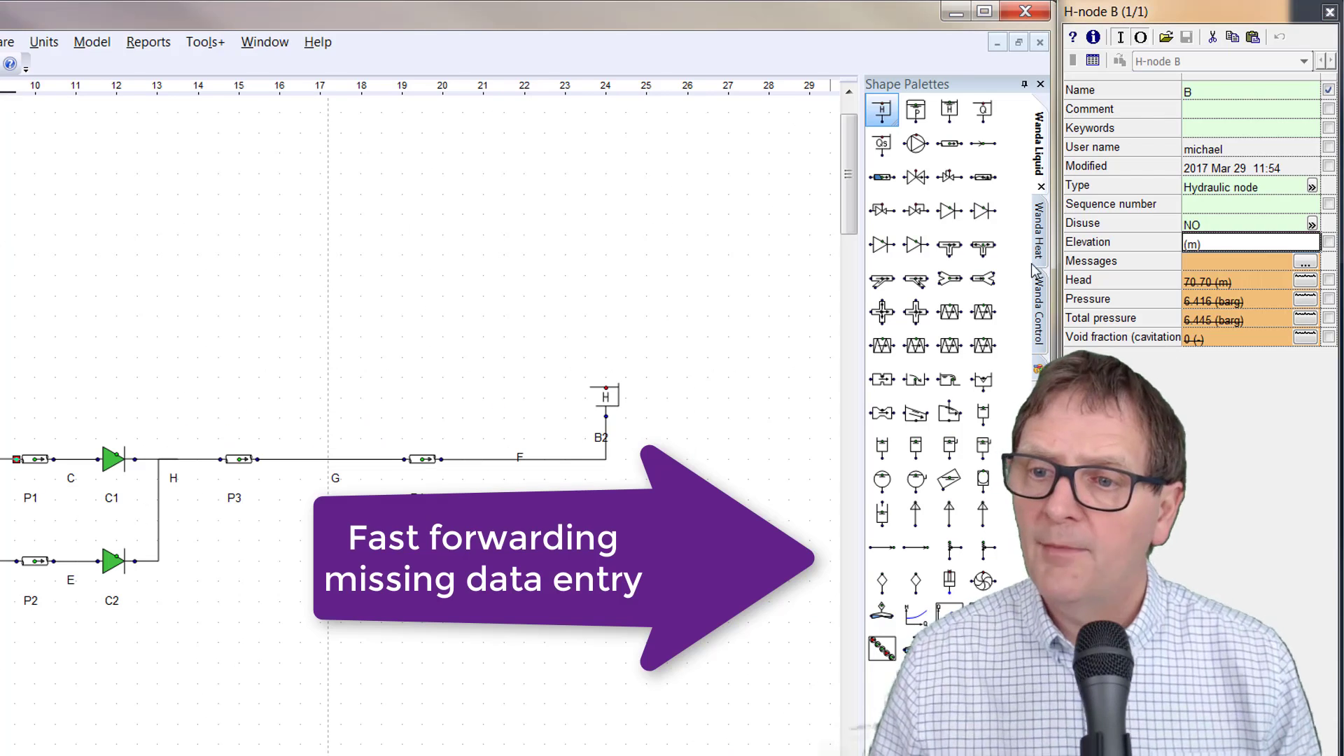
# Set the elevation of H-node B to 5 m and rerun the steady calculation
pyautogui.click(1221, 244)
pyautogui.write('5')
pyautogui.click(532, 252)
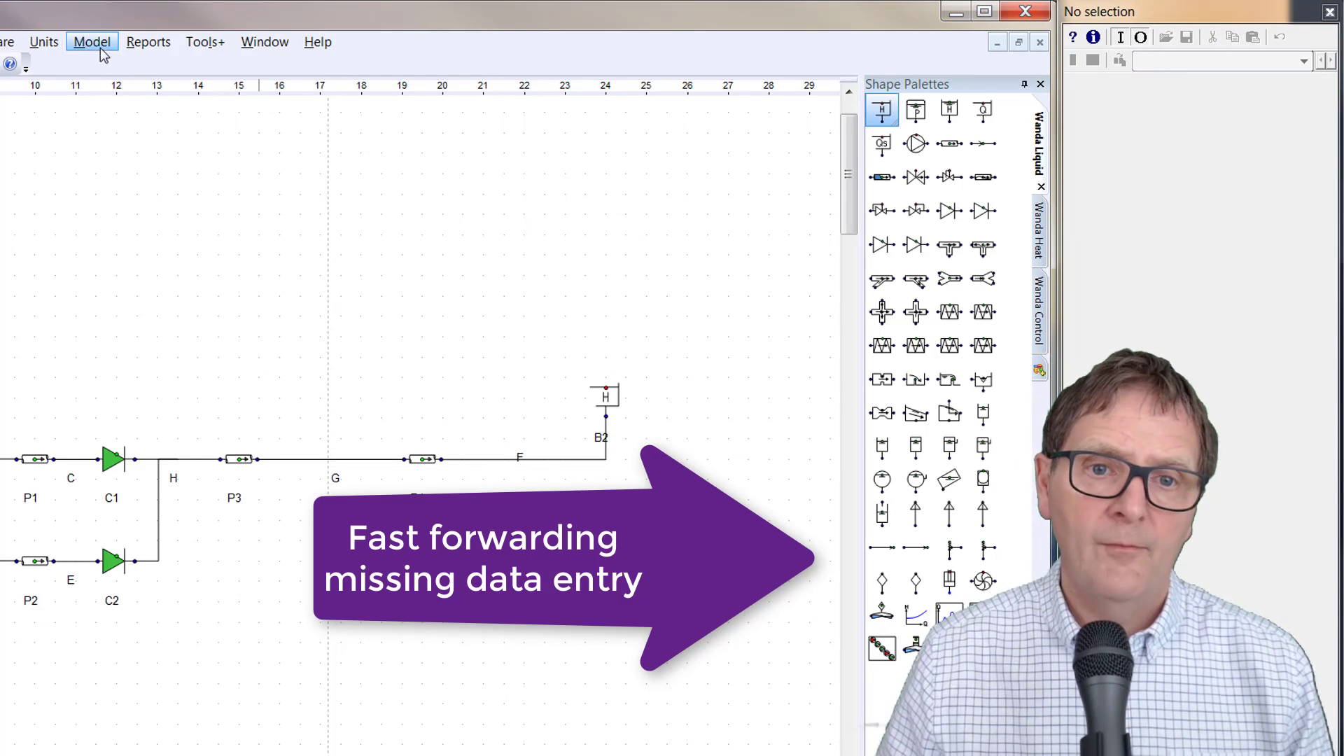
pyautogui.click(92, 44)
pyautogui.click(175, 326)
pyautogui.click(412, 558)
# Apply the 7 m elevation of H-node H to H-nodes E and C as well
pyautogui.click(81, 561)
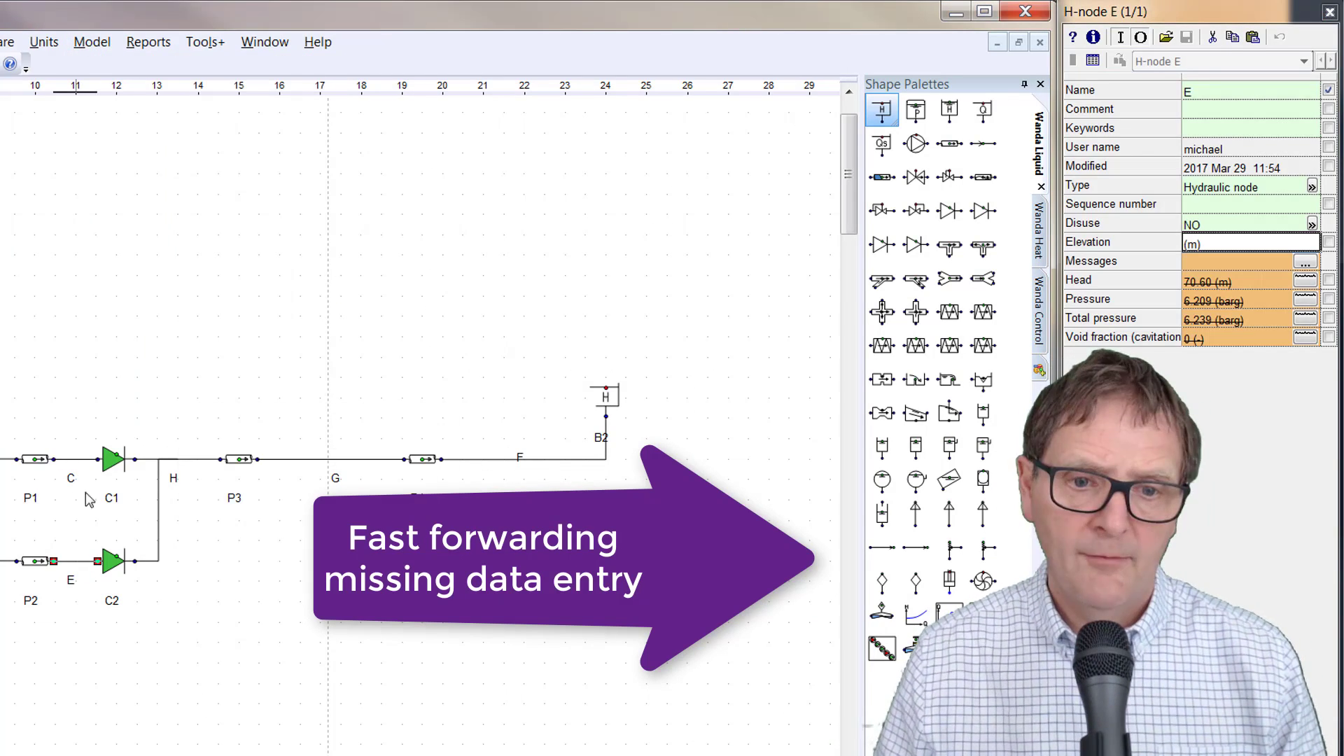
pyautogui.keyDown('shift'); pyautogui.click(80, 460); pyautogui.keyUp('shift')
pyautogui.keyDown('shift'); pyautogui.click(159, 490); pyautogui.keyUp('shift')
pyautogui.click(1121, 61)
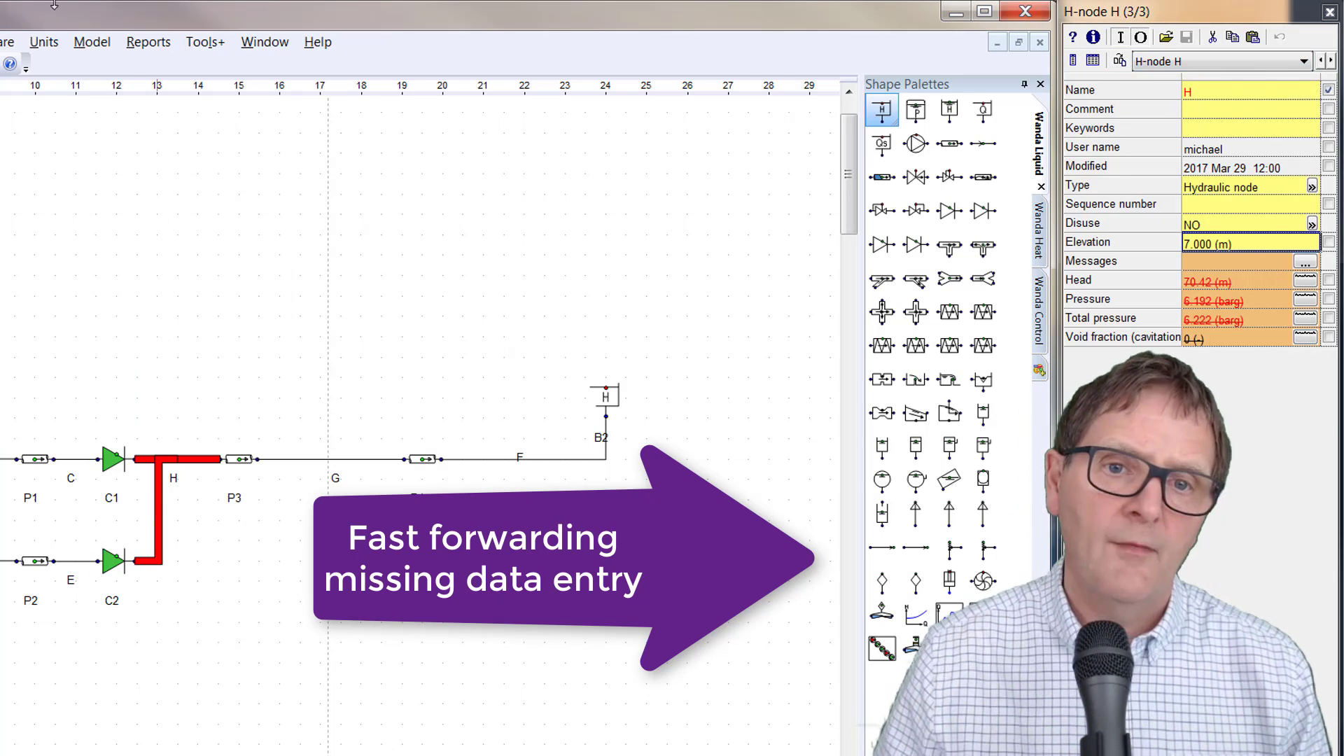
# Calculate the steady state of the completed model, saving the changes beforehand
pyautogui.click(89, 45)
pyautogui.click(392, 245)
pyautogui.click(86, 46)
pyautogui.click(166, 322)
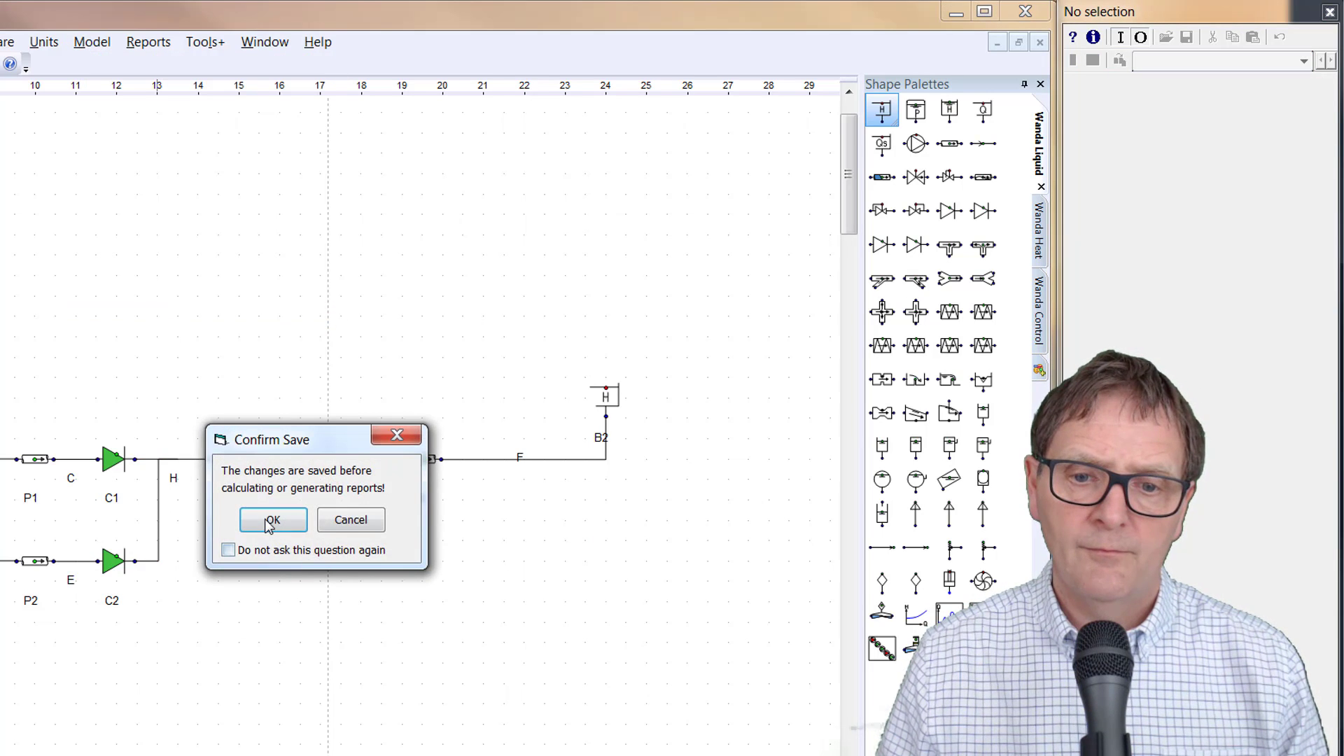
pyautogui.click(270, 523)
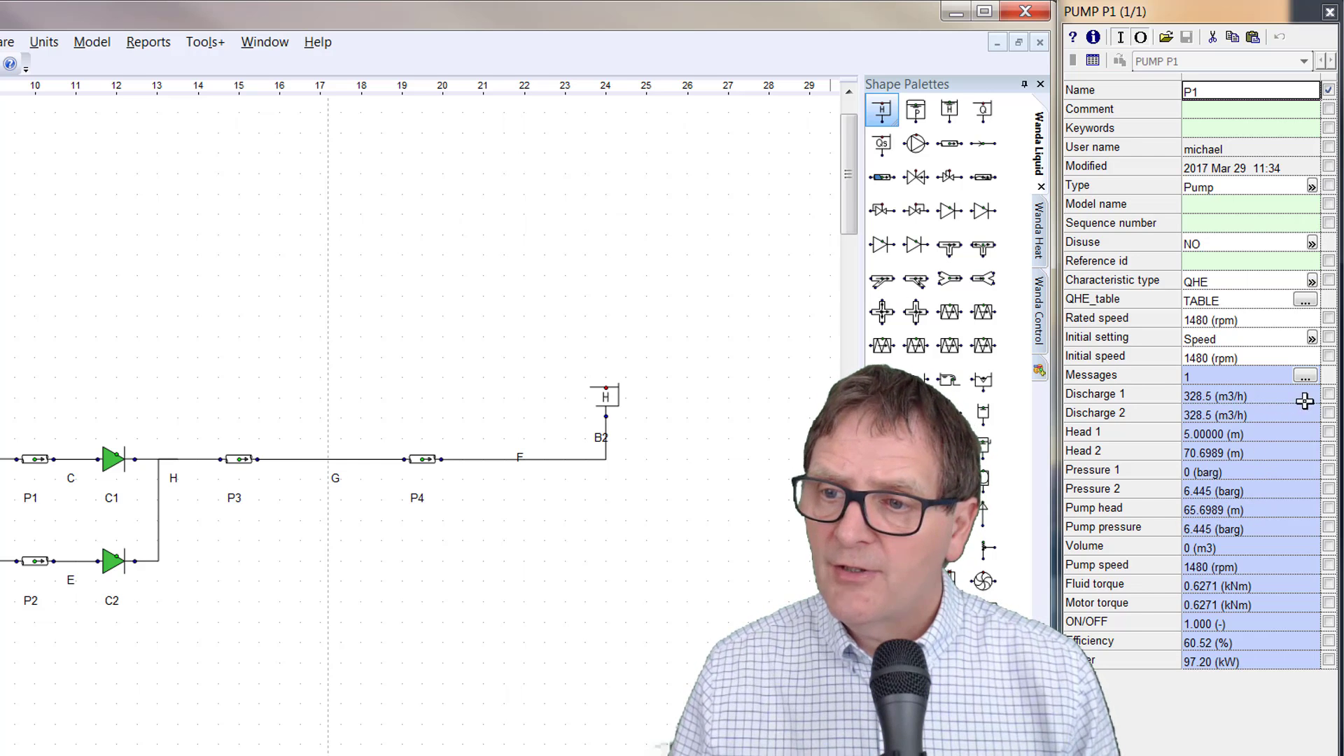
# Inspect pump P1's QHE table and the calculated results of pipe P3 and H-node F
pyautogui.click(1304, 299)
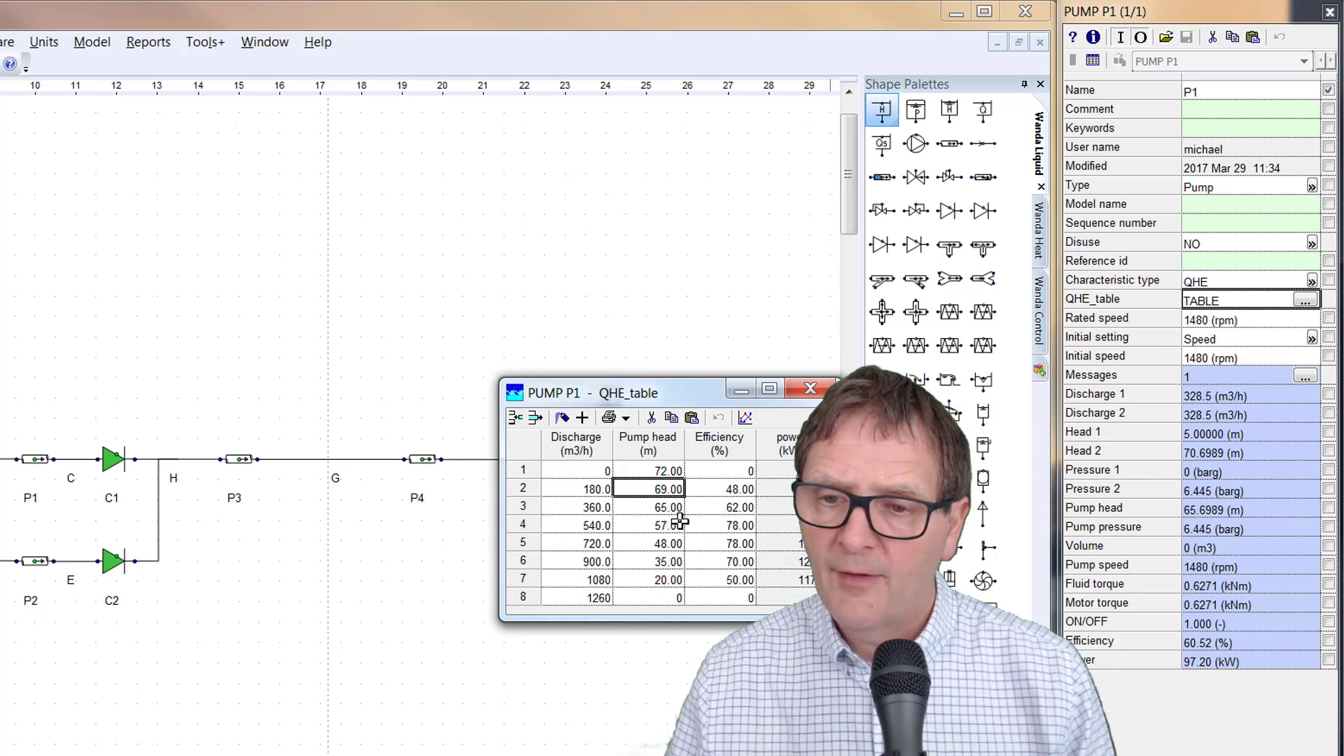
pyautogui.click(810, 389)
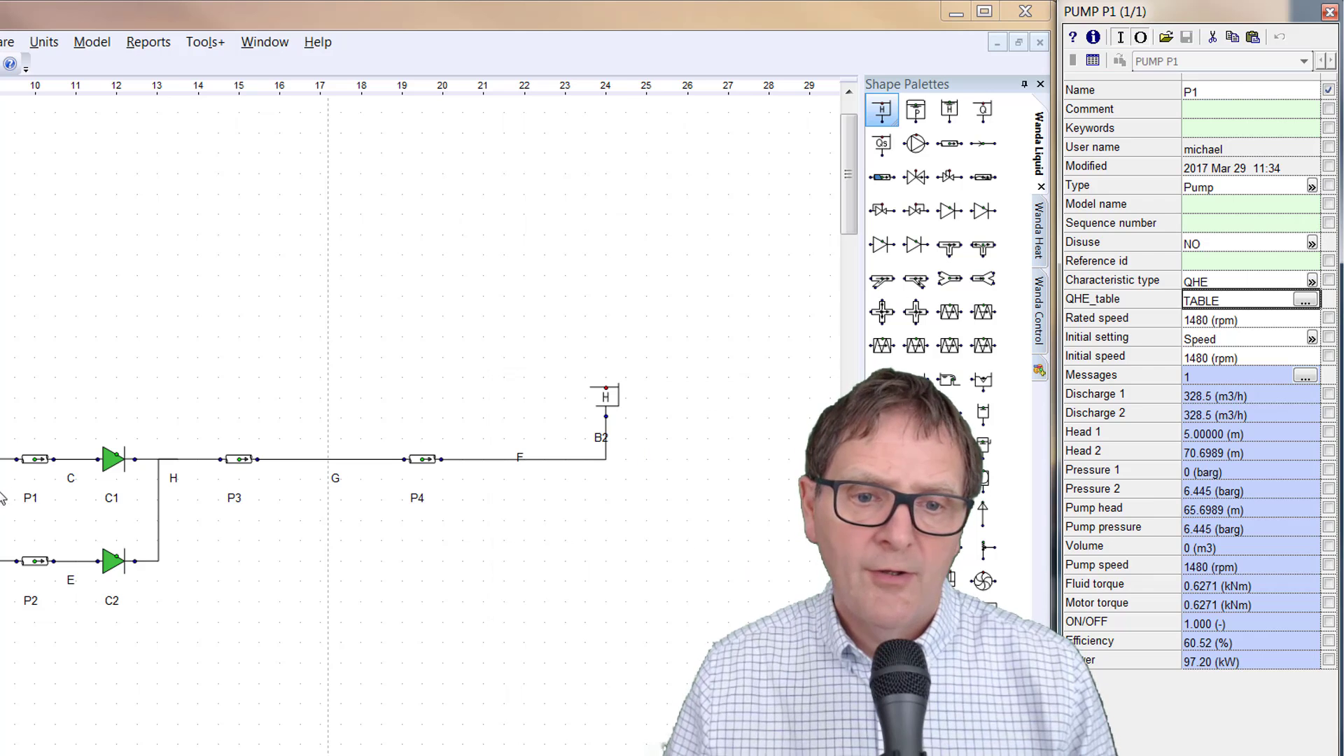
pyautogui.click(241, 459)
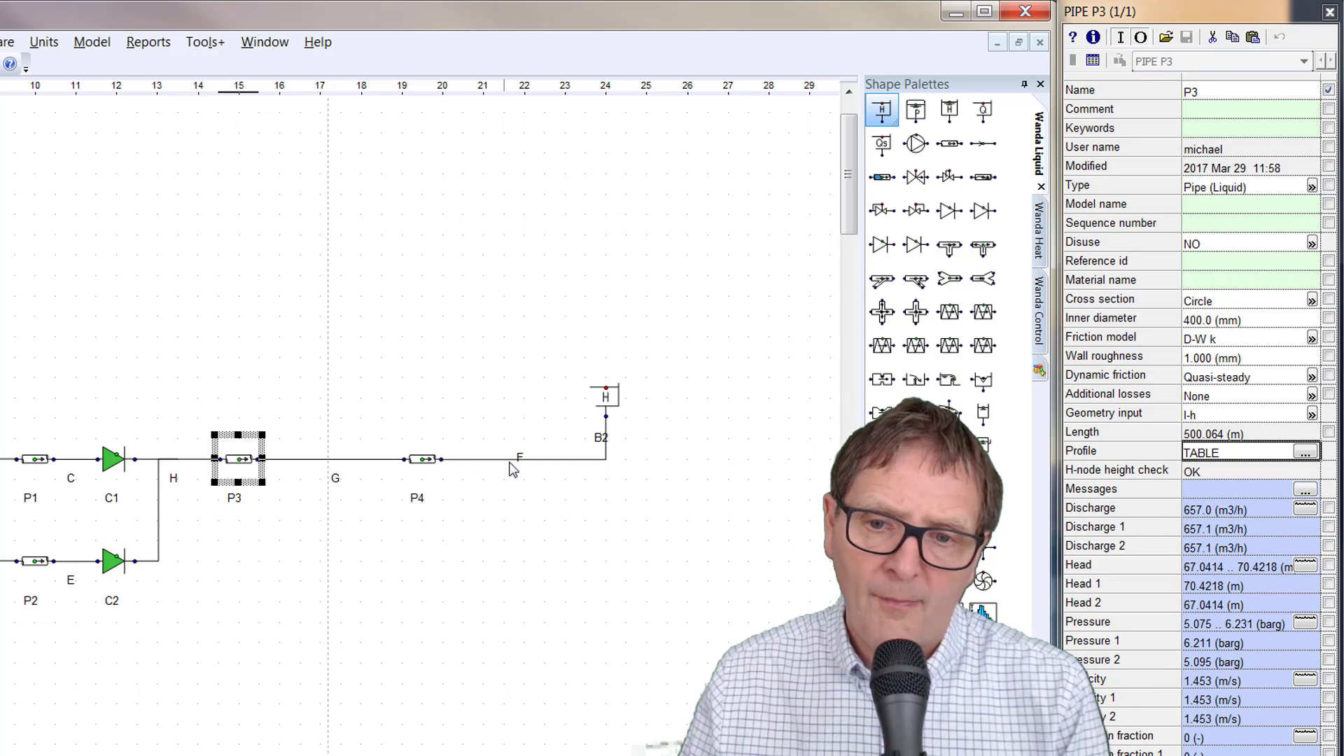
pyautogui.click(515, 462)
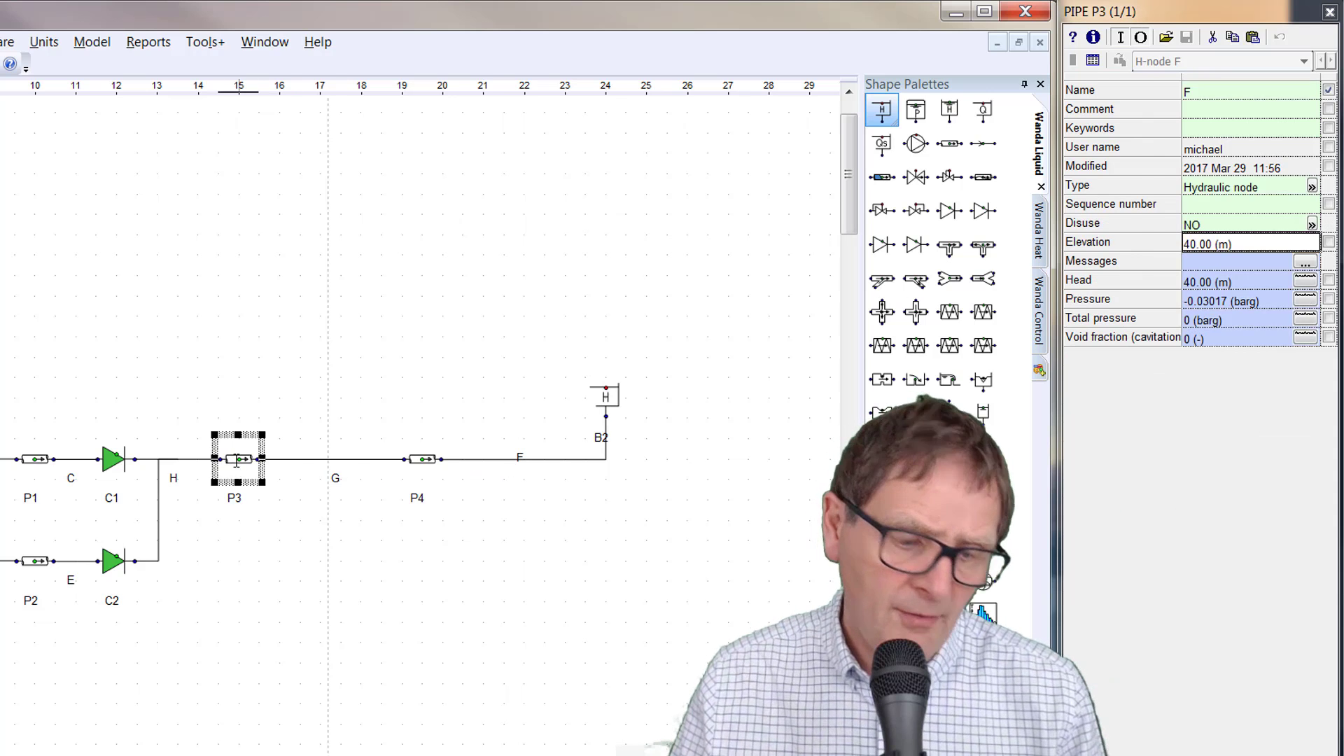
# Chart the head together with the elevation profile along pipes P3 and P4, examine it and close the chart
pyautogui.keyDown('shift'); pyautogui.click(423, 460); pyautogui.keyUp('shift')
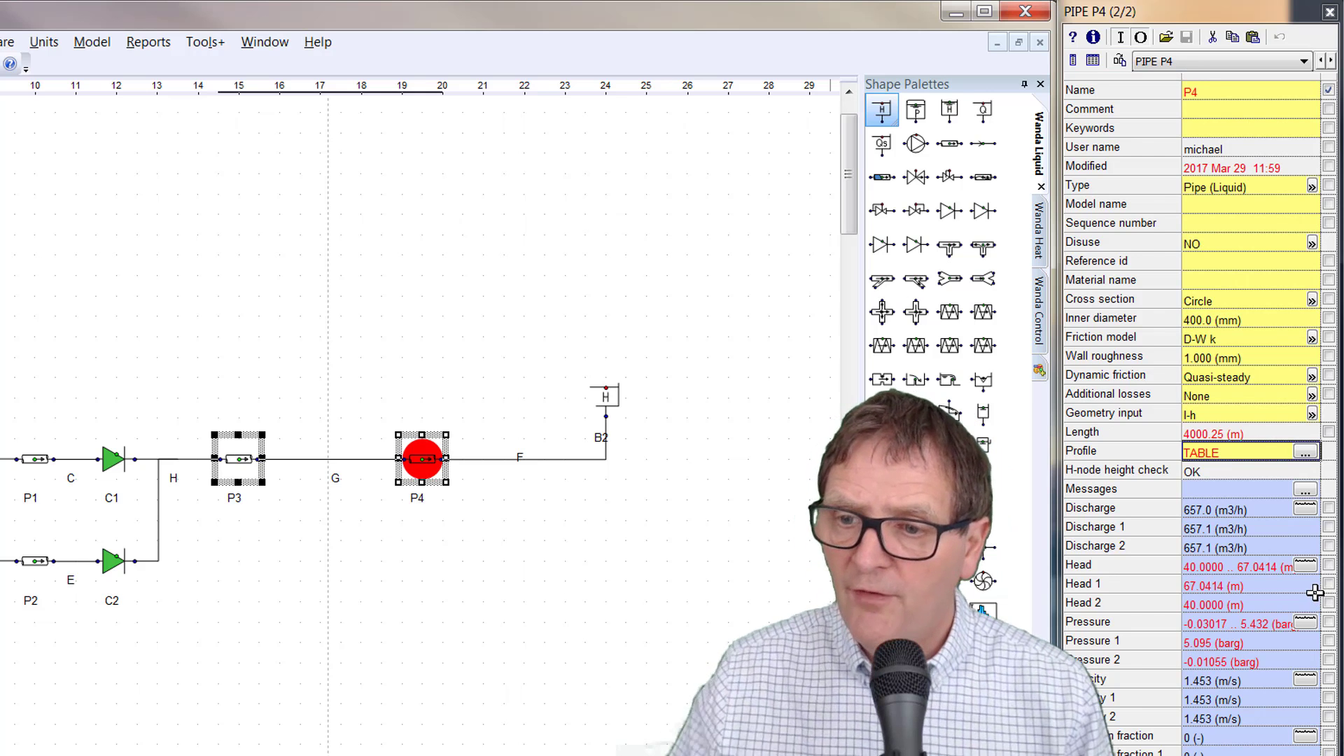
pyautogui.click(1314, 568)
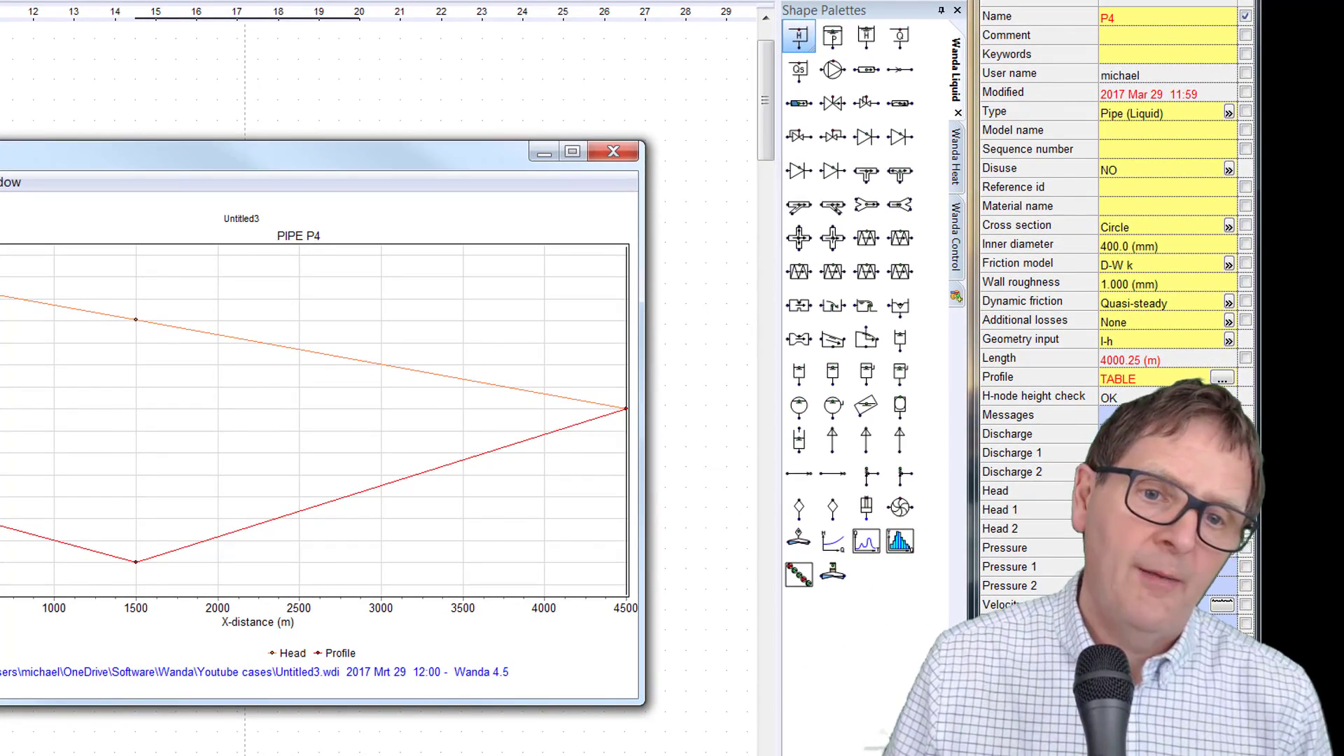
pyautogui.moveTo(14, 161); pyautogui.dragTo(343, 67)
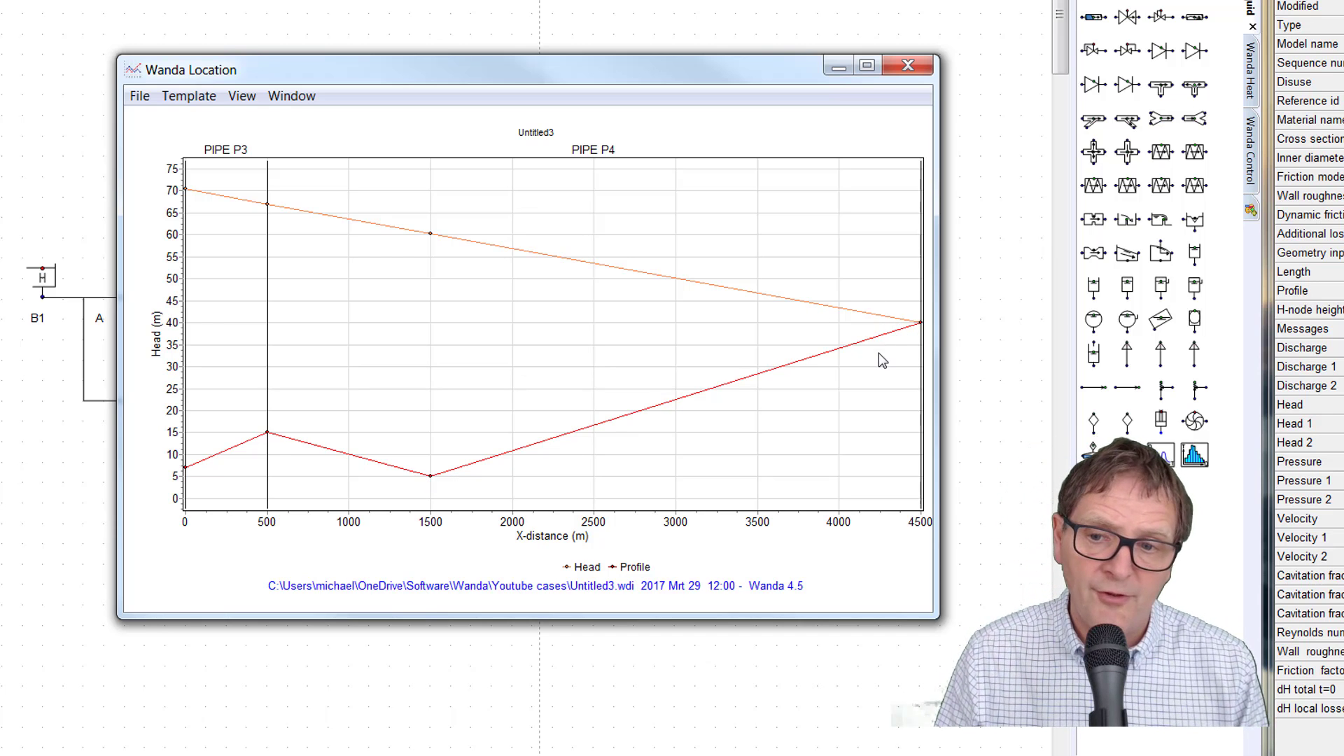
pyautogui.click(906, 65)
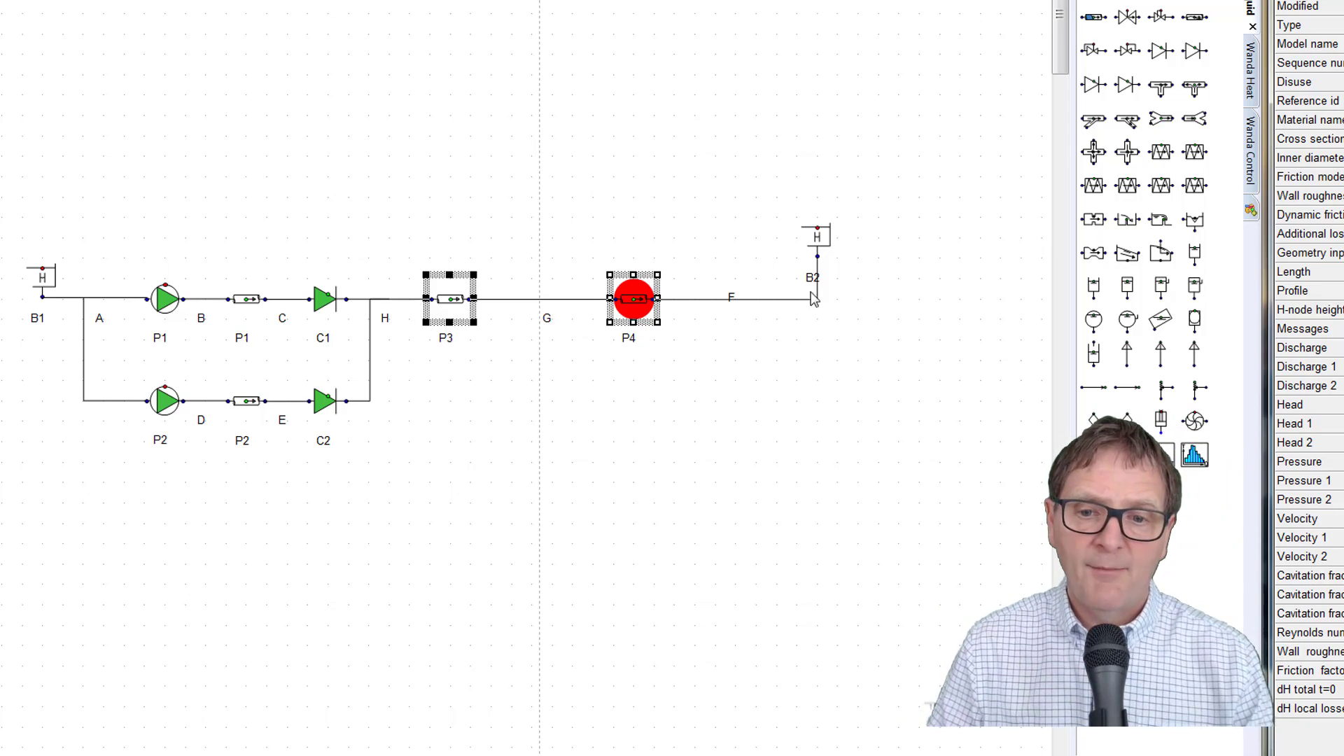
# Switch the model's computation to Transient Mode with Cavitation enabled, accepting the loss of calculated data
pyautogui.click(453, 133)
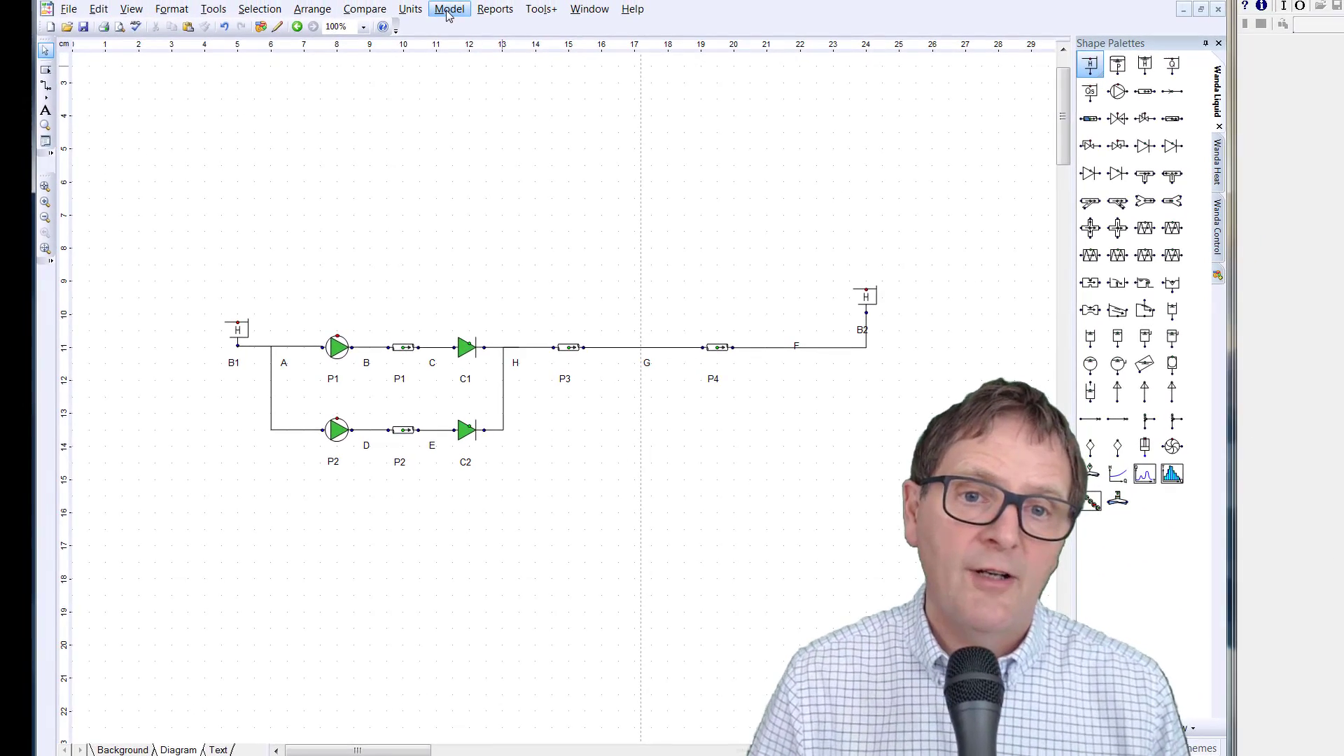
pyautogui.click(449, 8)
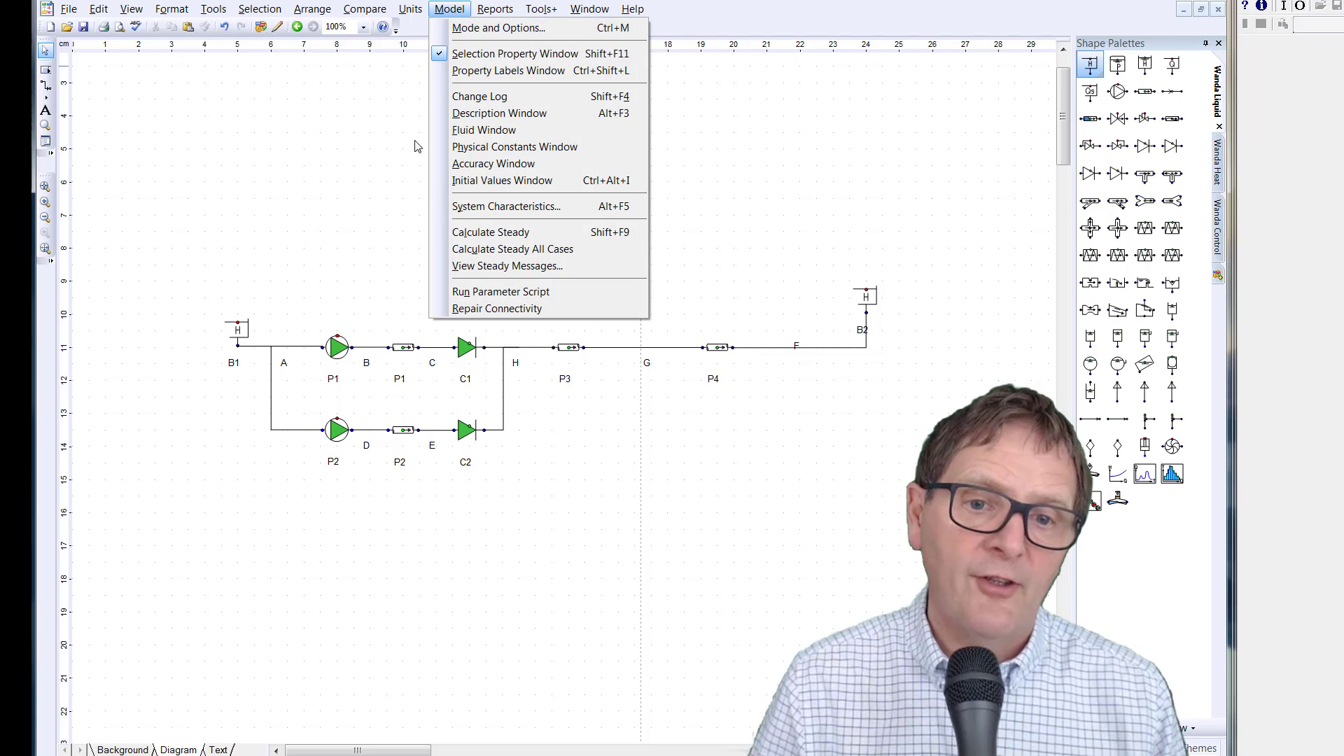
pyautogui.click(490, 28)
pyautogui.moveTo(171, 123); pyautogui.dragTo(470, 51)
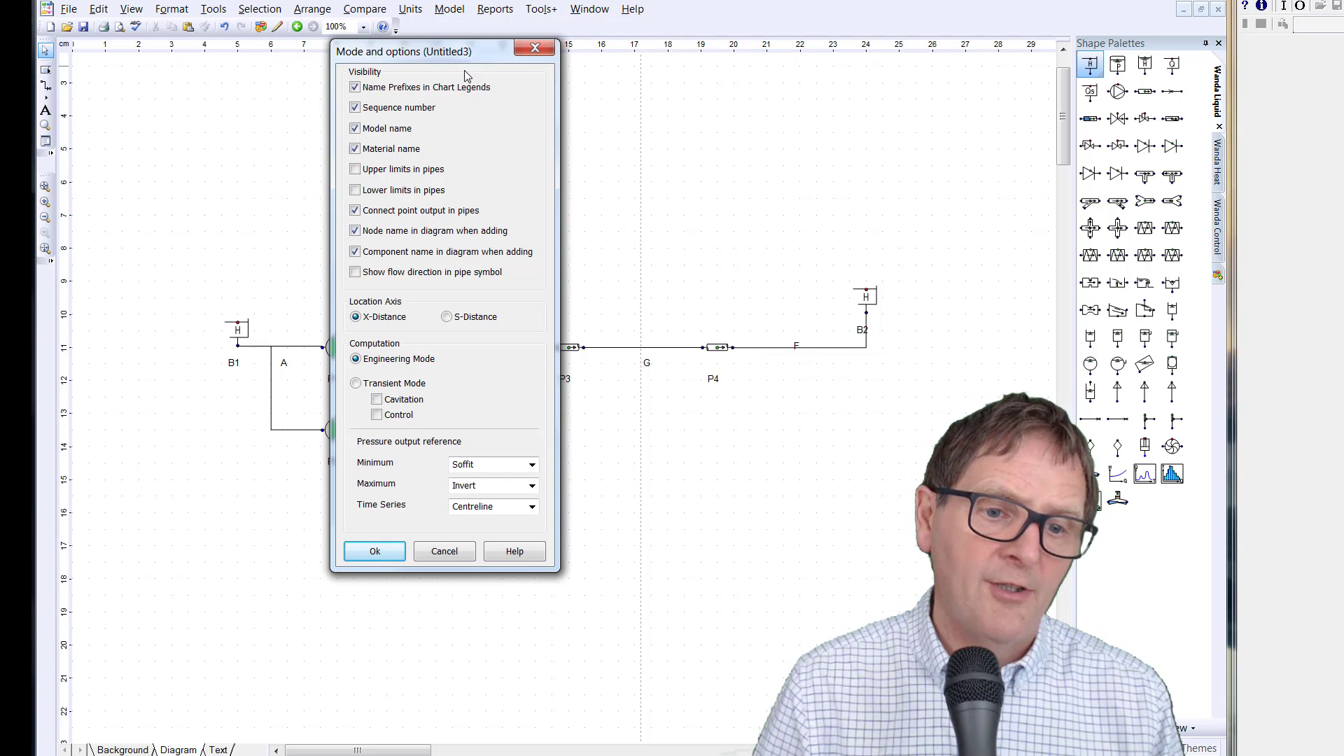
pyautogui.click(356, 384)
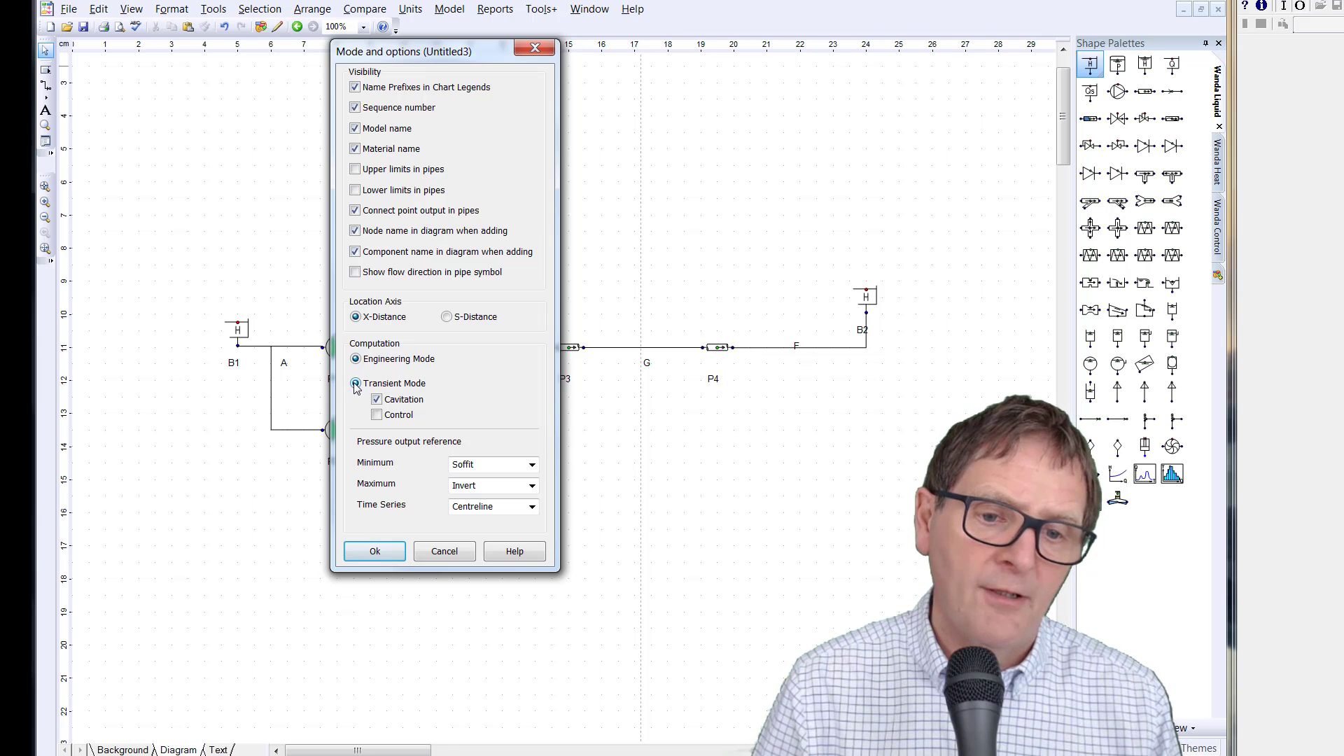
pyautogui.click(373, 552)
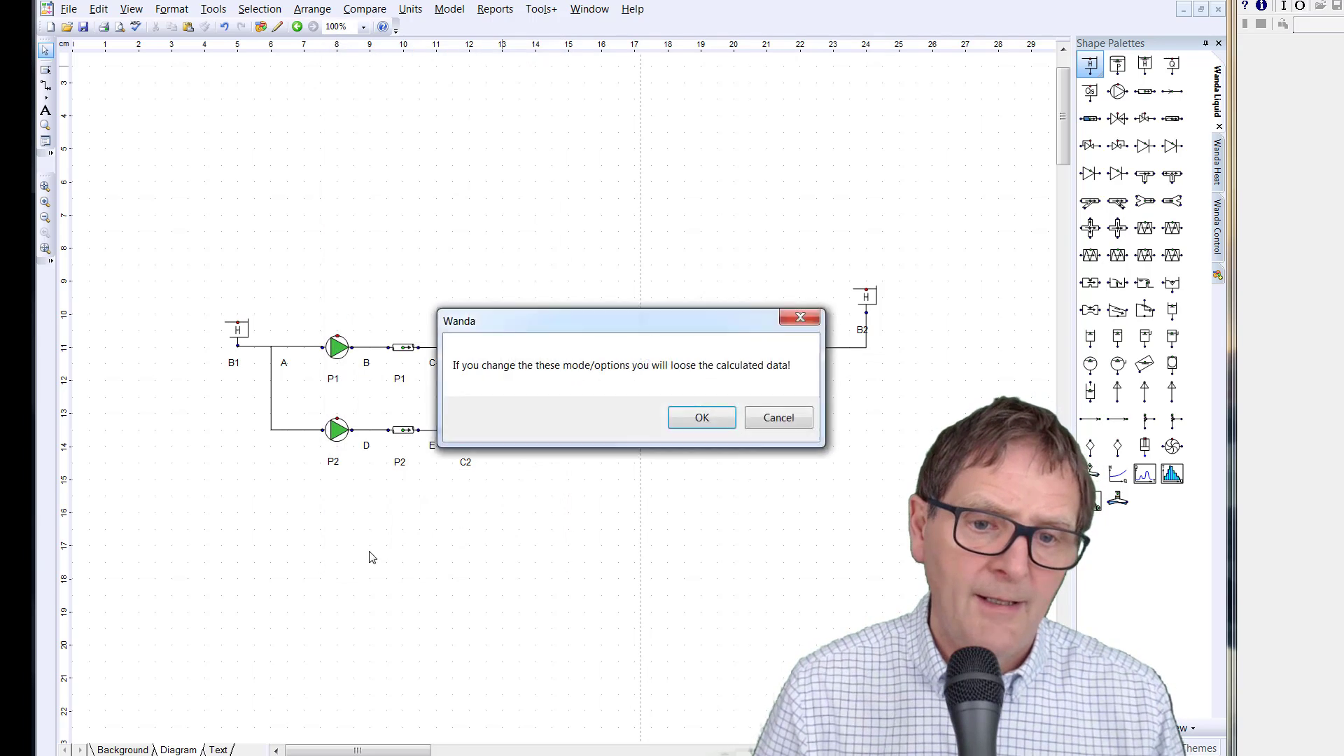
pyautogui.press('Return')
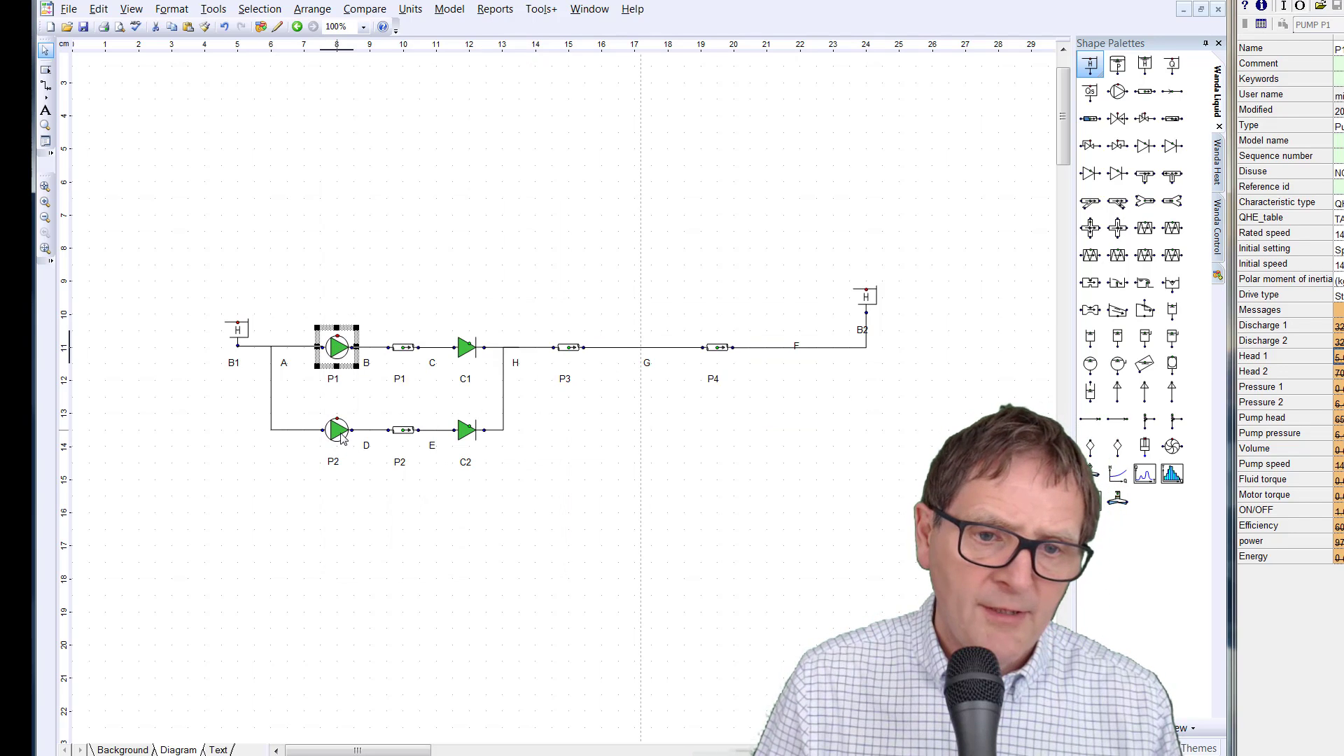
pyautogui.keyDown('shift'); pyautogui.click(338, 432); pyautogui.keyUp('shift')
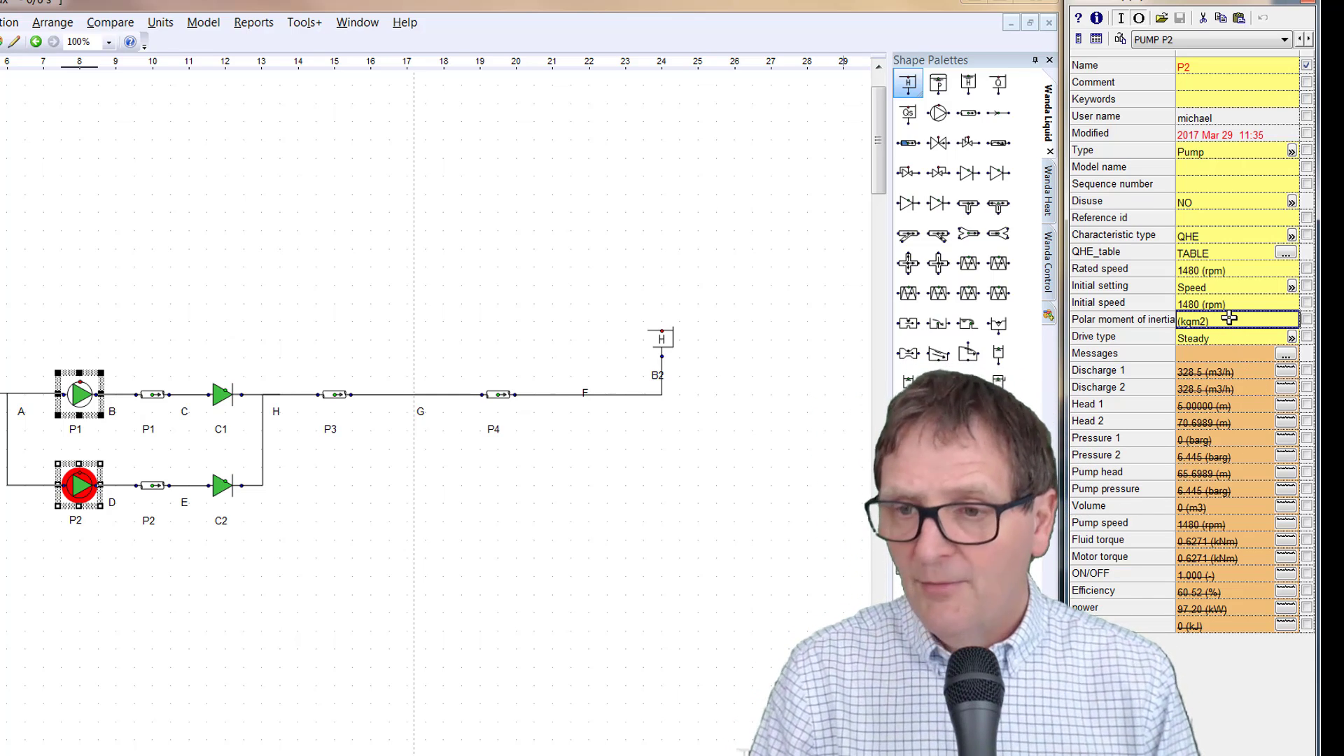
pyautogui.write('100')
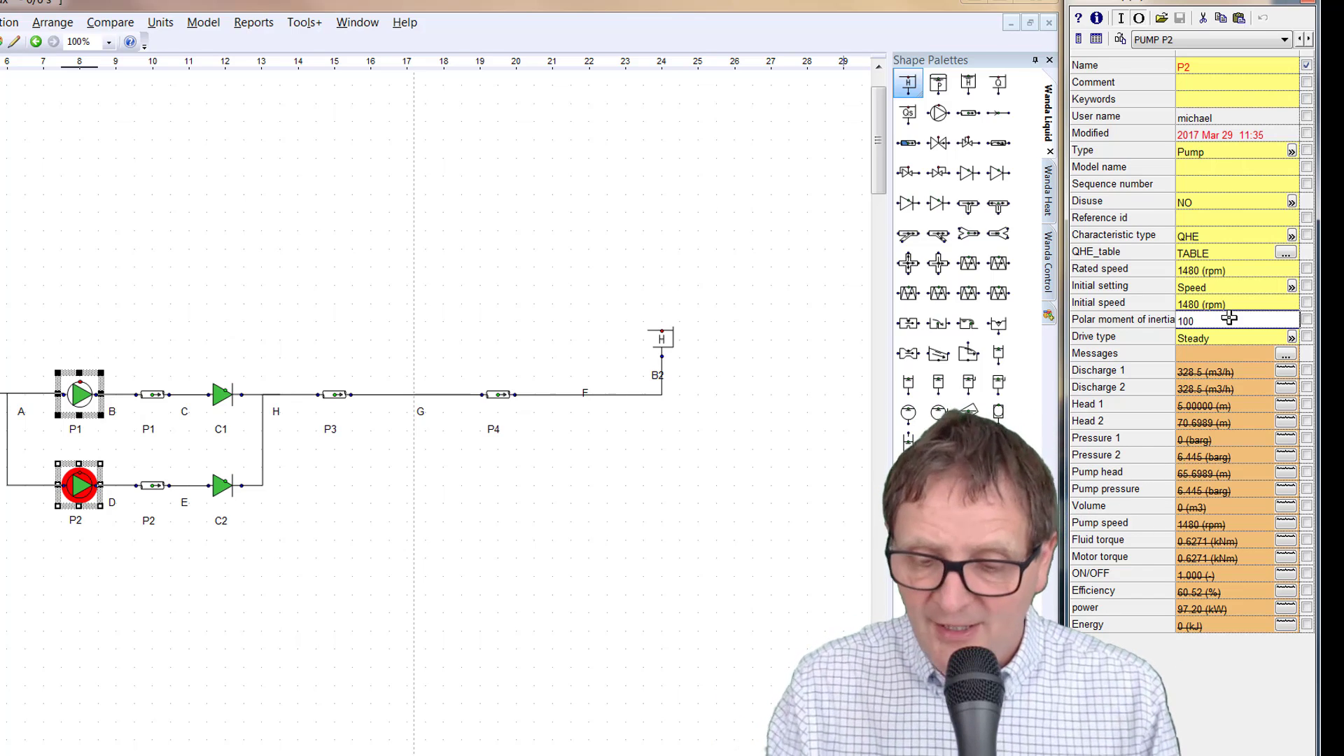
pyautogui.press('BackSpace')
pyautogui.press('BackSpace')
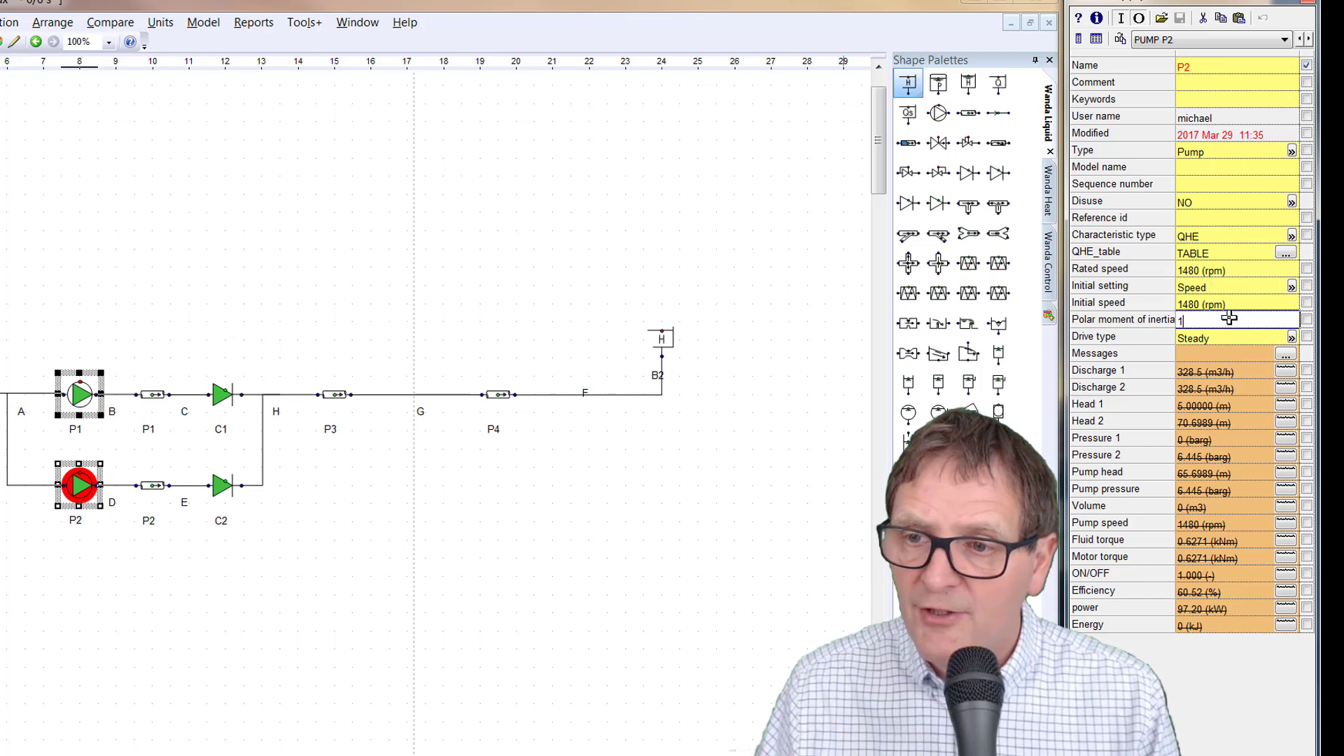
pyautogui.press('BackSpace')
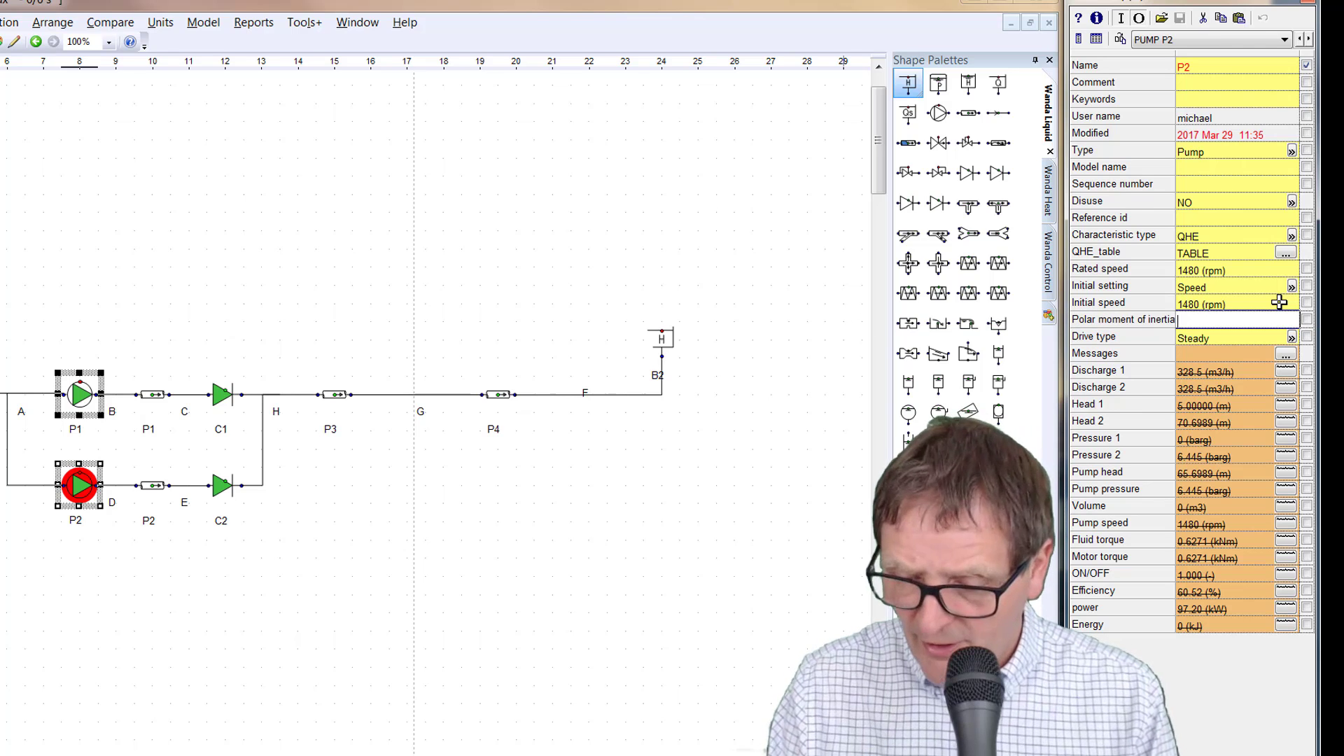
pyautogui.write('2')
pyautogui.press('Return')
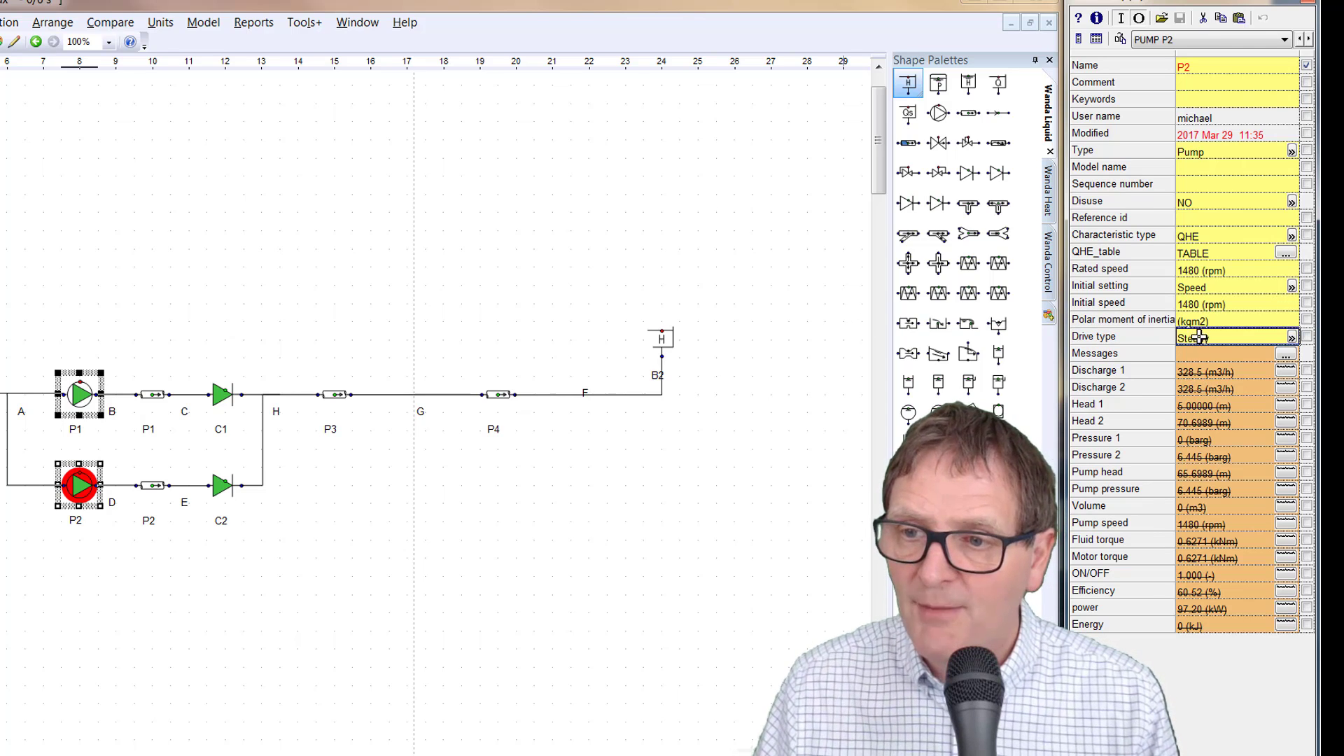
# Set the calculation mode of pipes P1 and P2 to Rigid column
pyautogui.click(152, 395)
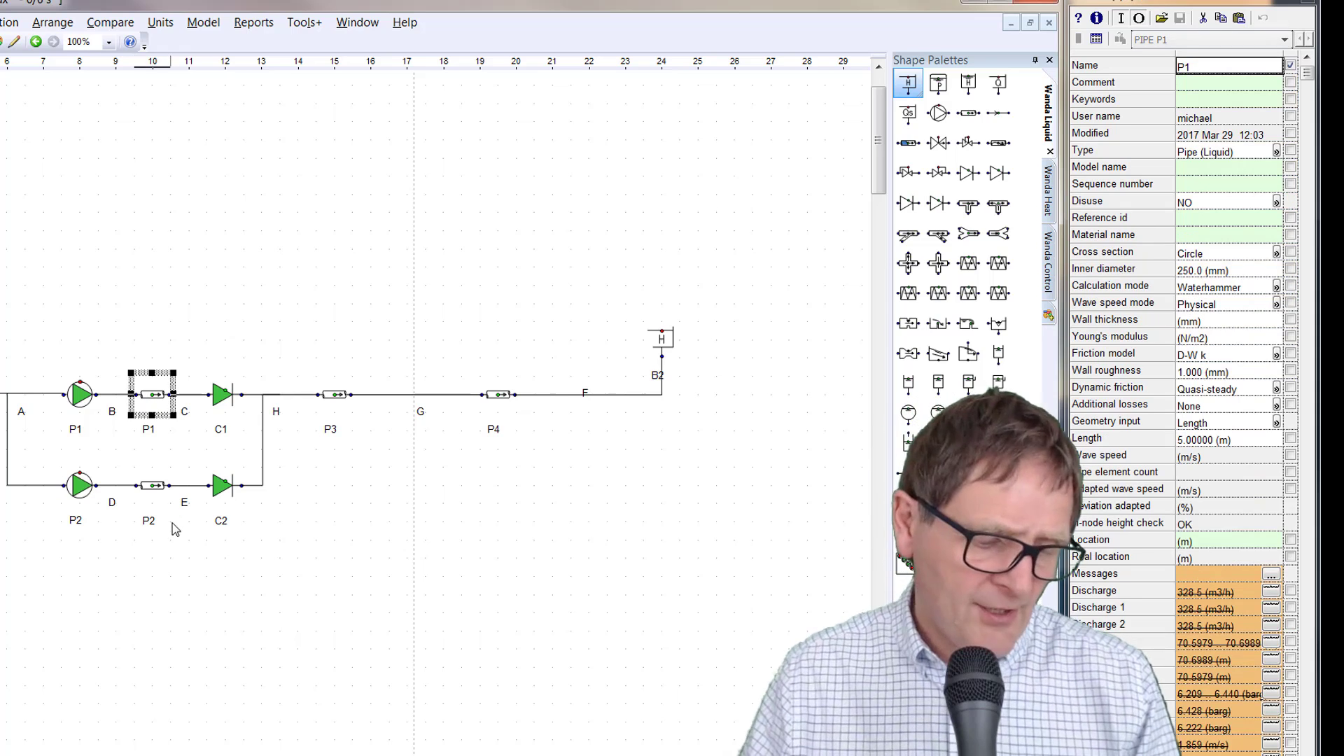
pyautogui.keyDown('ctrl'); pyautogui.click(152, 485); pyautogui.keyUp('ctrl')
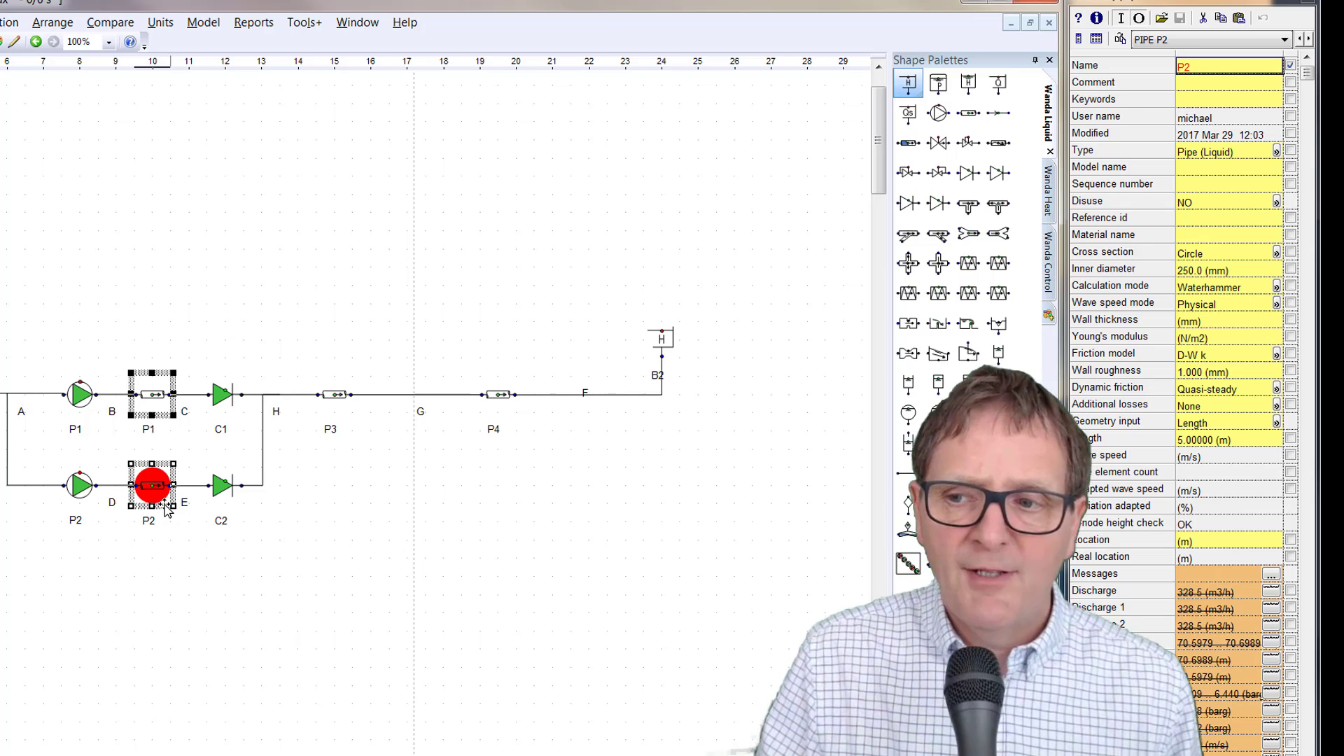
pyautogui.click(1276, 288)
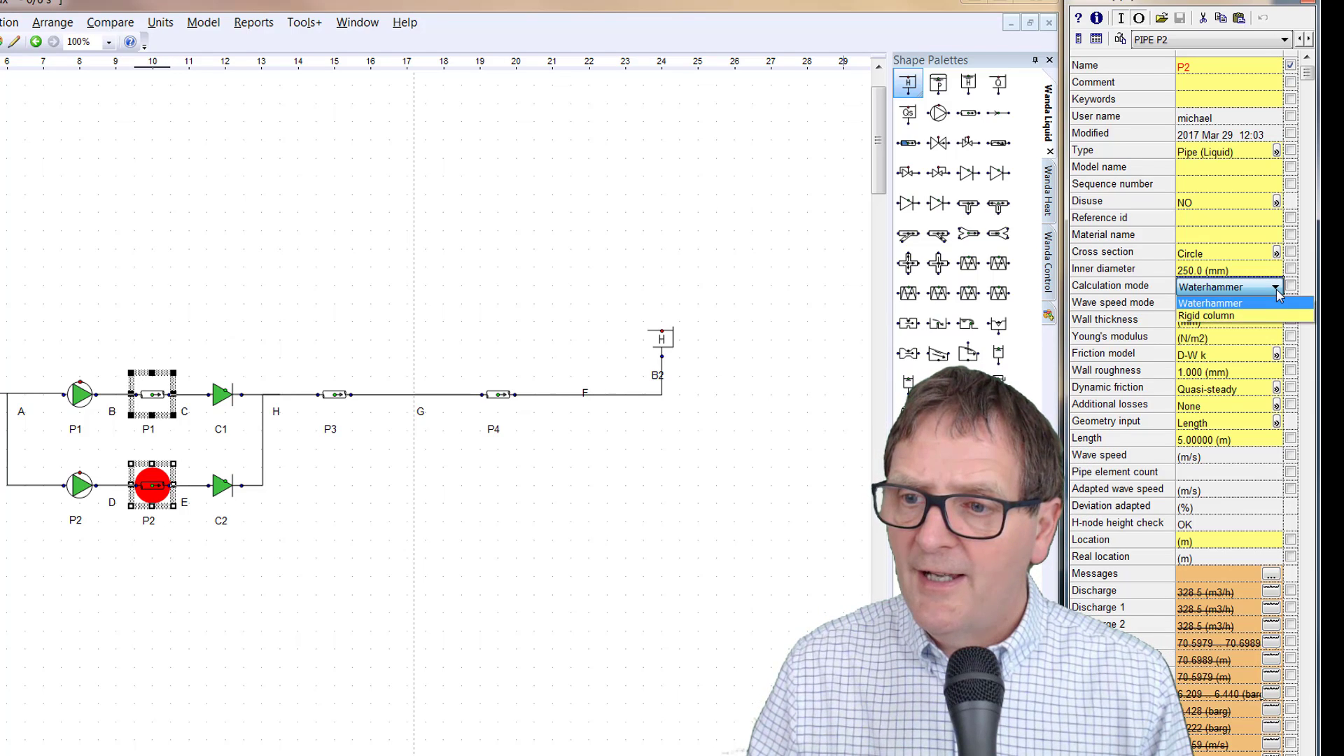
pyautogui.click(1239, 318)
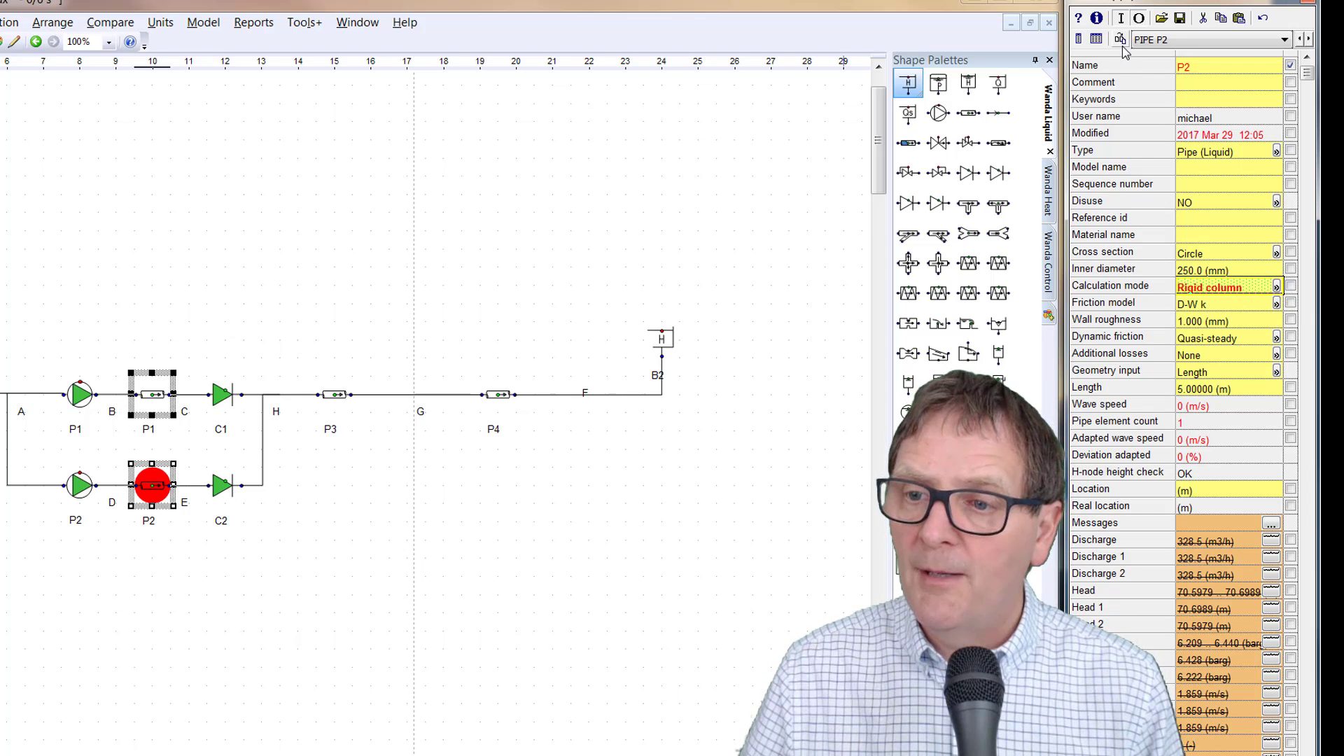
# Set pipes P3 and P4 to the Specified wave speed mode with a wave speed of 1200 m/s and save
pyautogui.click(334, 394)
pyautogui.keyDown('shift'); pyautogui.click(499, 395); pyautogui.keyUp('shift')
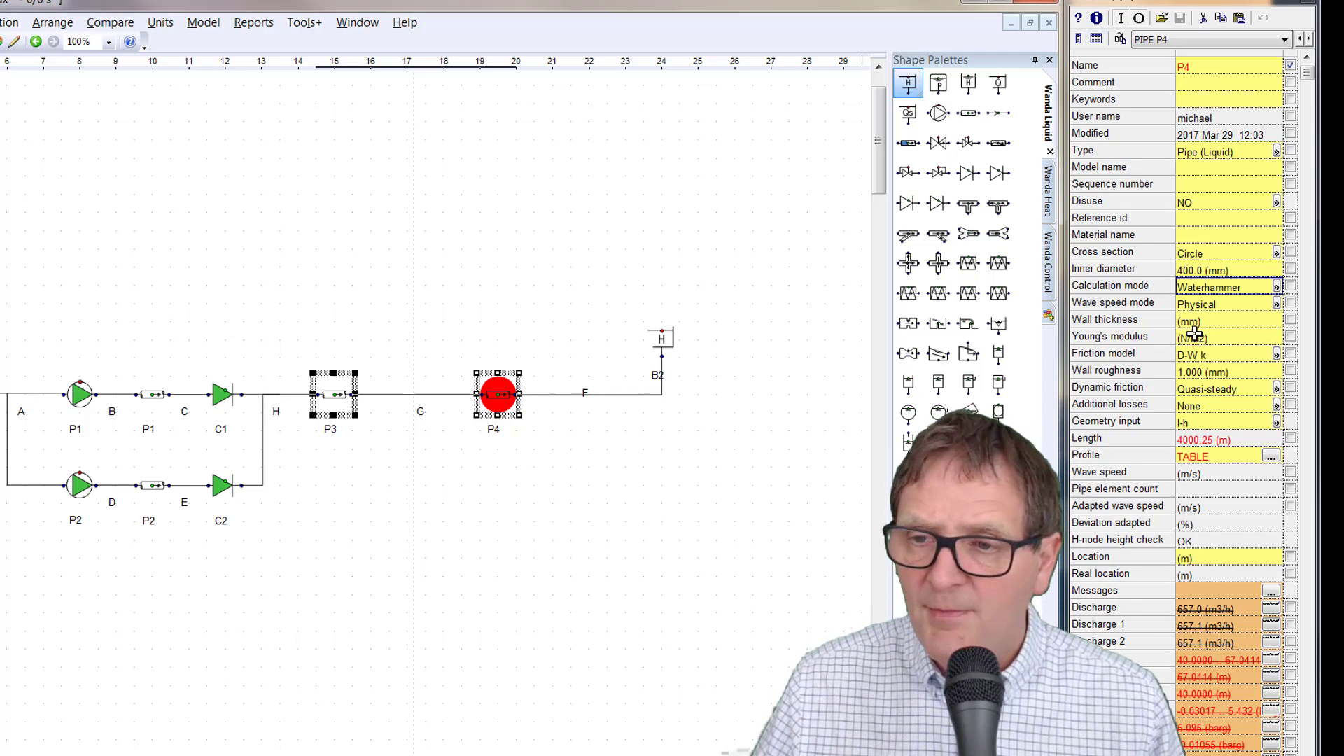
pyautogui.click(1277, 305)
pyautogui.click(1236, 334)
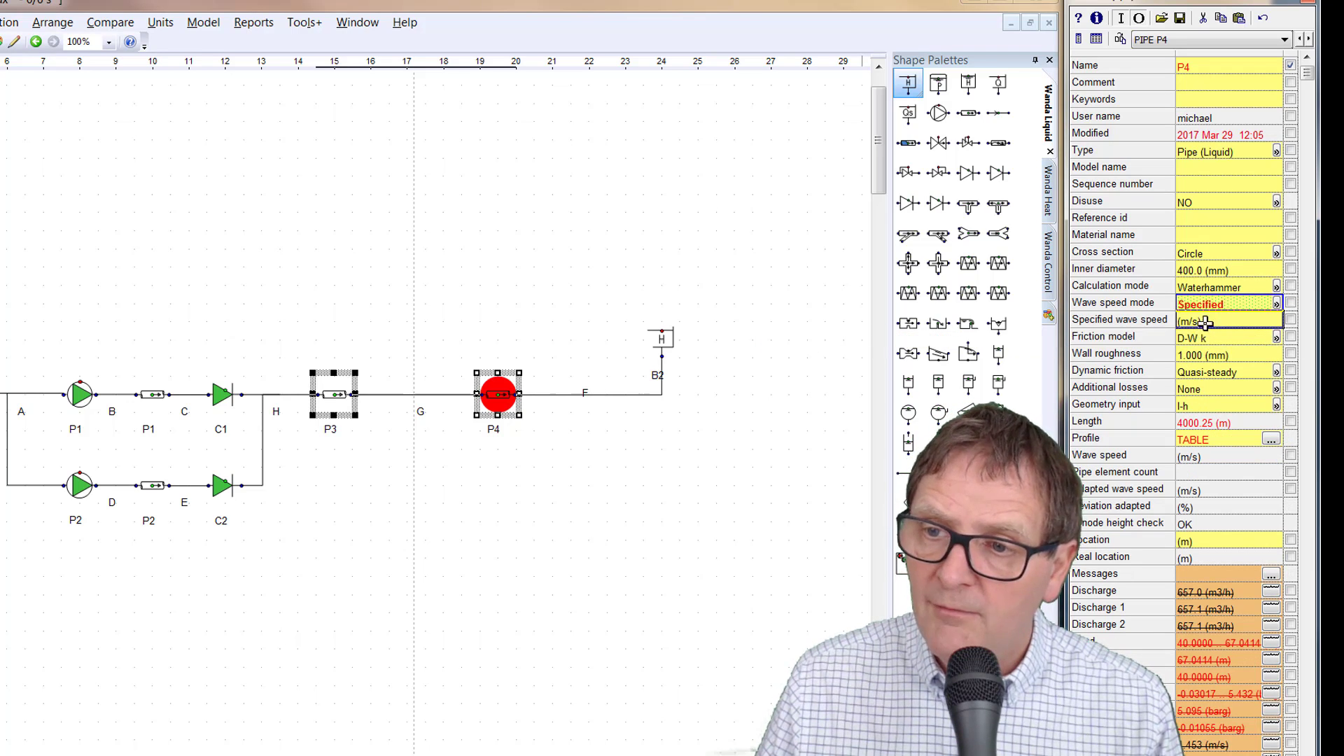
pyautogui.write('1200')
pyautogui.press('Return')
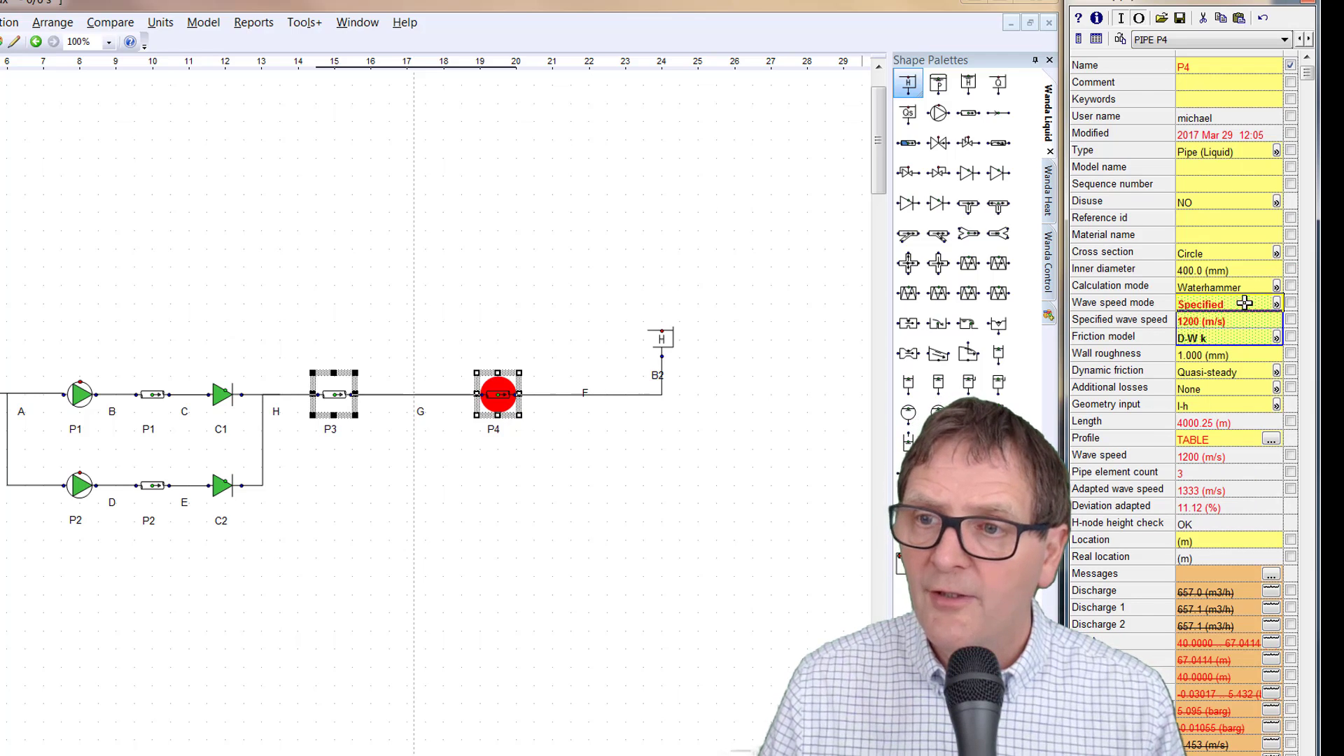
pyautogui.hotkey('ctrl', 's')
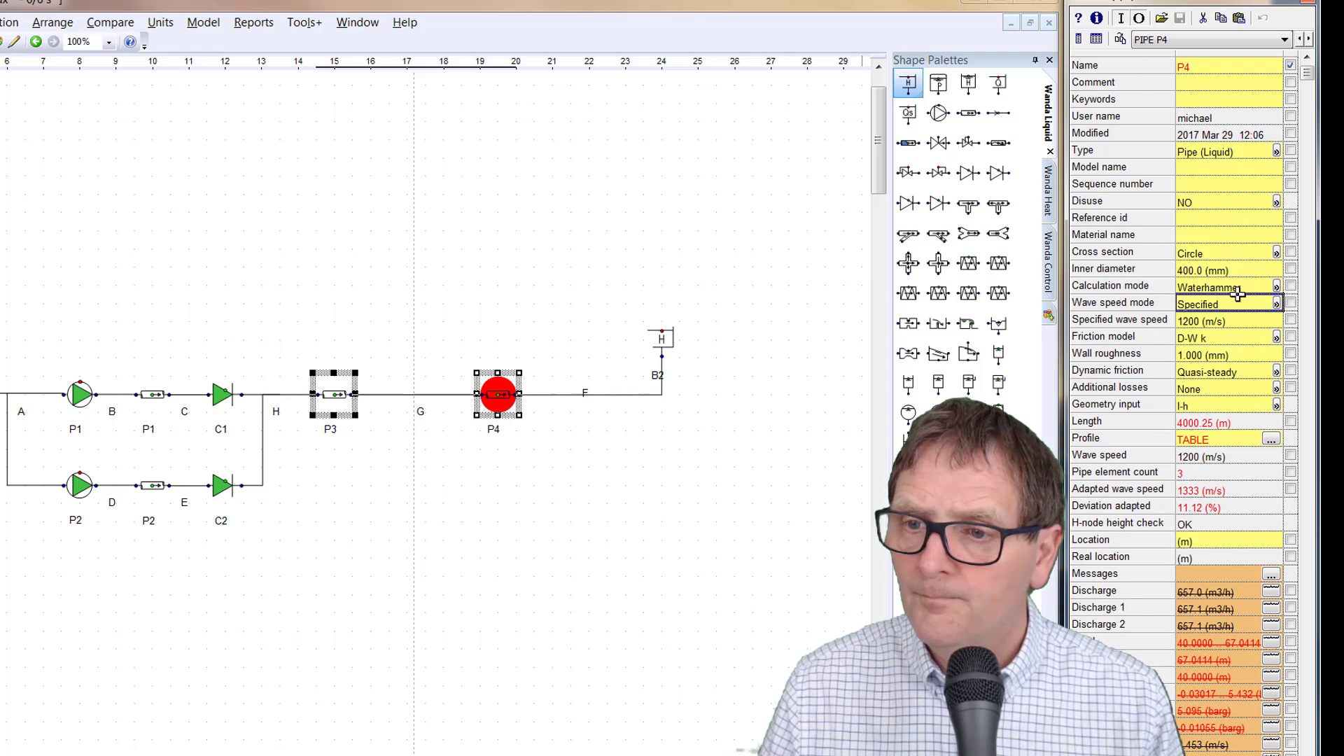
# Check pipe P3's adapted wave speed, element count and deviation, and its profile table
pyautogui.click(742, 439)
pyautogui.click(336, 395)
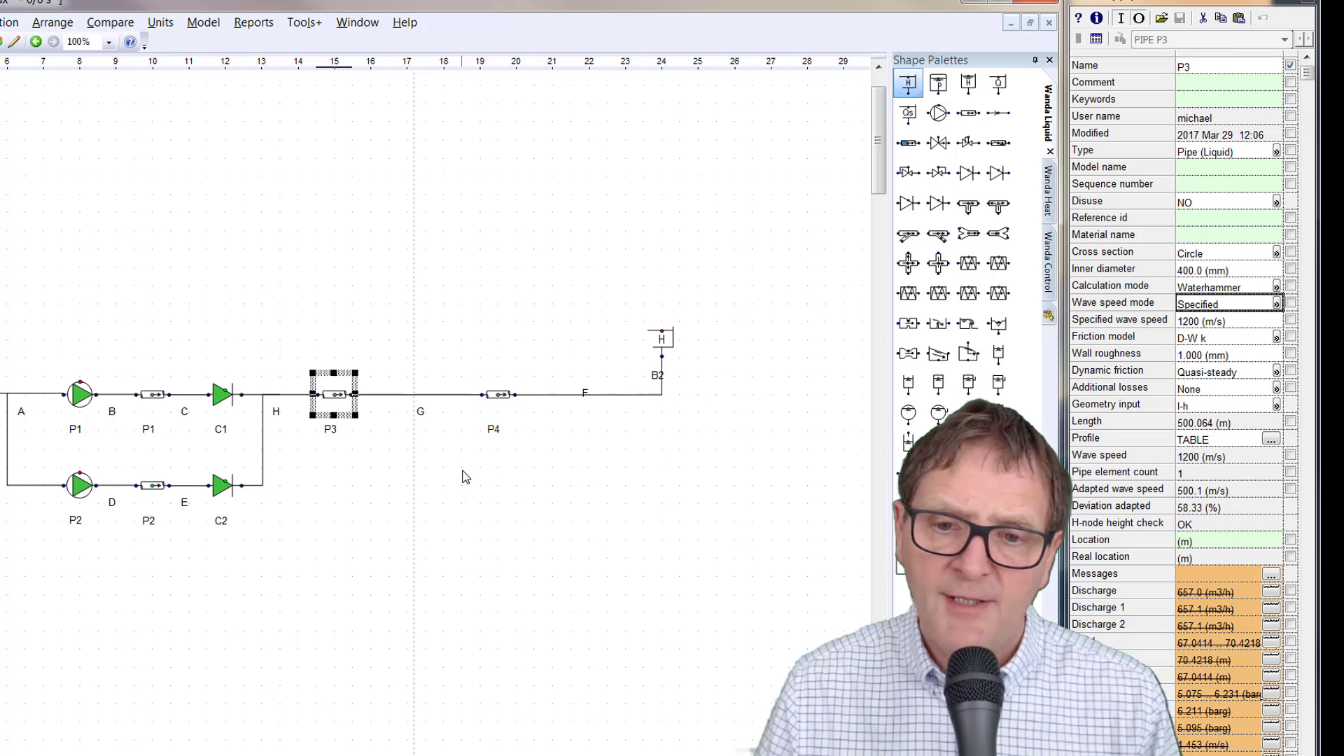
pyautogui.click(514, 474)
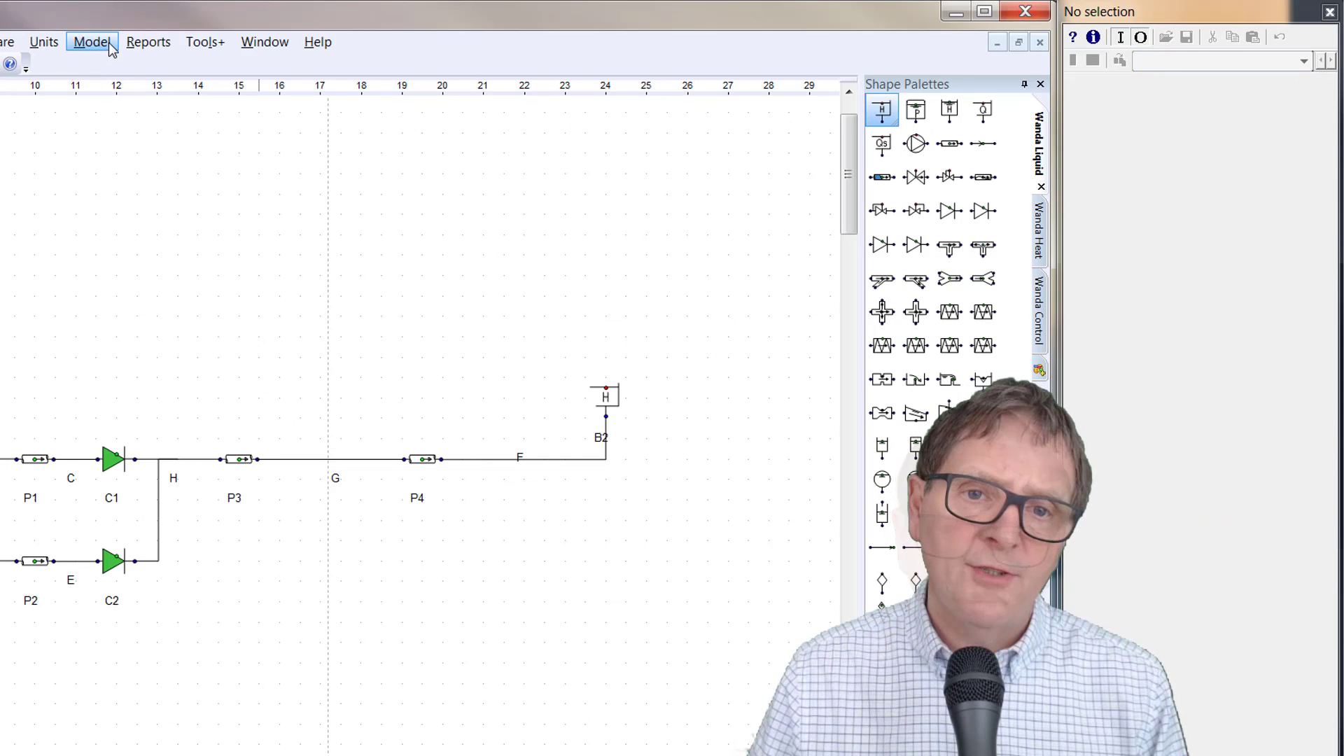
pyautogui.click(203, 22)
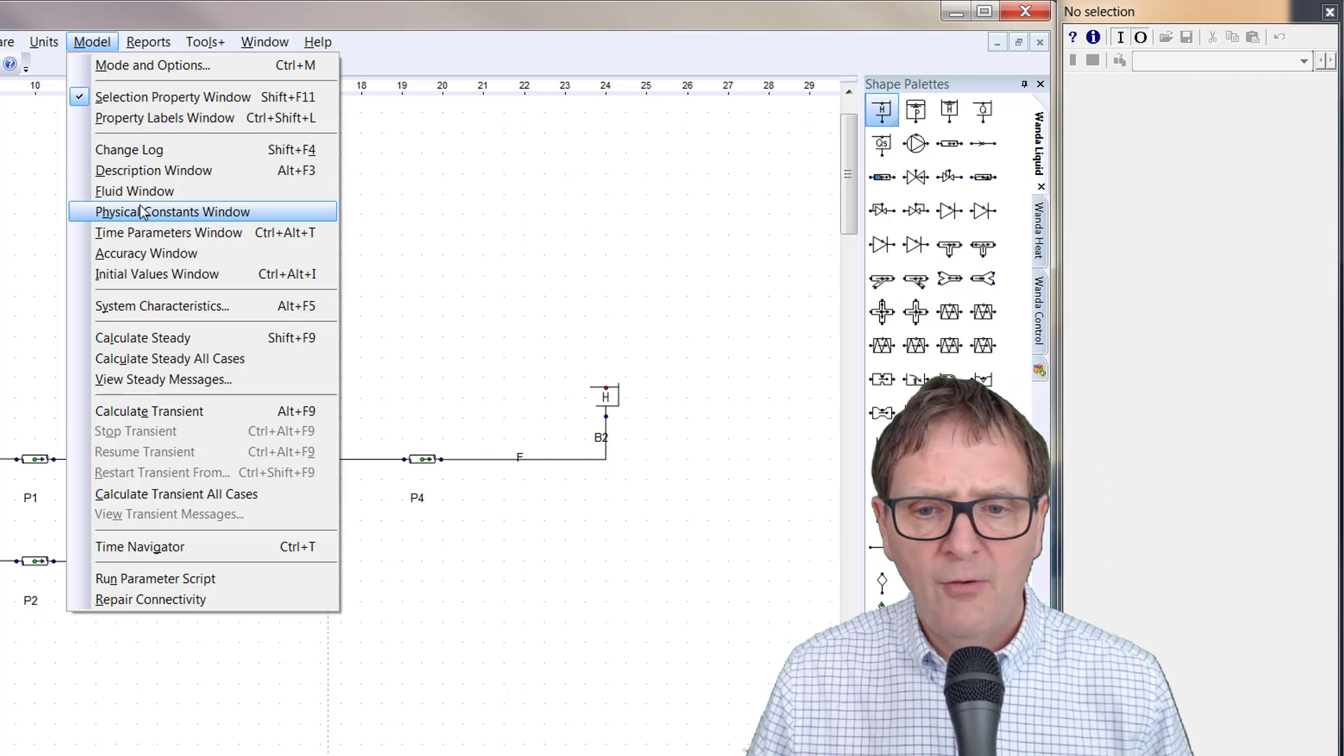
pyautogui.click(237, 459)
# Set the simulation time to 200 s in the model's time parameters
pyautogui.click(92, 42)
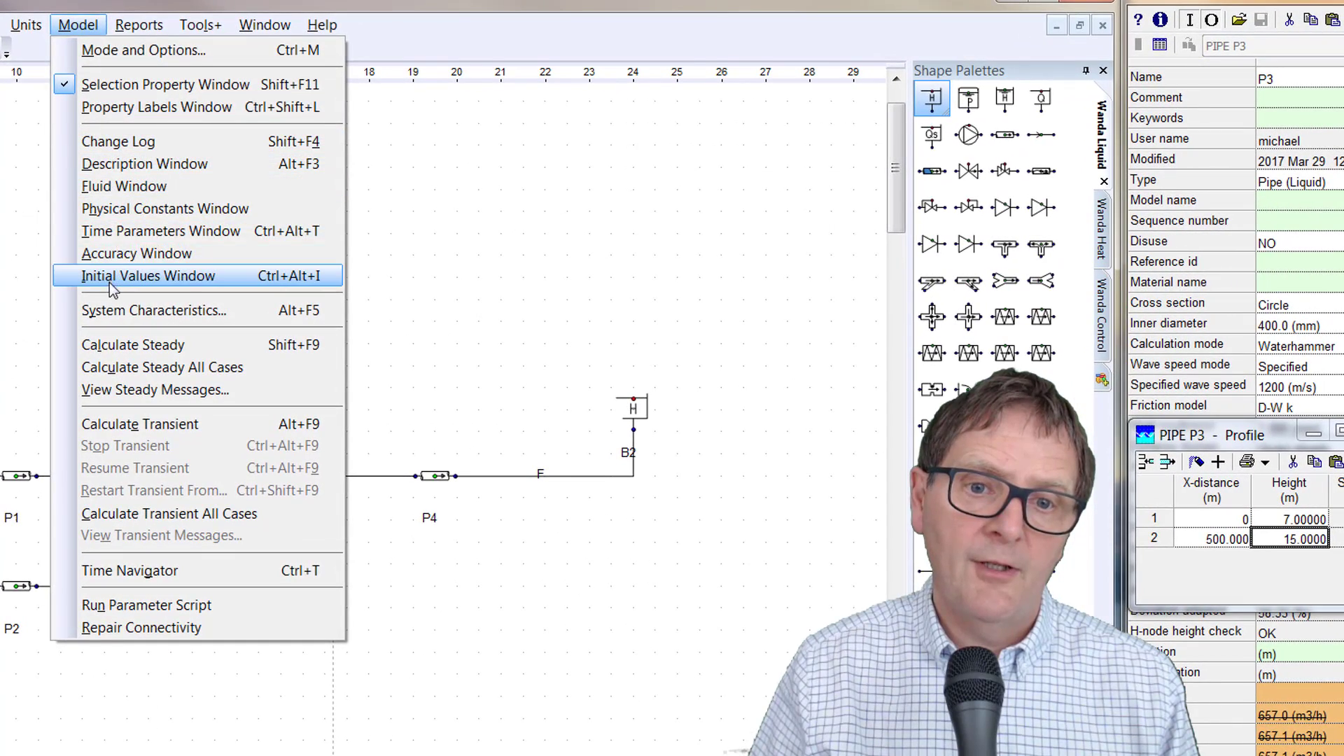
pyautogui.click(121, 230)
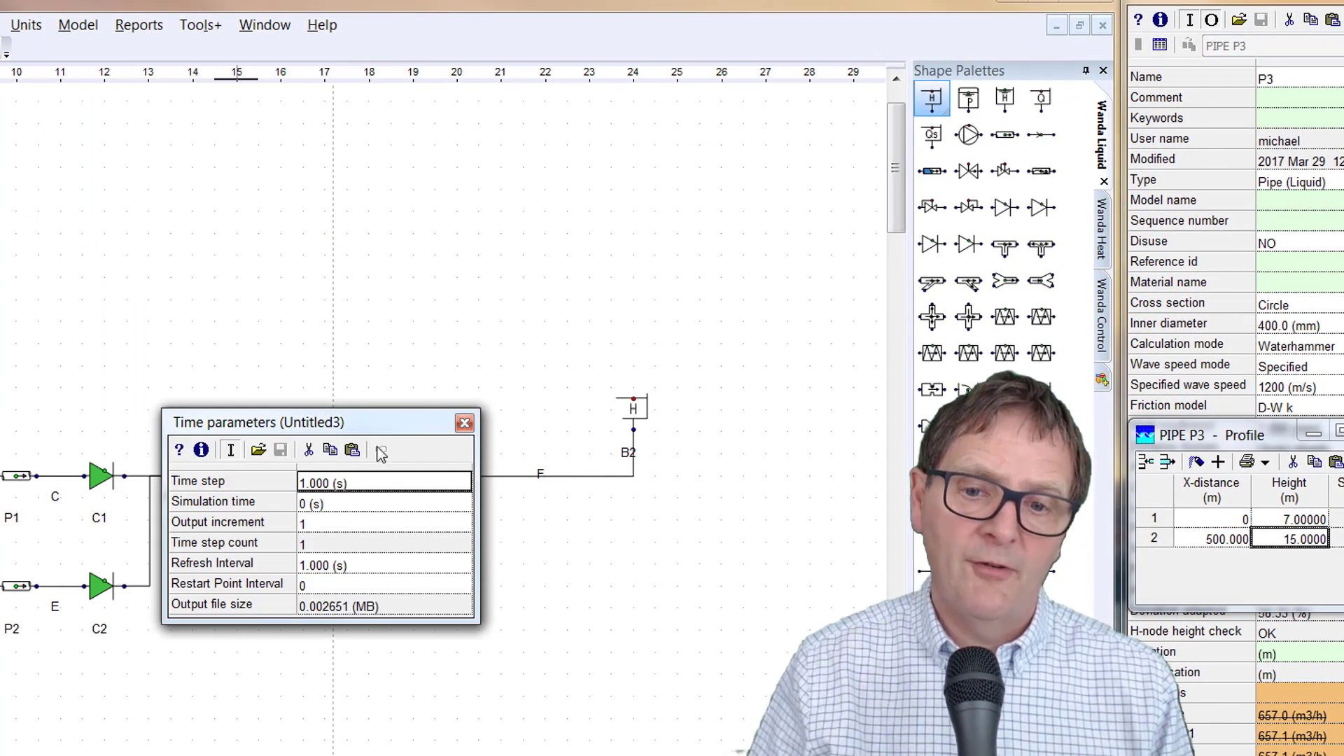
pyautogui.click(344, 501)
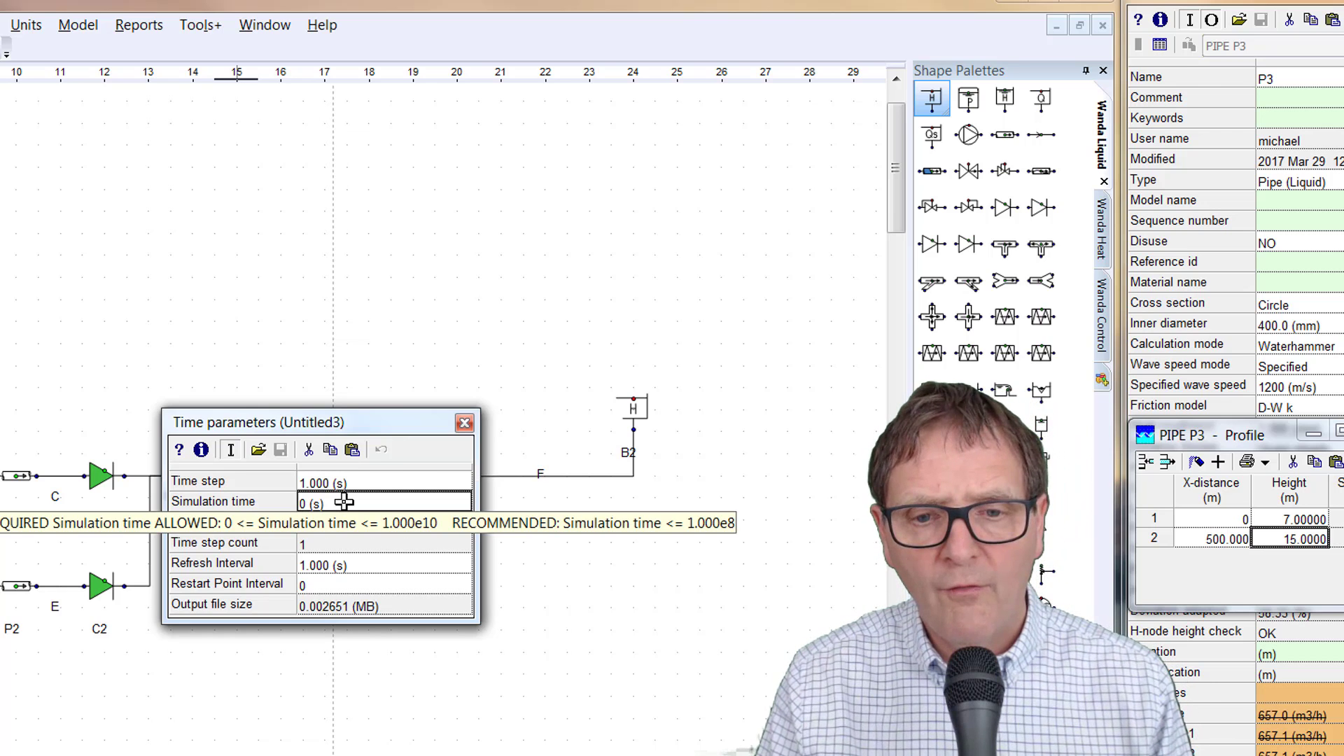
pyautogui.write('200')
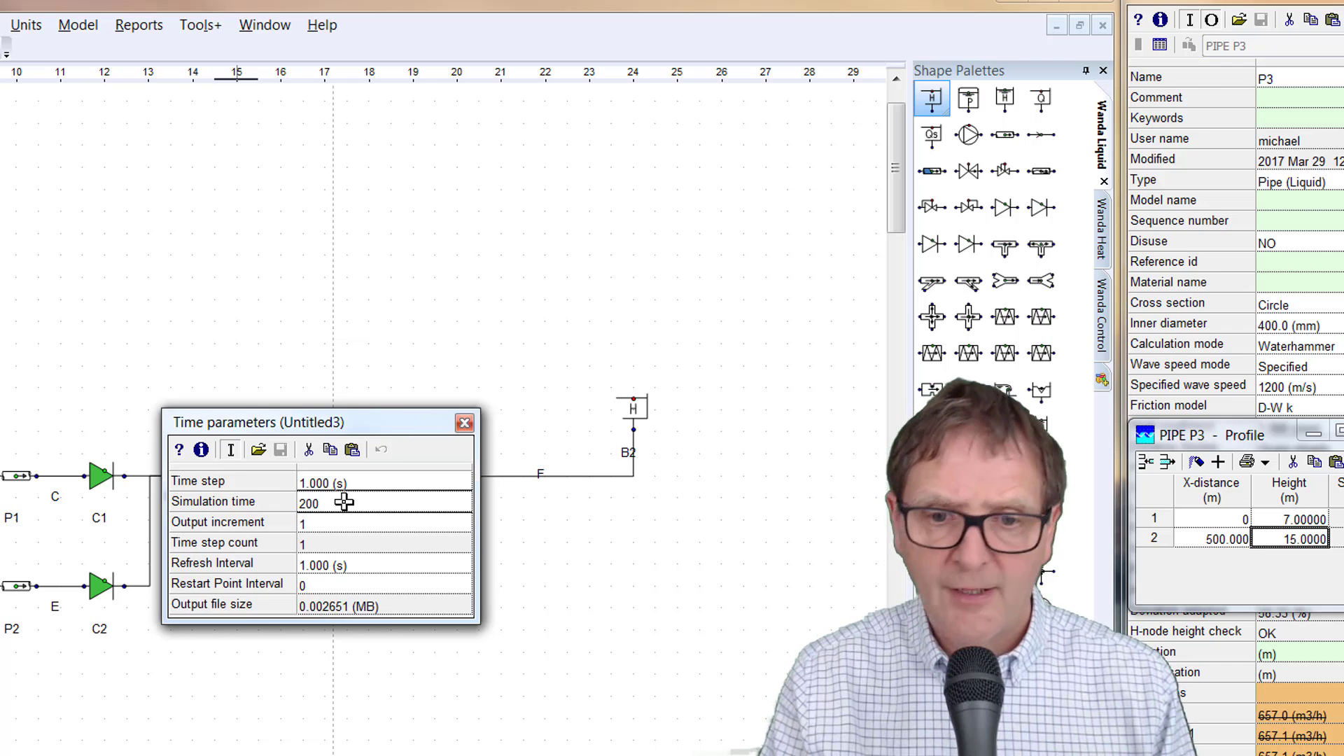
pyautogui.press('Return')
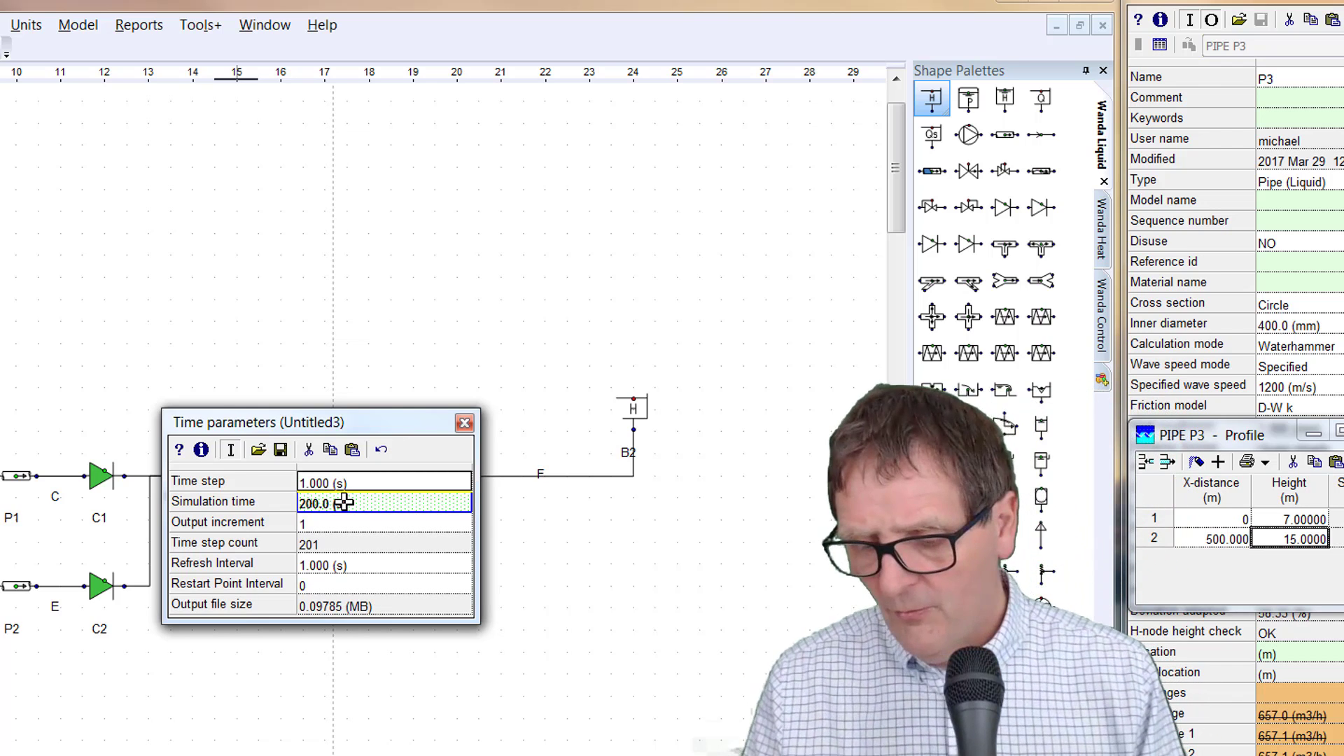
# Set the time step to 0.1 s in the time parameters and close them
pyautogui.write('0.1')
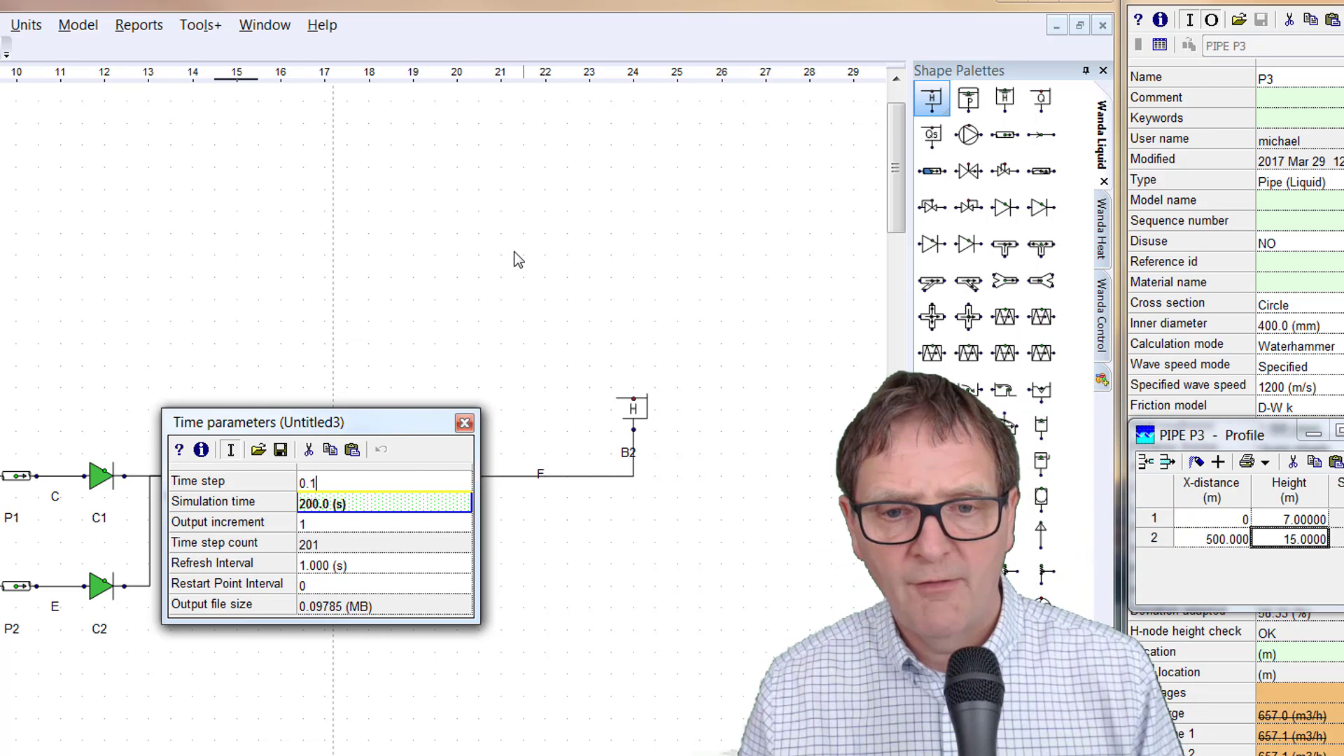
pyautogui.press('Return')
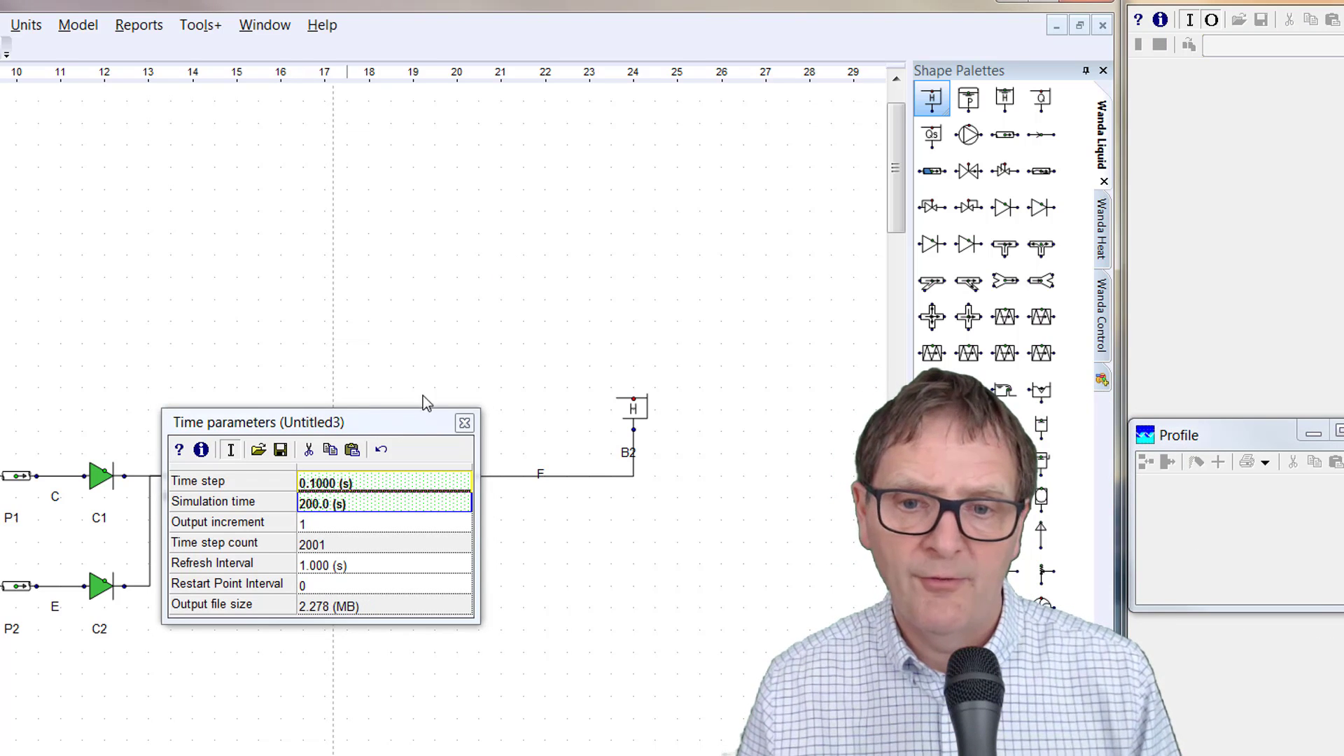
pyautogui.click(464, 423)
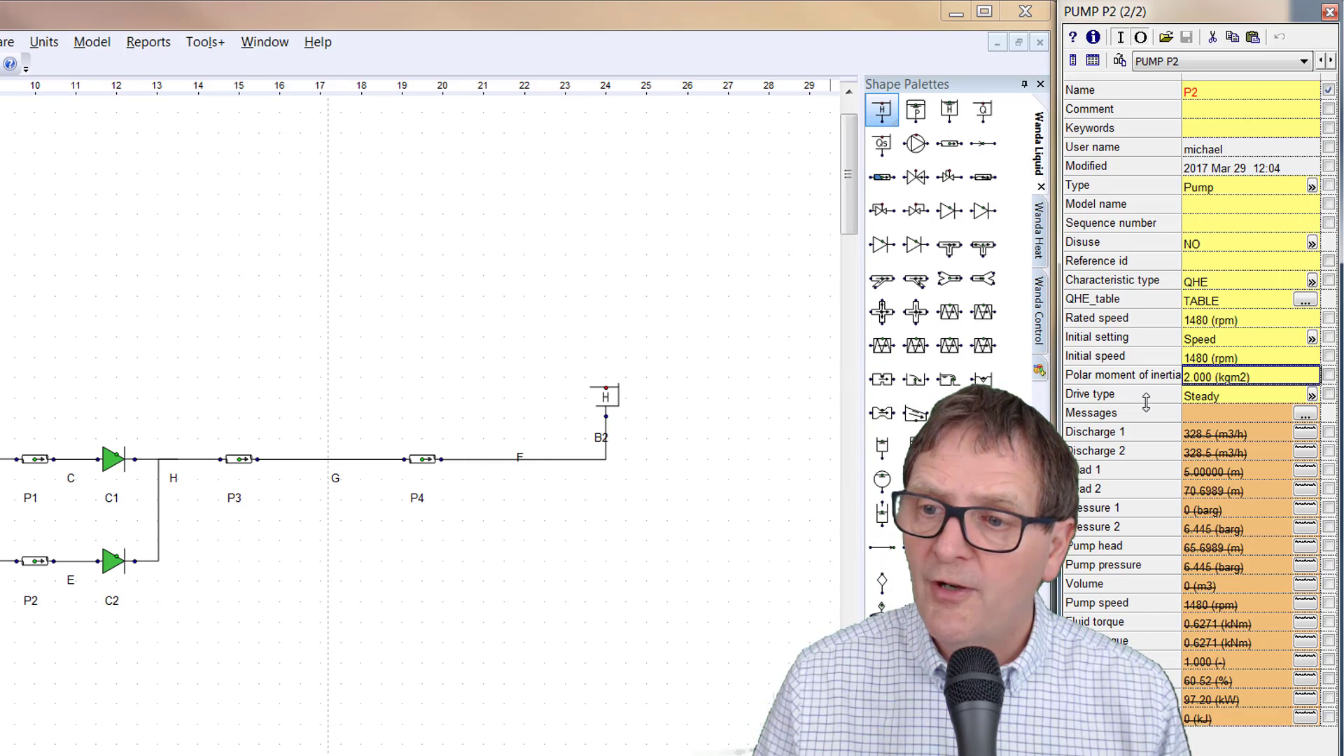
# Change the drive type of both pumps to Trip with a trip time of 1 s and save the properties
pyautogui.click(1312, 396)
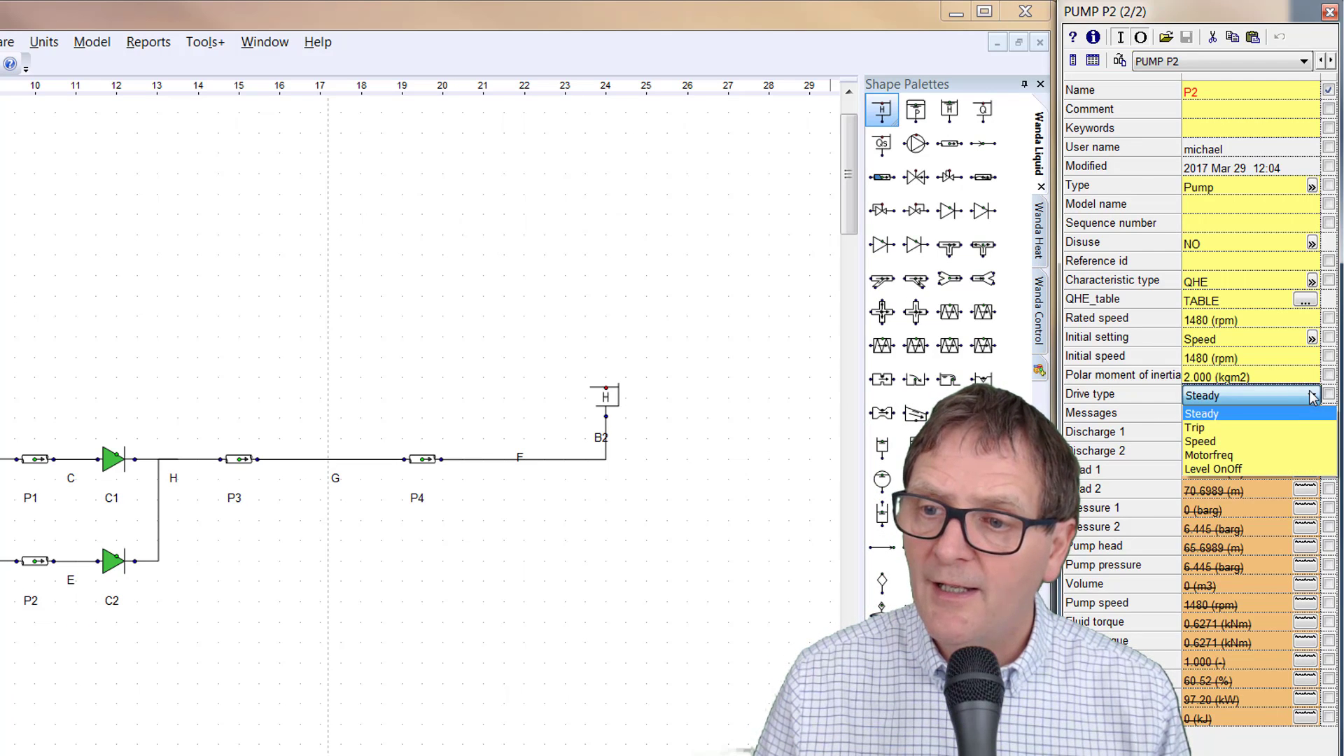
pyautogui.click(1245, 431)
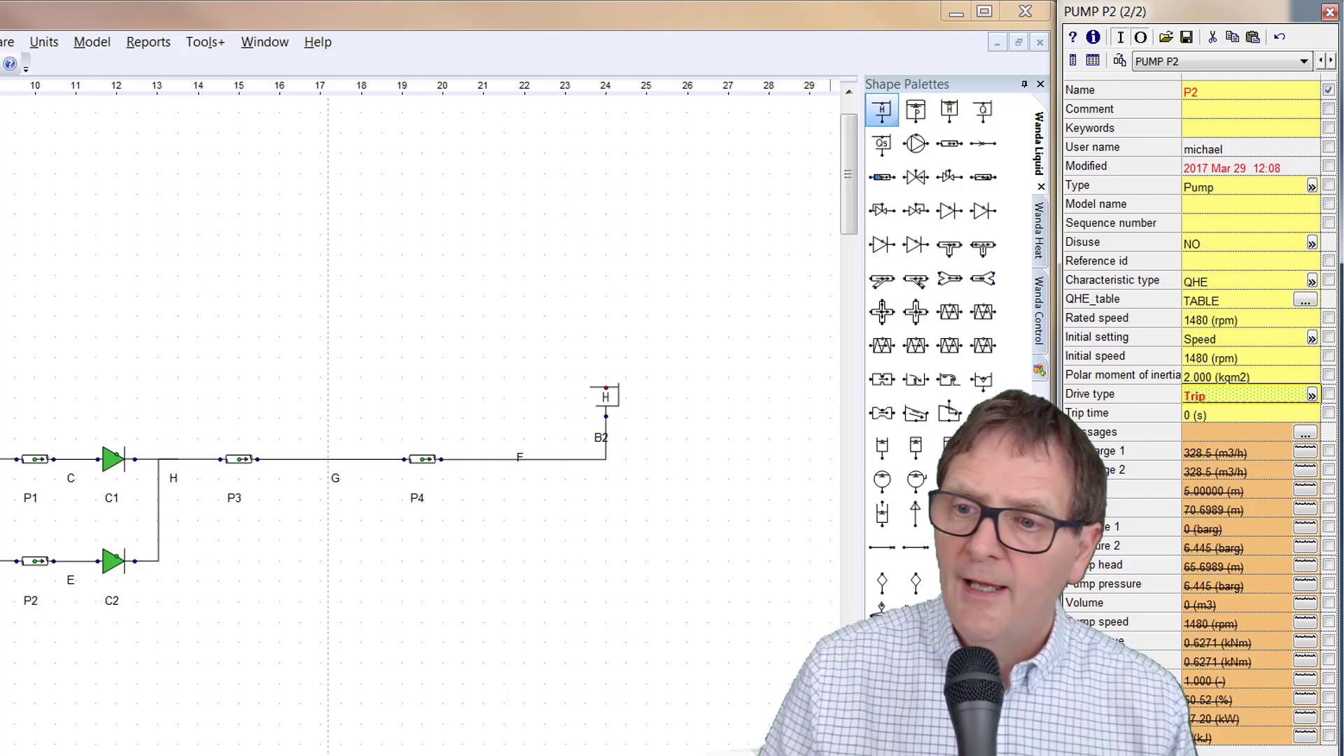
pyautogui.click(1232, 417)
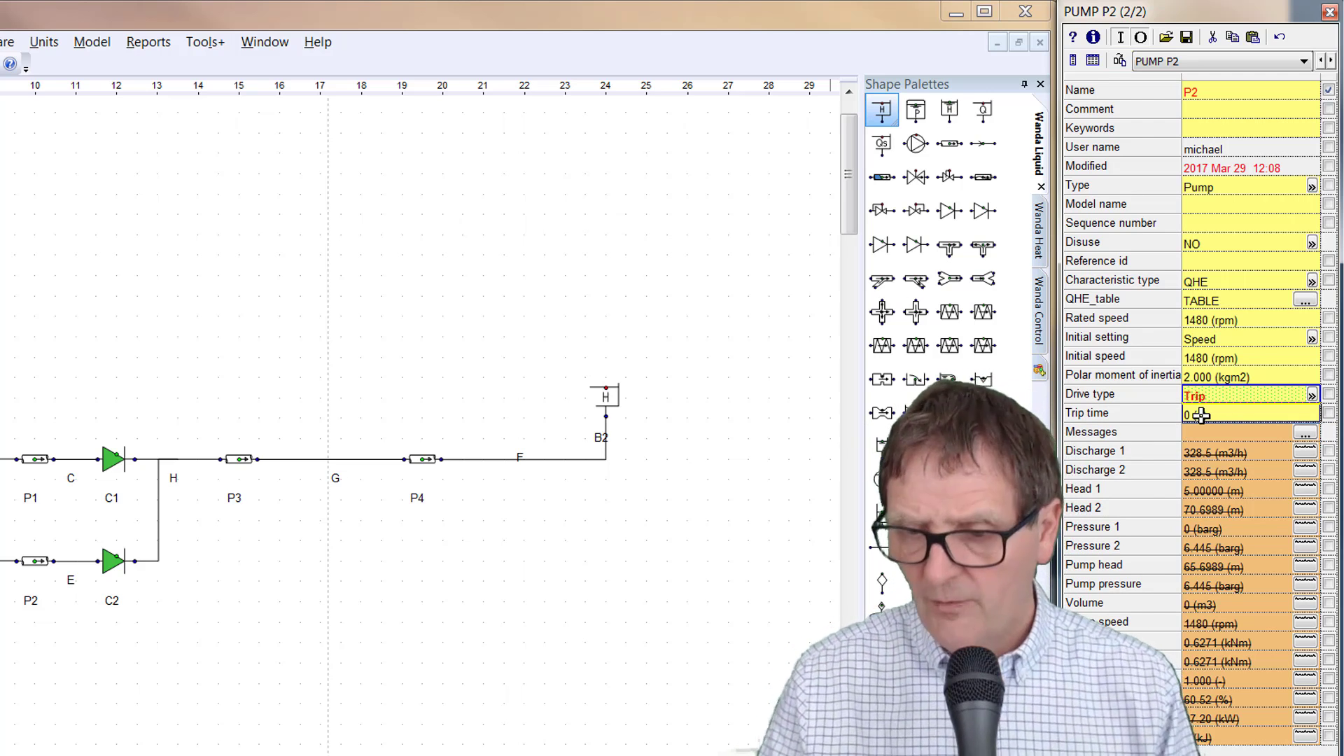
pyautogui.write('1')
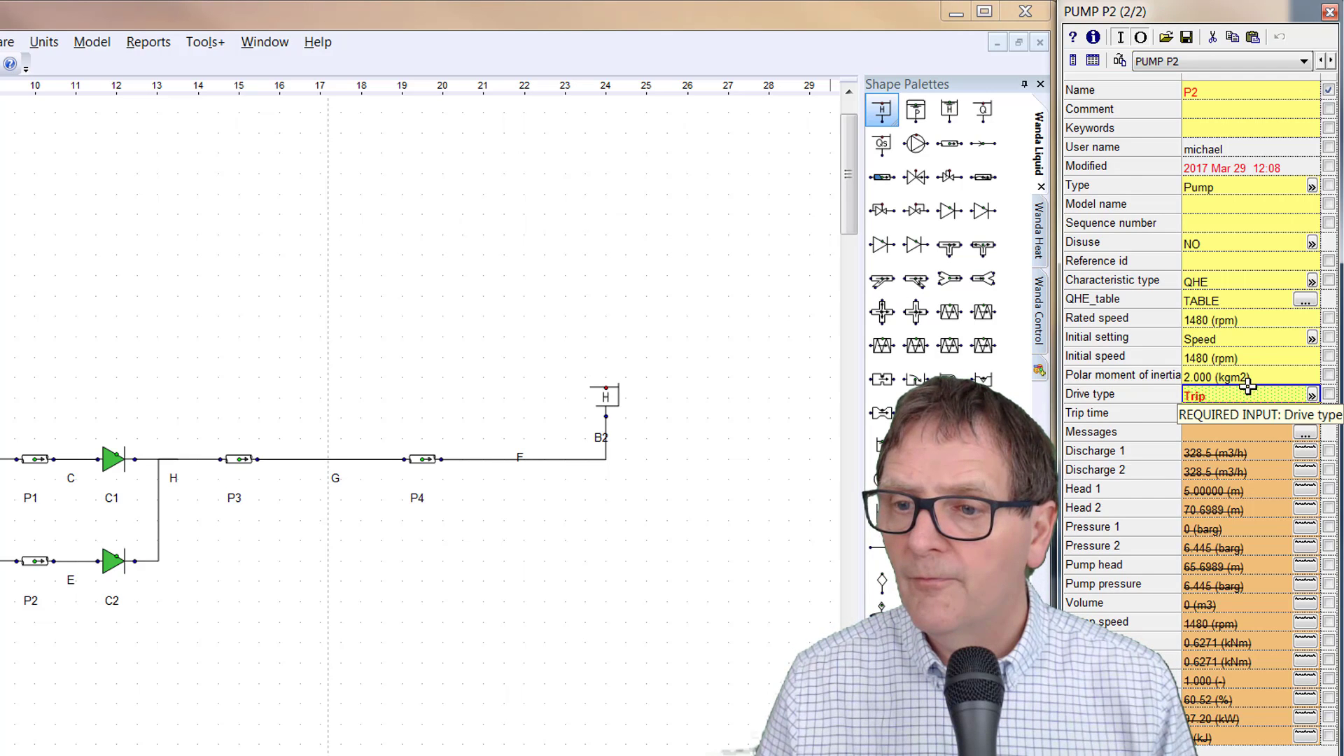
pyautogui.press('Return')
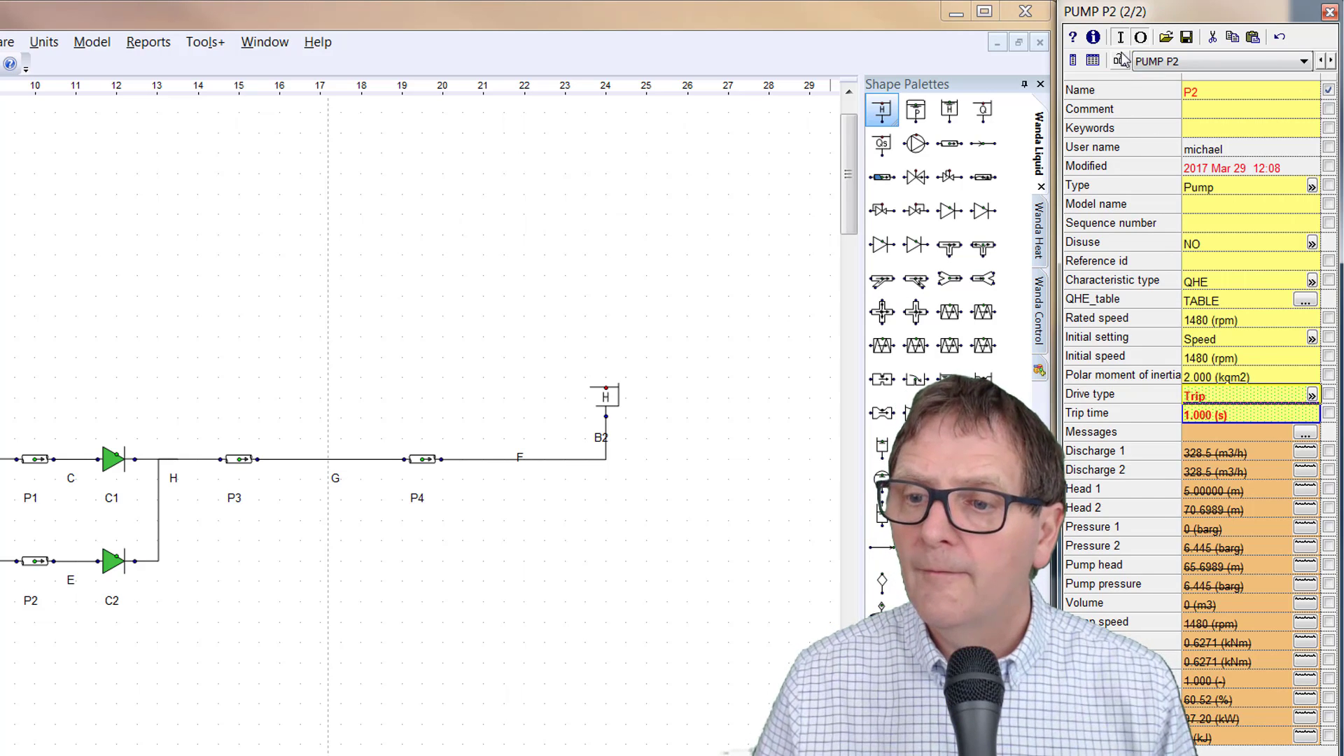
pyautogui.hotkey('ctrl', 's')
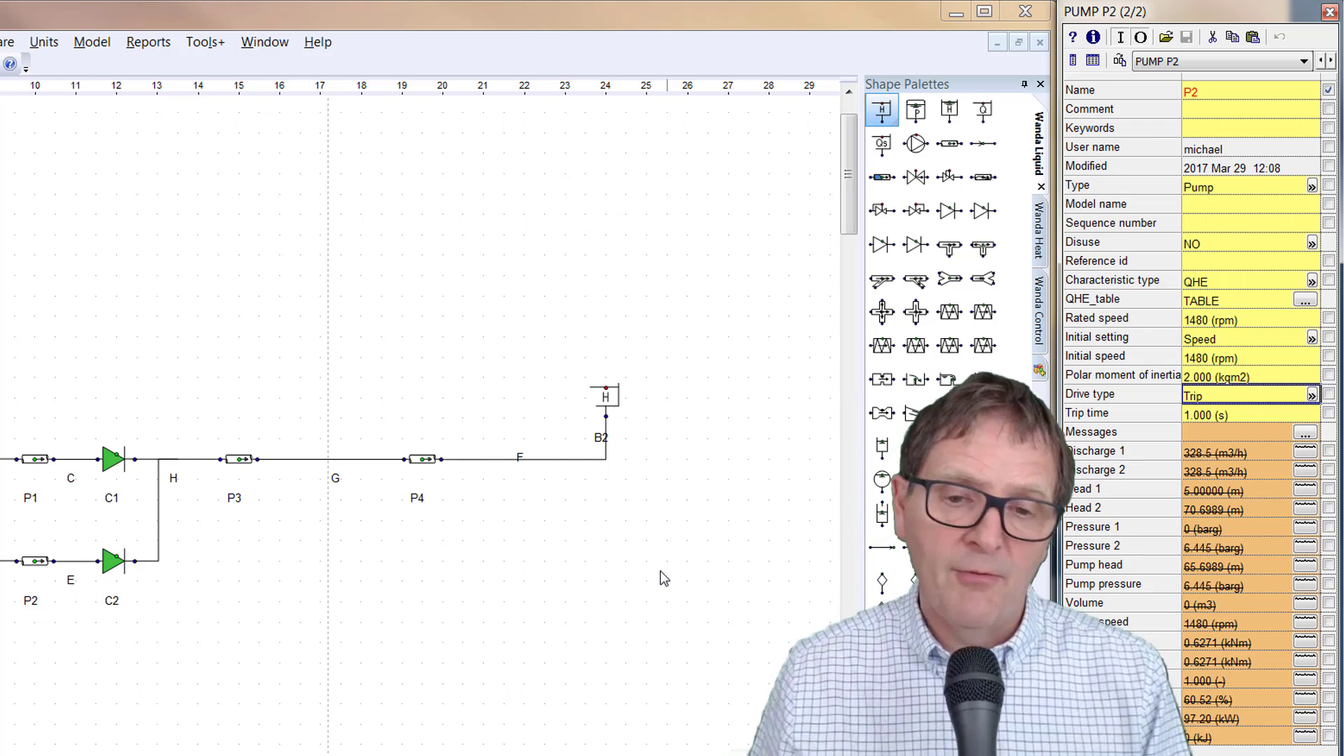
# Run the transient calculation, saving the model changes first
pyautogui.click(341, 672)
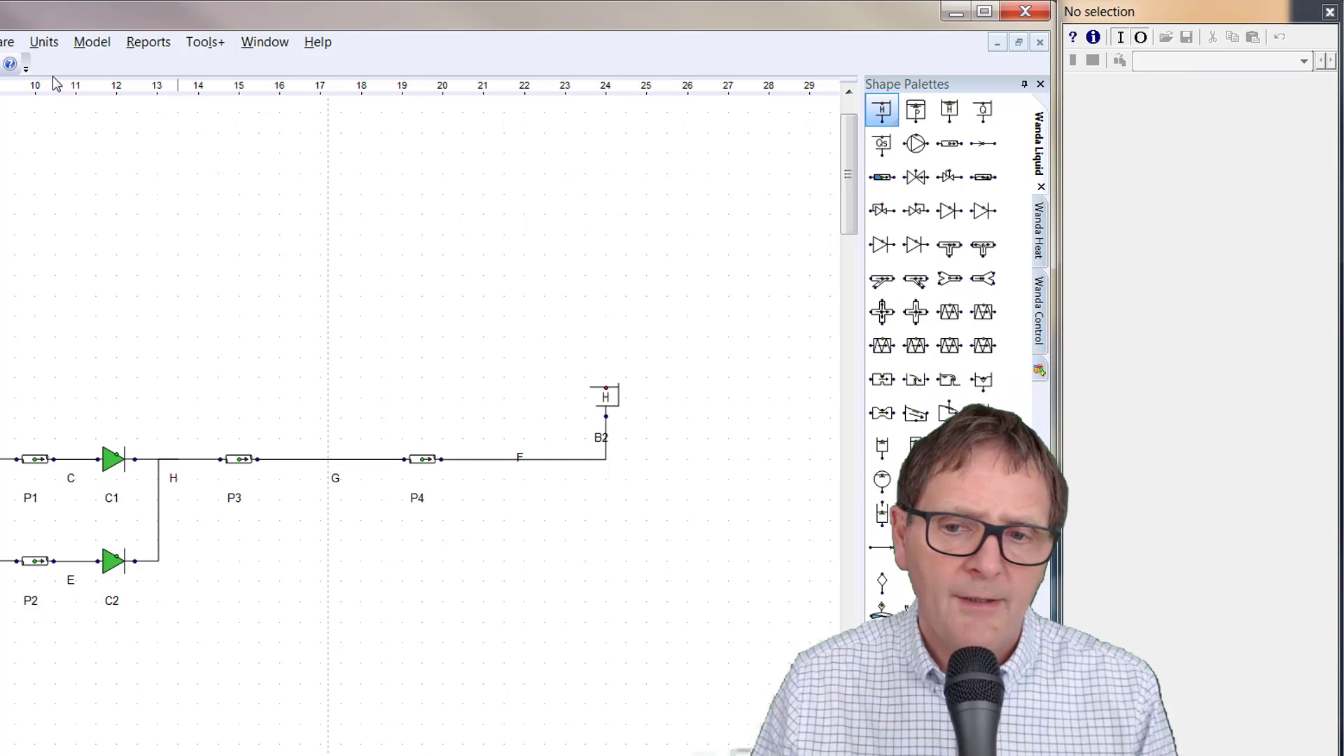
pyautogui.click(92, 43)
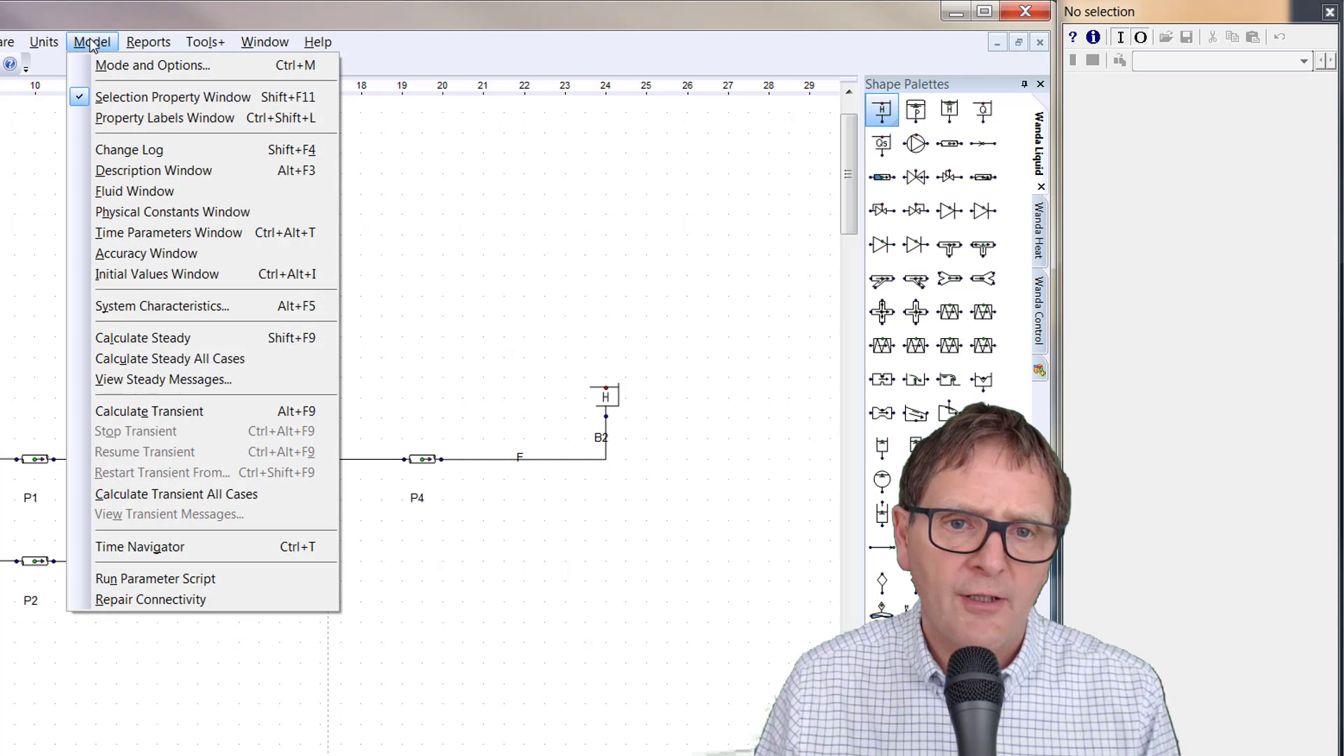
pyautogui.click(161, 413)
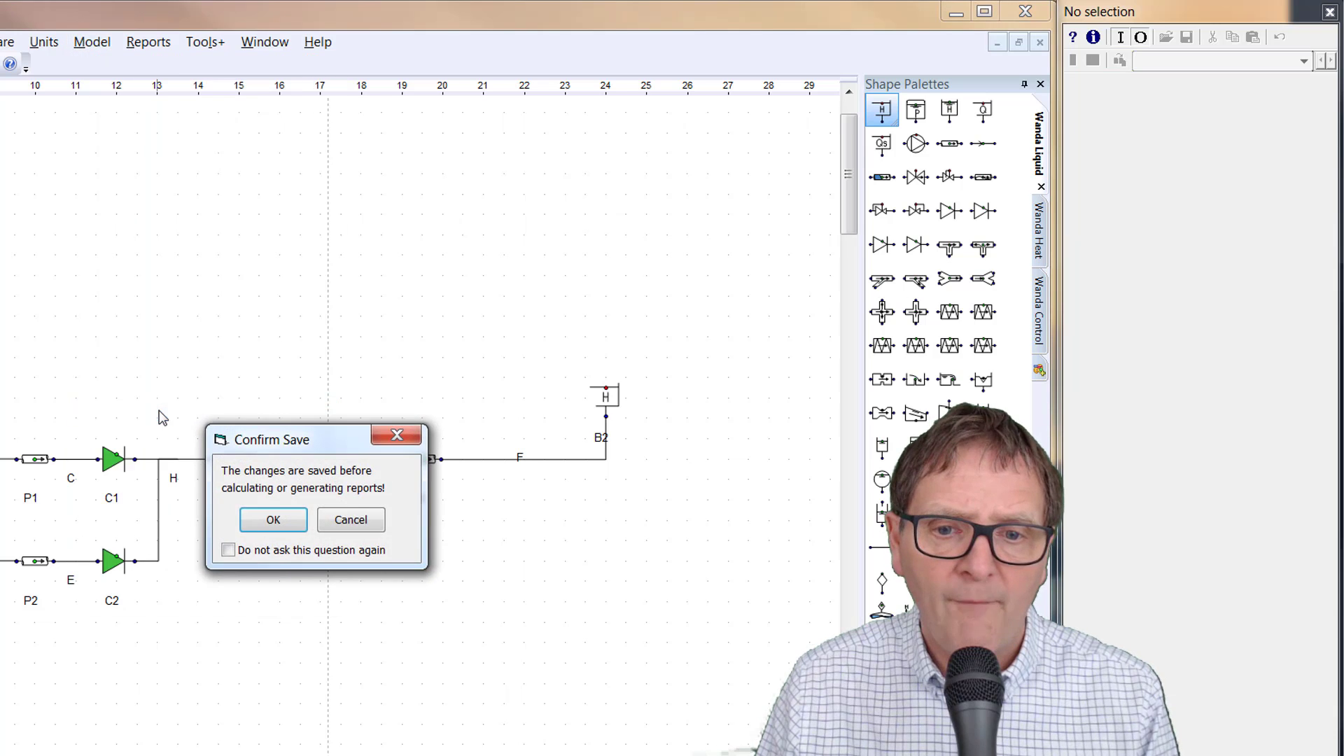
pyautogui.click(258, 524)
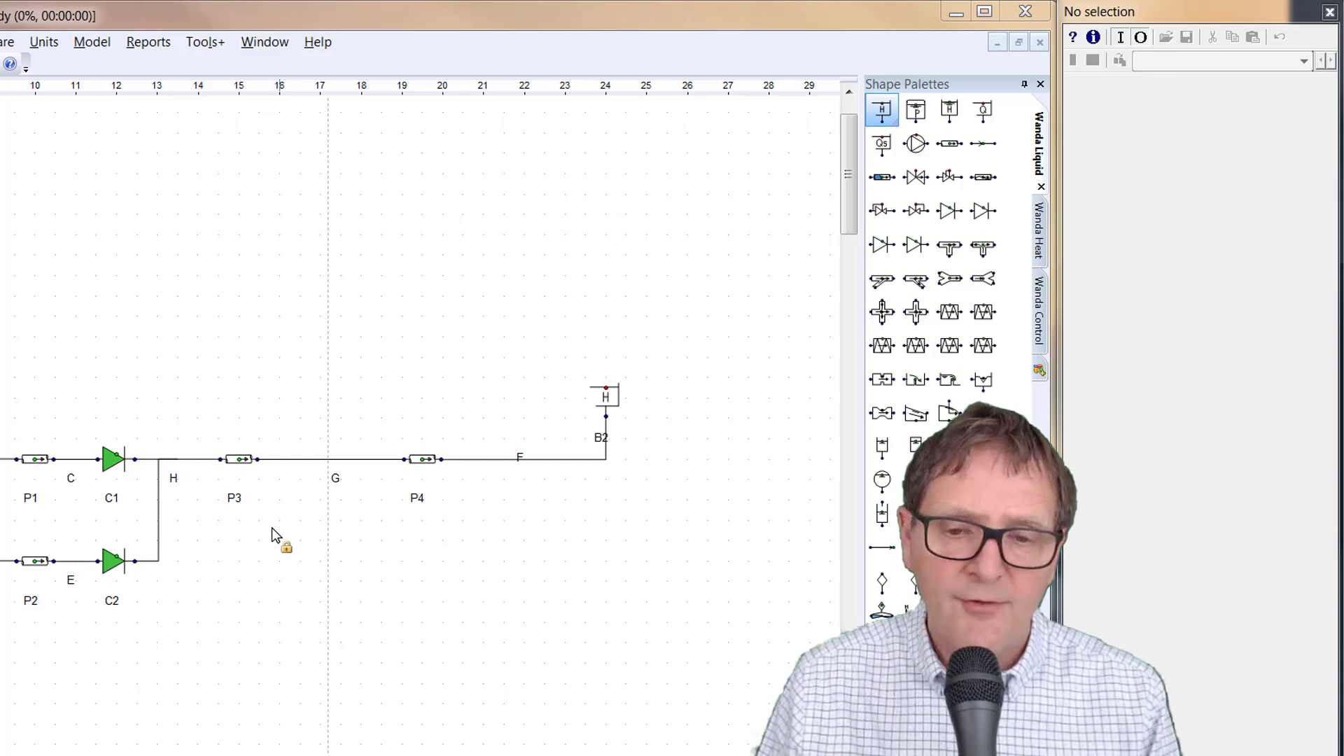
# Plot pipe P4's Discharge 2 over time, review the chart and close it
pyautogui.click(421, 462)
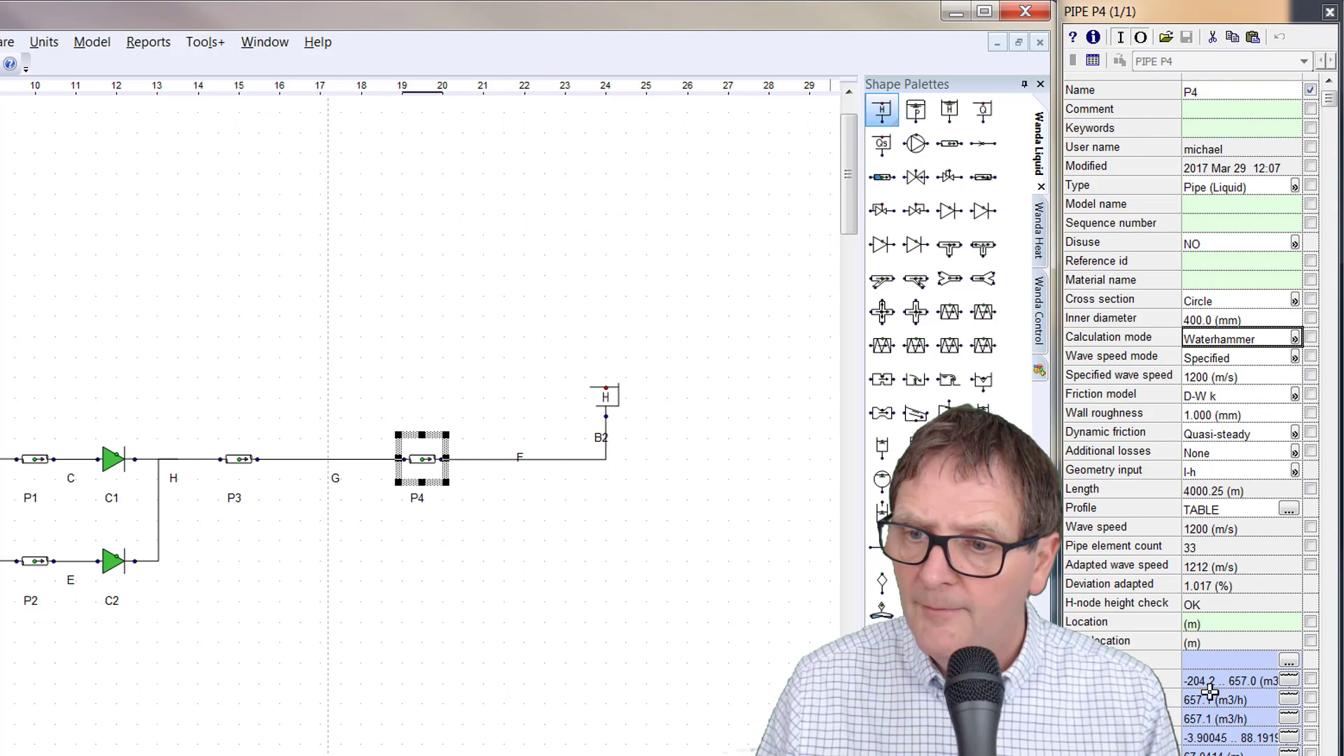
pyautogui.click(1287, 718)
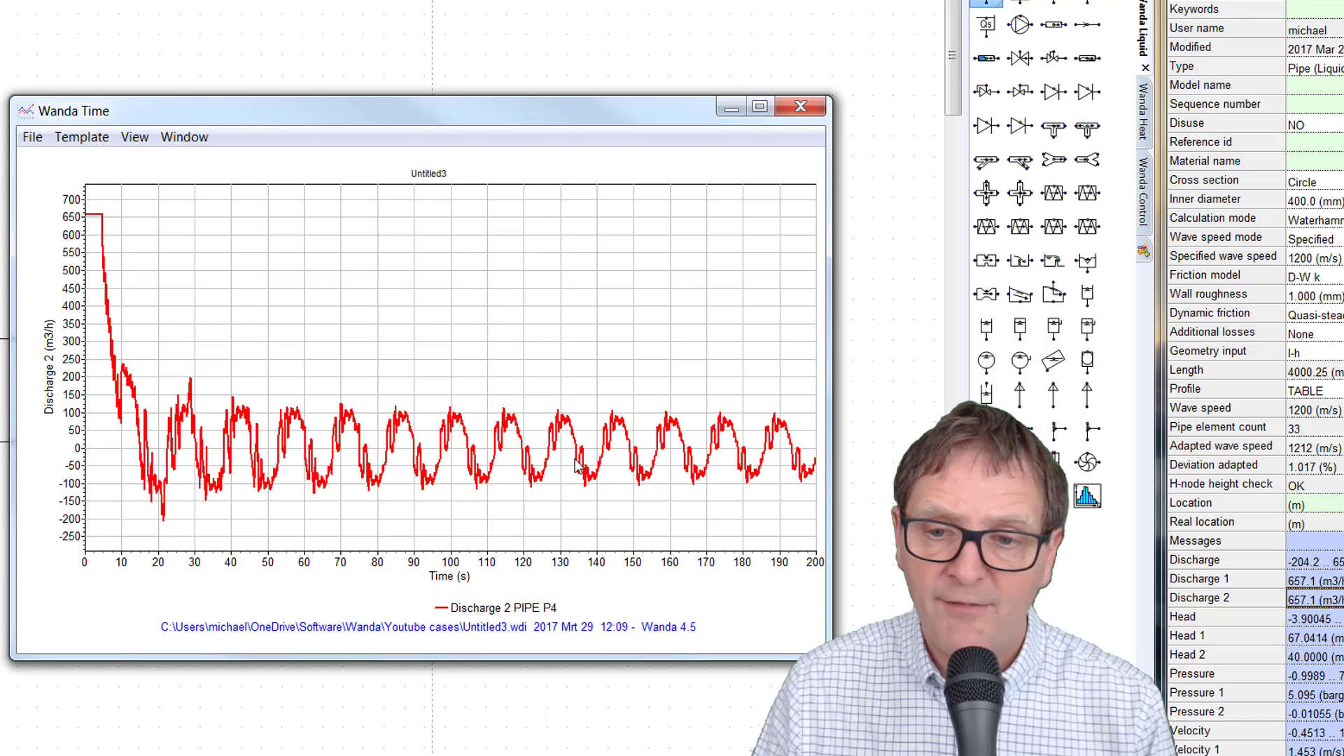
pyautogui.click(800, 107)
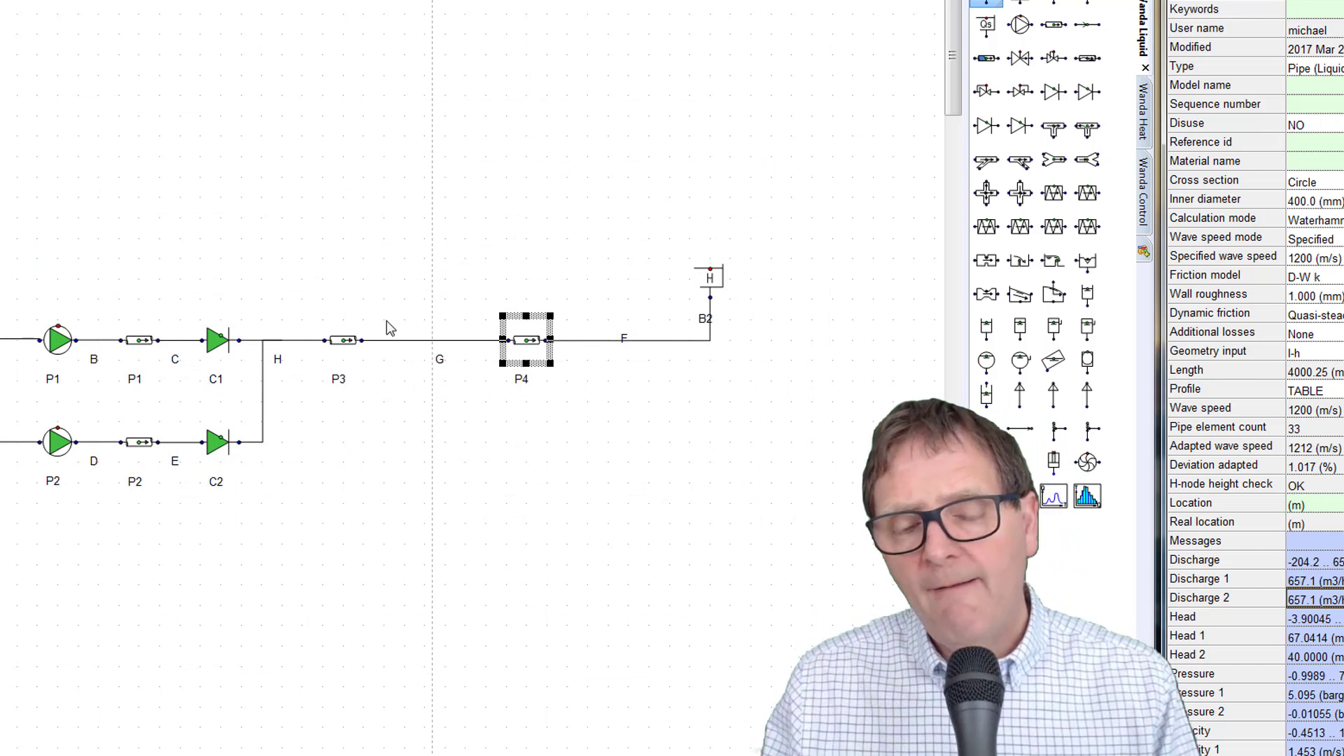
# Plot the head and pressure at H-node G over time, examine the pressure chart beside the pipeline and close it
pyautogui.click(412, 341)
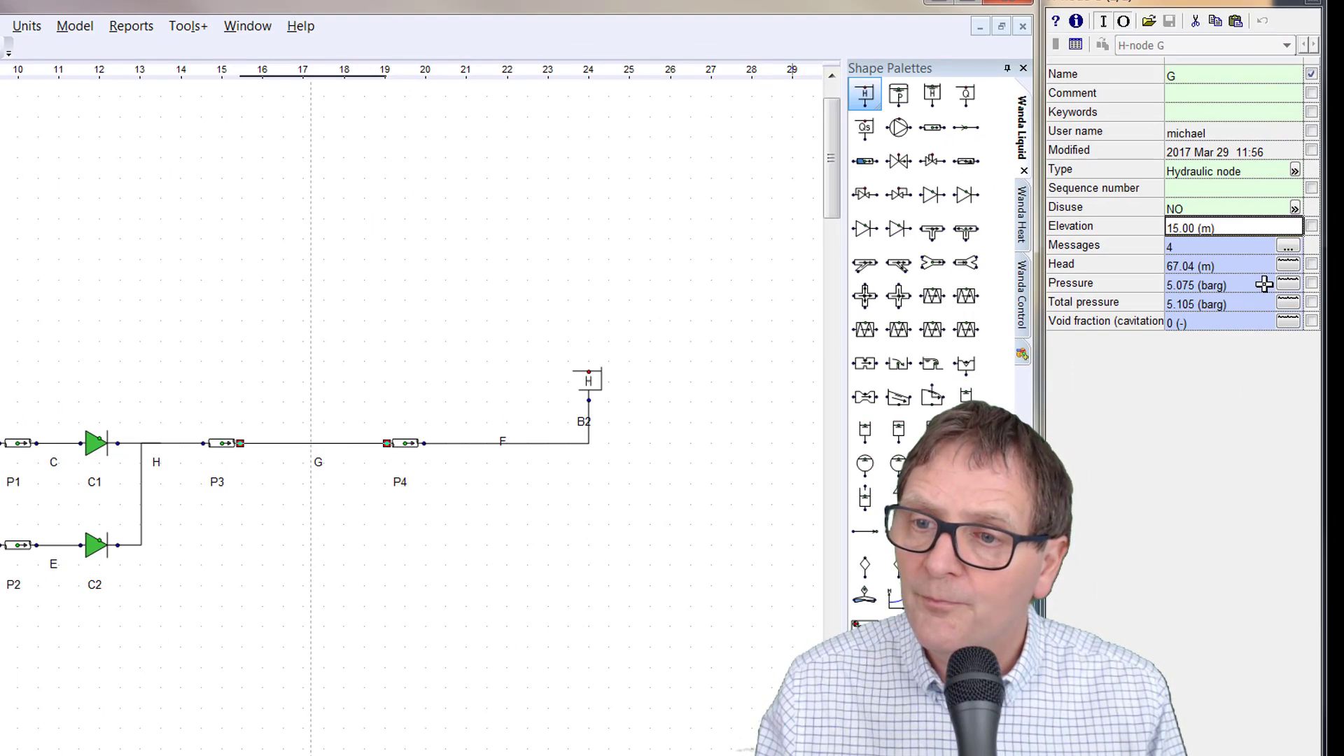
pyautogui.click(1292, 266)
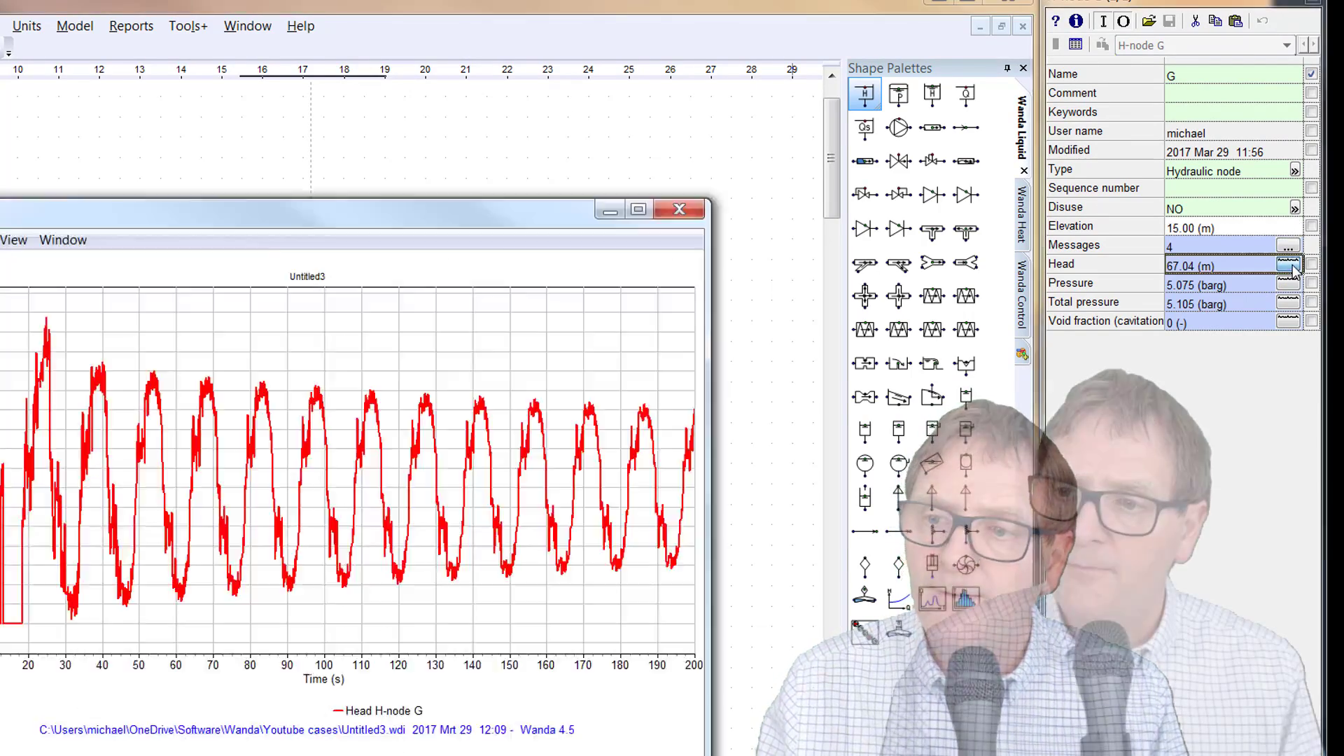
pyautogui.click(1289, 284)
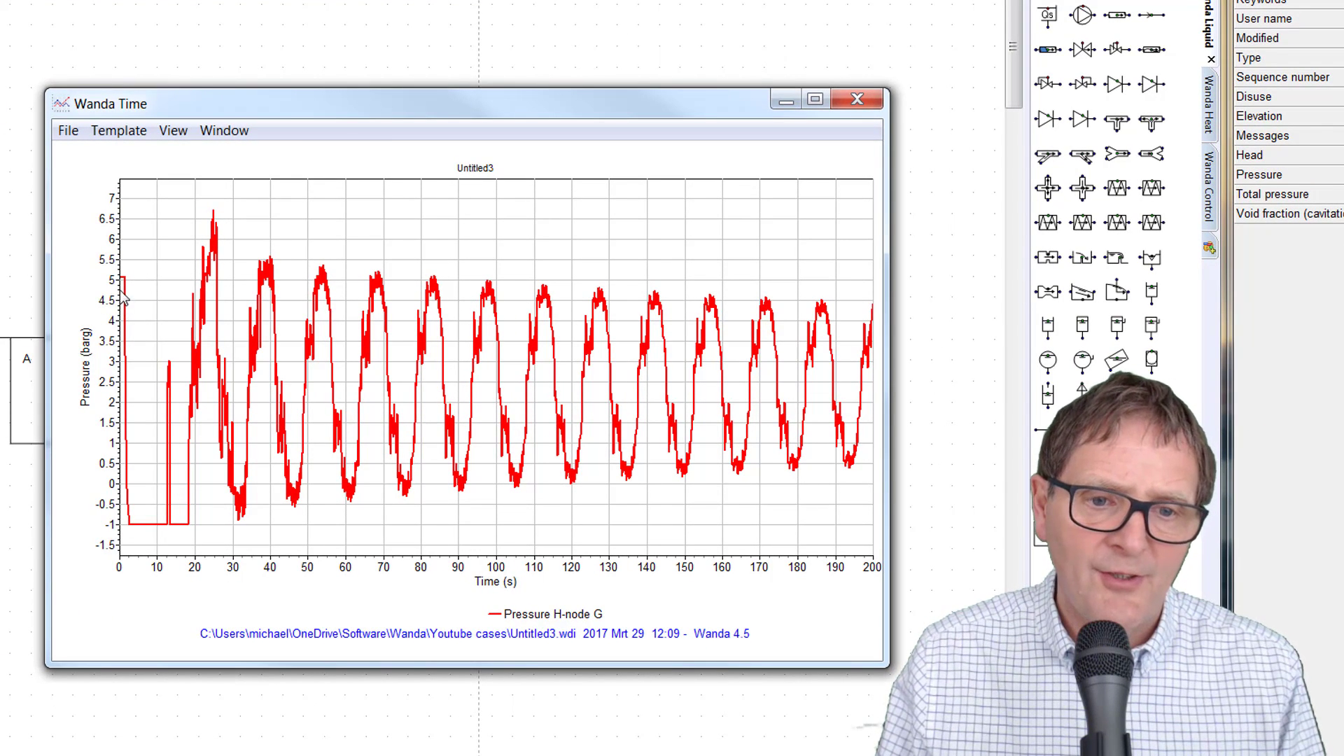
pyautogui.moveTo(289, 110); pyautogui.dragTo(777, 77)
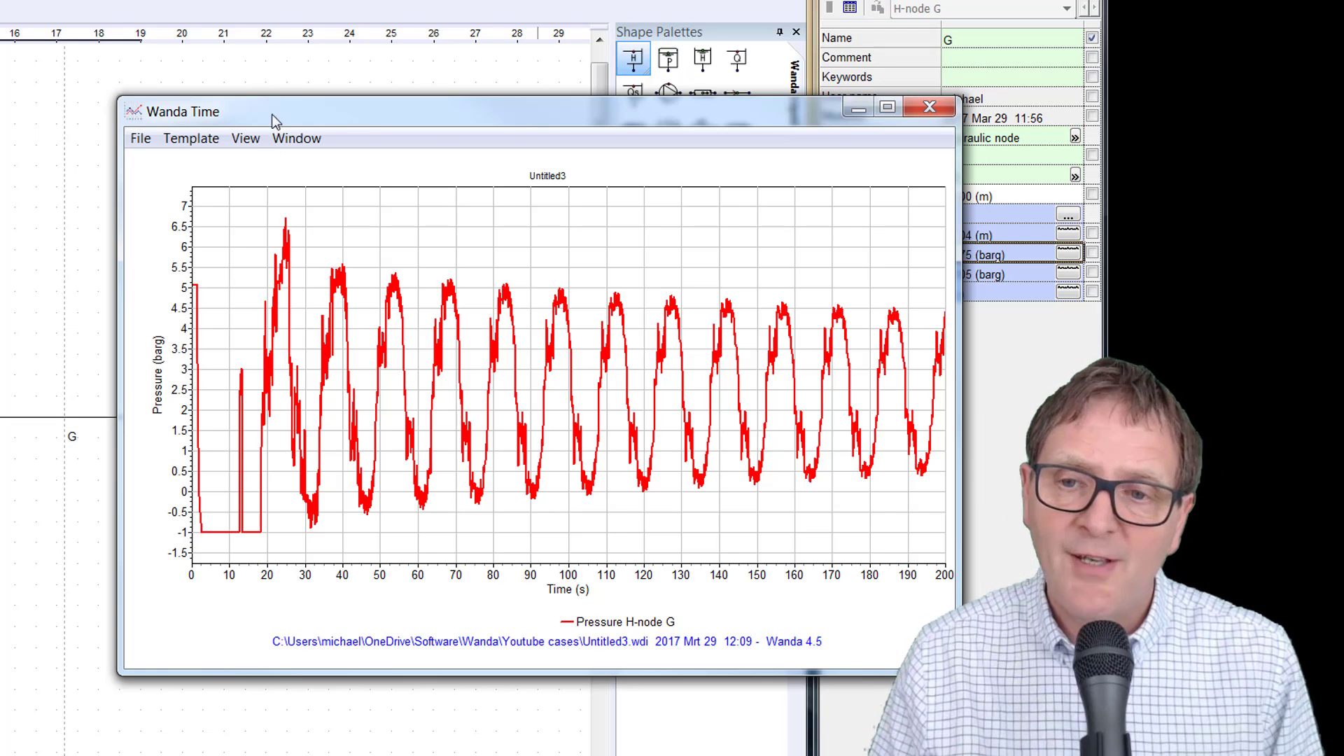
pyautogui.moveTo(440, 119); pyautogui.dragTo(582, 133)
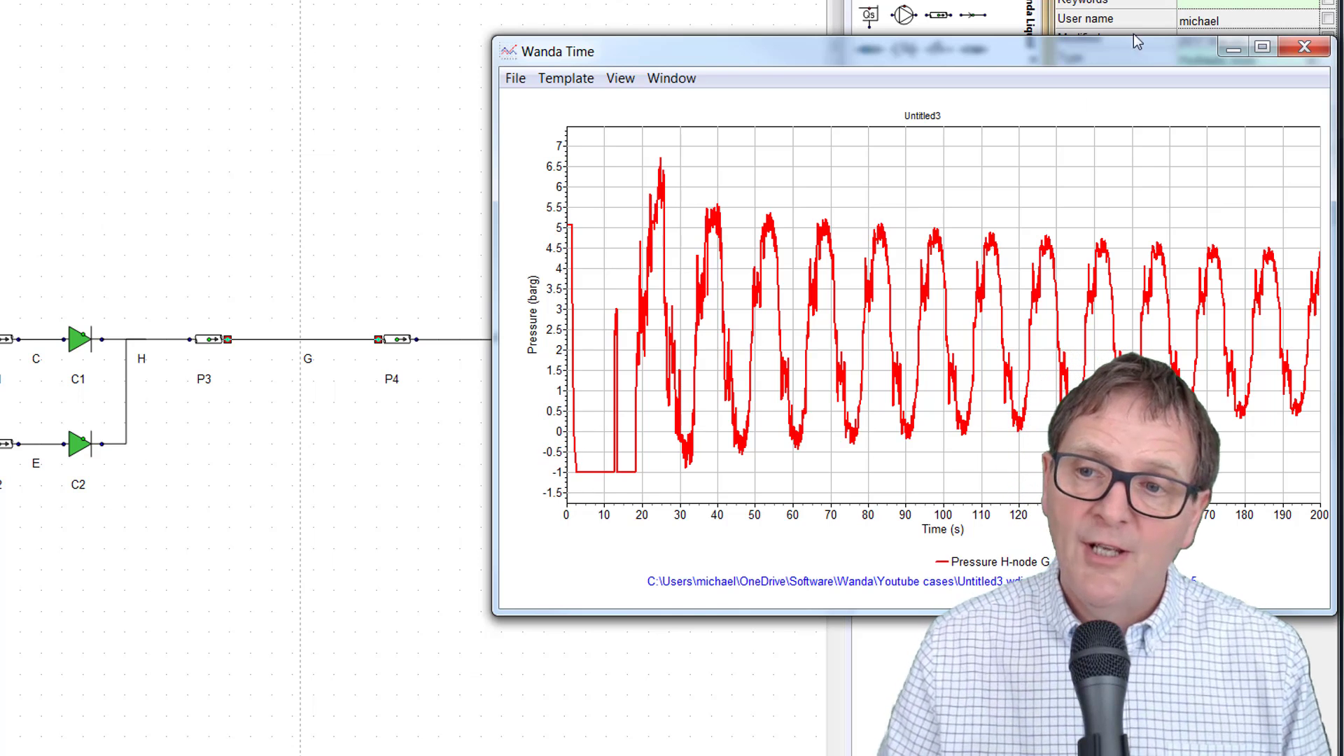
pyautogui.moveTo(1057, 50); pyautogui.dragTo(1126, 34)
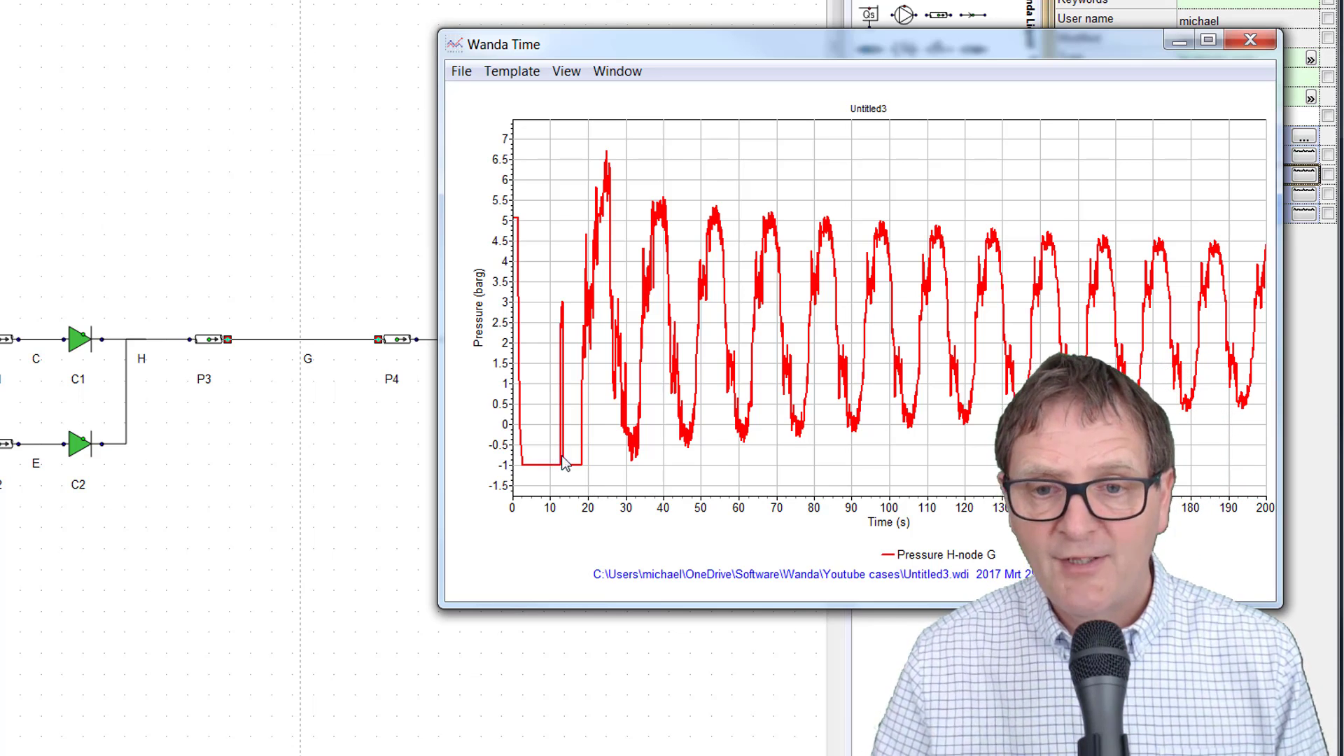
pyautogui.click(1250, 42)
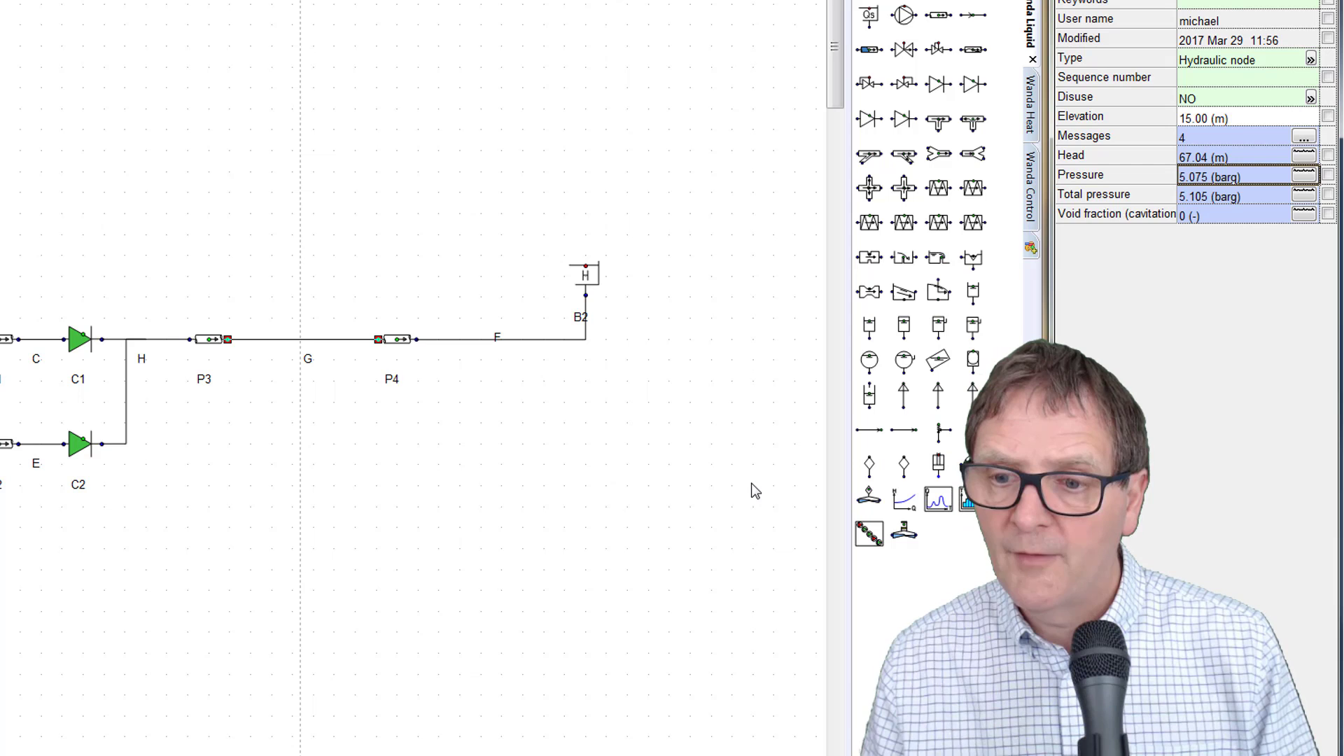
# Add a discharge-coefficient vent on the line between pipes P3 and P4 with an elevation offset of 0 m
pyautogui.click(870, 465)
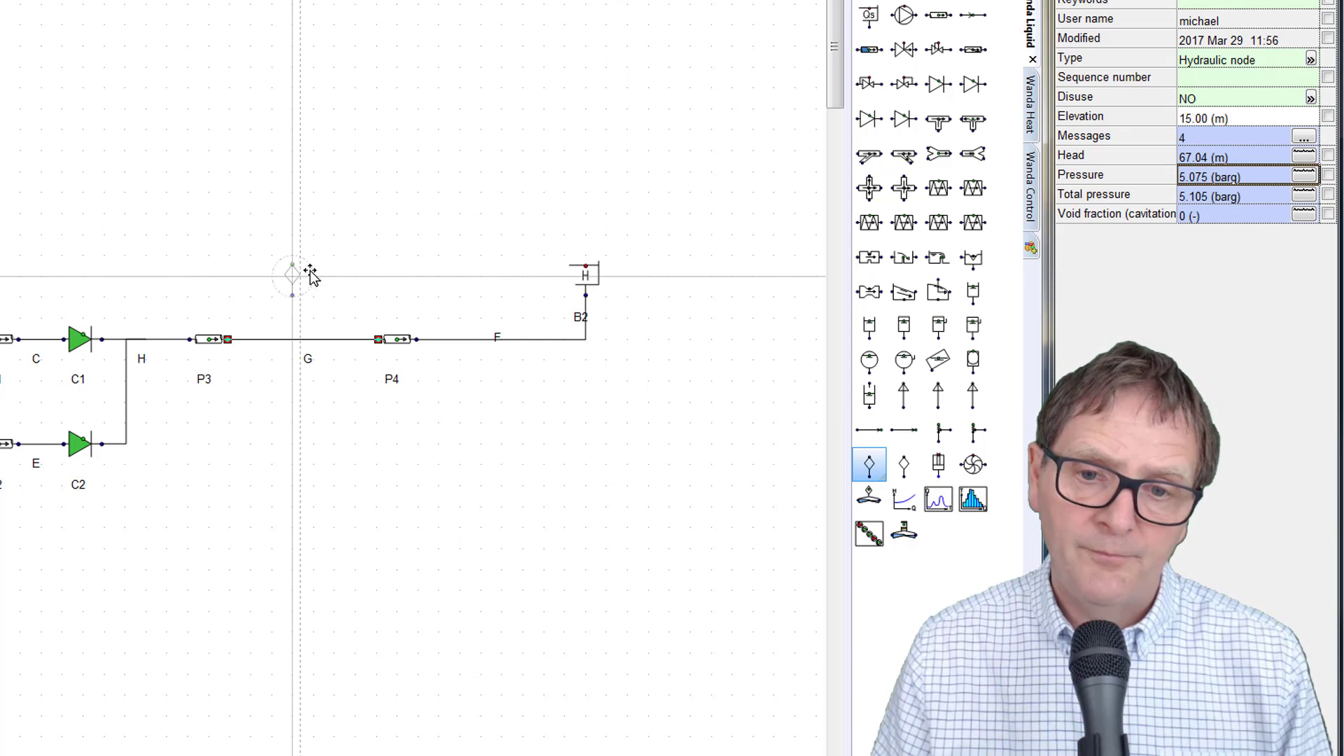
pyautogui.click(333, 275)
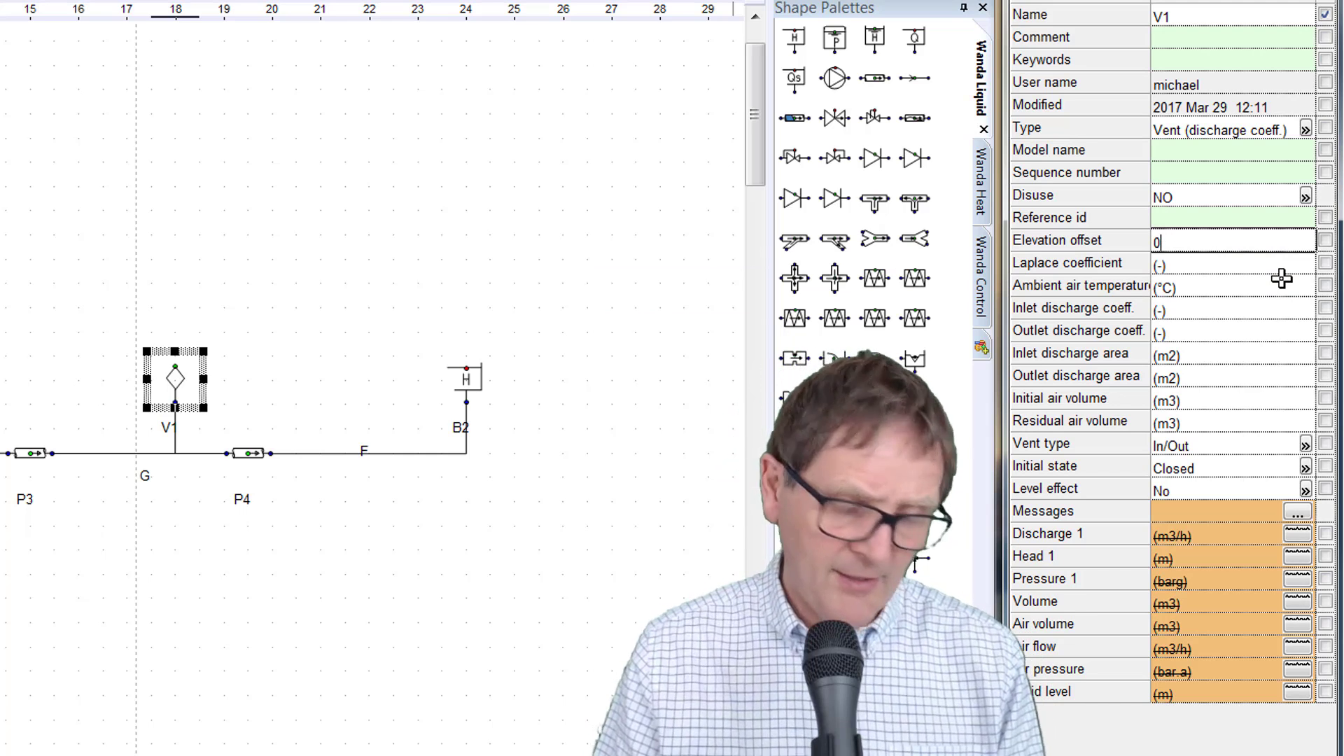
pyautogui.press('Escape')
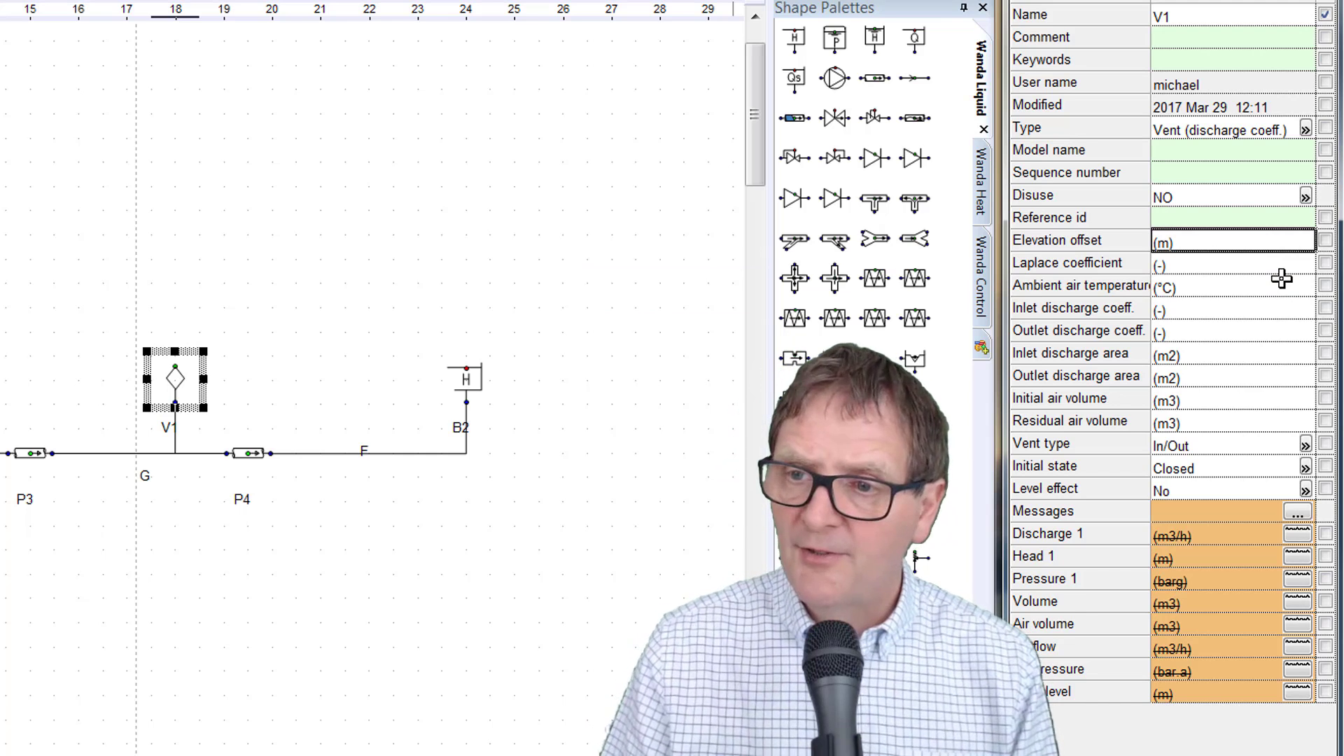
pyautogui.write('0')
# Set the vent's Laplace coefficient to 1.4 and its ambient air temperature to 20 °C
pyautogui.click(1267, 266)
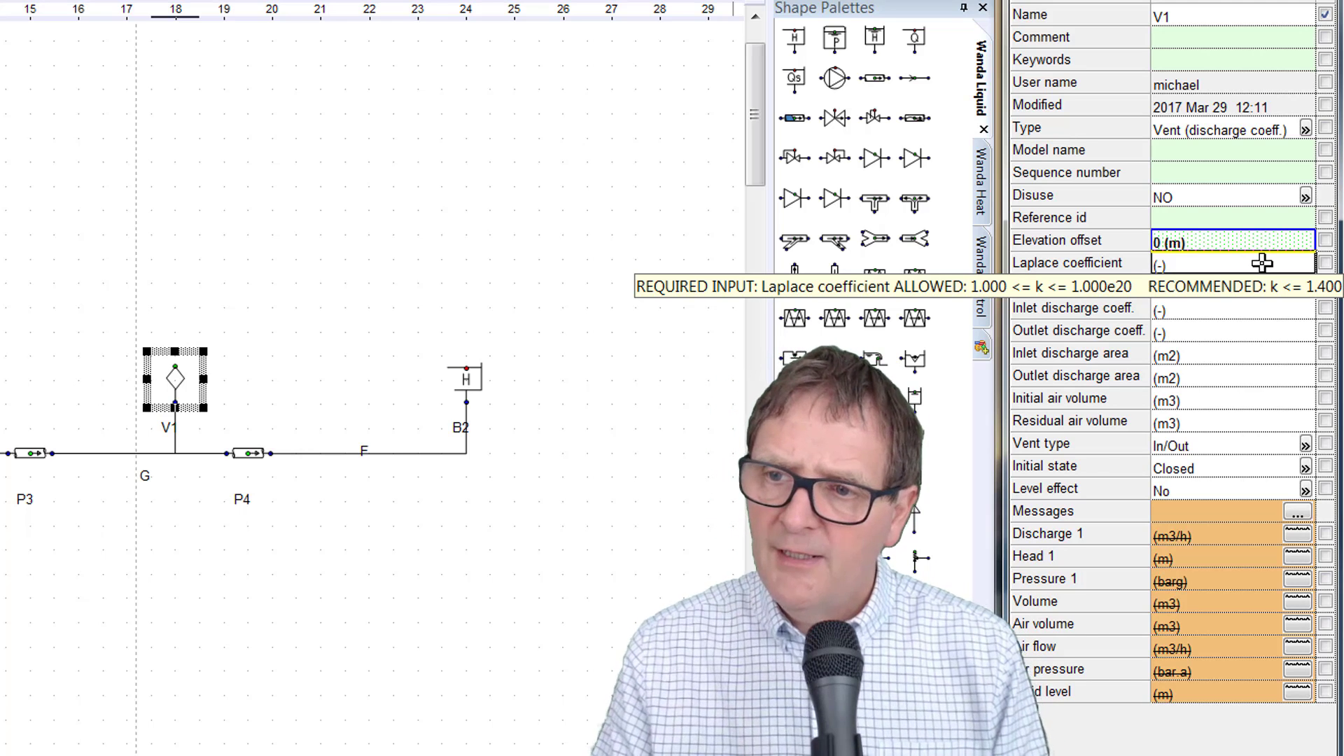
pyautogui.write('1.')
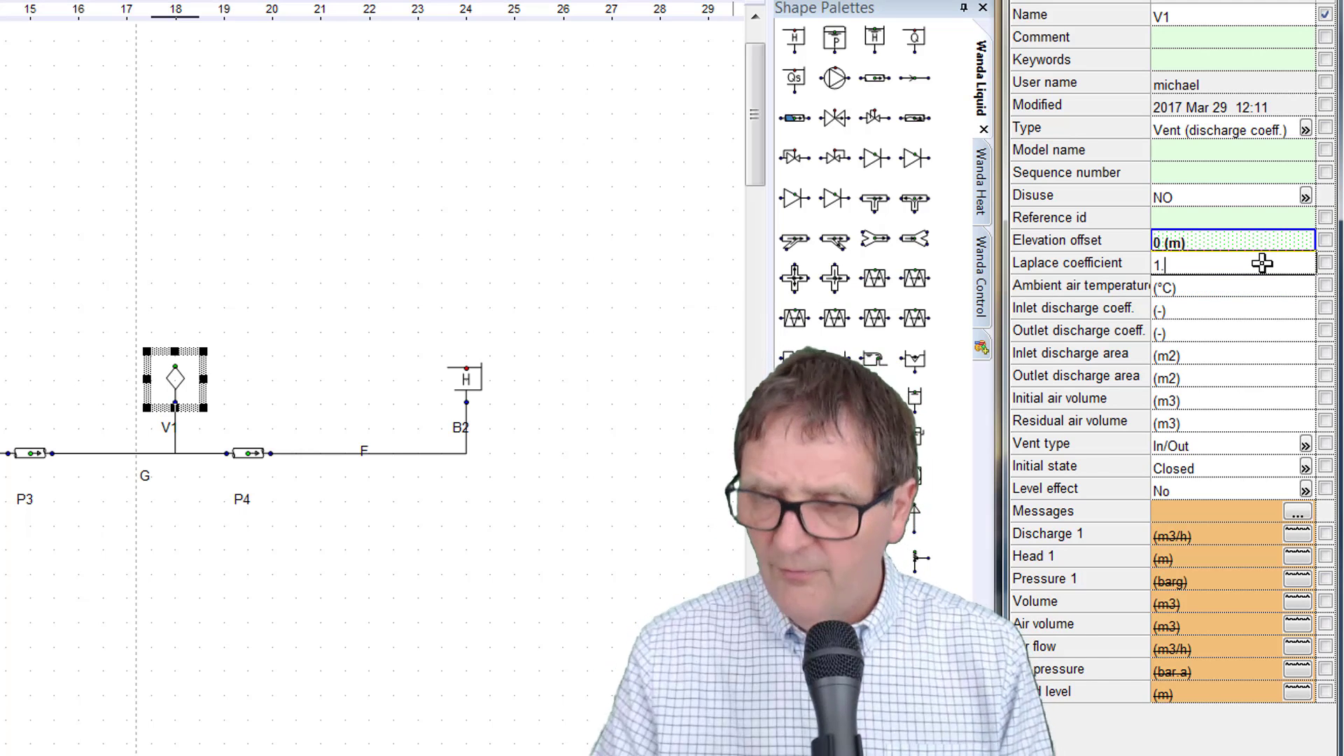
pyautogui.write('4')
pyautogui.press('Return')
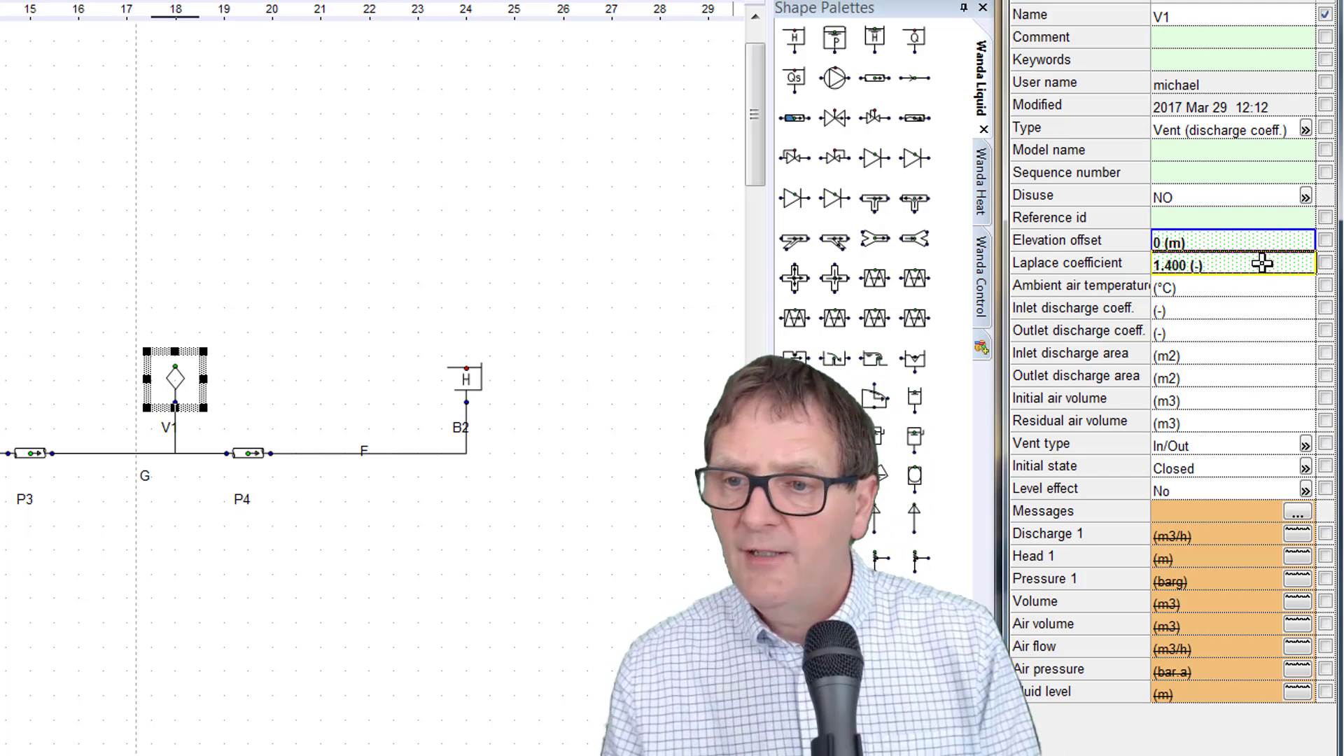
pyautogui.click(1246, 288)
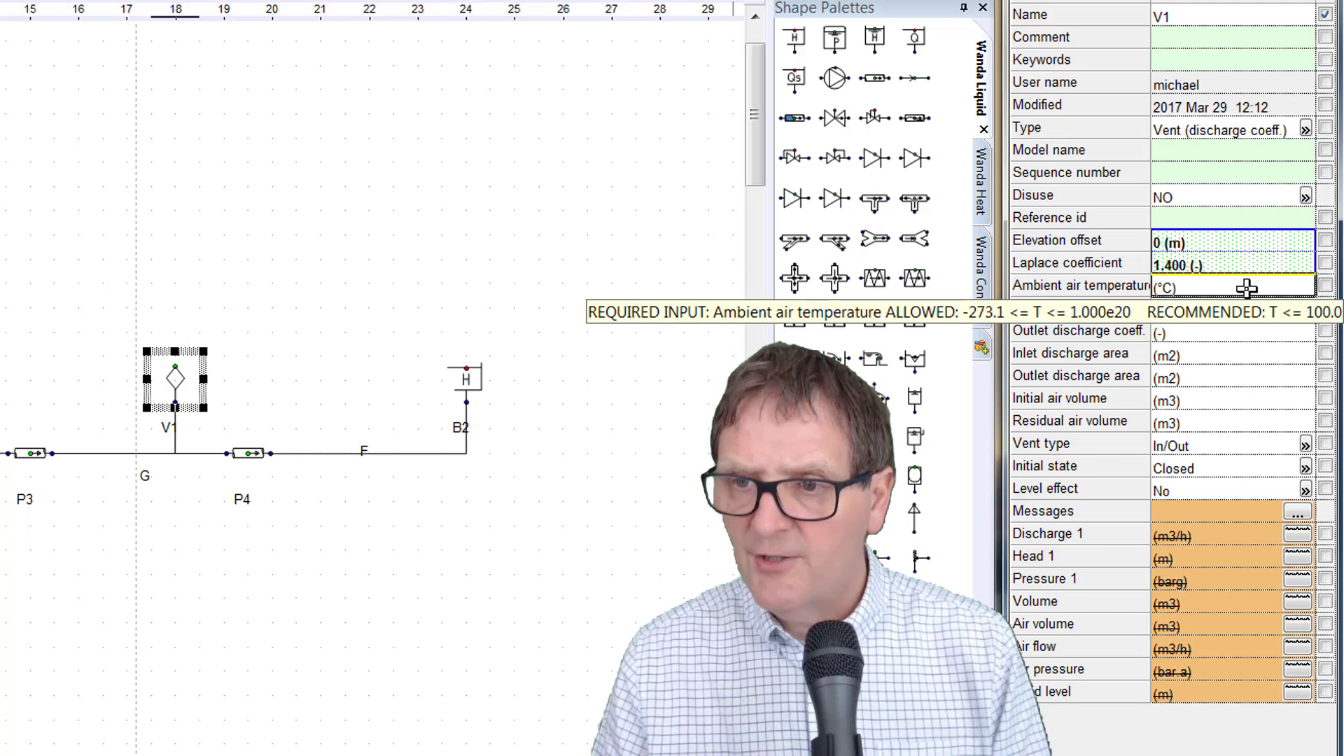
pyautogui.write('20')
pyautogui.press('Return')
# Set the vent's inlet and outlet discharge coefficients to 0.7
pyautogui.click(1222, 310)
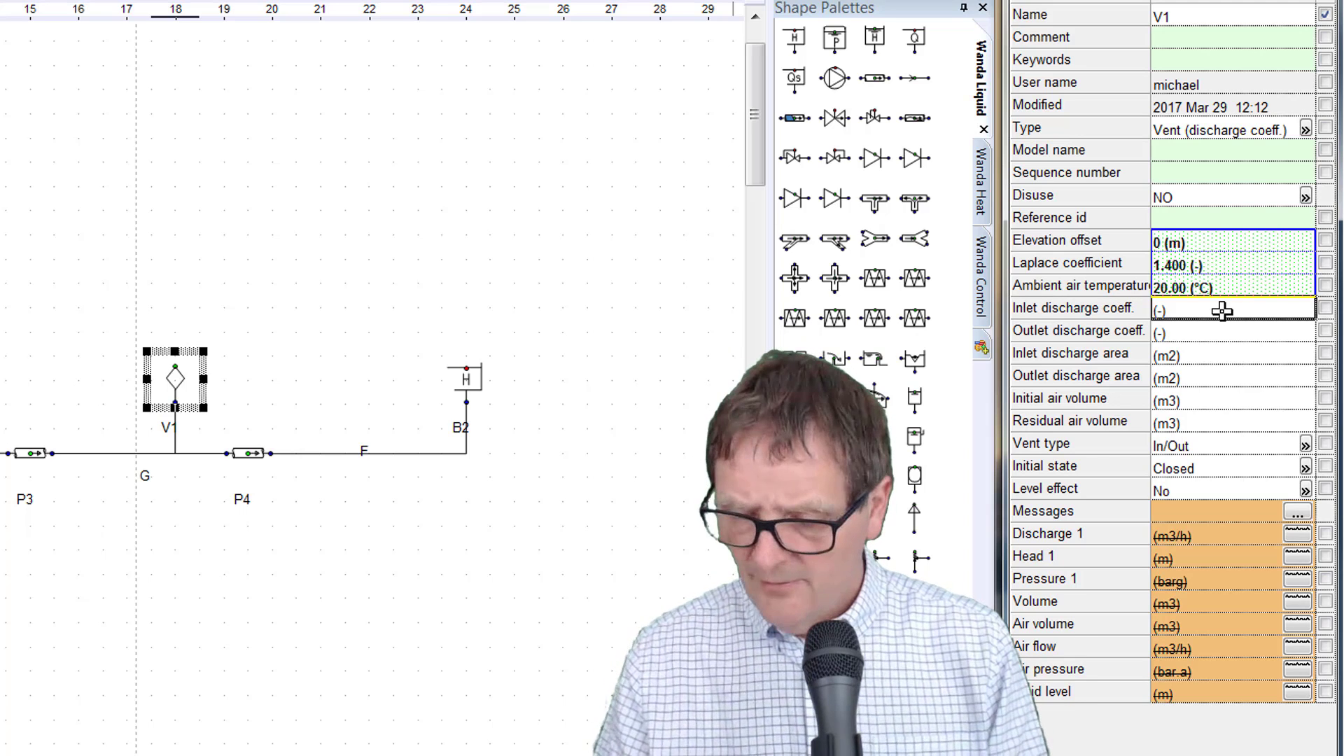
pyautogui.write('0.7')
pyautogui.press('Return')
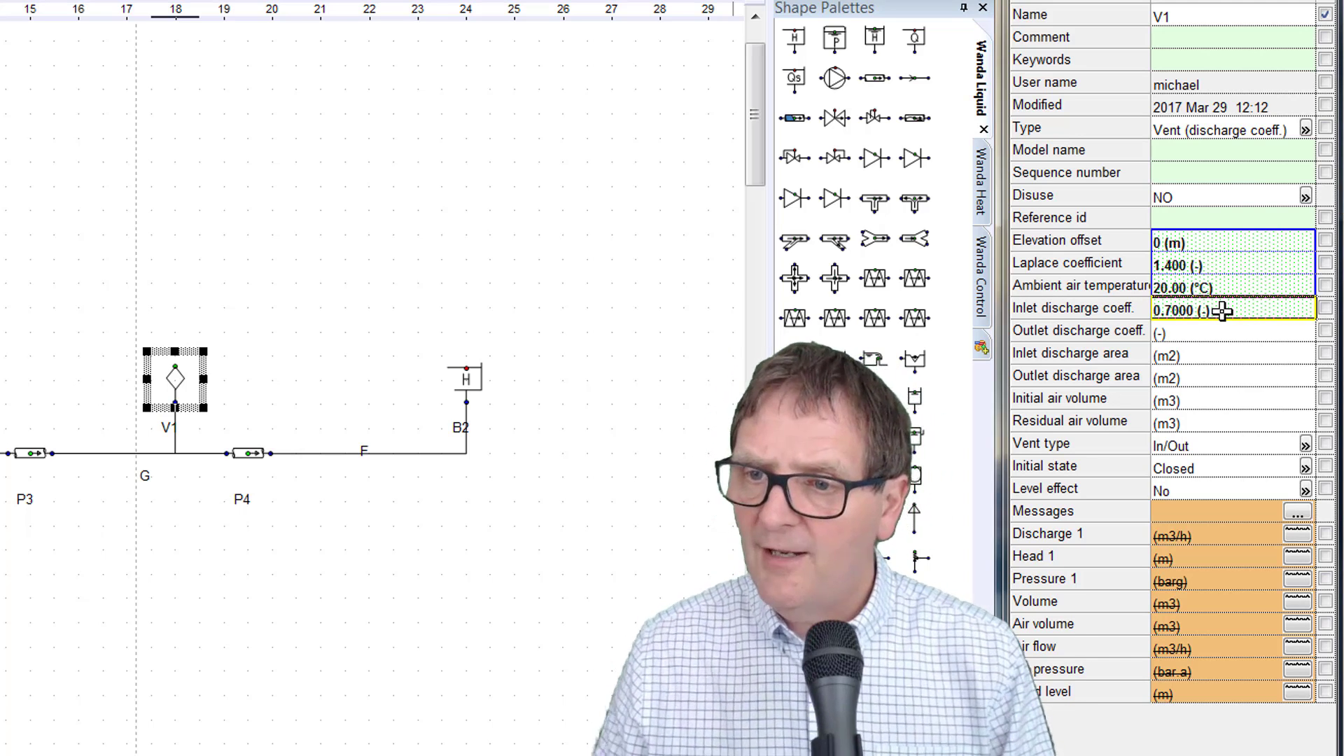
pyautogui.click(1211, 327)
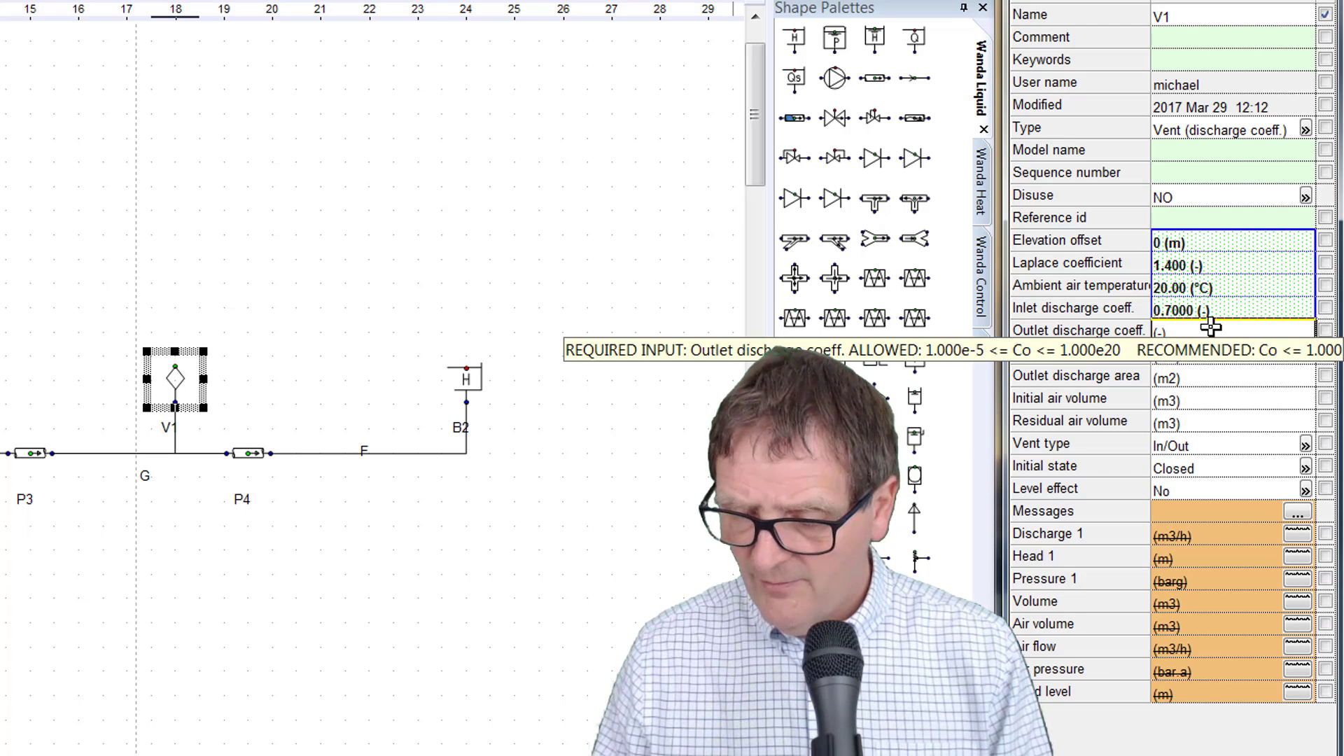
pyautogui.write('.7')
pyautogui.press('Return')
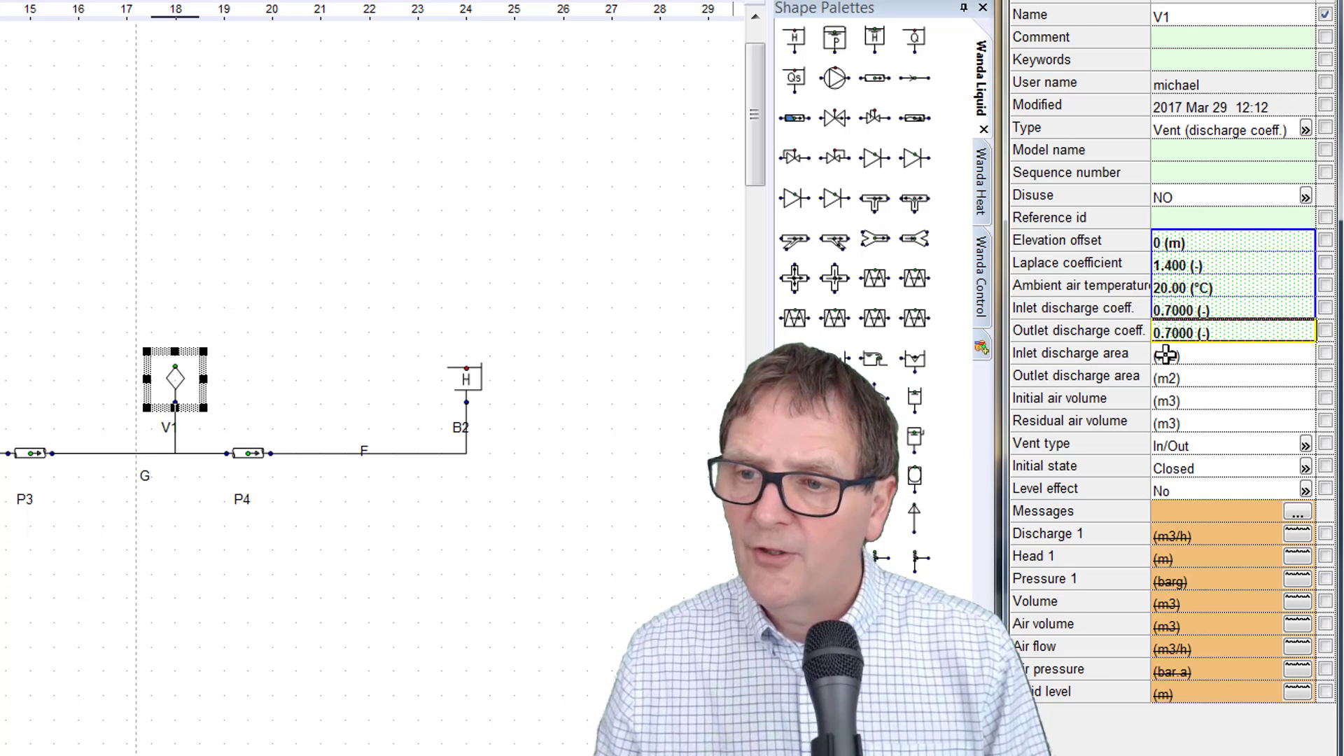
# Set the vent's inlet and outlet discharge areas to 3850e-6 m2 each
pyautogui.click(1204, 359)
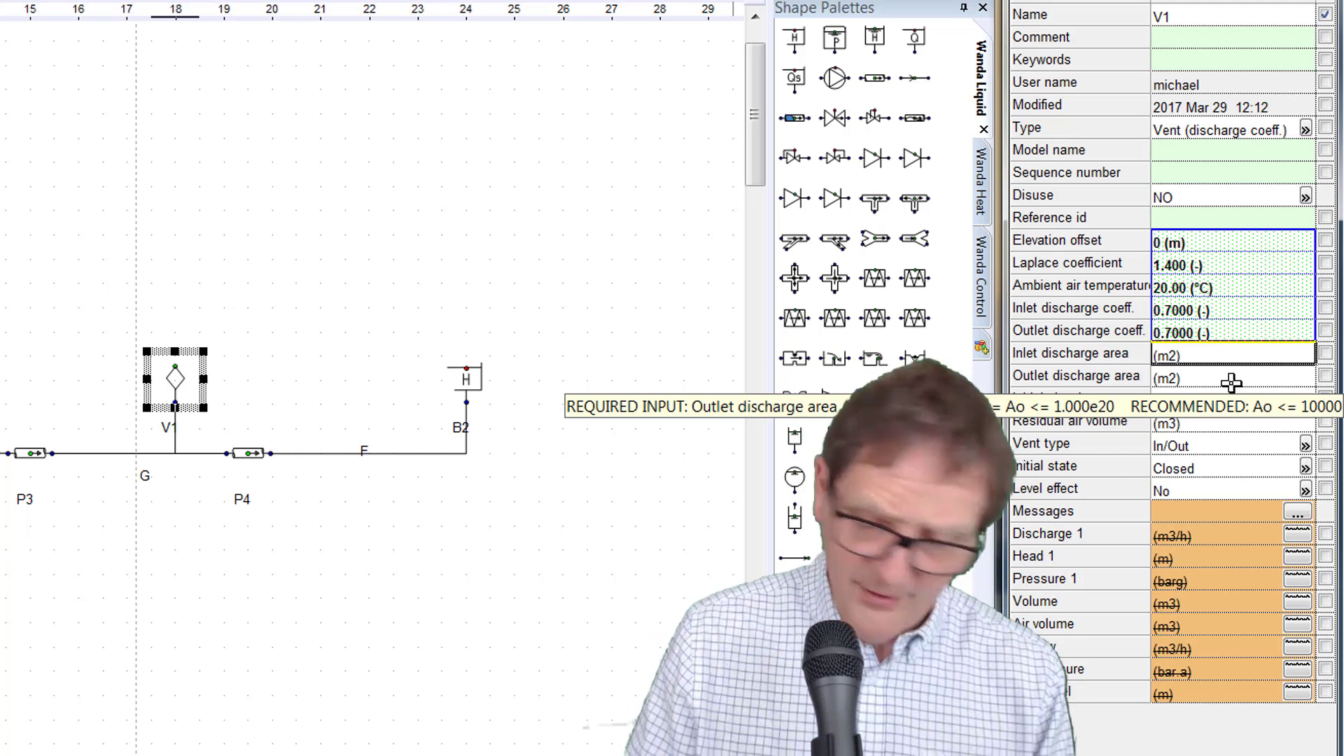
pyautogui.write('385')
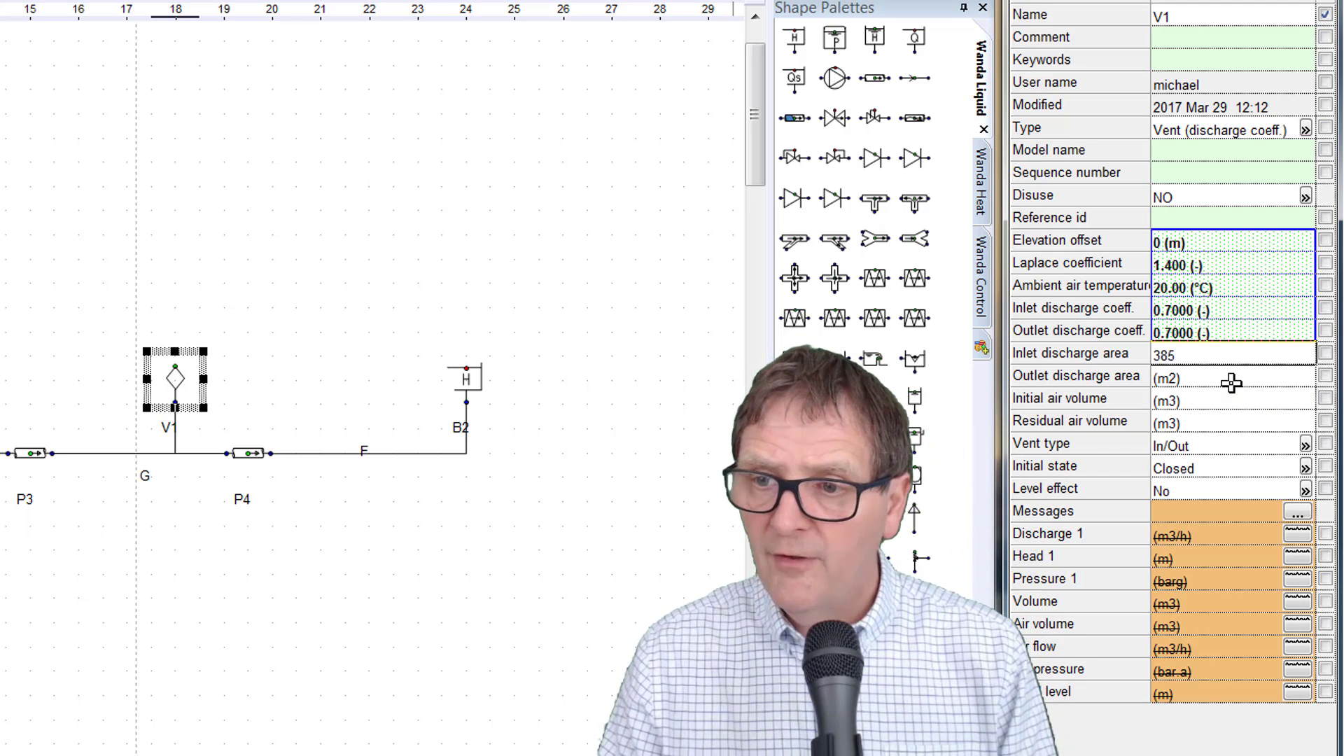
pyautogui.write('0e-6')
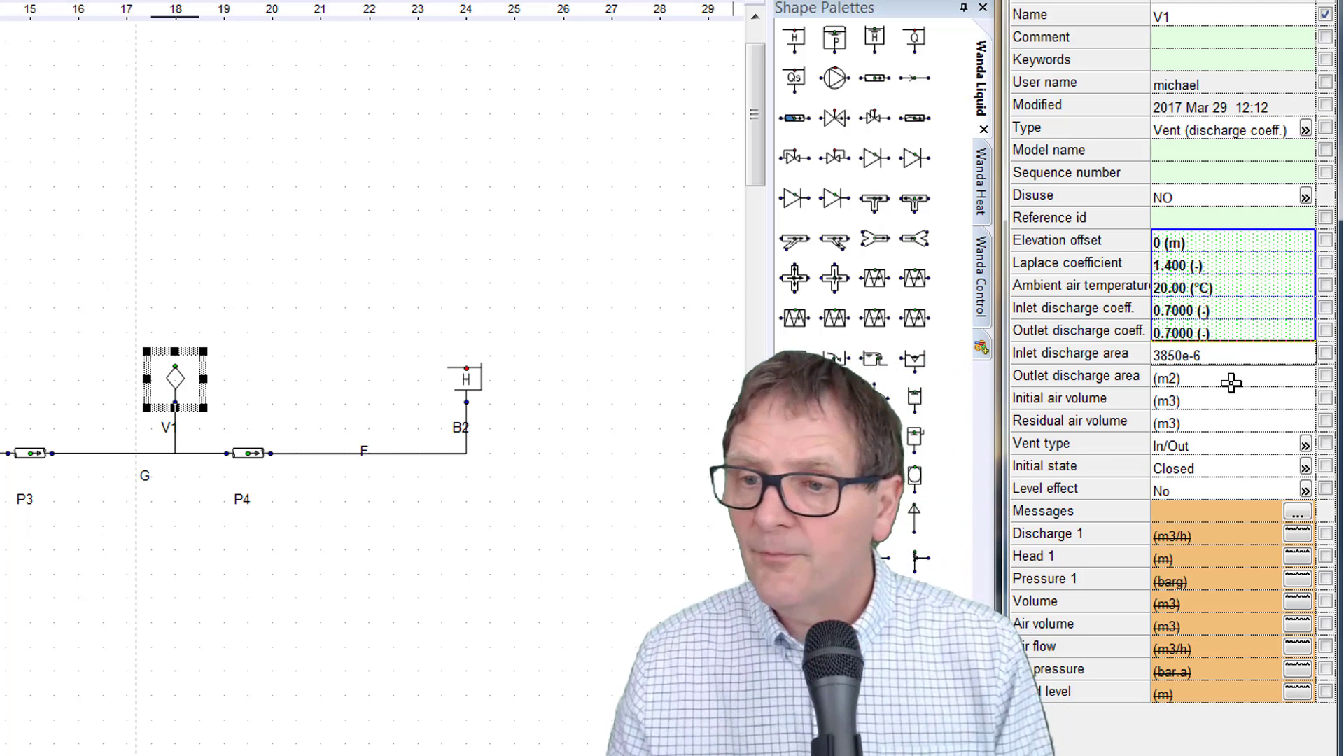
pyautogui.click(1229, 379)
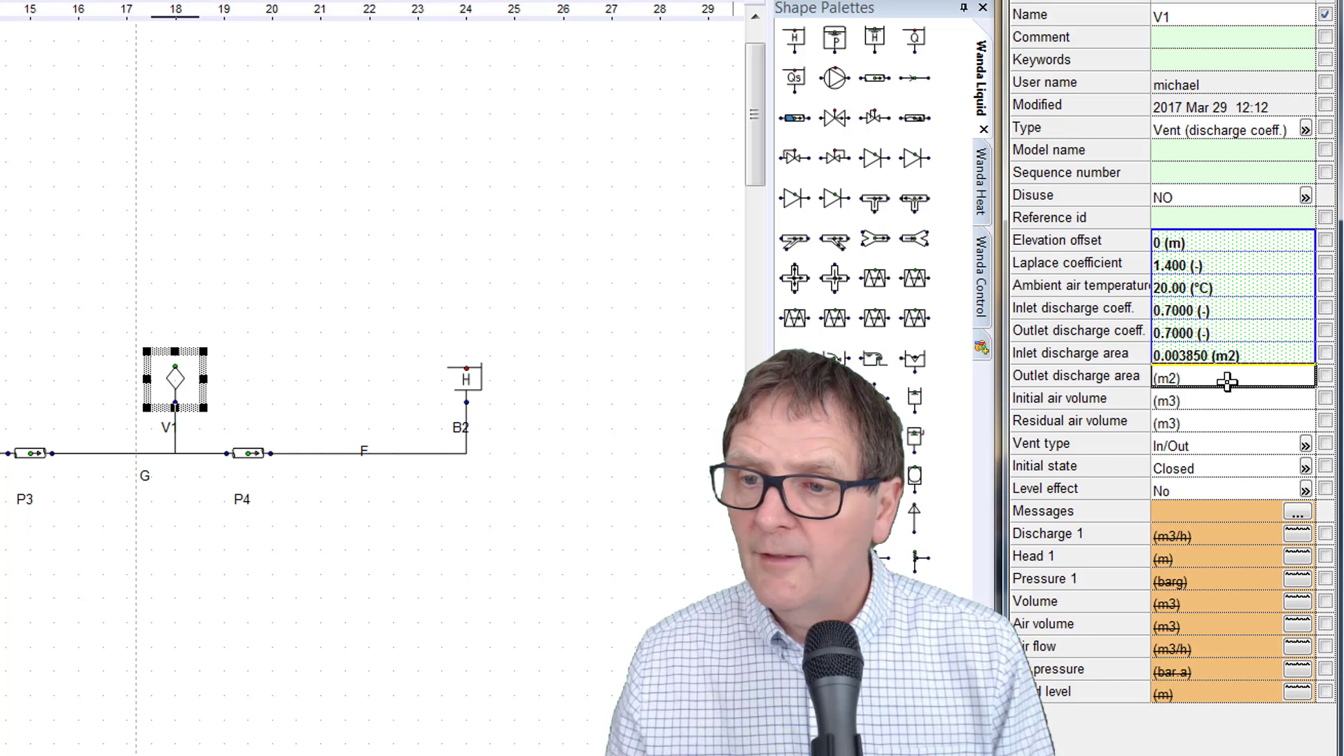
pyautogui.write('3850e-6')
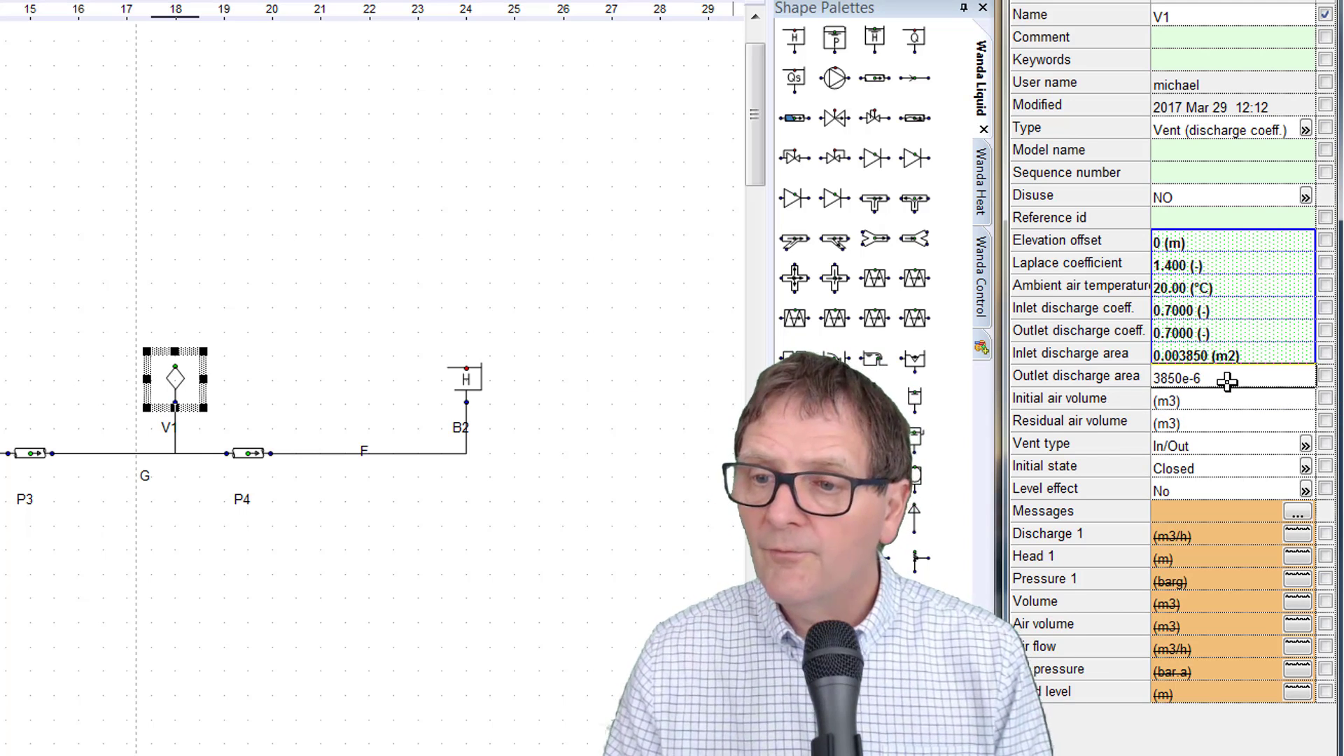
pyautogui.press('Return')
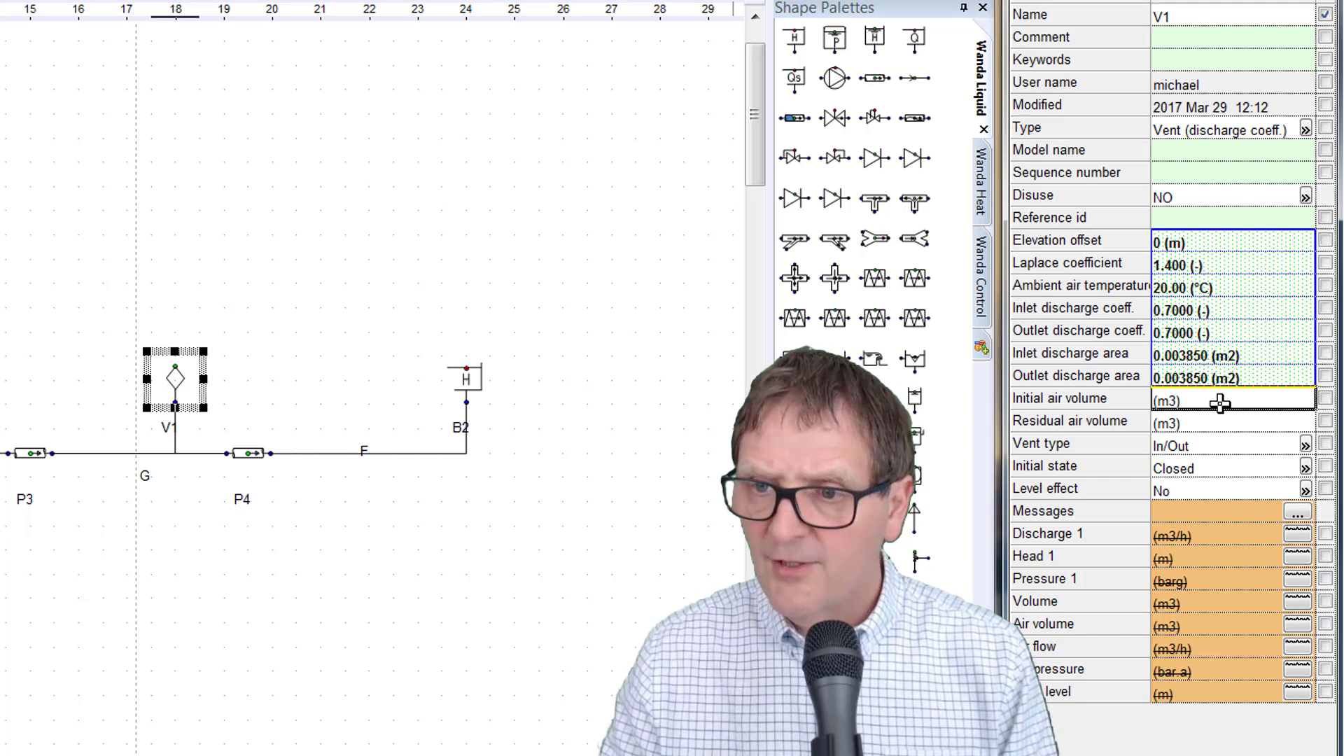
# Set the vent's initial air volume to 0 m3 and its residual air volume to 0.1 m3
pyautogui.click(1219, 402)
pyautogui.write('0')
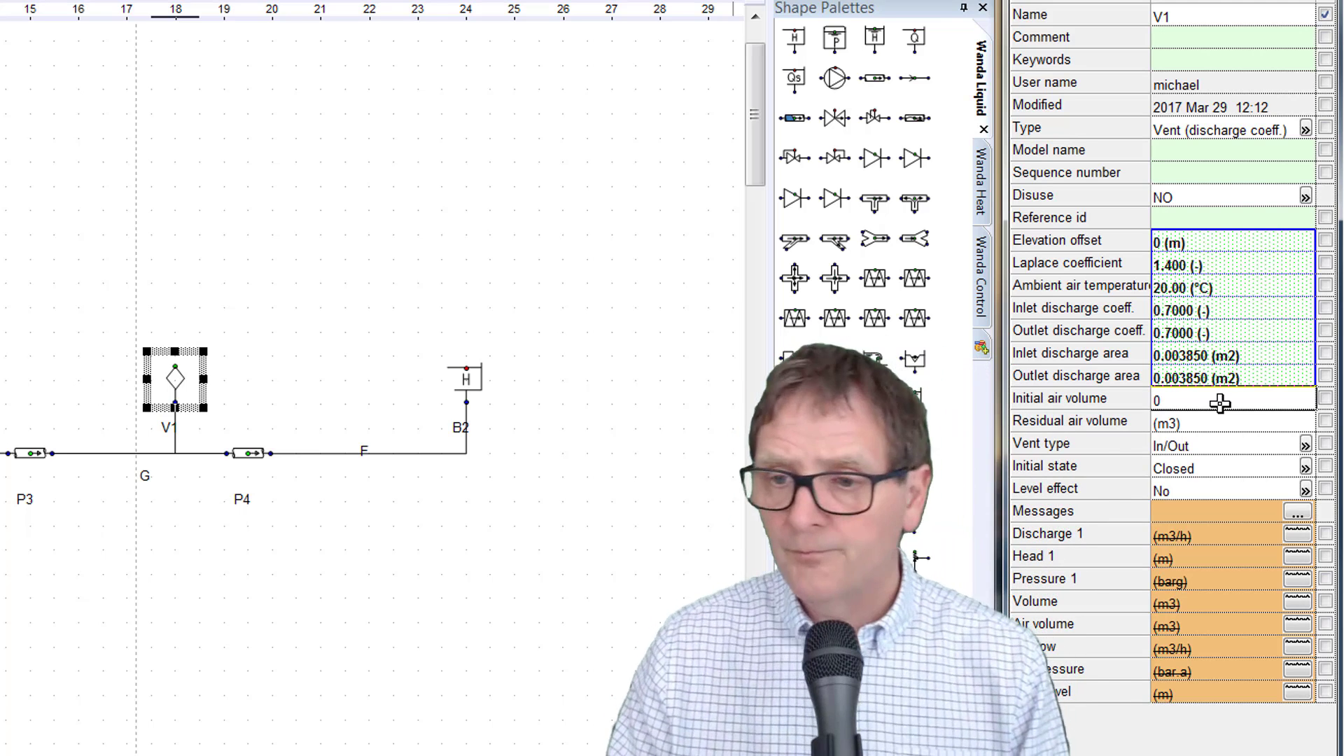
pyautogui.press('Return')
pyautogui.write('0.1')
pyautogui.click(1225, 444)
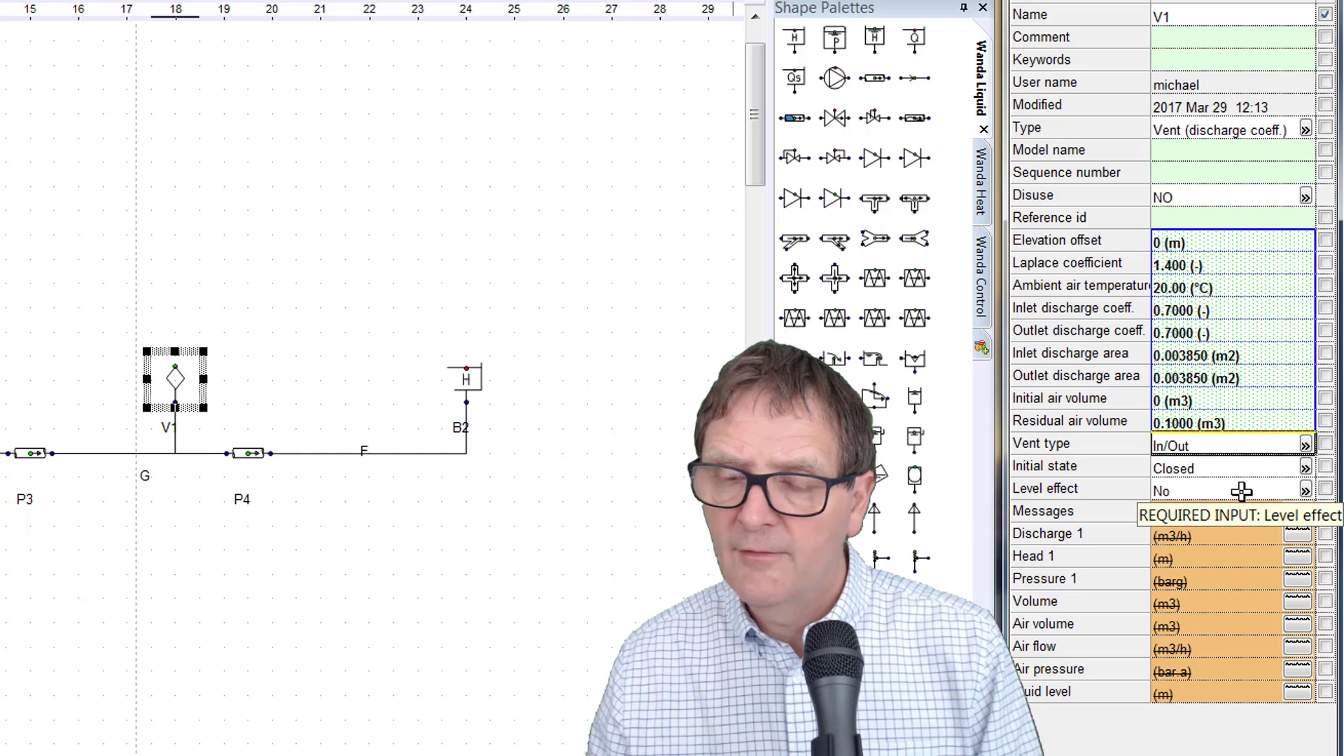
# Run the transient calculation for the pipeline with the vent, accepting the save of the changes
pyautogui.click(627, 637)
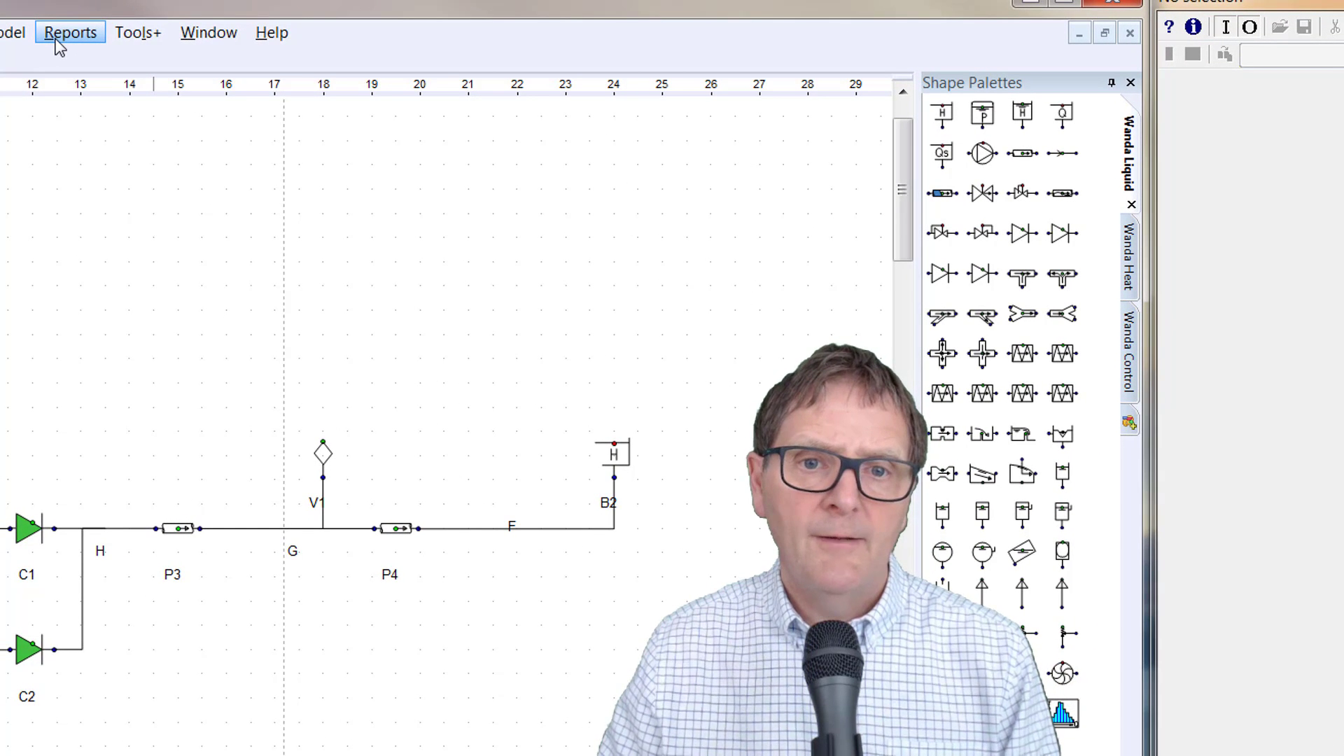
pyautogui.click(17, 35)
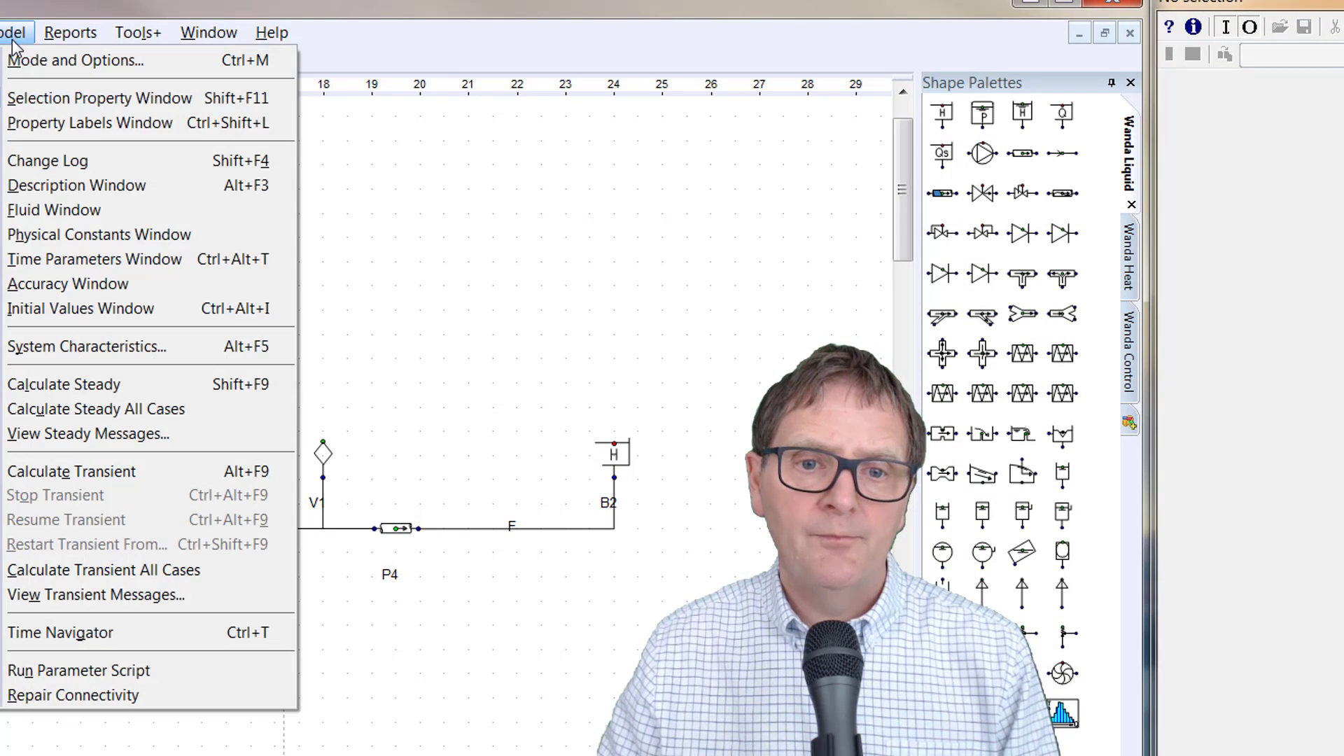
pyautogui.click(61, 473)
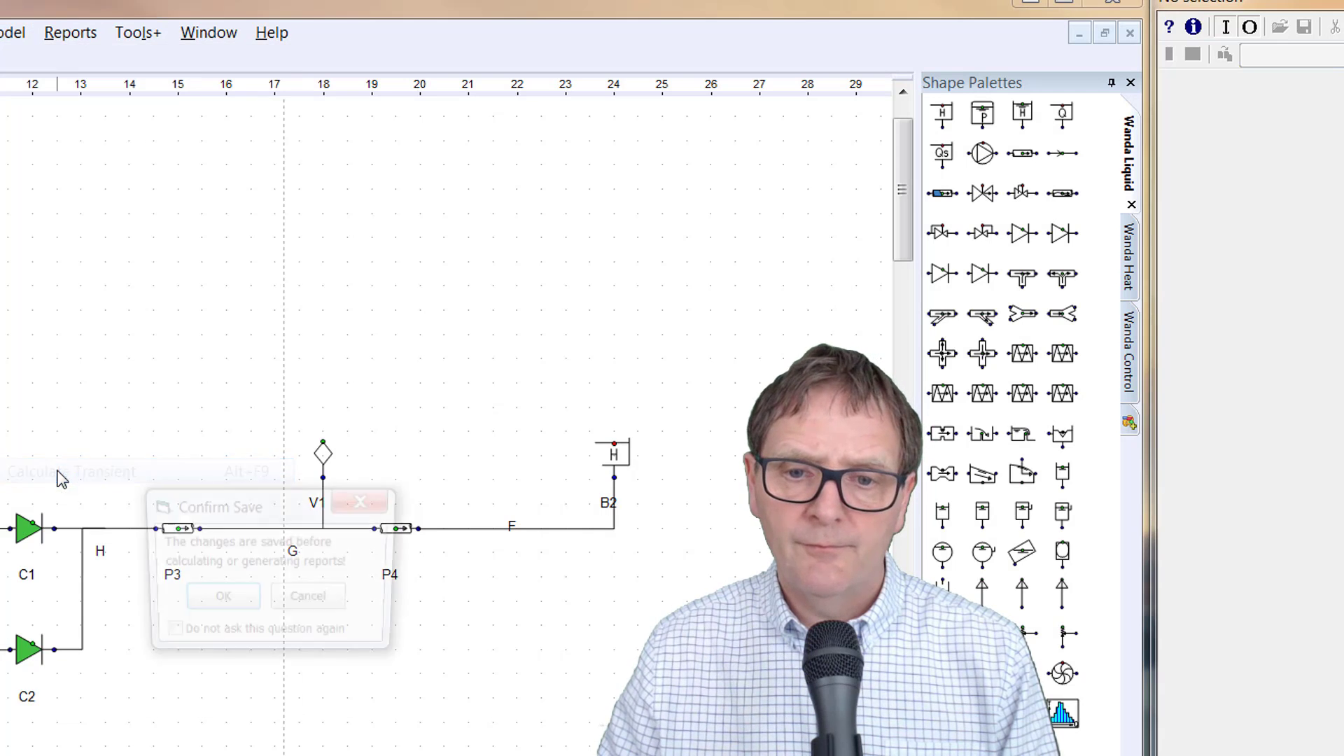
pyautogui.click(203, 601)
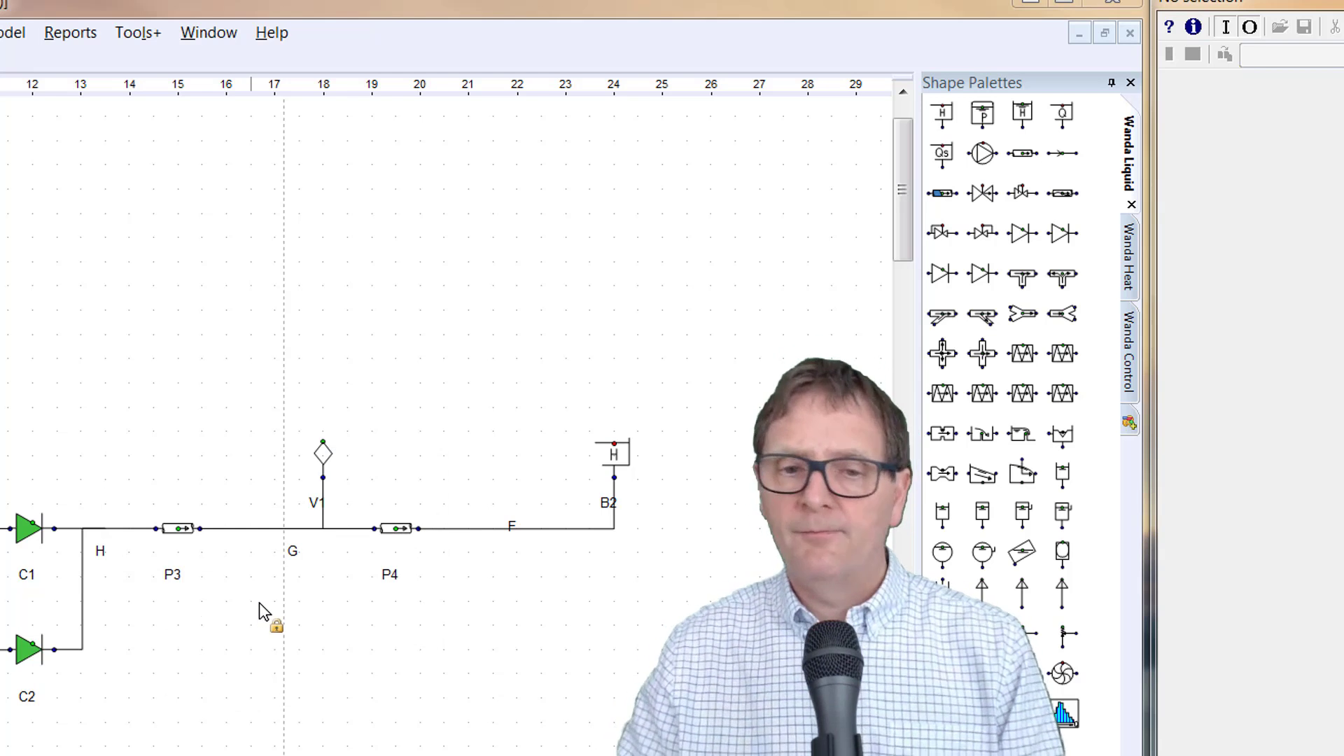
# Plot the pressure and cavitation void fraction at H-node G over time, examine both charts and close them
pyautogui.click(314, 532)
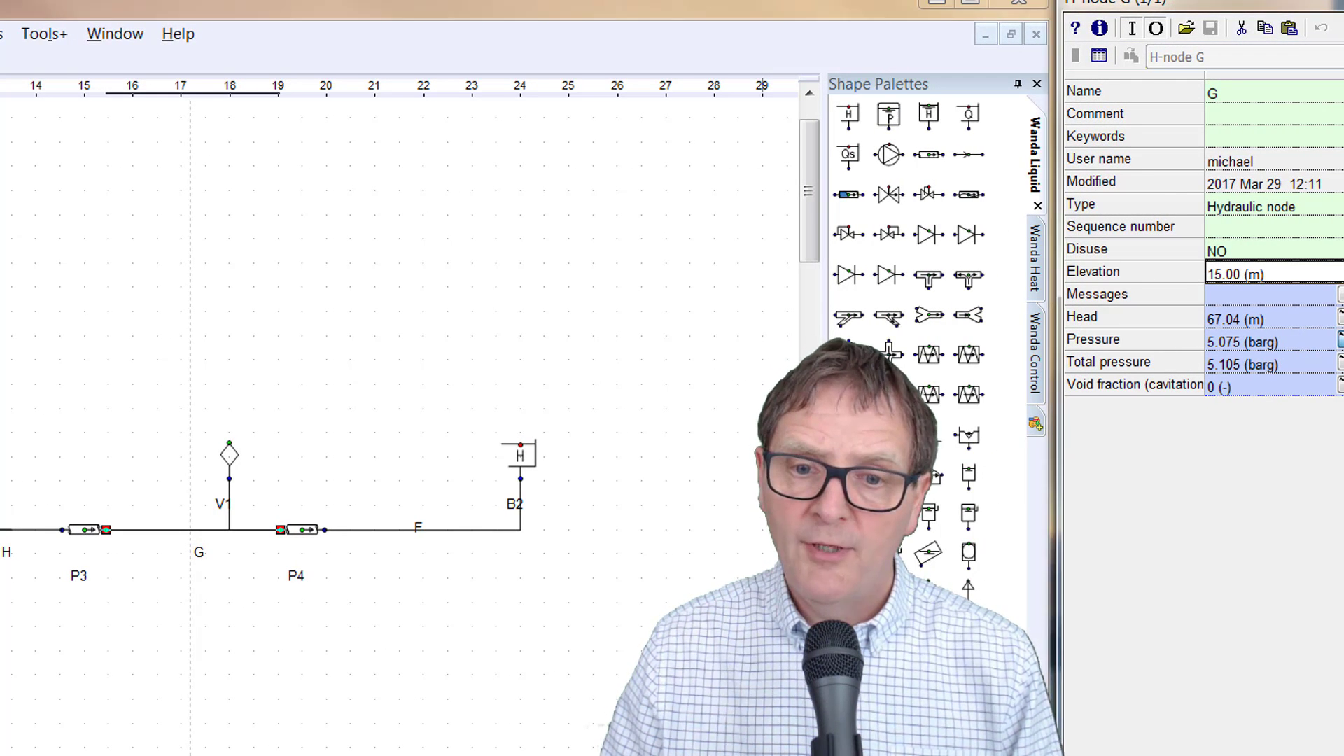
pyautogui.click(1341, 341)
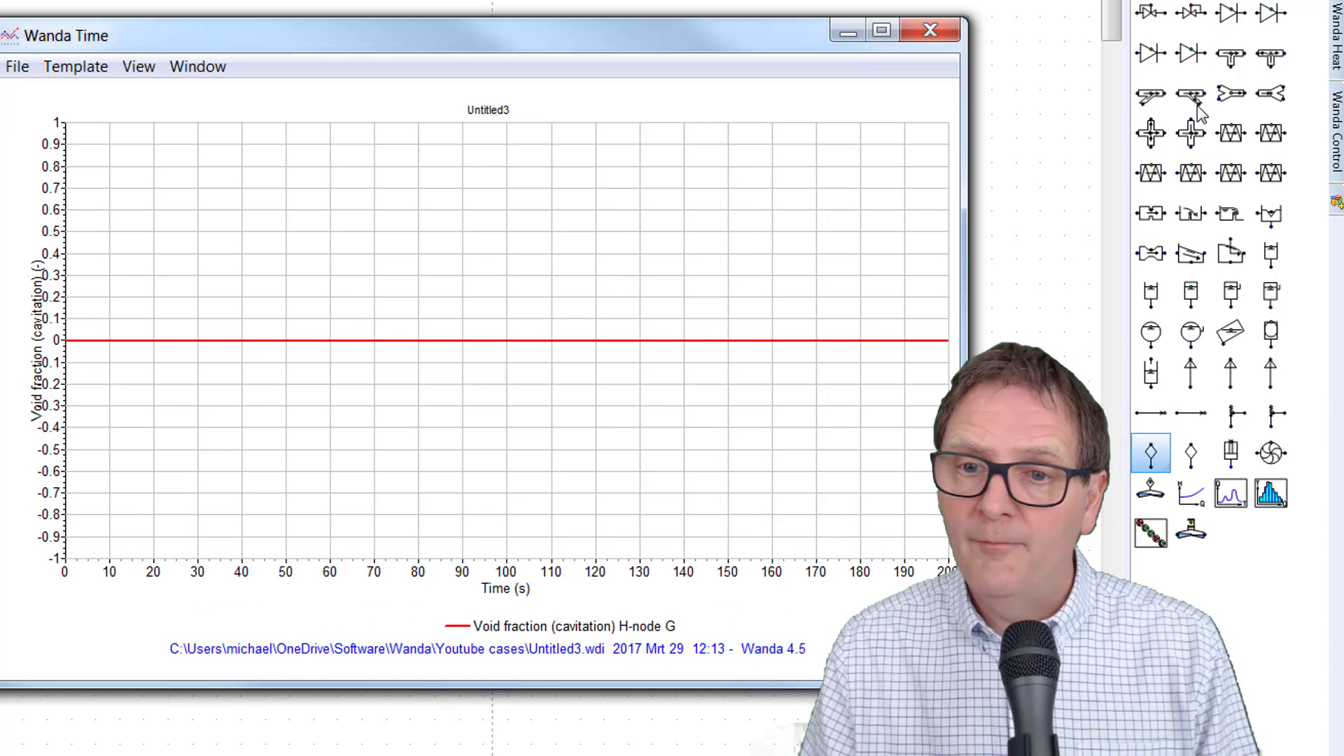
pyautogui.click(932, 28)
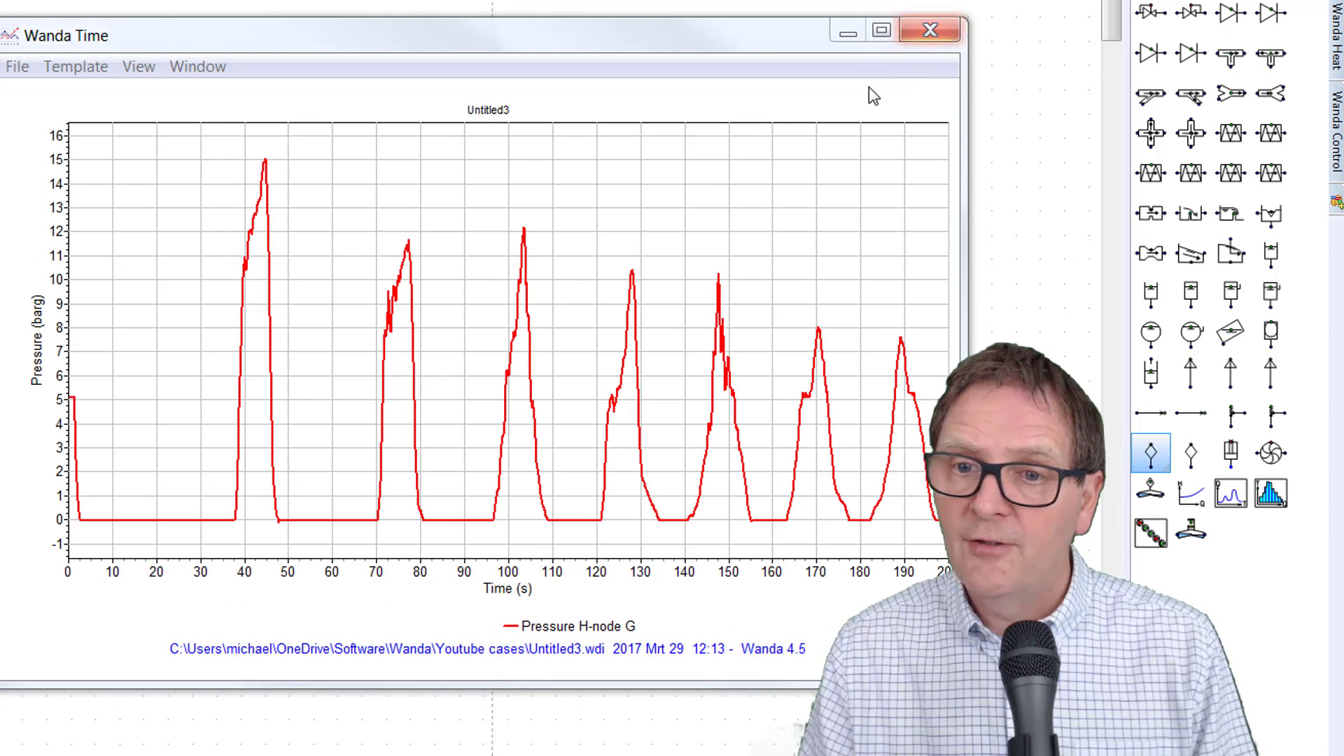
pyautogui.click(925, 32)
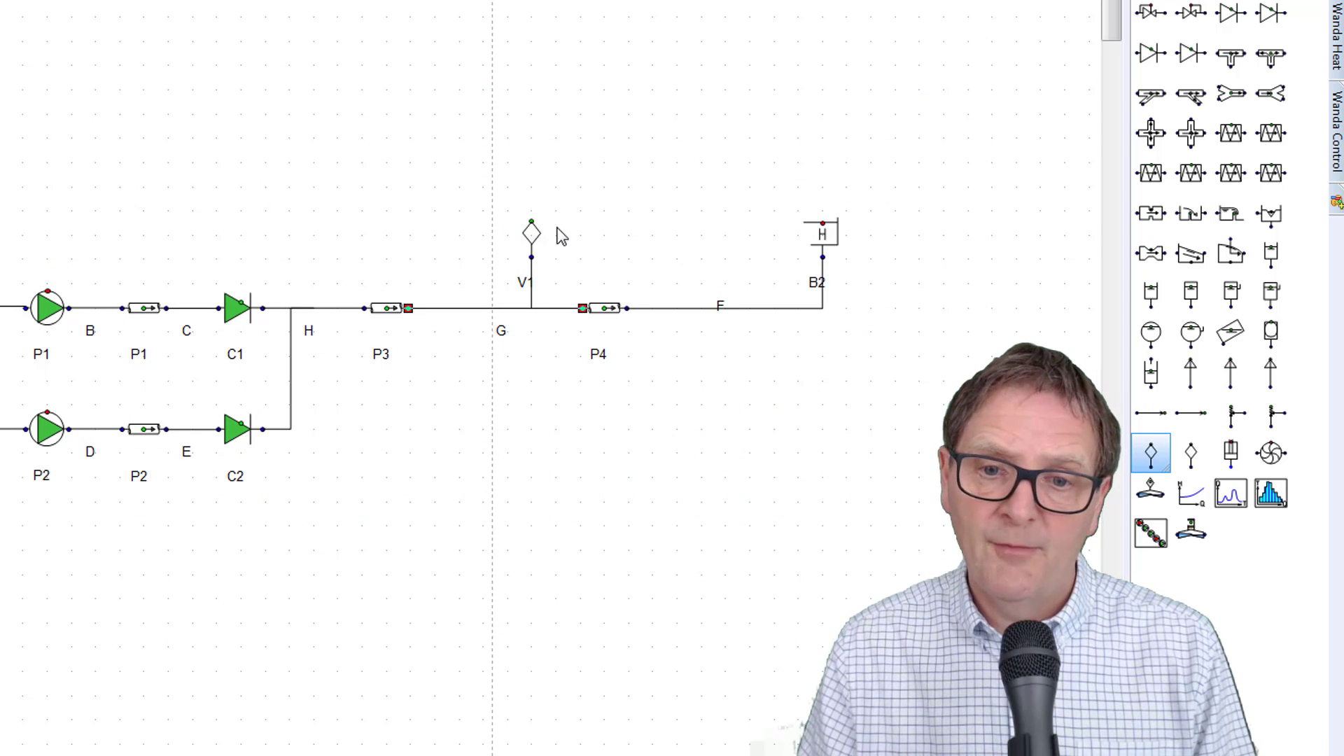
# Plot the air volume of vent V1 together with the pressure at H-node G over time, compare the curves and close the chart
pyautogui.click(534, 233)
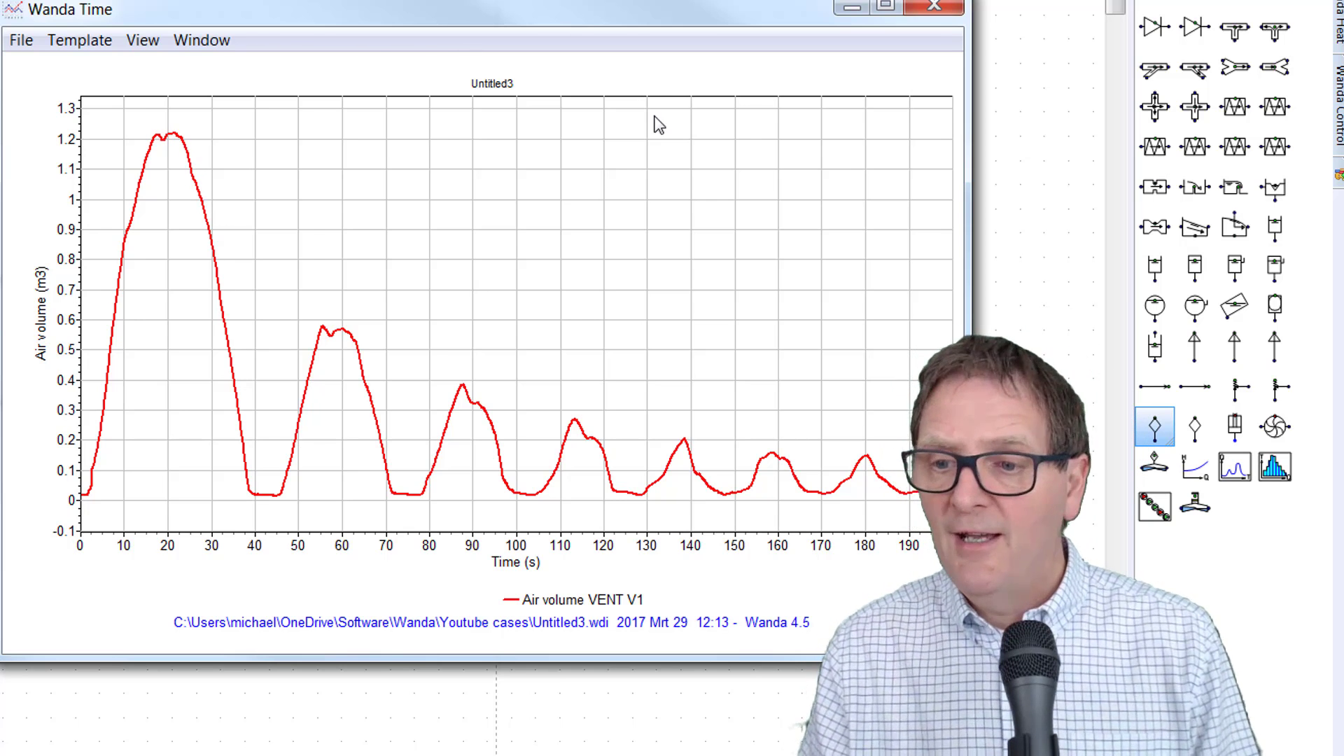
pyautogui.moveTo(428, 2); pyautogui.dragTo(157, 0)
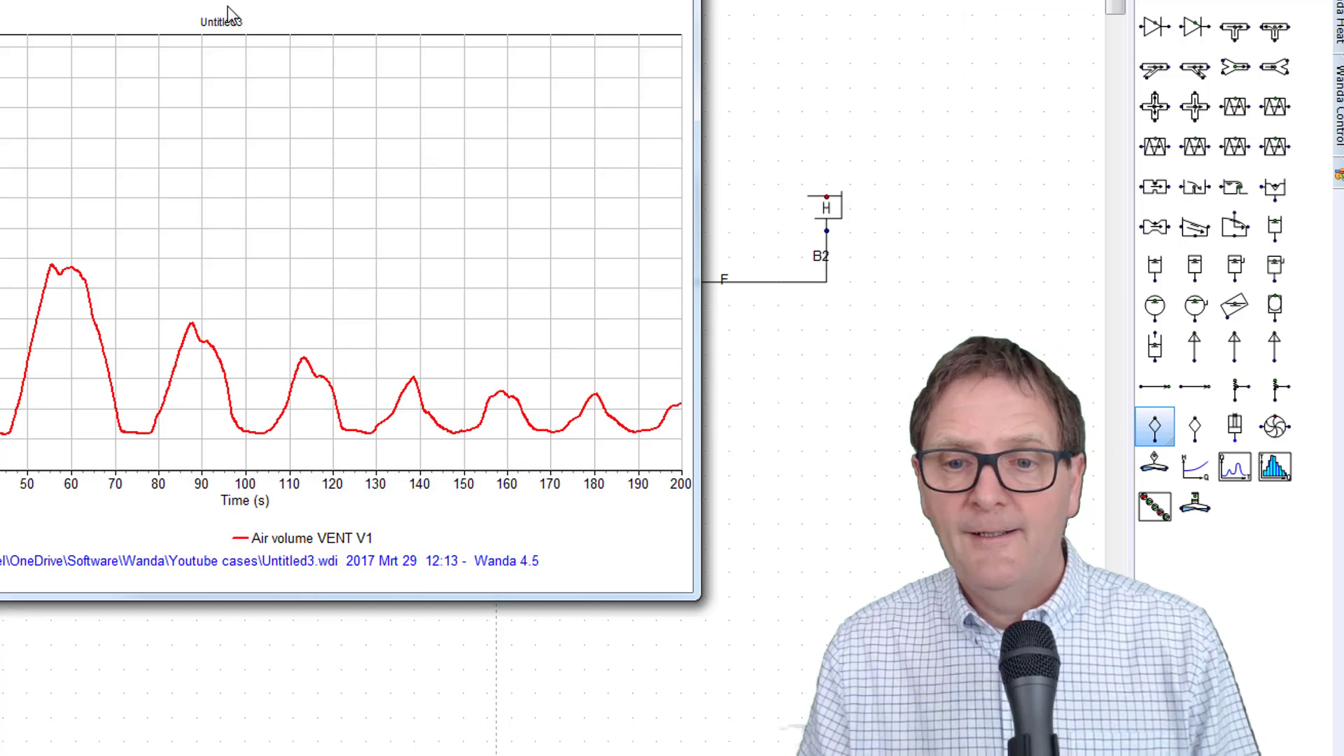
pyautogui.moveTo(418, 92); pyautogui.dragTo(437, 191)
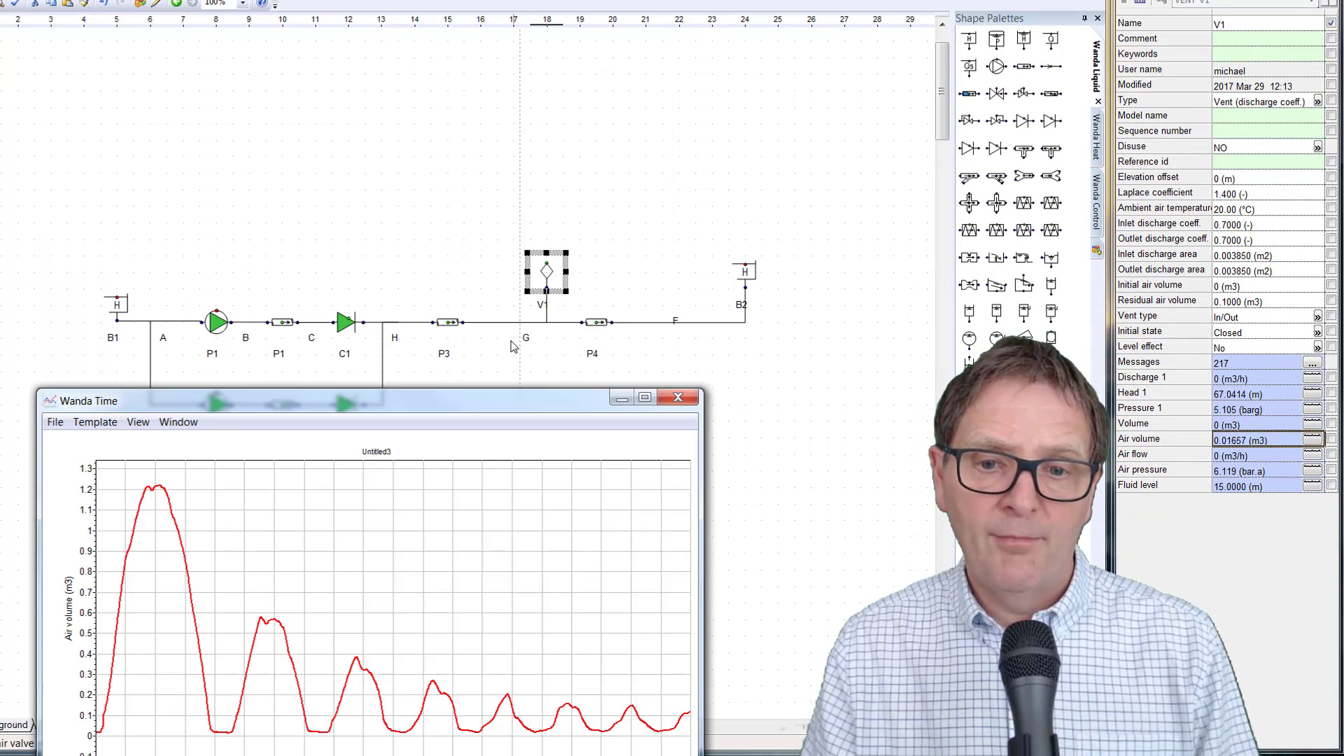
pyautogui.click(510, 321)
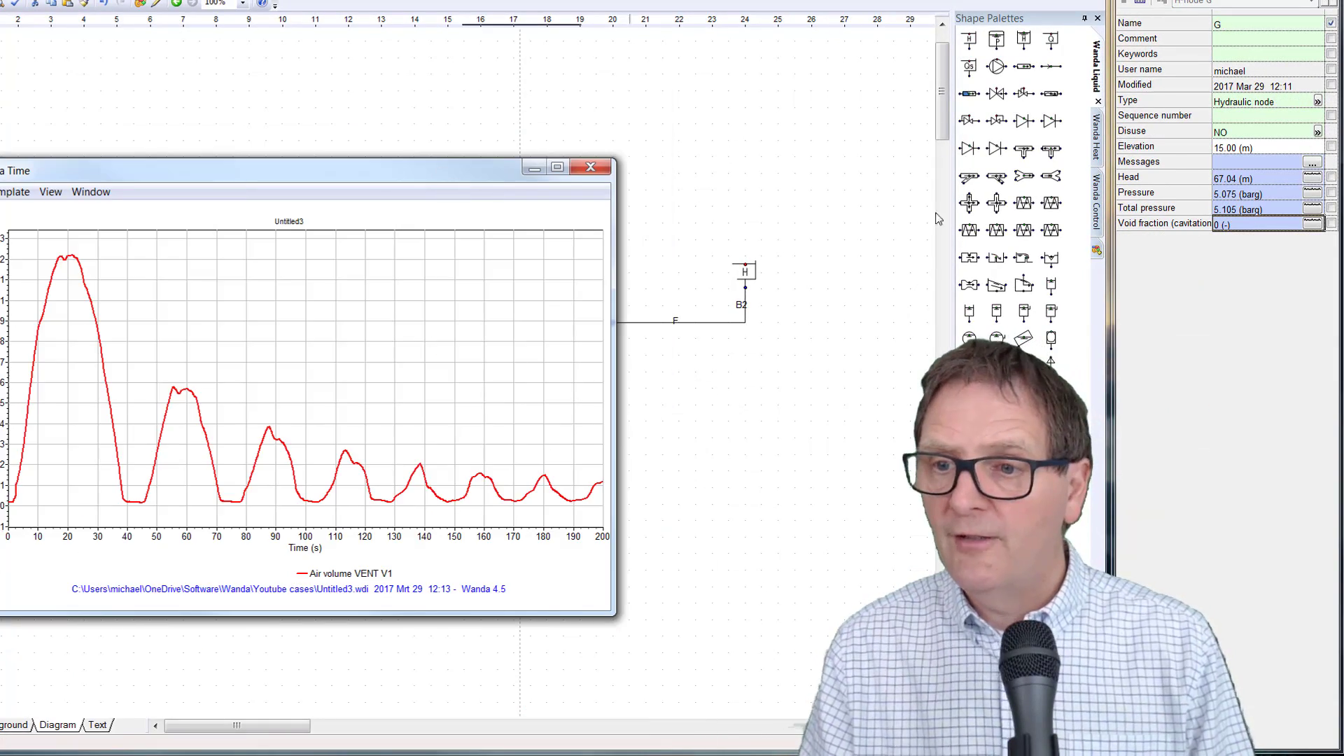
pyautogui.click(1313, 195)
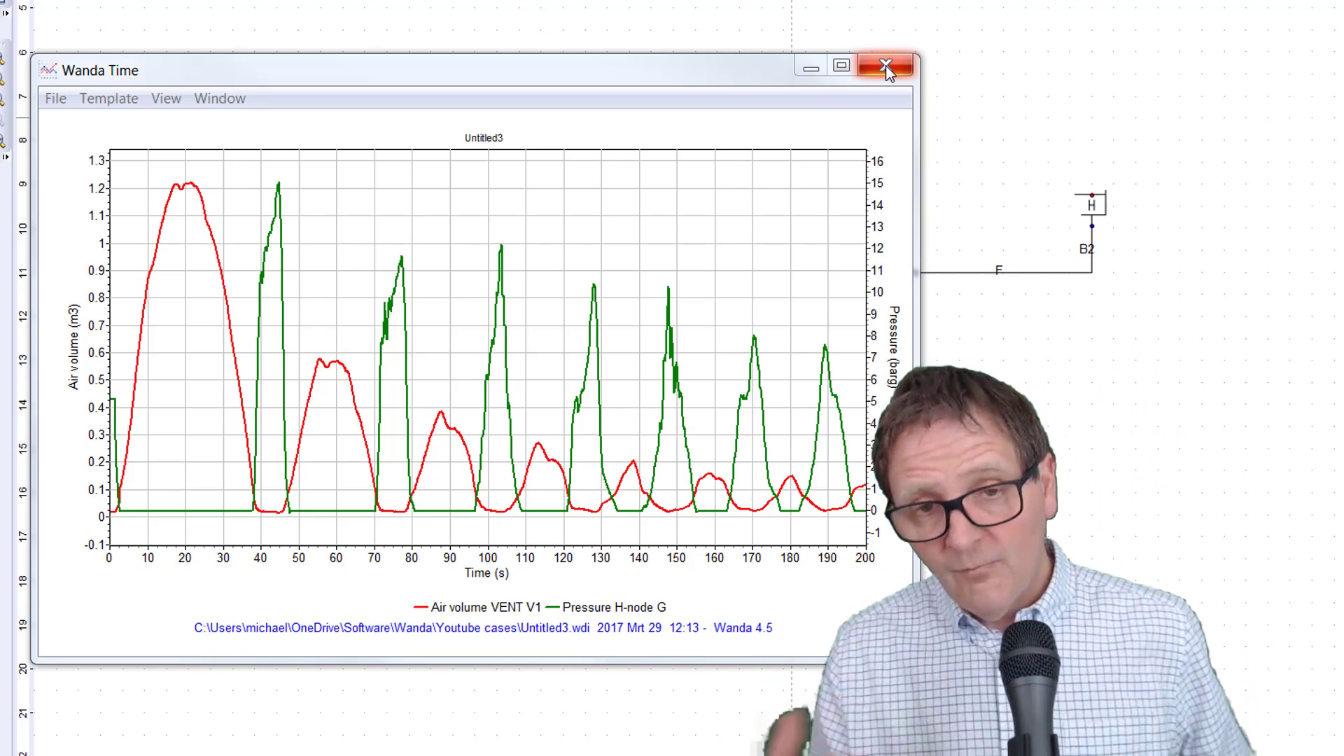
pyautogui.click(885, 65)
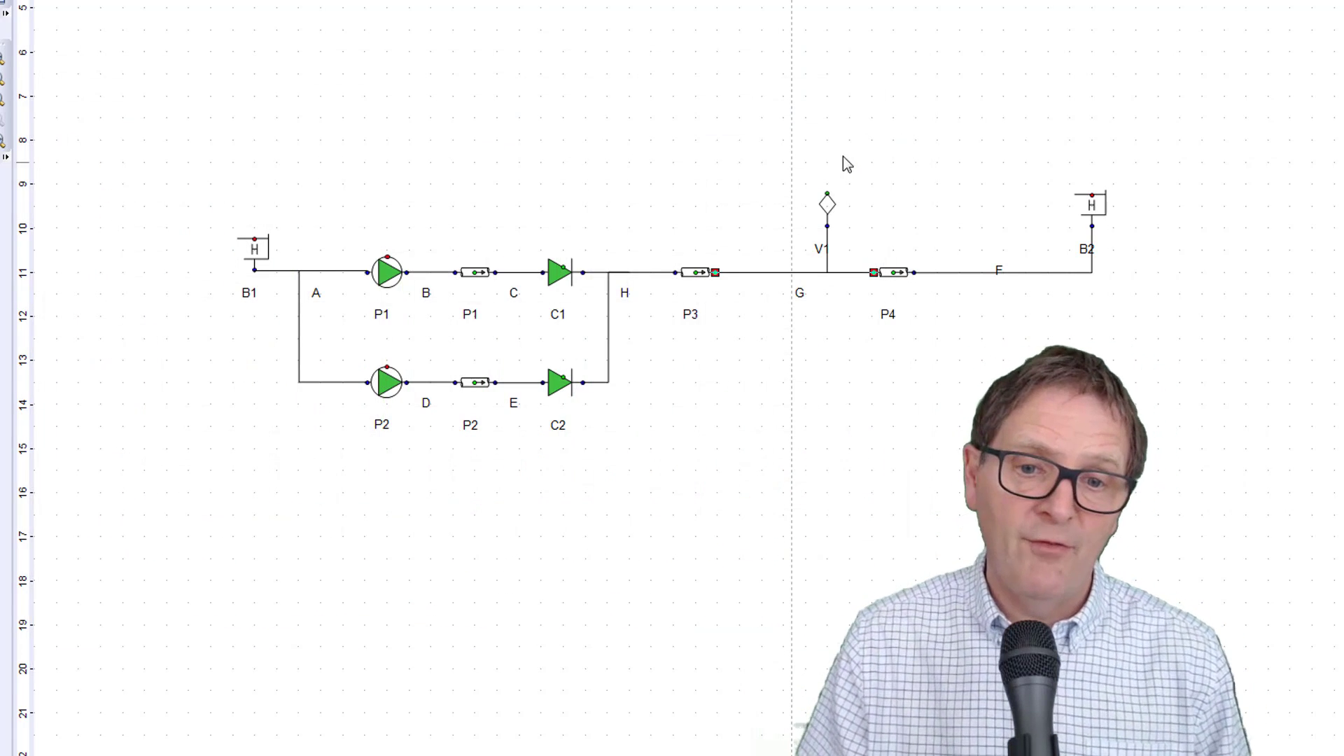
# Plot the minimum and maximum pressure along pipes P3 and P4 and position the location chart beside the pumps
pyautogui.click(691, 281)
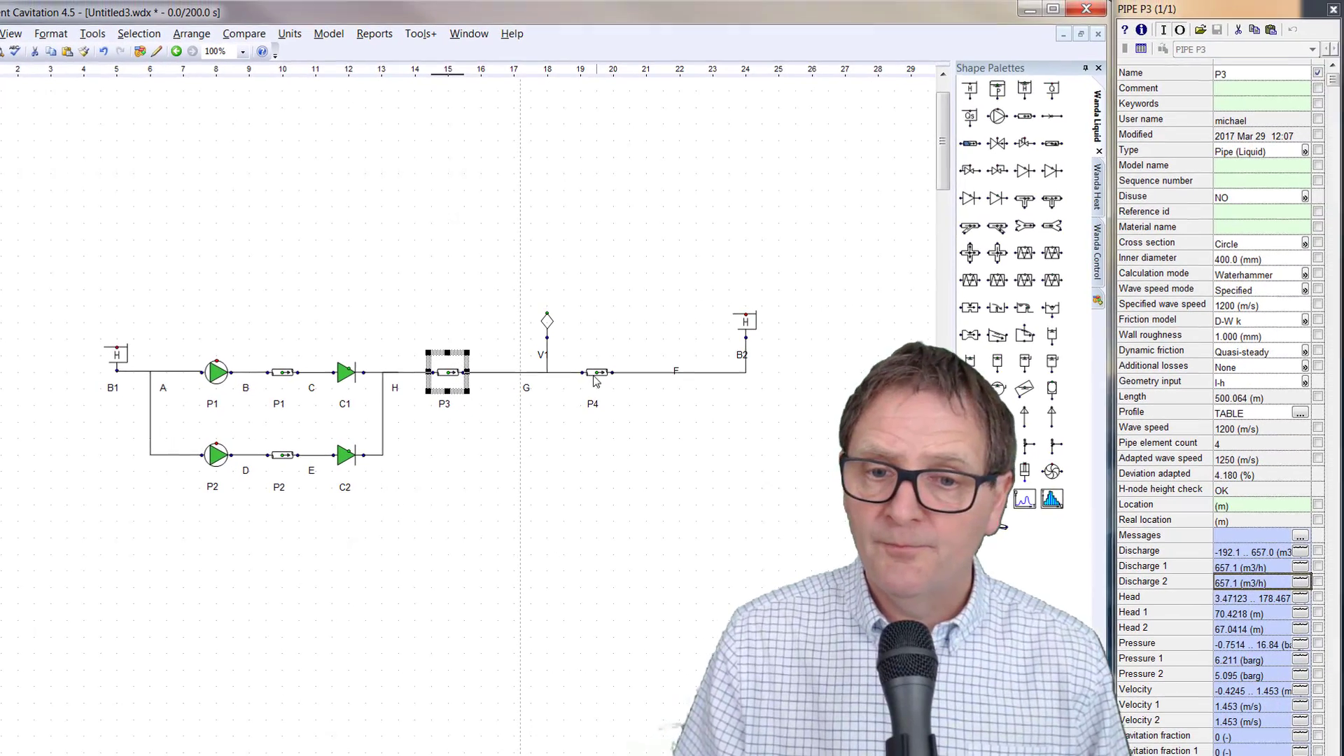
pyautogui.keyDown('shift'); pyautogui.click(894, 272); pyautogui.keyUp('shift')
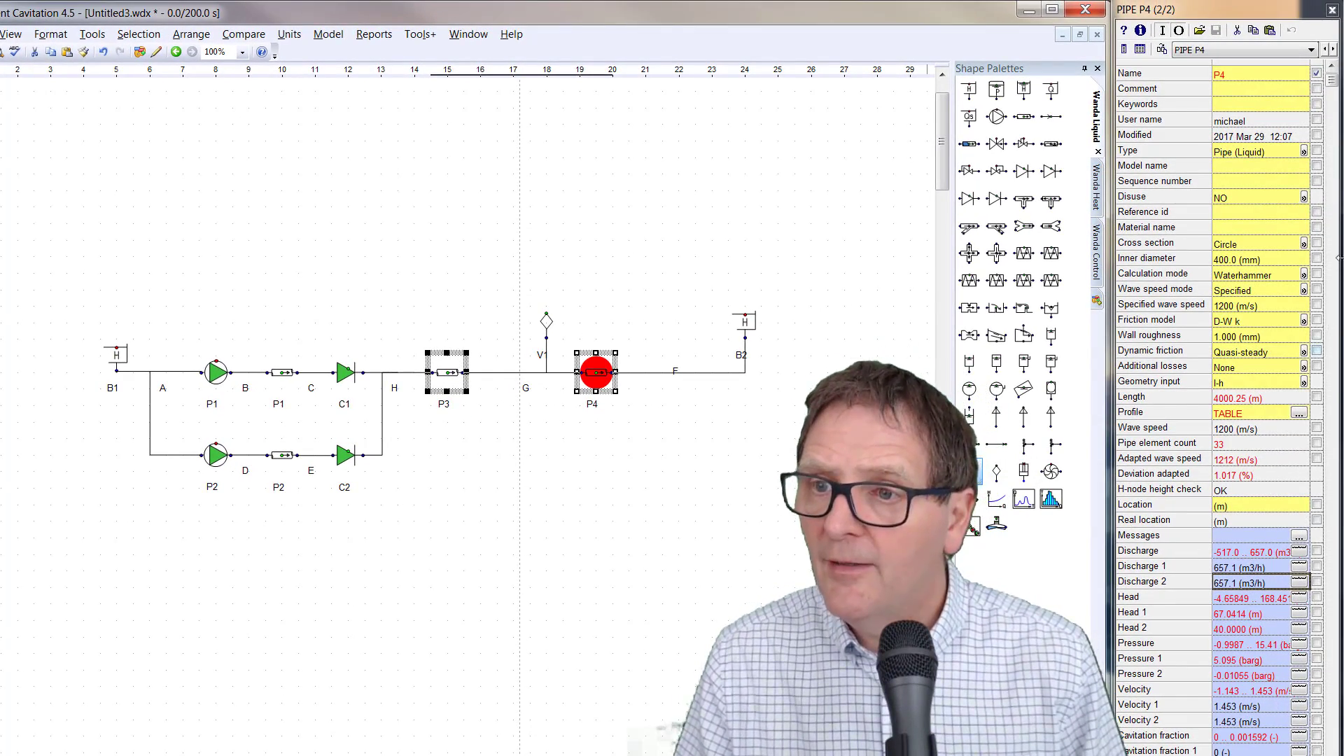
pyautogui.click(1298, 643)
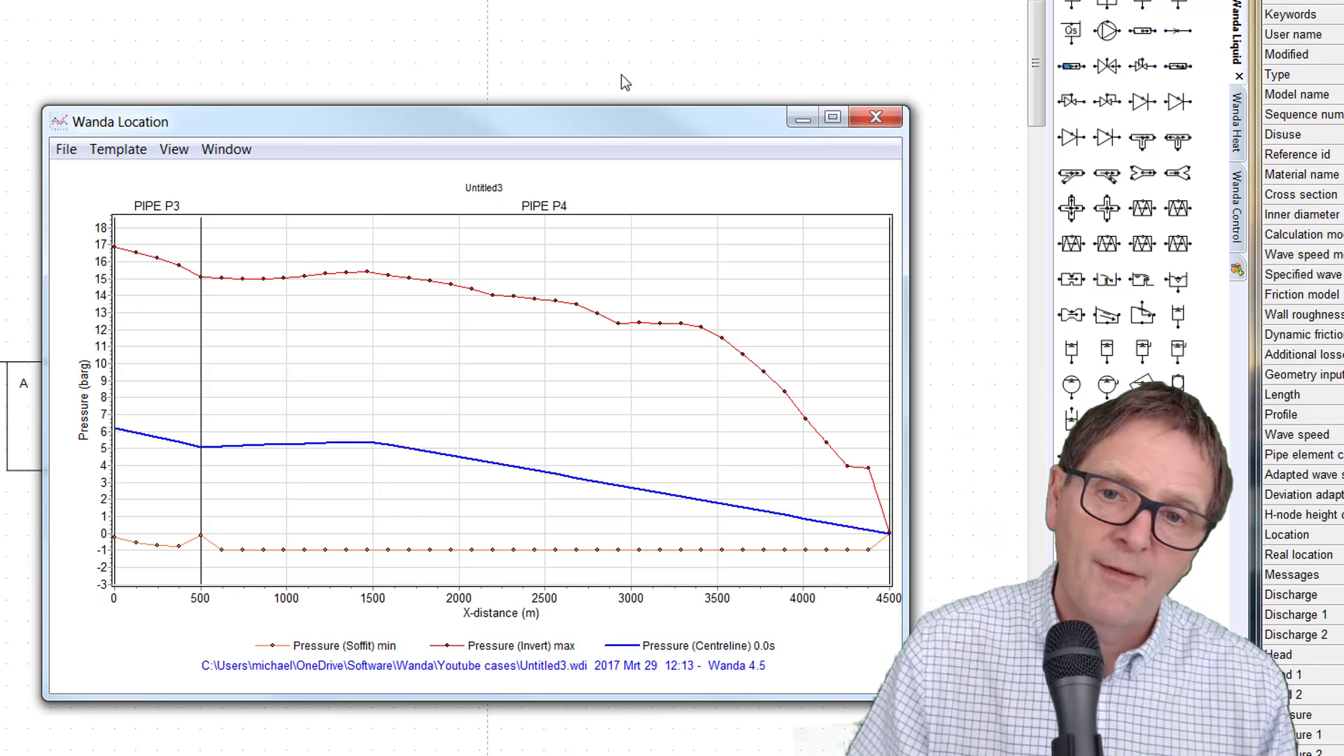
pyautogui.moveTo(602, 127); pyautogui.dragTo(893, 45)
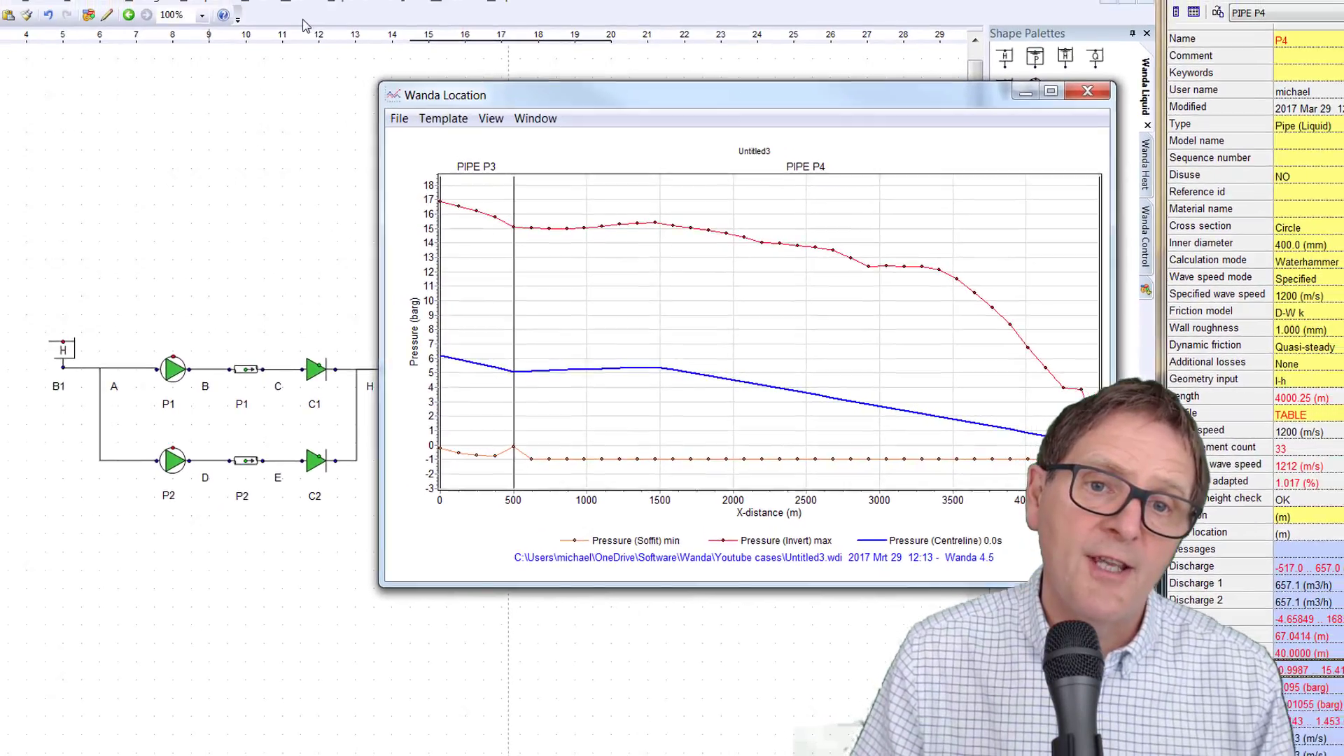
# Play the transient pressure animation along P3 and P4 with the Time Navigator, stop it and rewind to 0.0 s
pyautogui.click(320, 24)
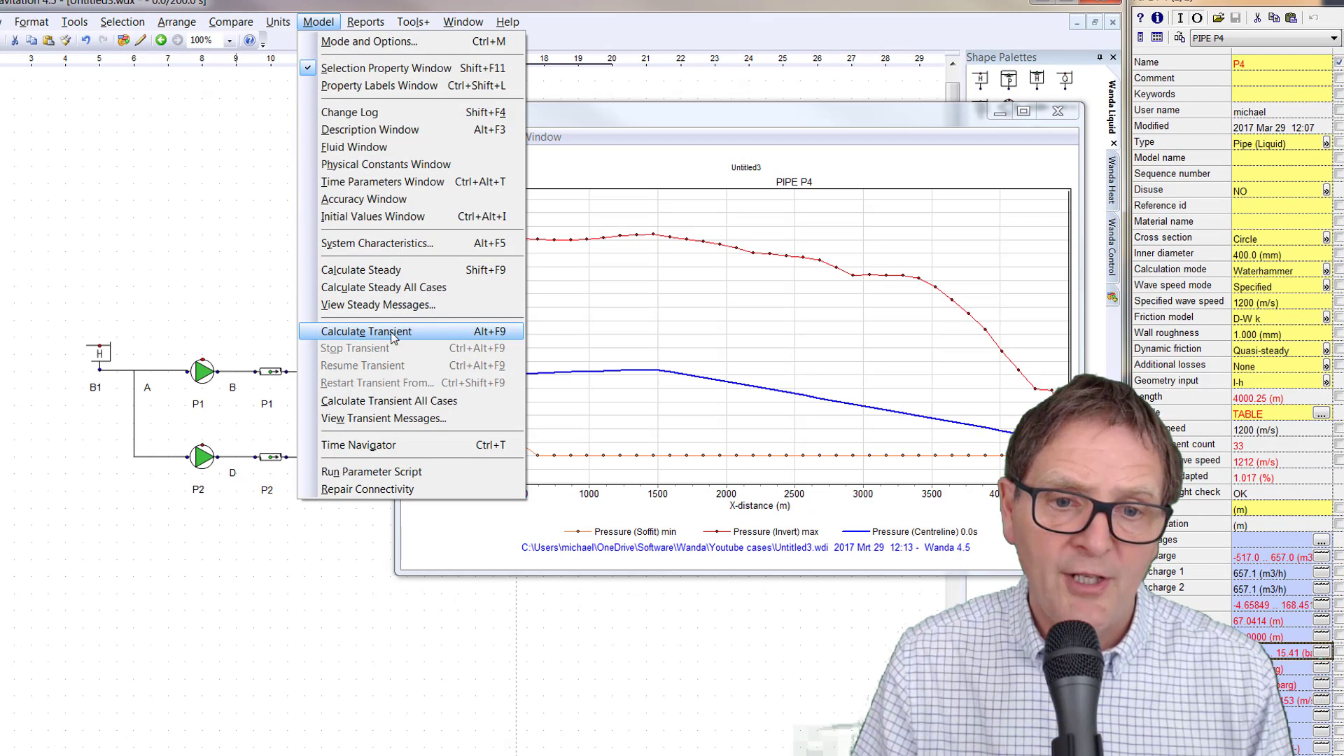
pyautogui.click(359, 443)
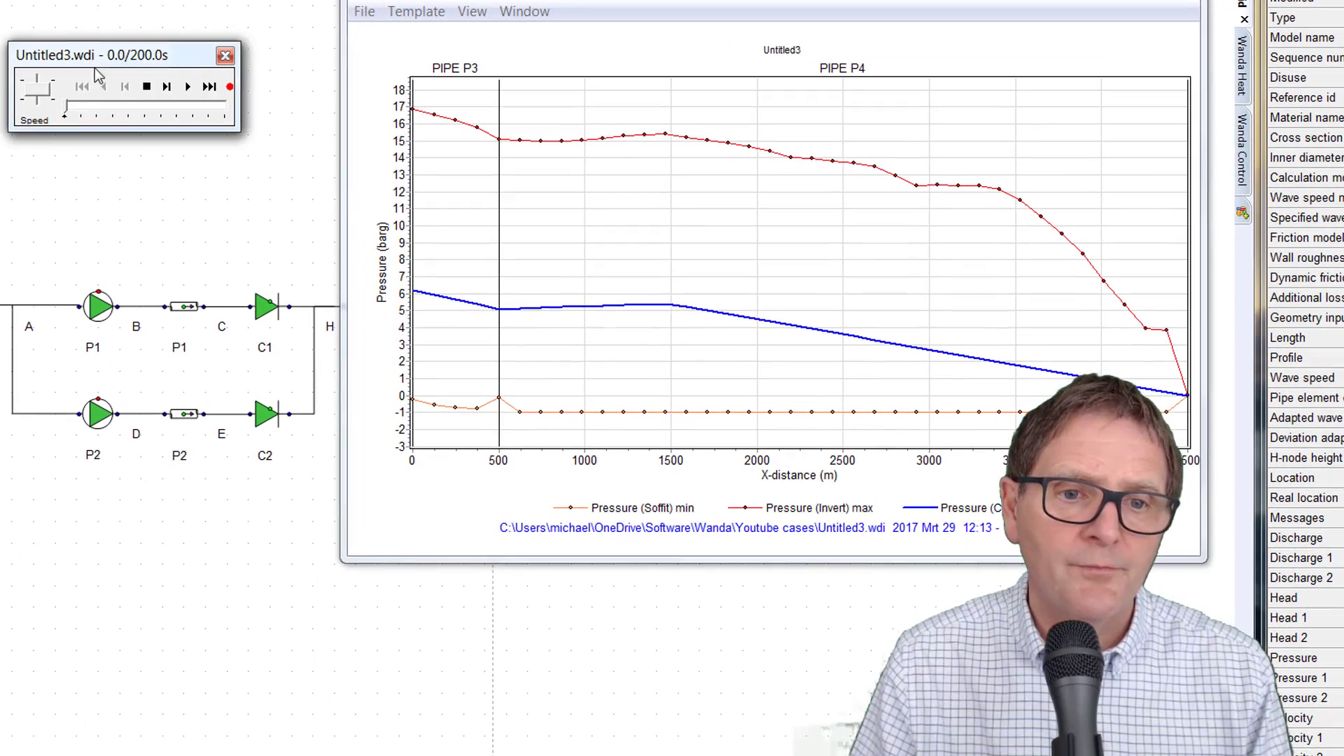
pyautogui.moveTo(32, 89); pyautogui.dragTo(7, 73)
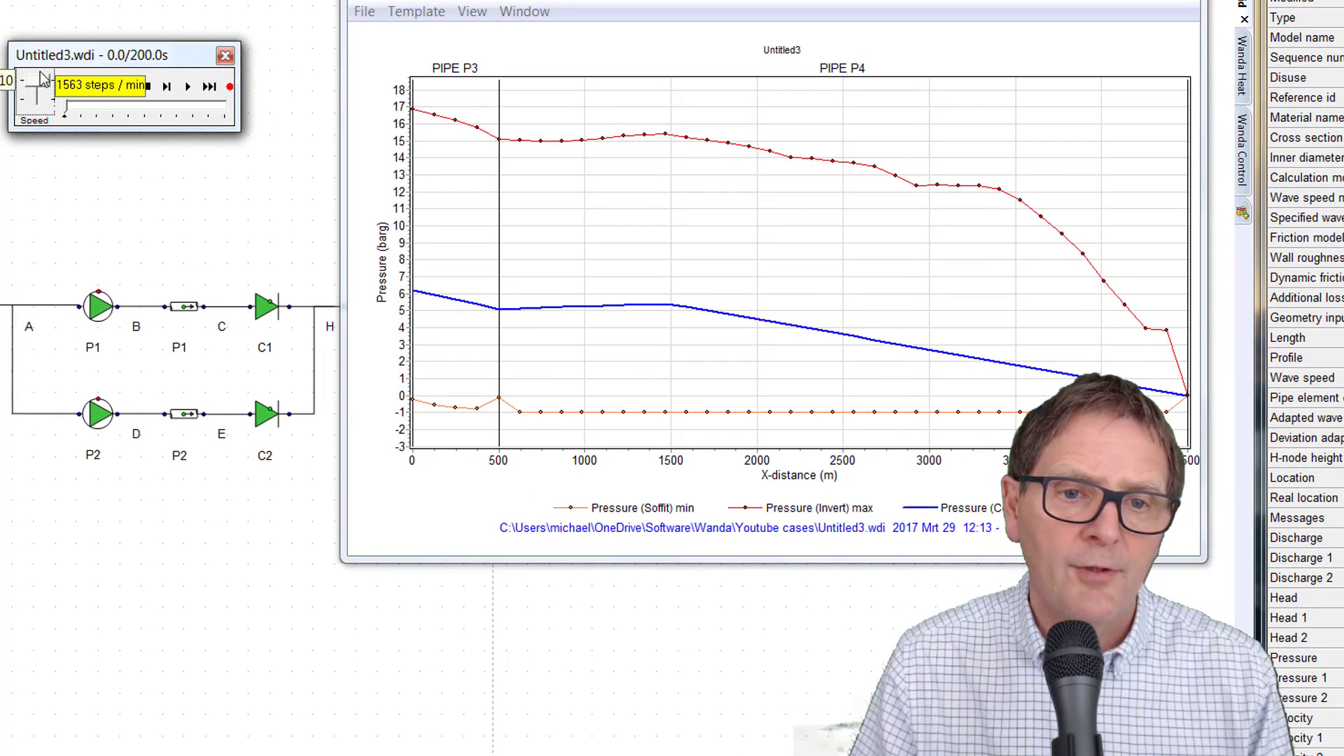
pyautogui.click(189, 88)
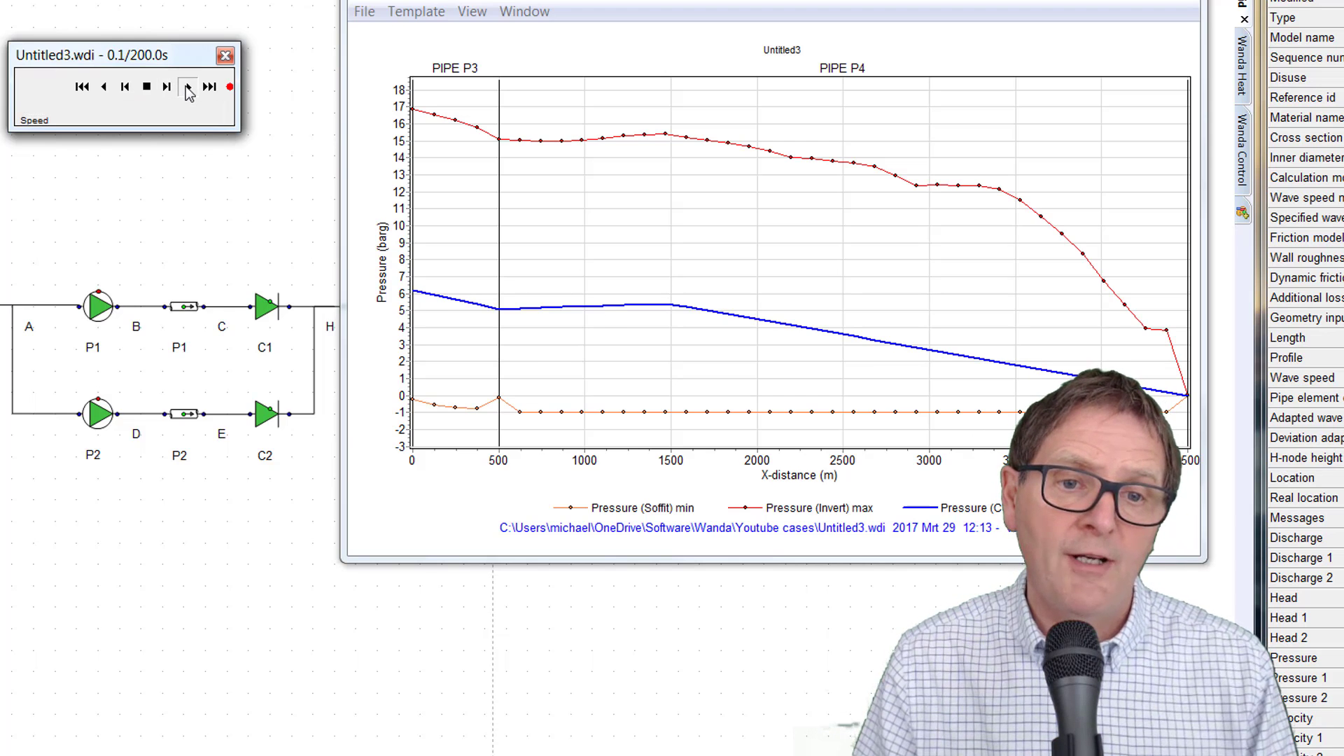
pyautogui.moveTo(157, 54); pyautogui.dragTo(219, 155)
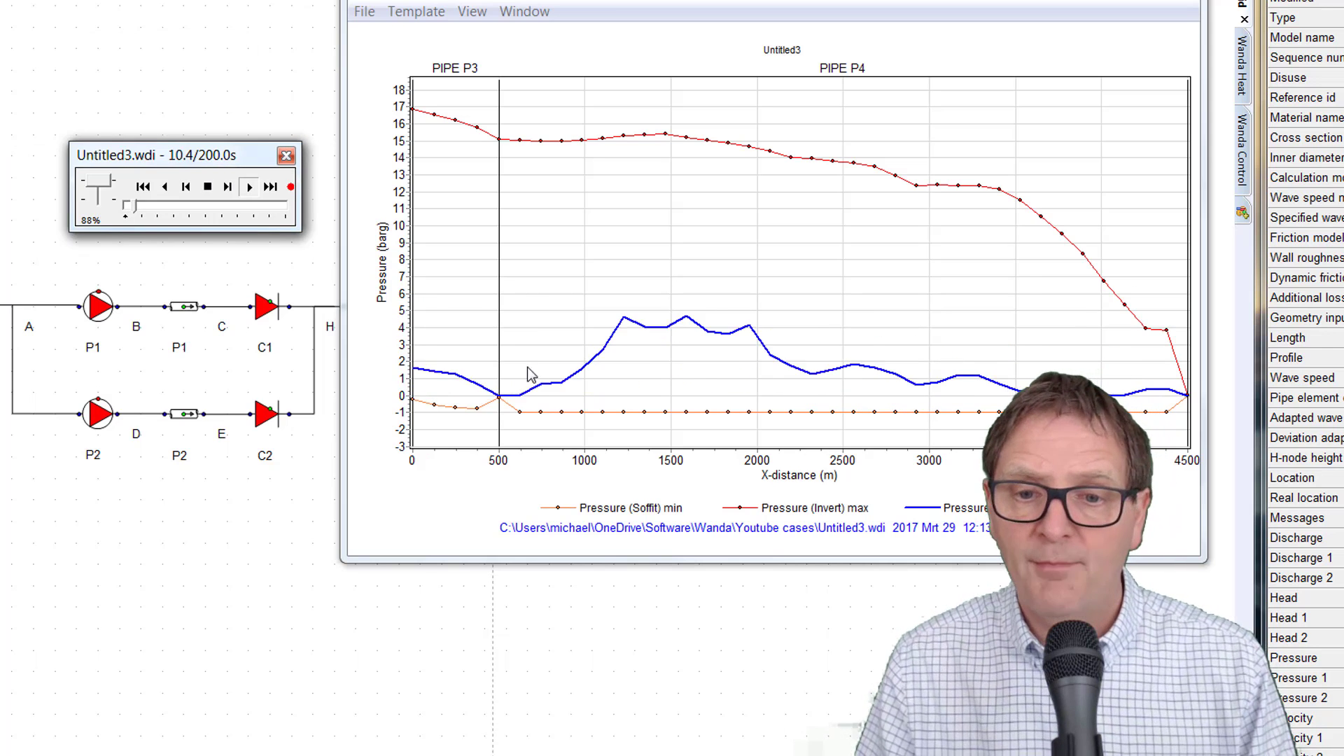
pyautogui.click(143, 186)
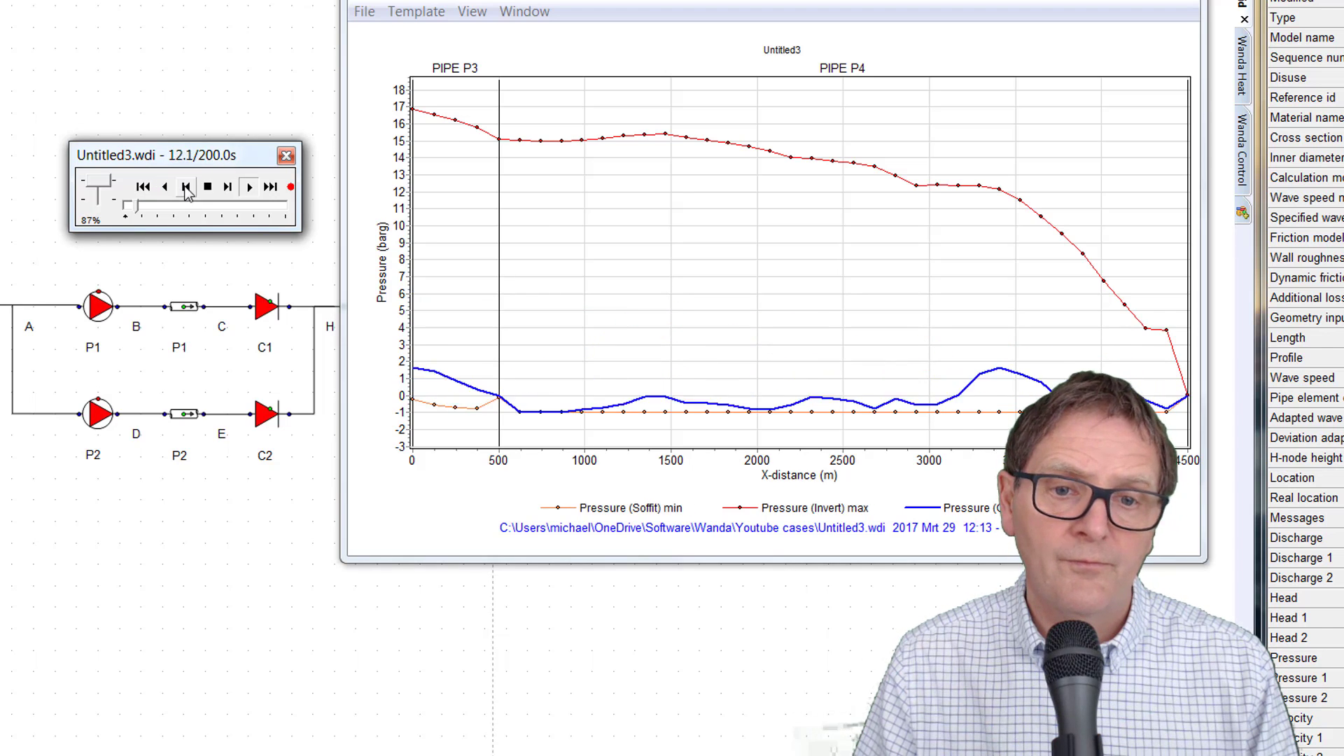
pyautogui.click(212, 188)
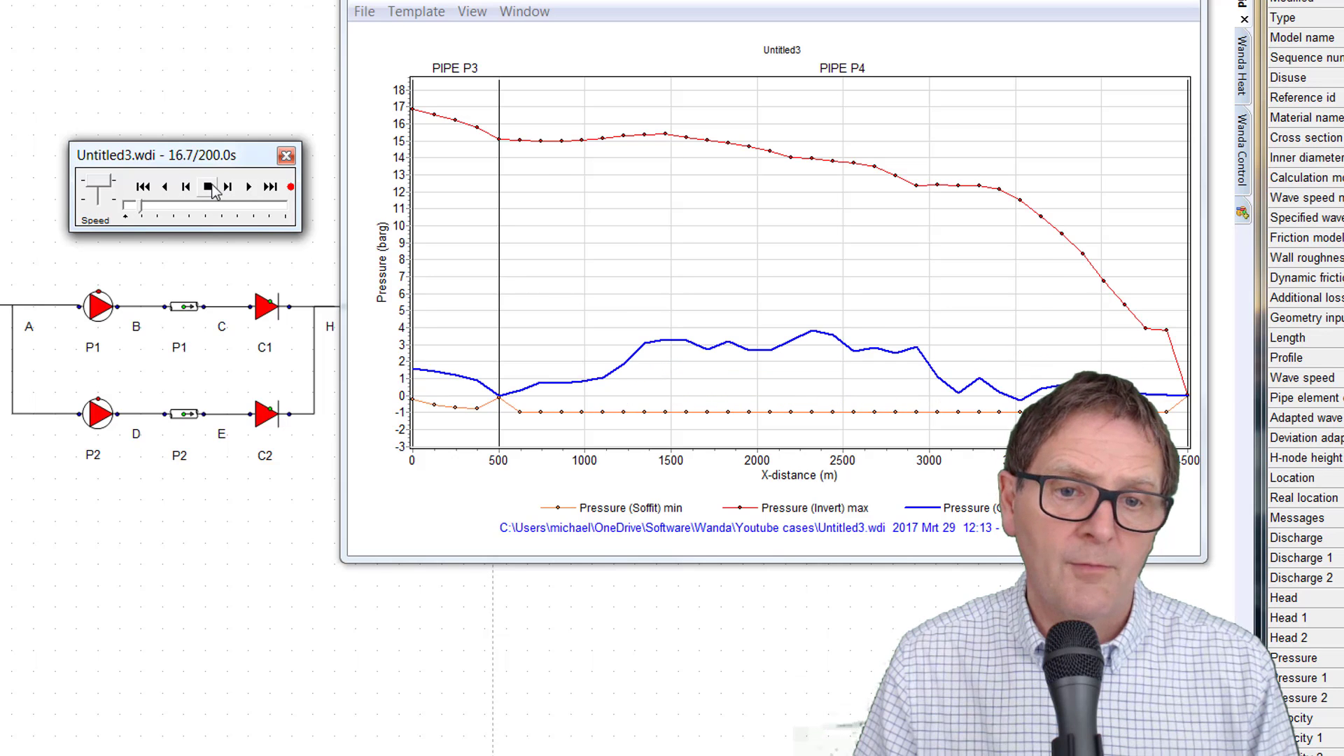
pyautogui.click(142, 188)
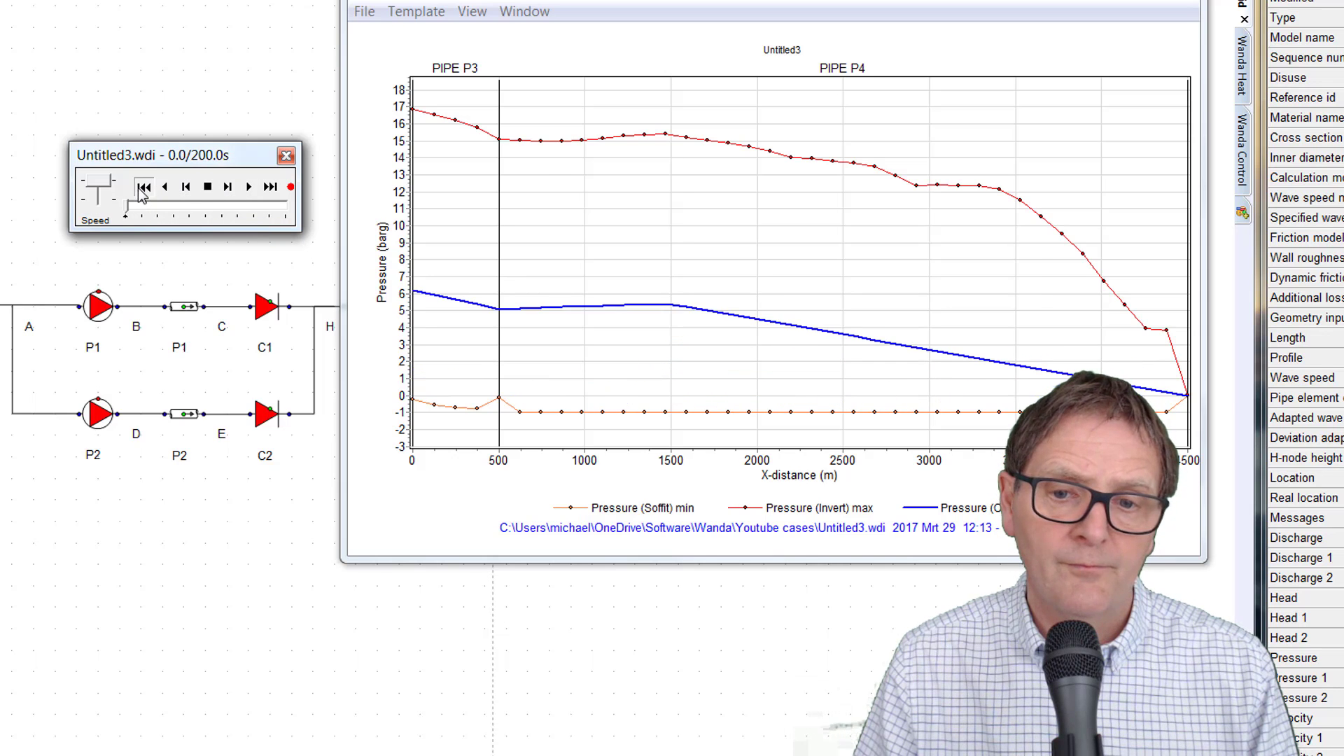
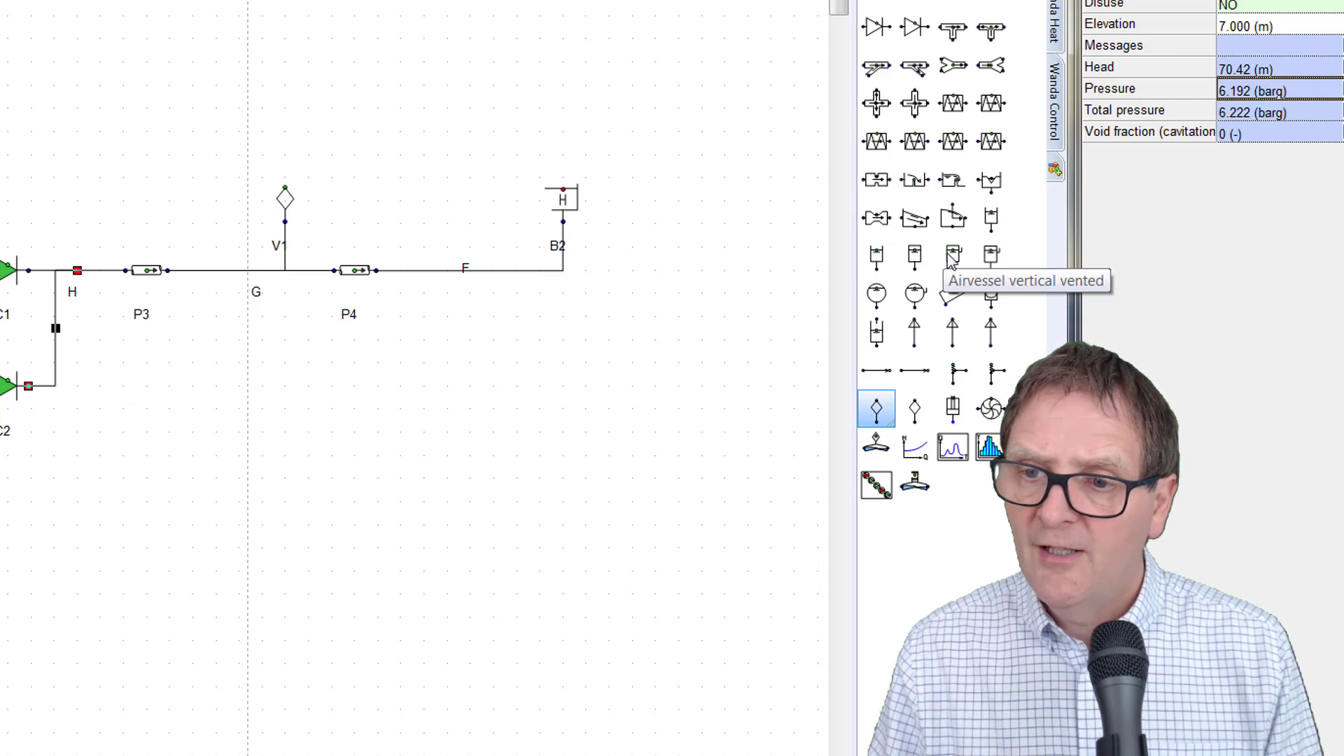
# Place a vertical vented air vessel in the free area above pipe P3
pyautogui.click(952, 258)
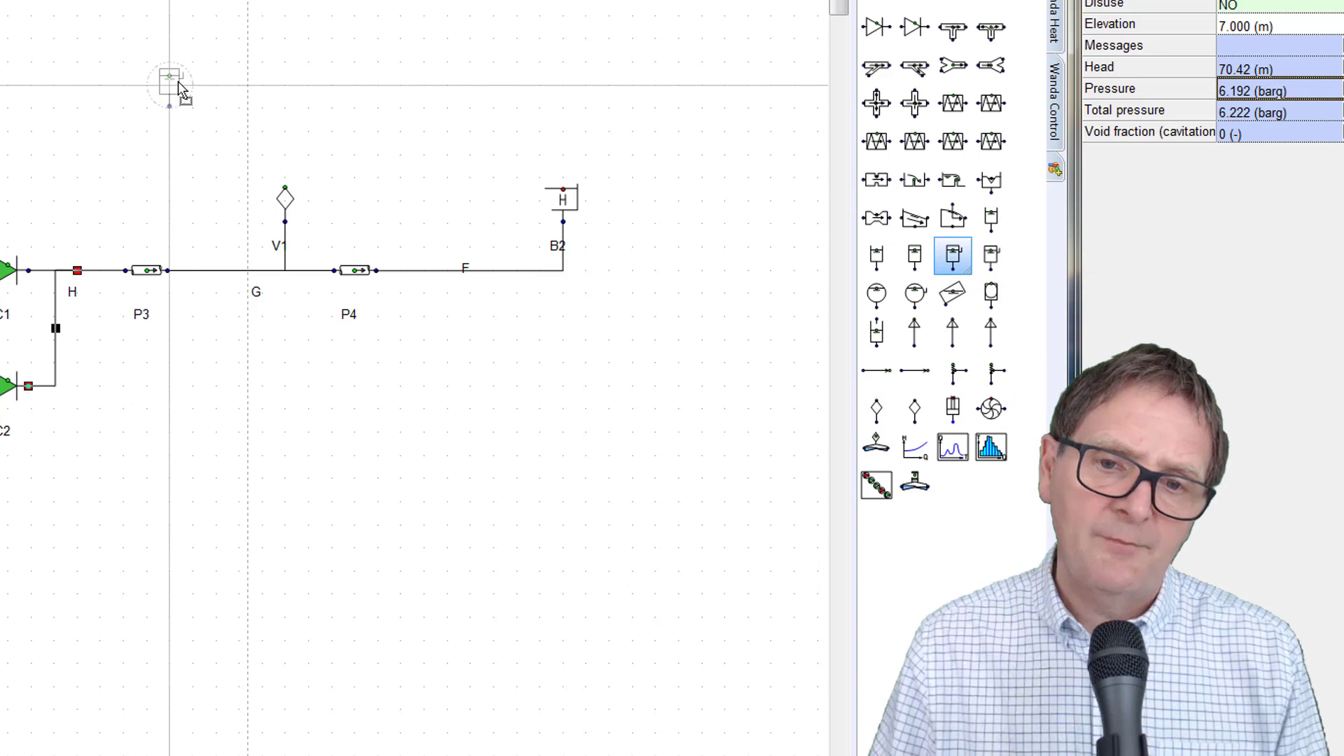
pyautogui.click(178, 81)
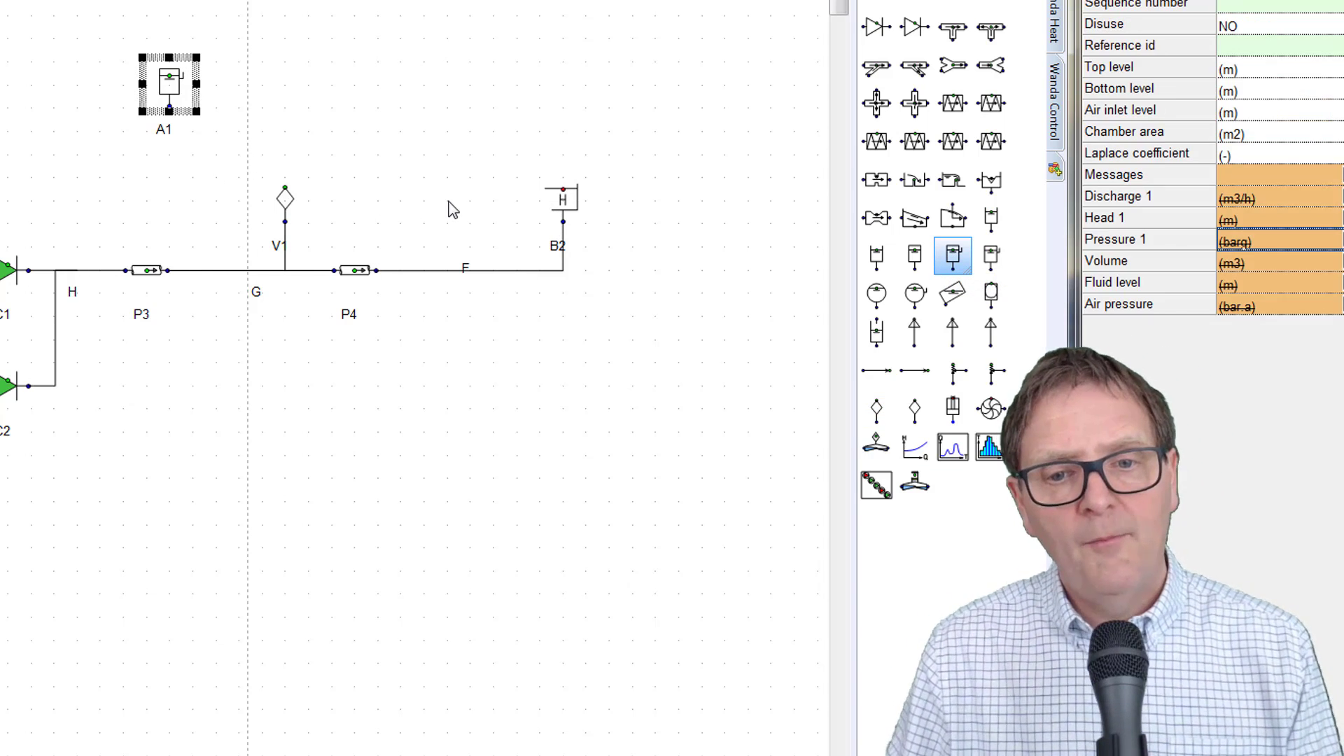
# Take vent V1 out of use by setting its Disuse property to YES and shift it sideways above P4
pyautogui.click(283, 207)
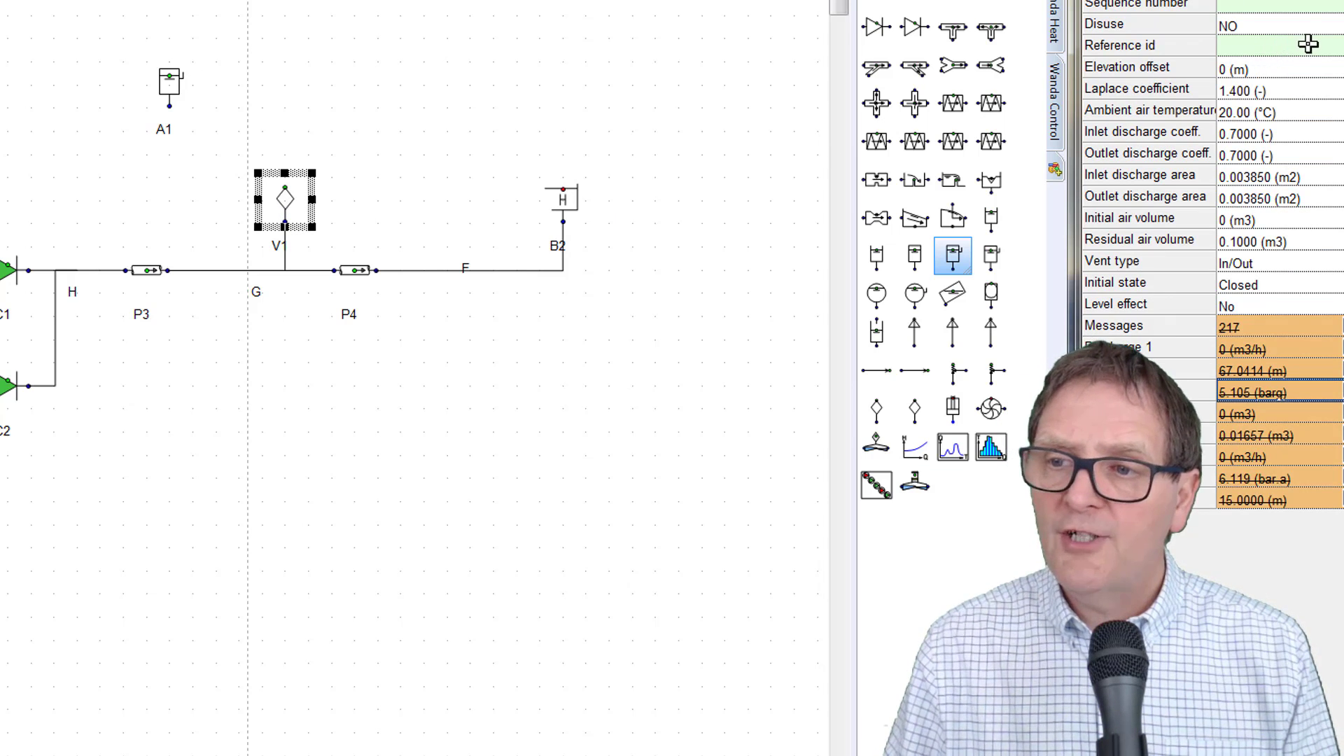
pyautogui.click(1281, 26)
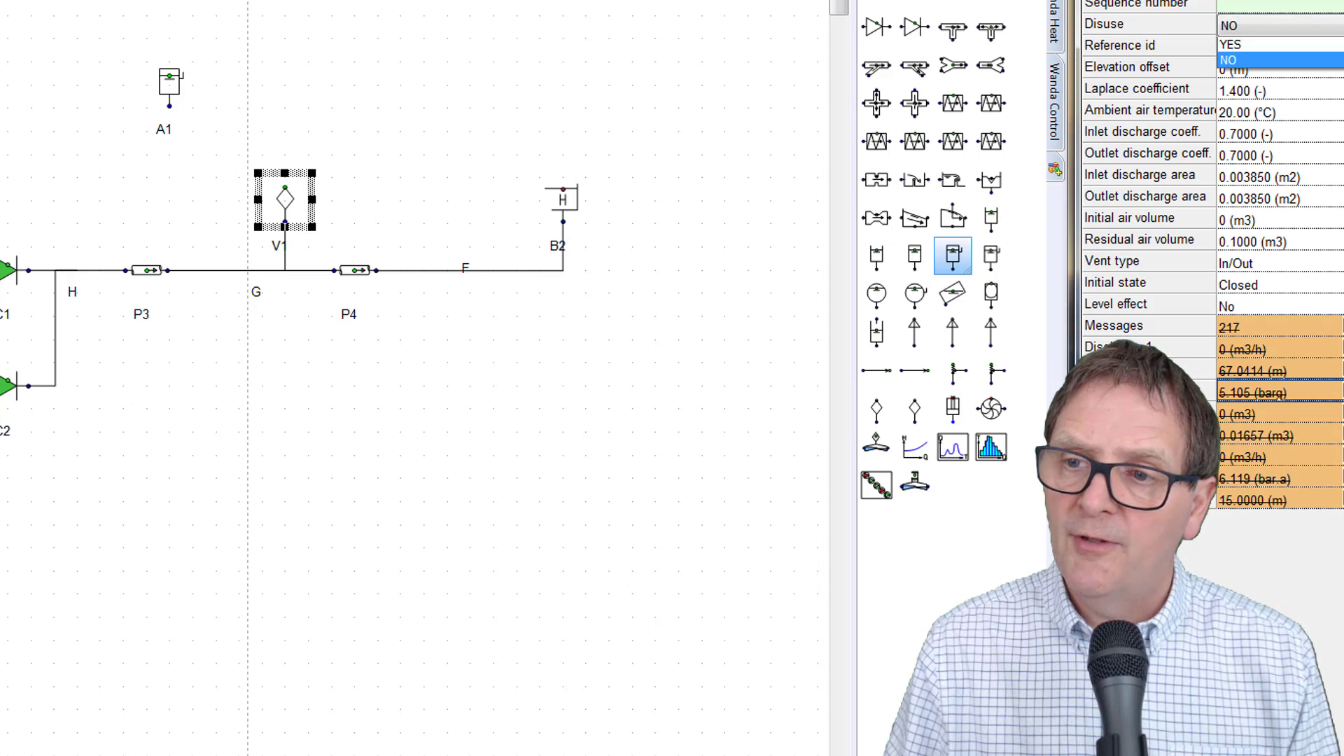
pyautogui.click(1284, 46)
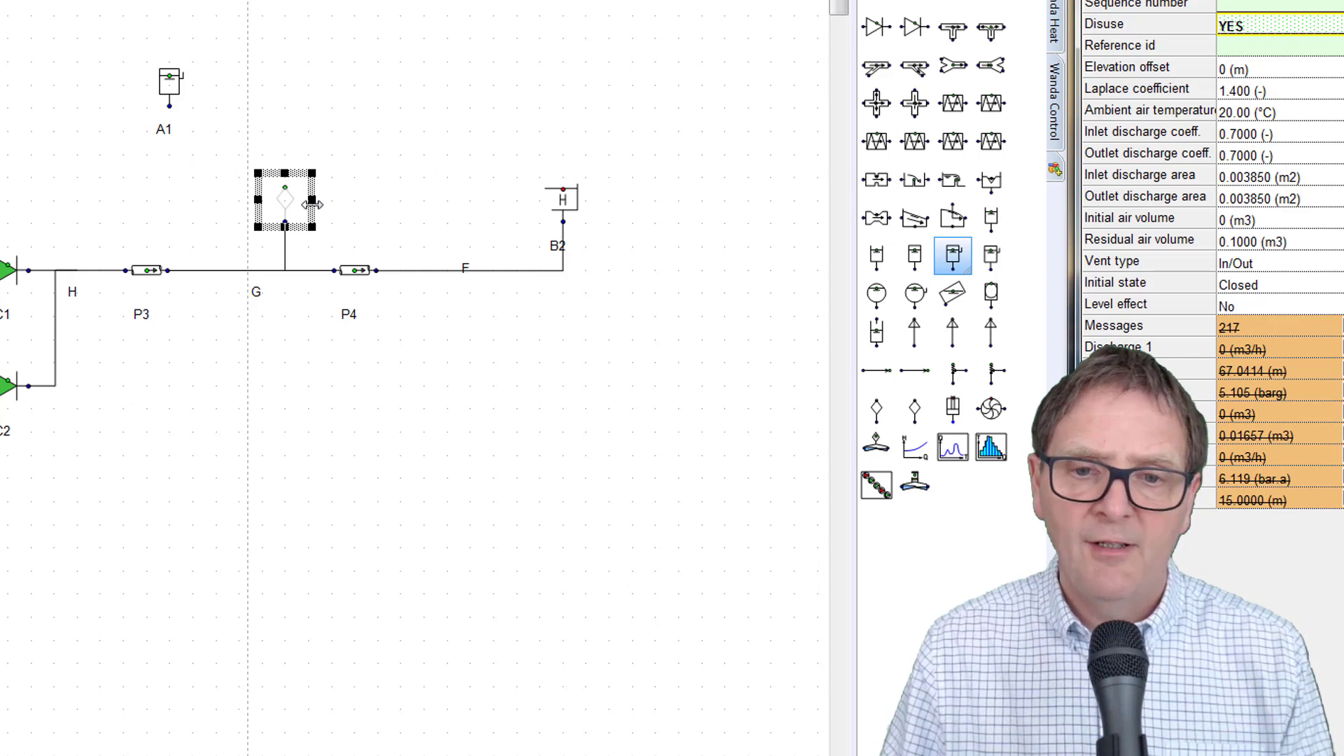
pyautogui.moveTo(313, 218); pyautogui.dragTo(362, 218)
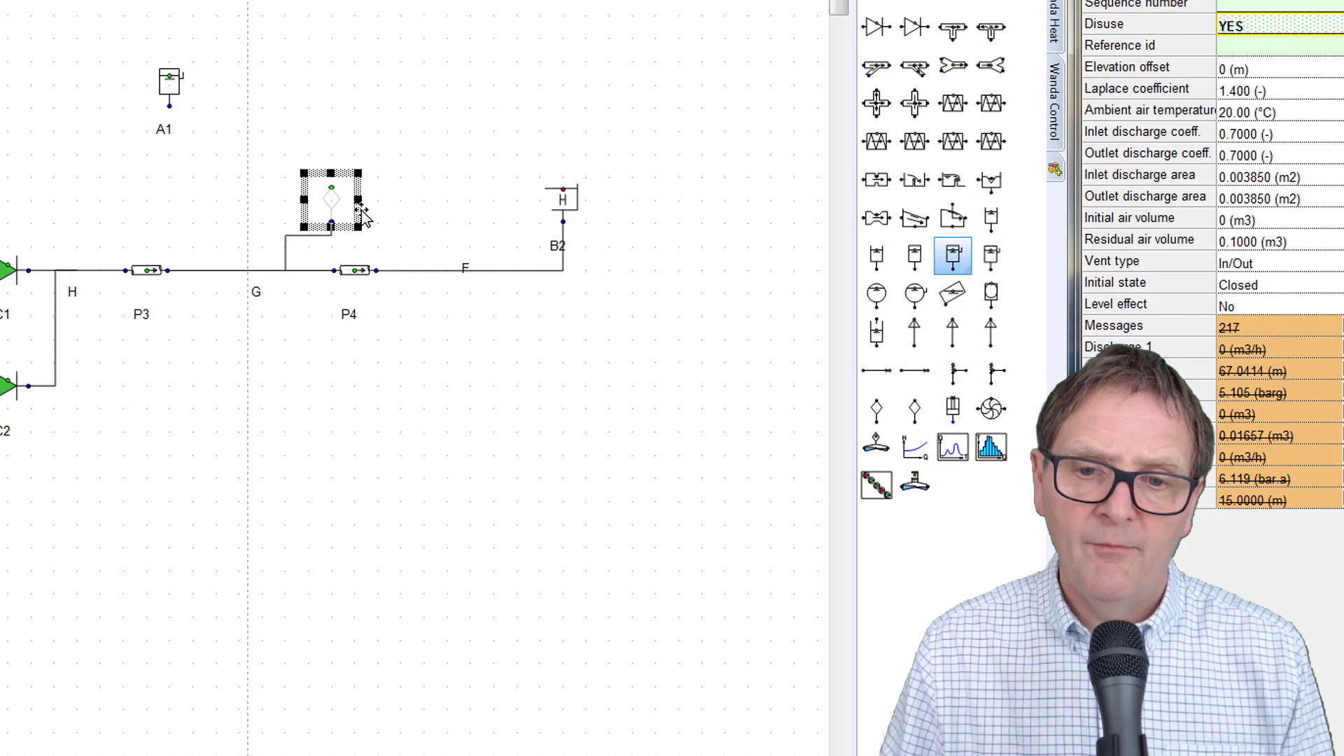
# Move air vessel A1 further up and away from the pipeline, and add an ideal check valve and an orifice below it
pyautogui.click(171, 84)
pyautogui.moveTo(185, 66); pyautogui.dragTo(141, 14)
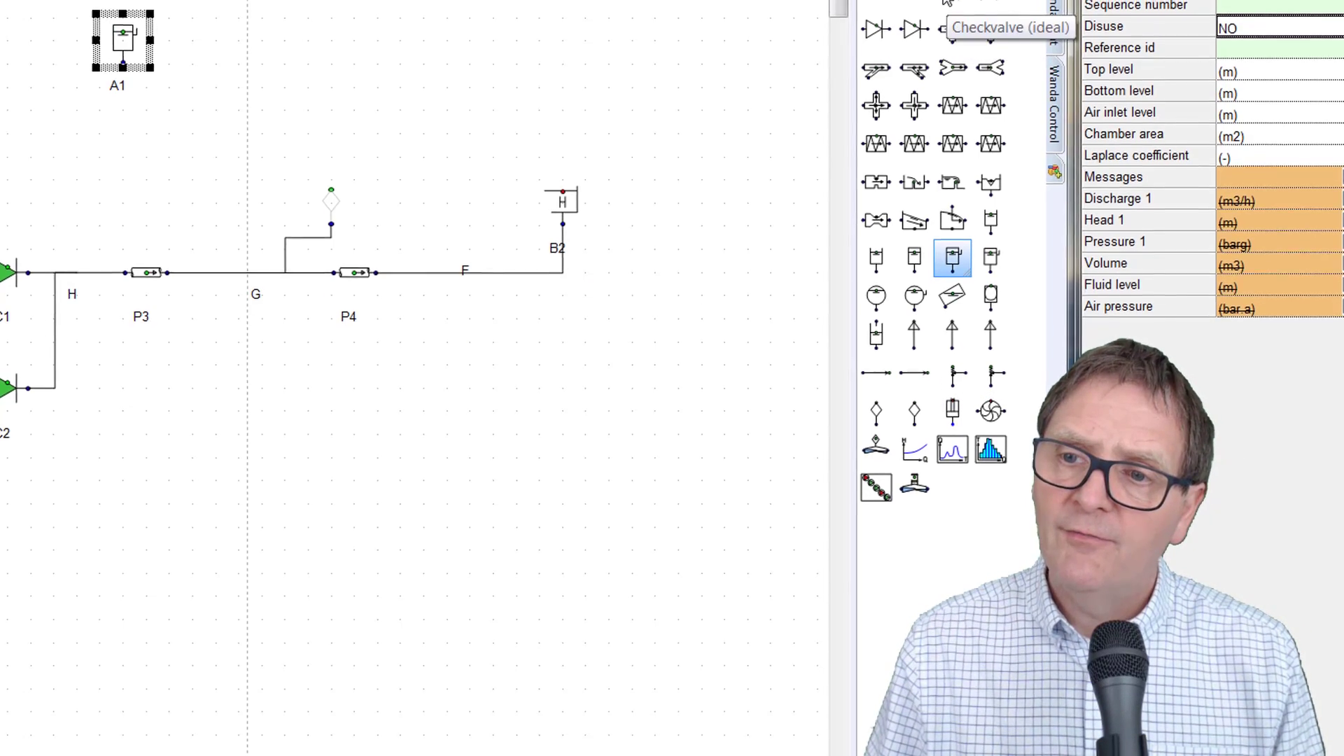
pyautogui.click(946, 2)
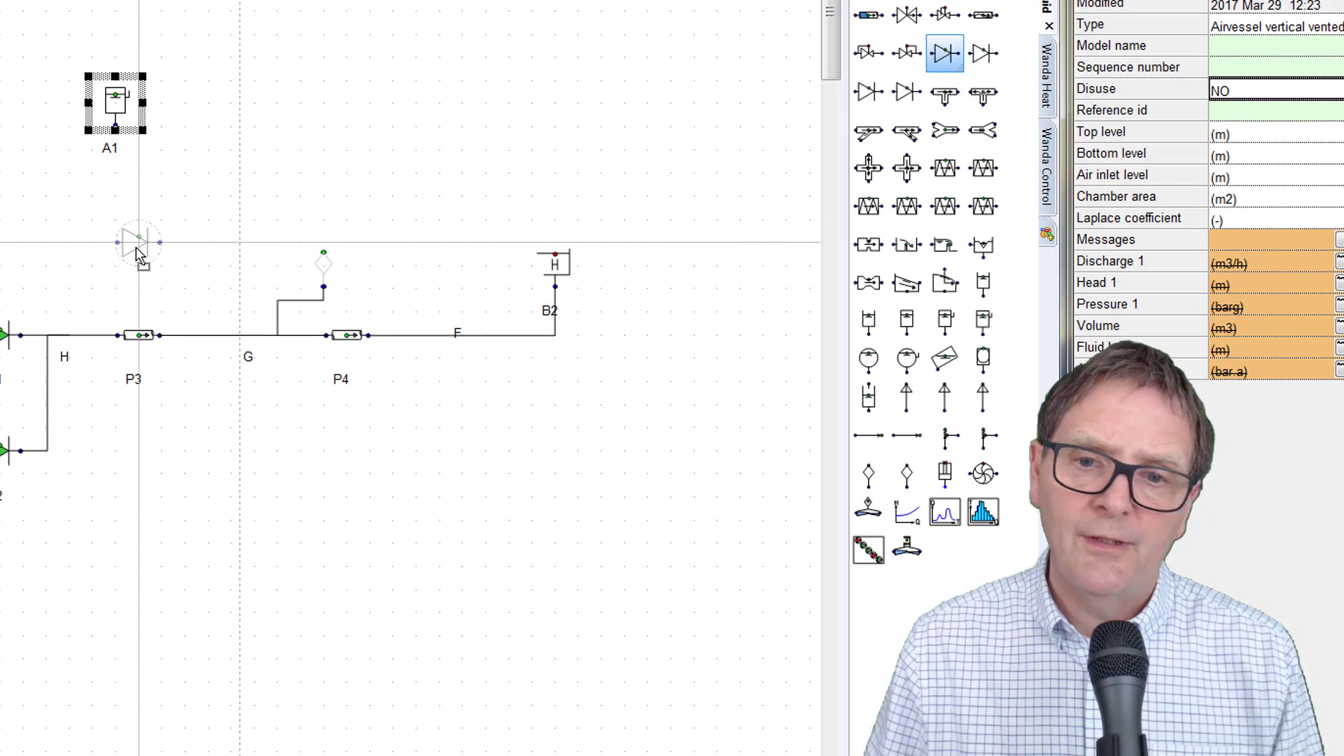
pyautogui.click(137, 250)
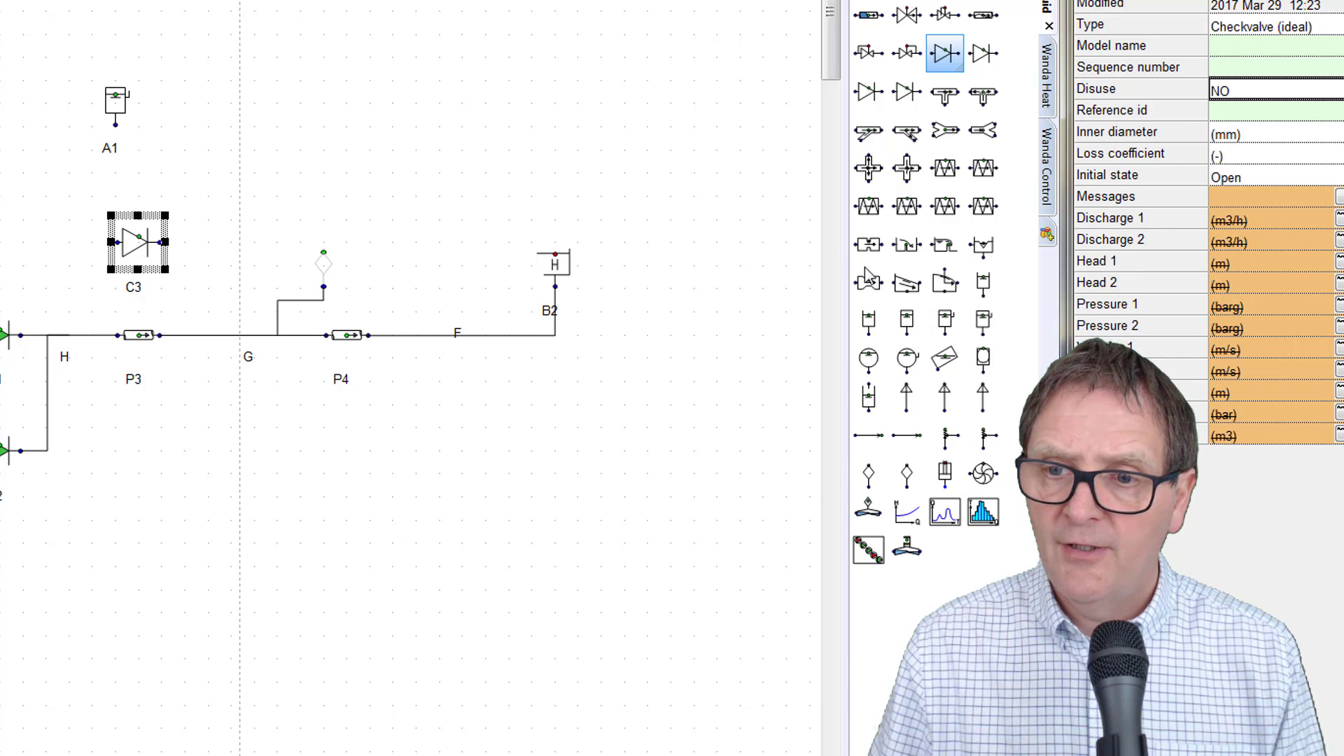
pyautogui.click(874, 246)
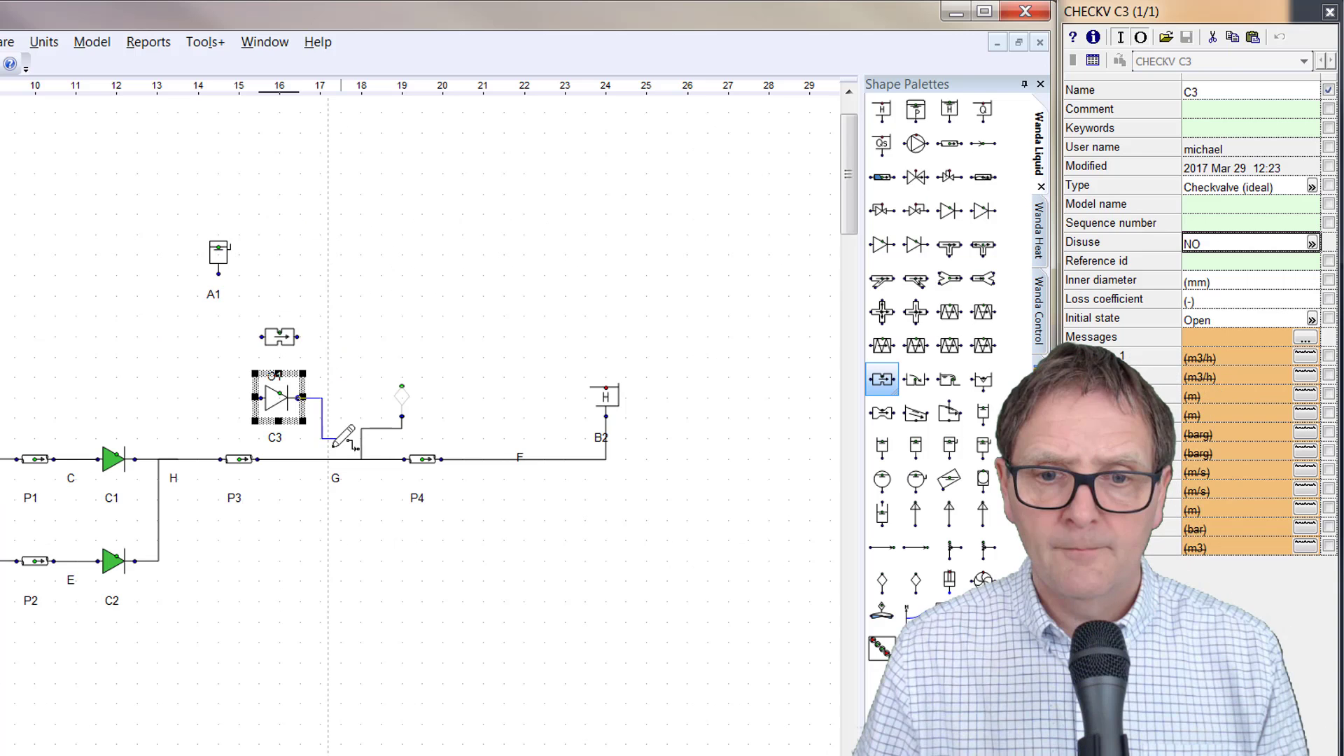
# Connect check valve C3 and orifice O1 in parallel between H-node G and air vessel A1, with the valve's outlet towards G
pyautogui.moveTo(333, 443); pyautogui.dragTo(341, 459)
pyautogui.moveTo(301, 340)
pyautogui.mouseDown()
pyautogui.moveTo(344, 377)
pyautogui.moveTo(341, 398)
pyautogui.mouseUp()
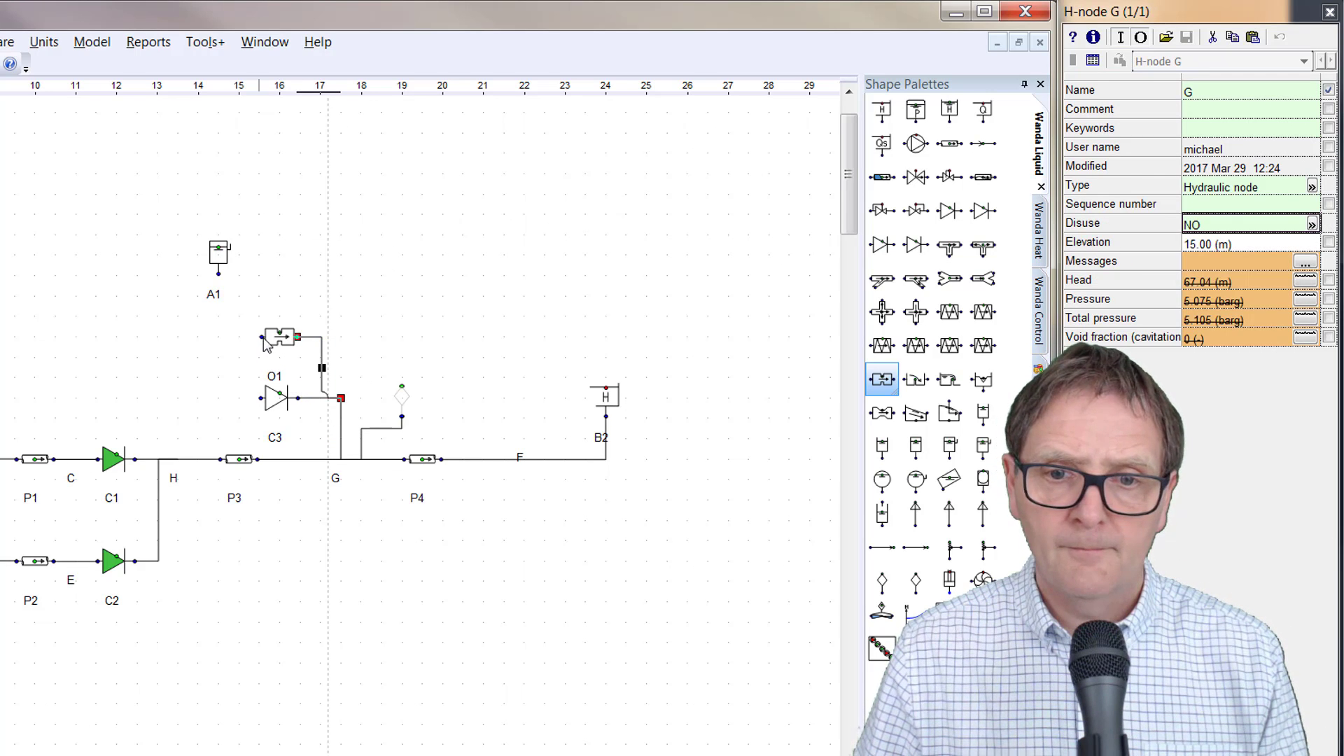
pyautogui.moveTo(264, 338)
pyautogui.mouseDown()
pyautogui.moveTo(228, 335)
pyautogui.moveTo(219, 274)
pyautogui.mouseUp()
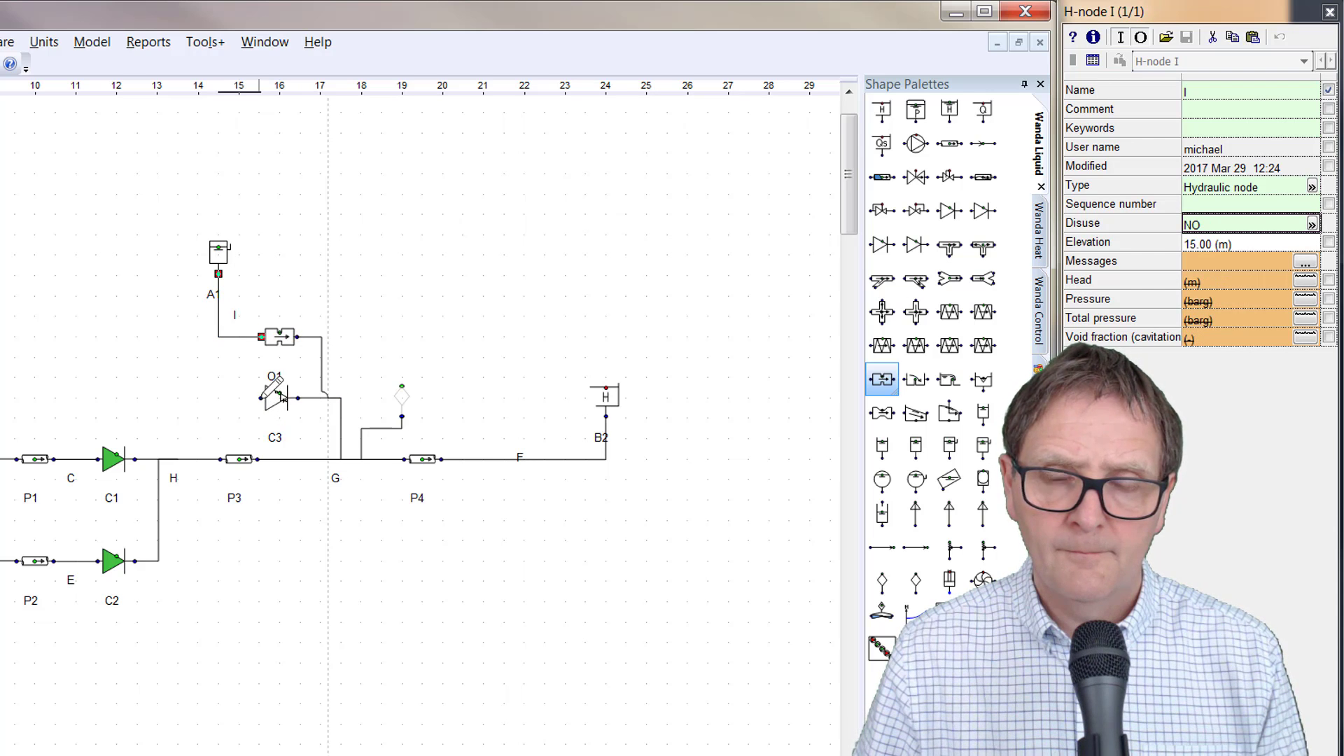
pyautogui.moveTo(261, 399)
pyautogui.mouseDown()
pyautogui.moveTo(217, 318)
pyautogui.moveTo(204, 363)
pyautogui.moveTo(219, 337)
pyautogui.mouseUp()
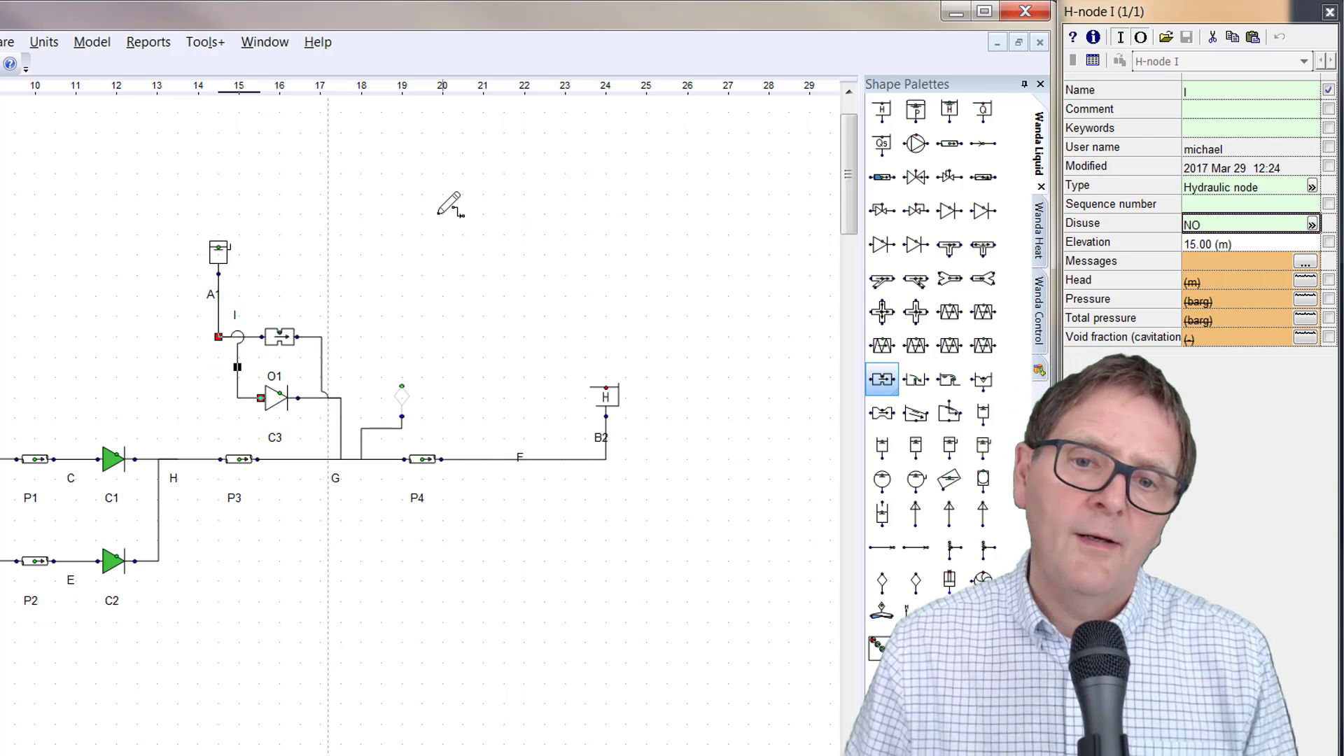
# Look up the inner diameter of check valve C1, and set check valve C3's inner diameter to 250 mm and initial state to Closed
pyautogui.scroll(1, 420, 426)
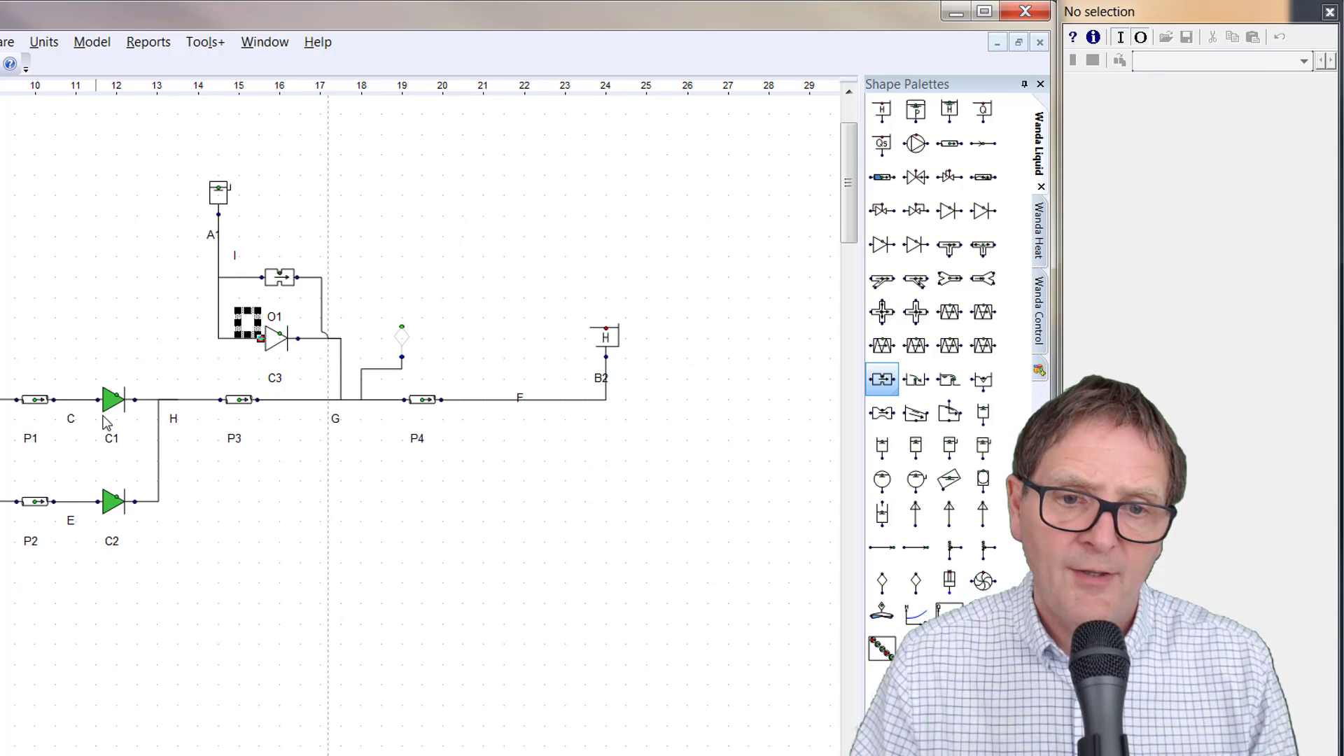
pyautogui.click(108, 409)
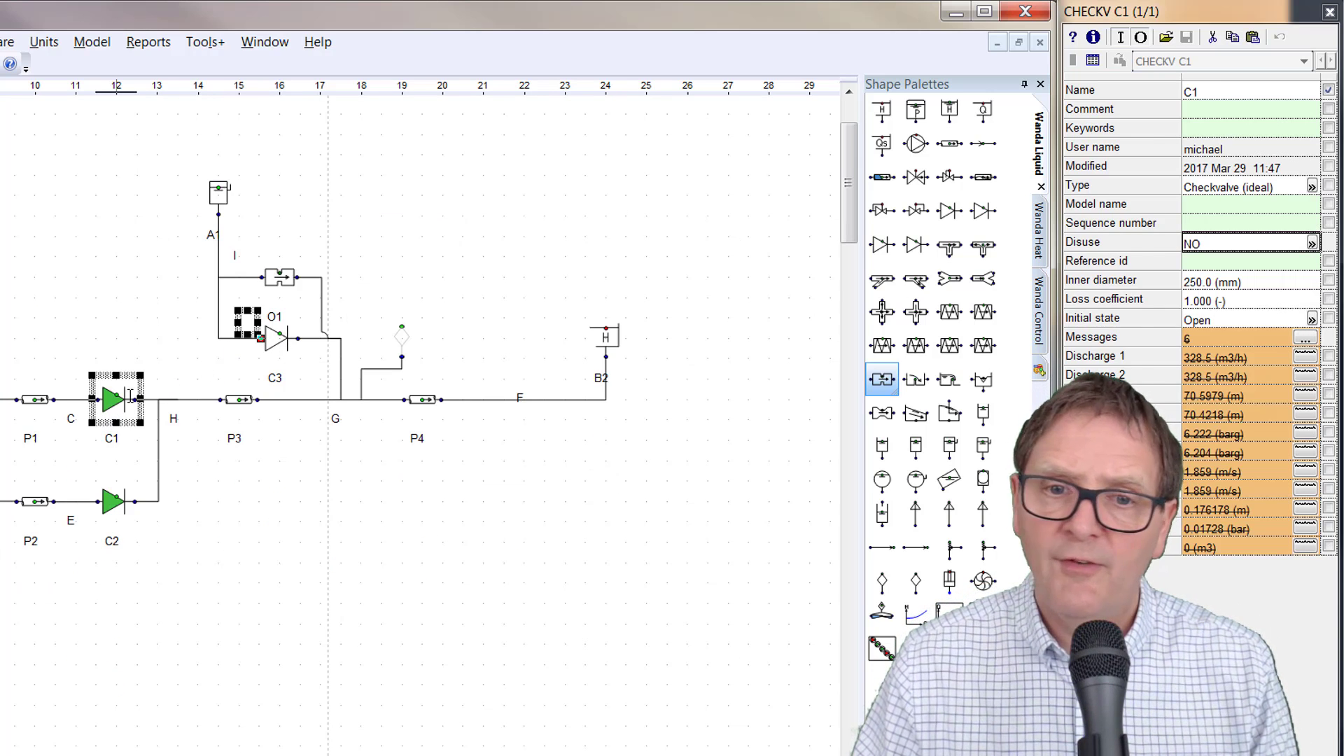
pyautogui.click(274, 356)
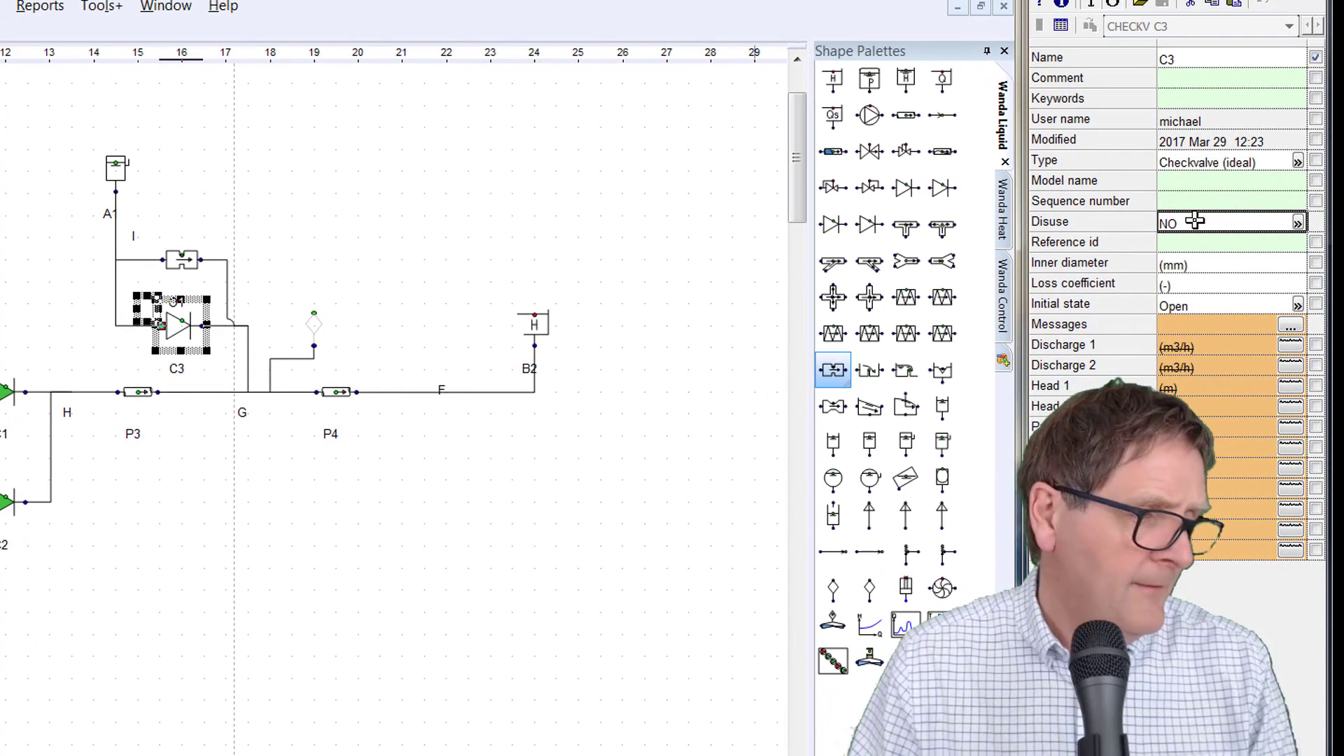
pyautogui.click(1201, 267)
pyautogui.write('250')
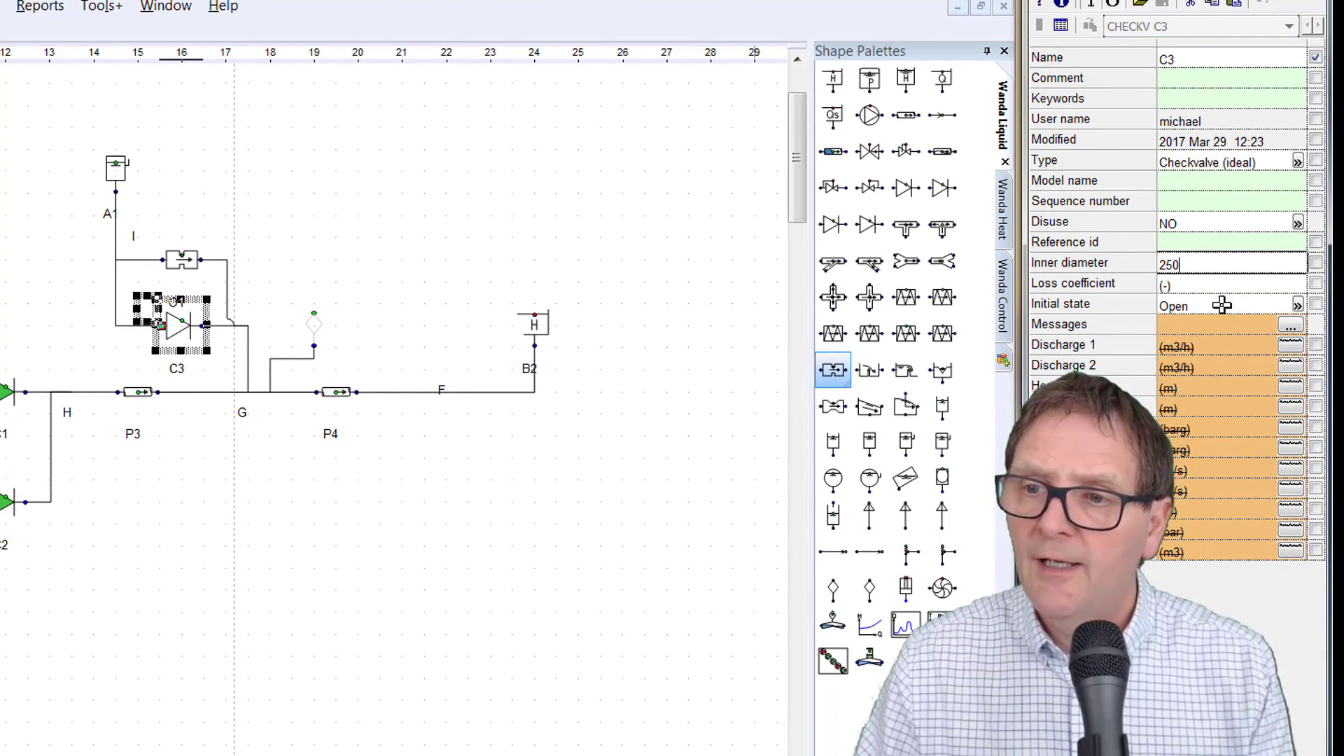
pyautogui.click(1213, 306)
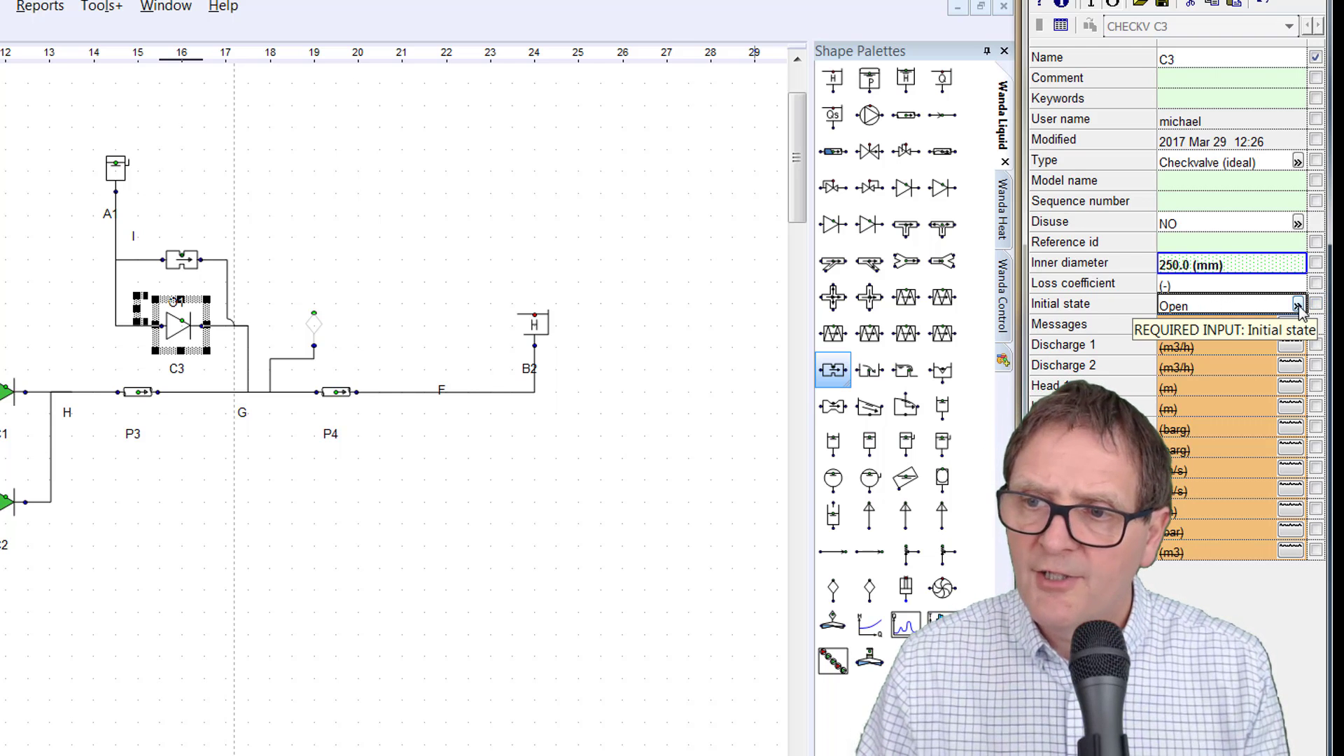
pyautogui.click(1209, 307)
pyautogui.click(1200, 341)
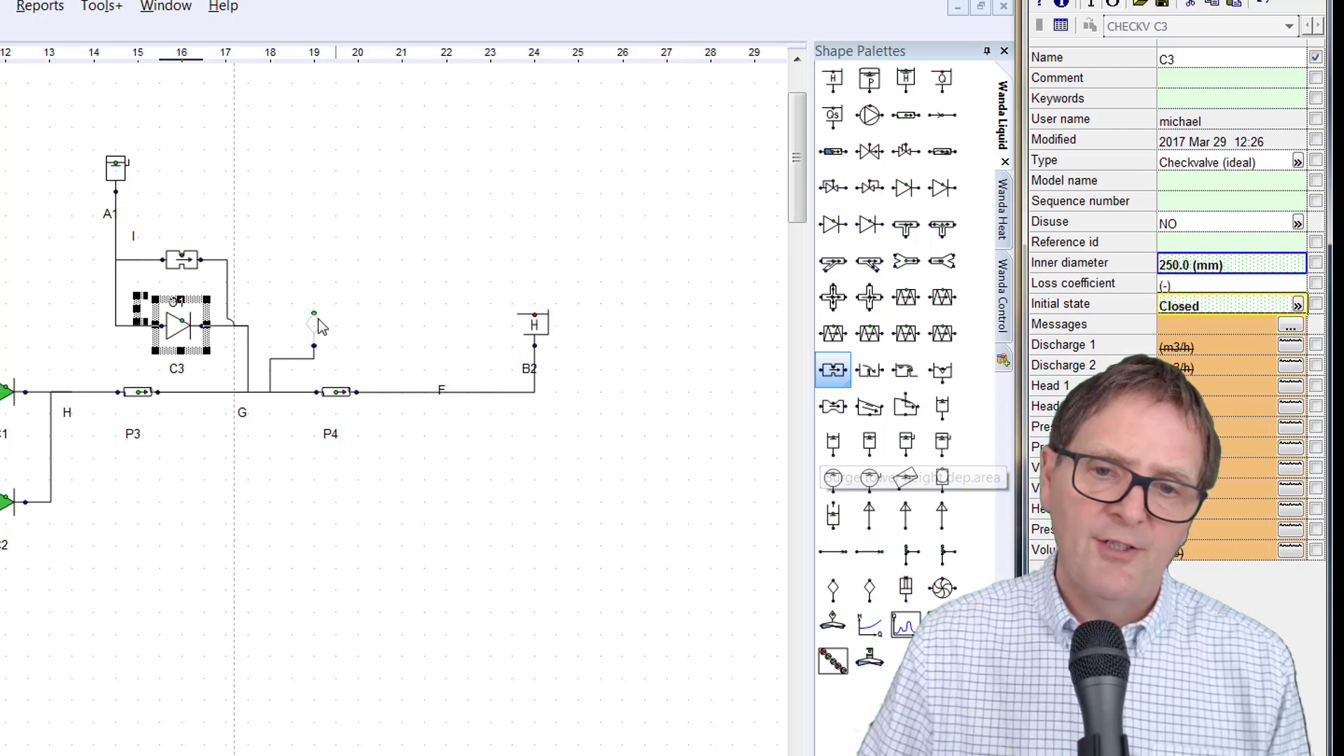
pyautogui.click(296, 220)
# Set the pipe diameter of orifice O1 to 250 mm and its throat diameter to 100 mm
pyautogui.scroll(2, 138, 319)
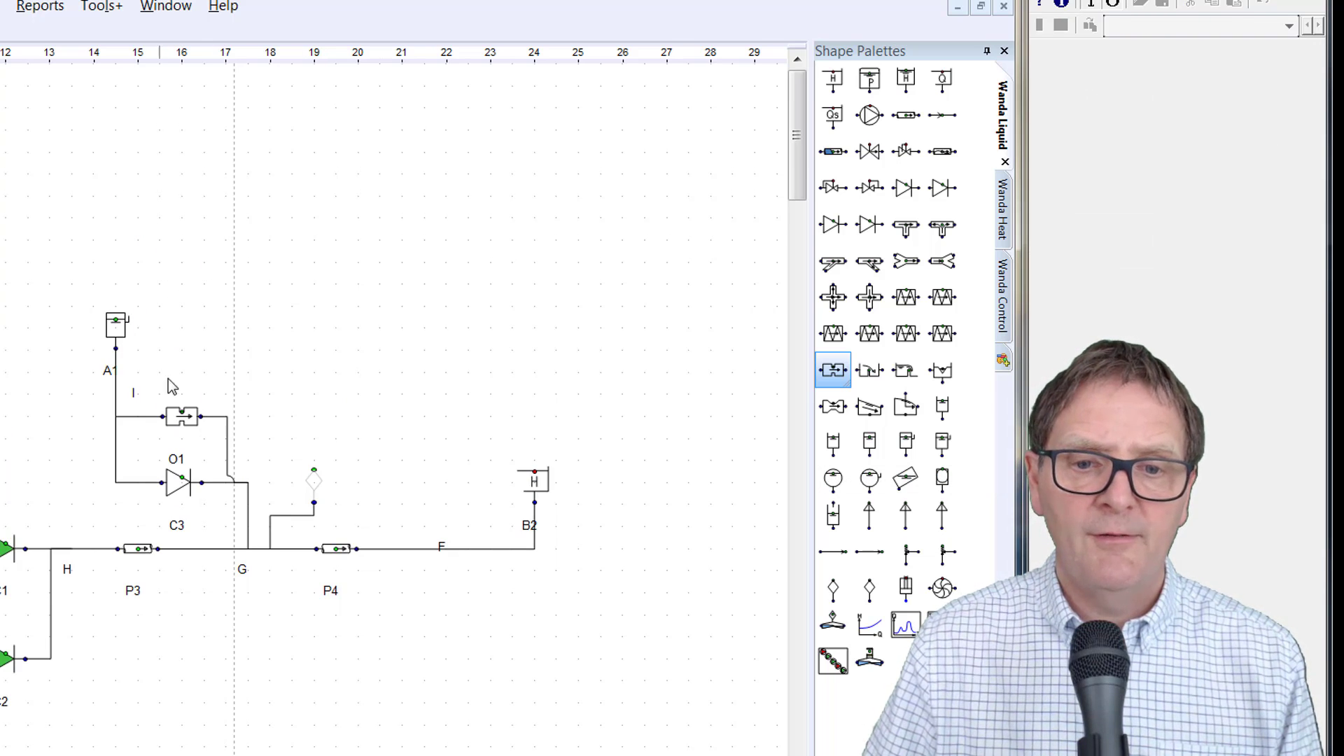
pyautogui.scroll(-1, 214, 657)
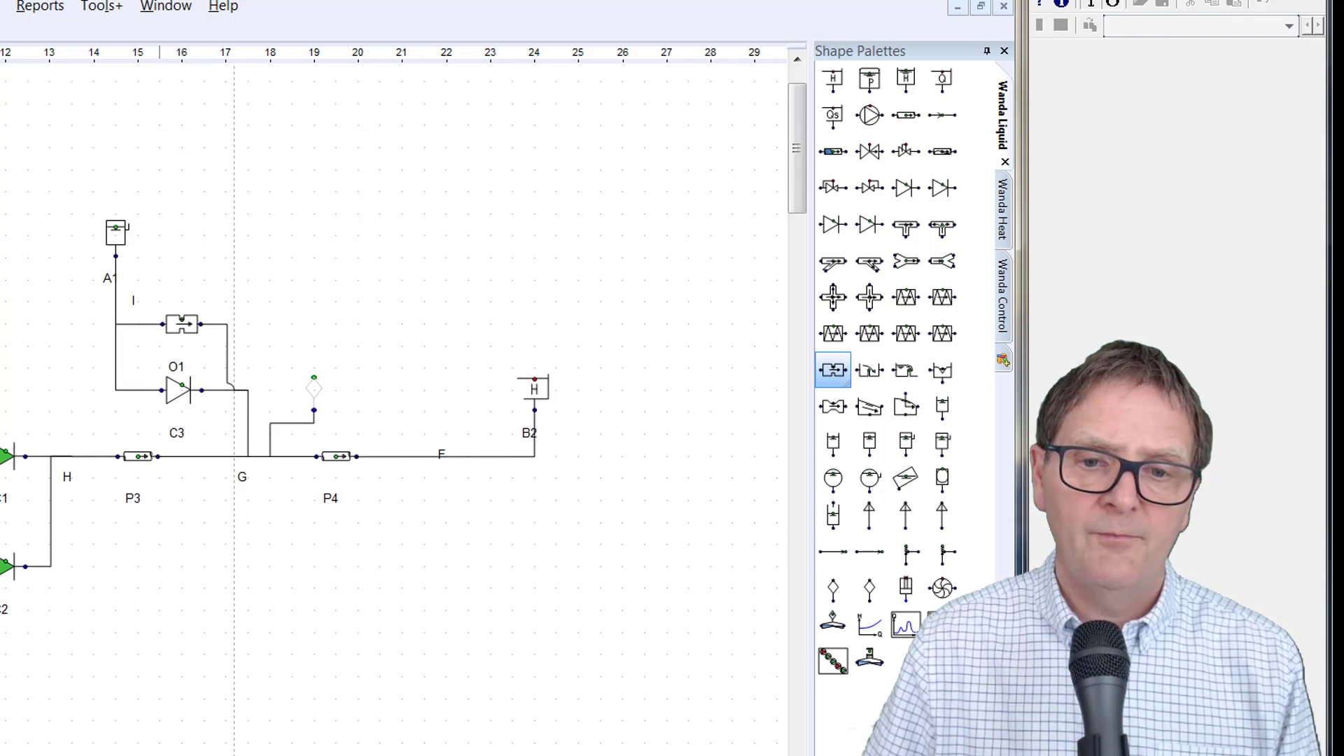
pyautogui.click(182, 323)
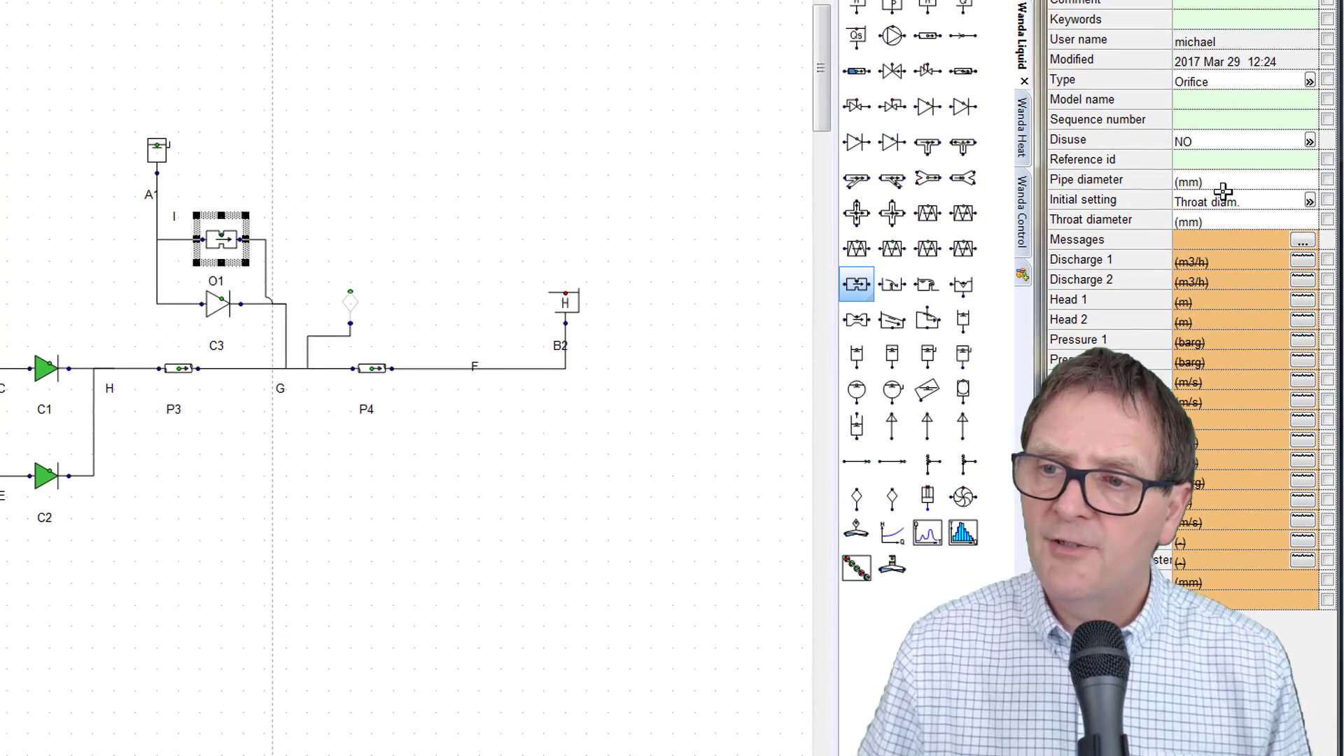
pyautogui.click(1216, 232)
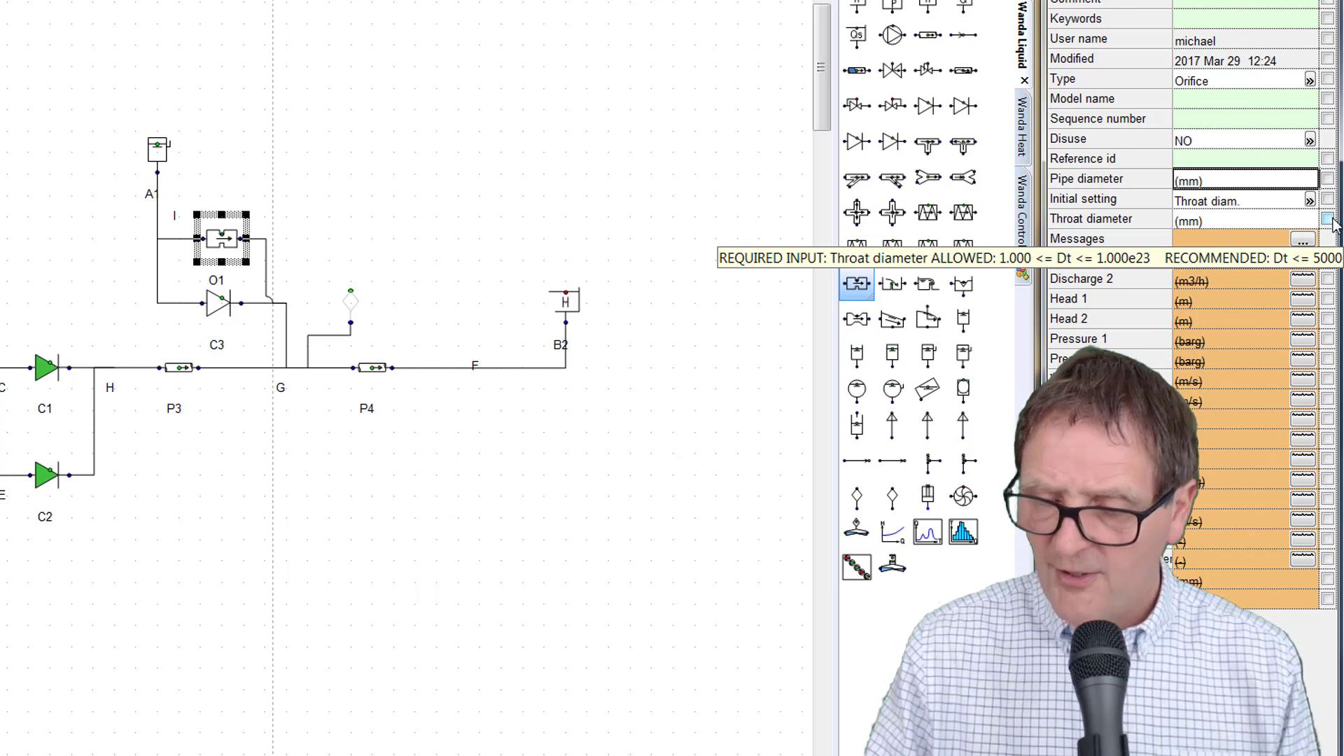
pyautogui.write('250')
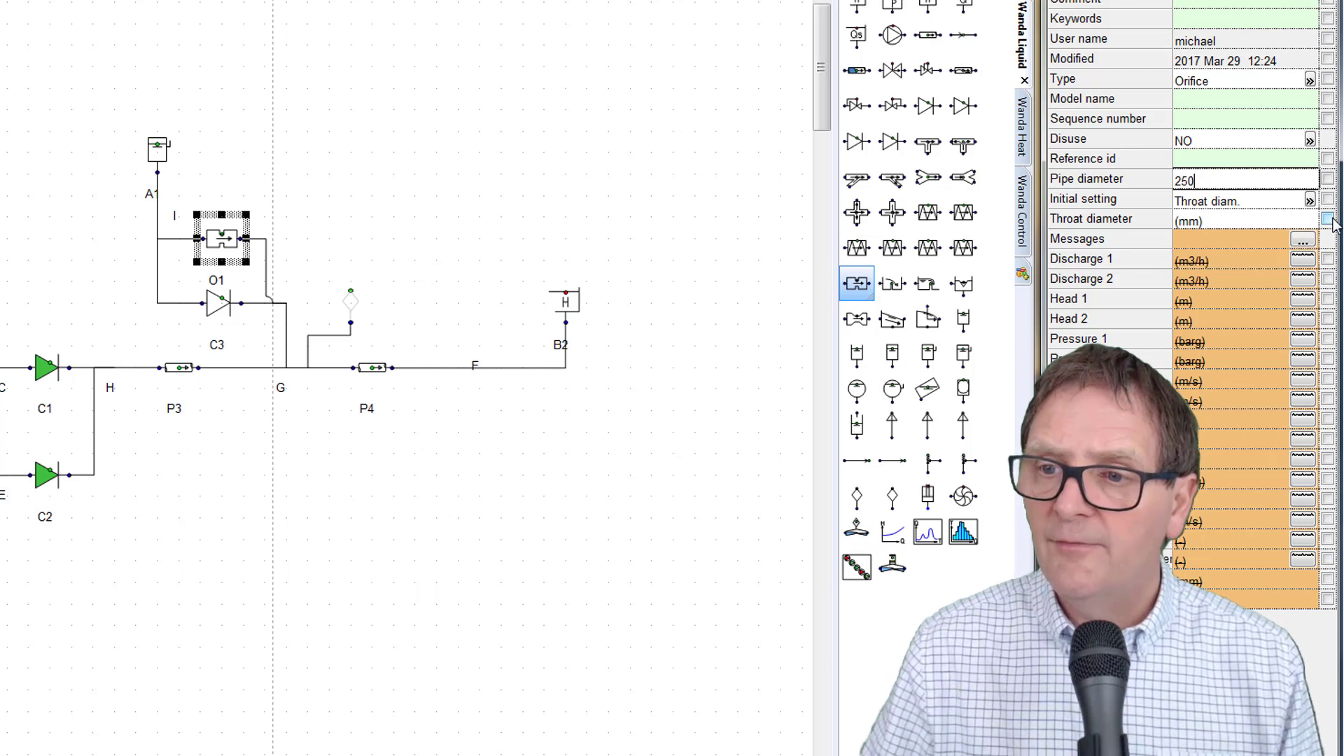
pyautogui.click(1258, 221)
pyautogui.write('100')
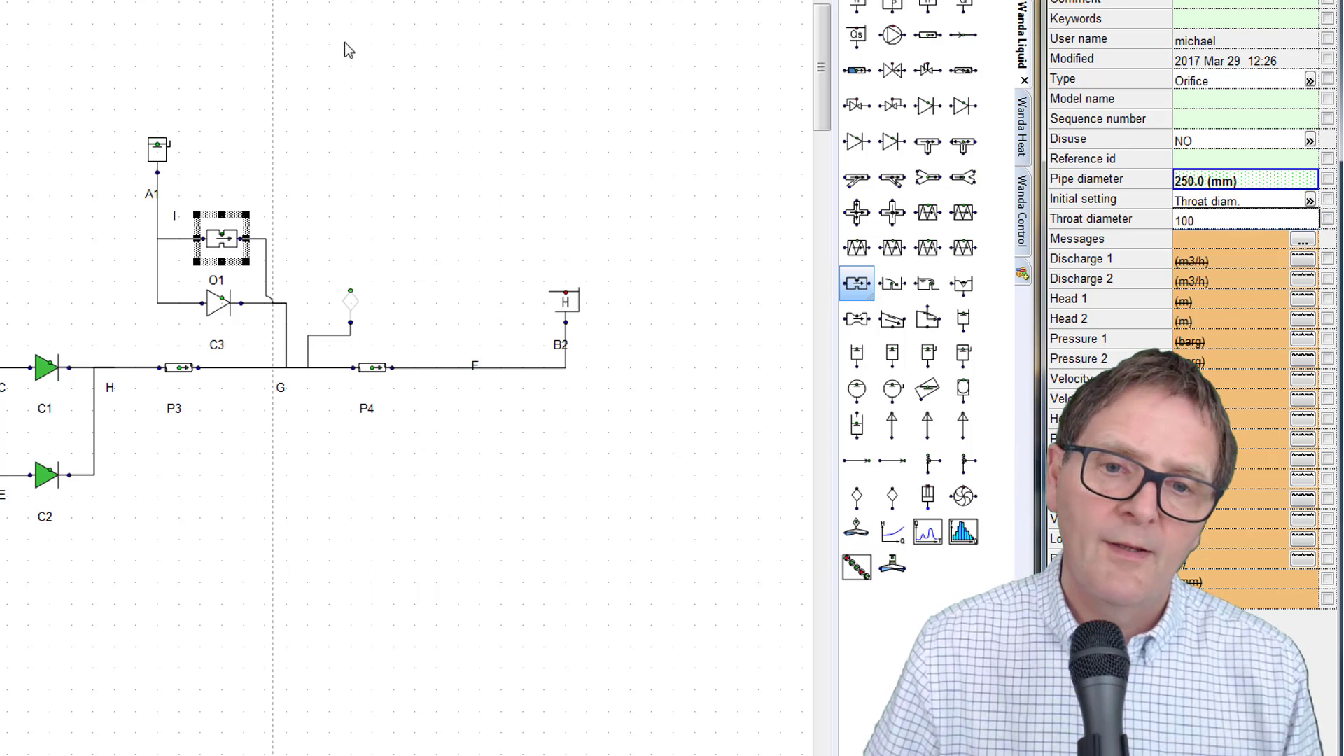
pyautogui.click(435, 228)
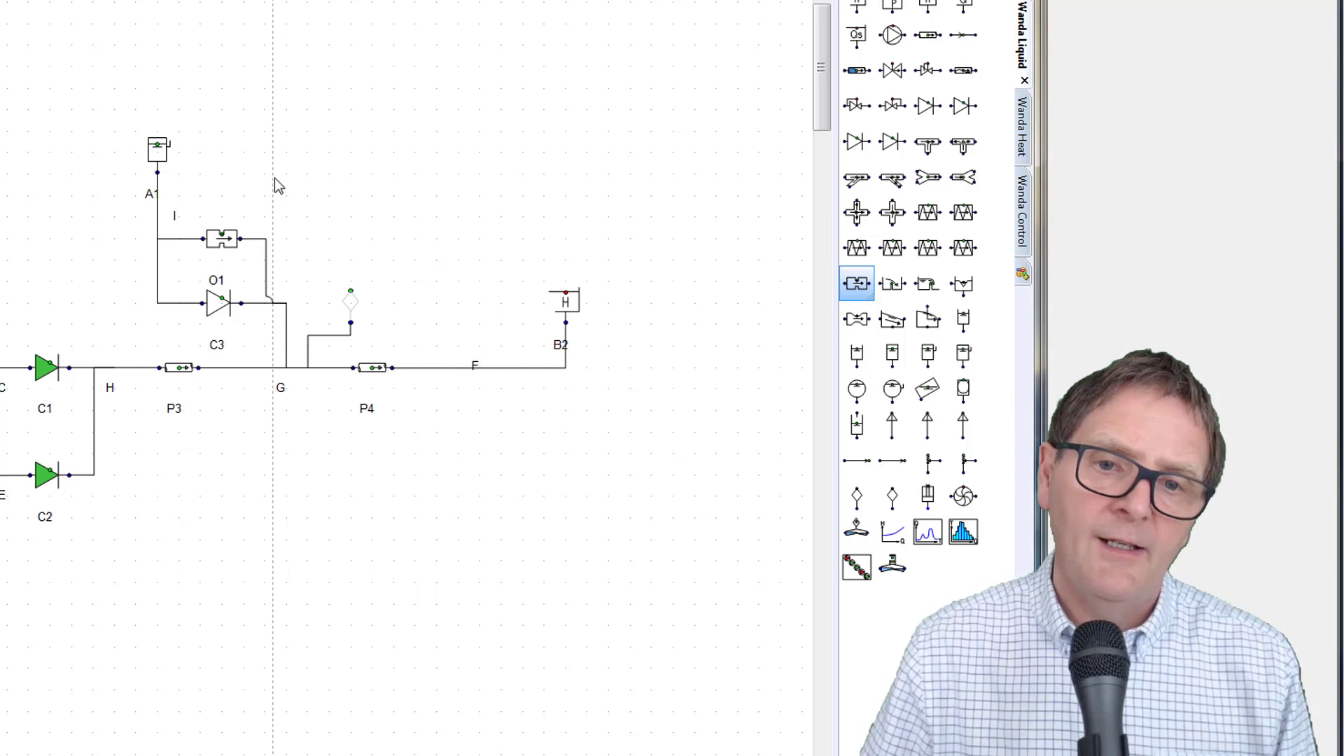
# Plot the air volume of the disused vent V1 over time, examine its peak for sizing the air vessel, and close the chart
pyautogui.click(167, 157)
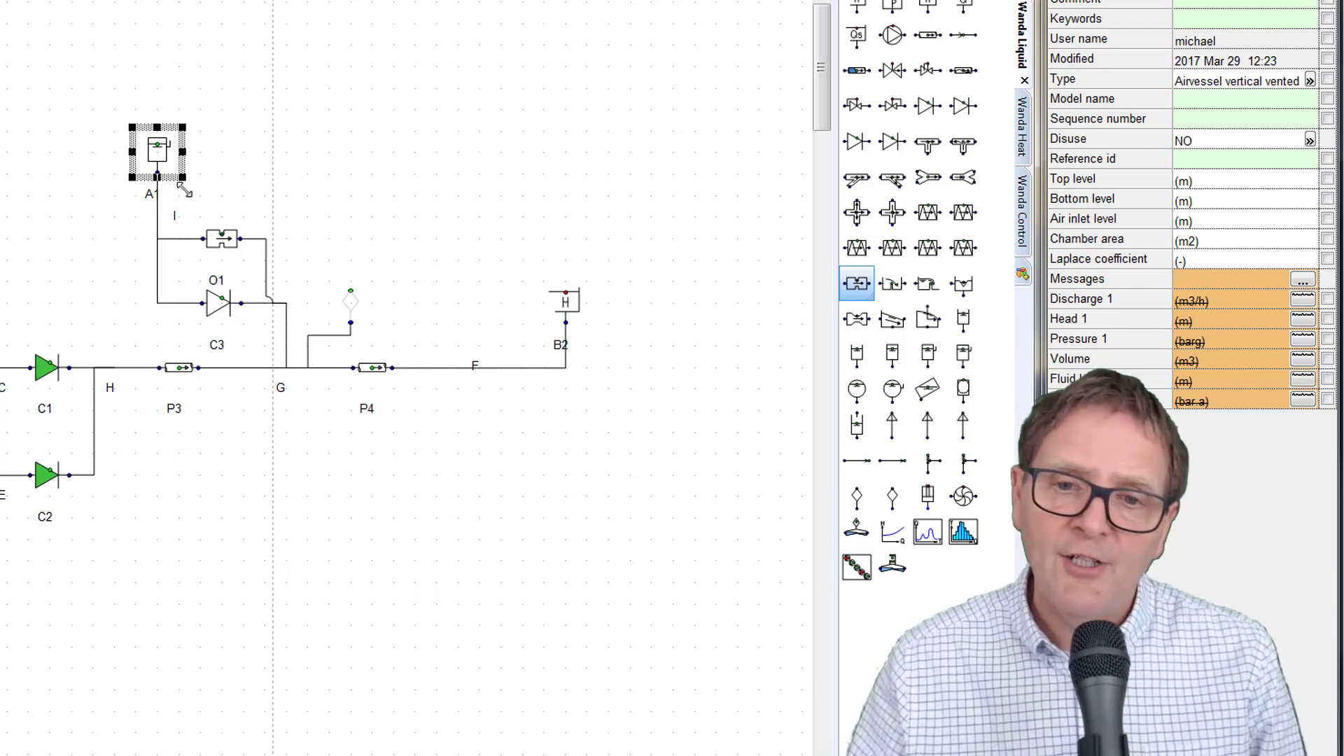
pyautogui.click(348, 308)
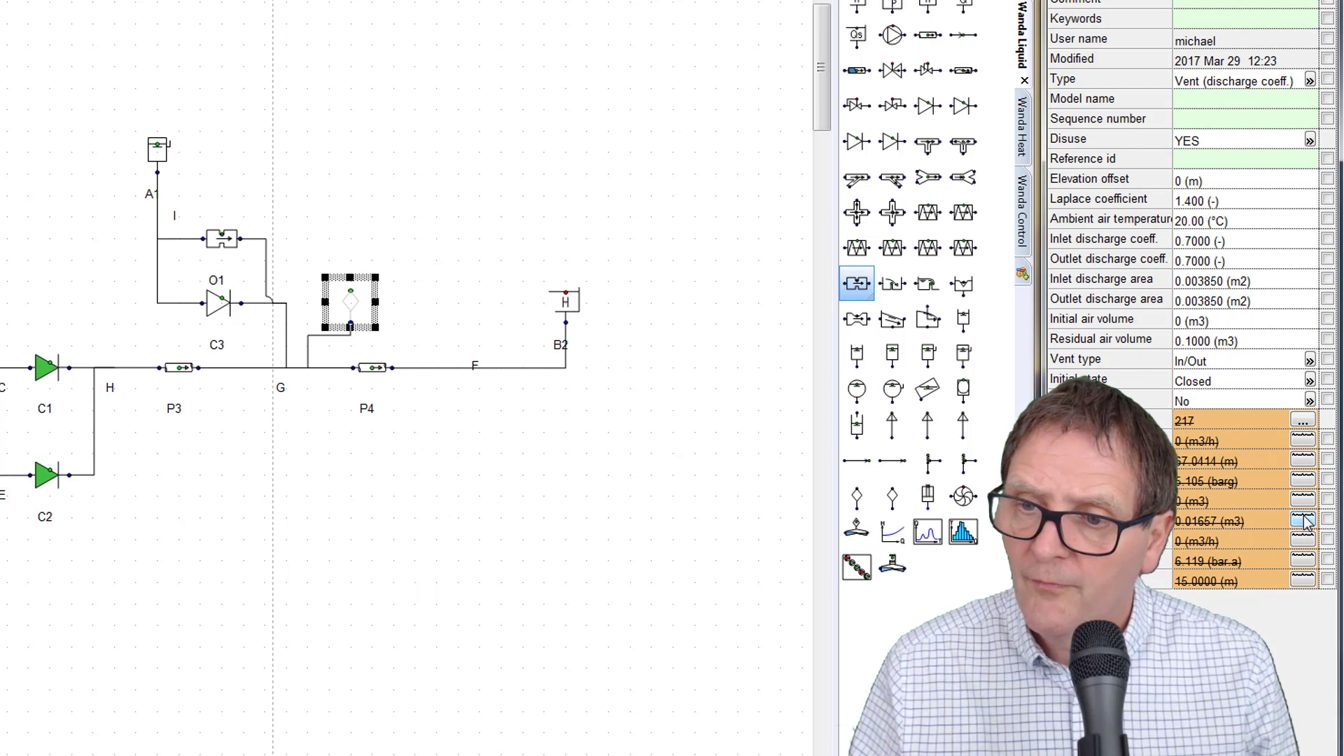
pyautogui.doubleClick(1209, 526)
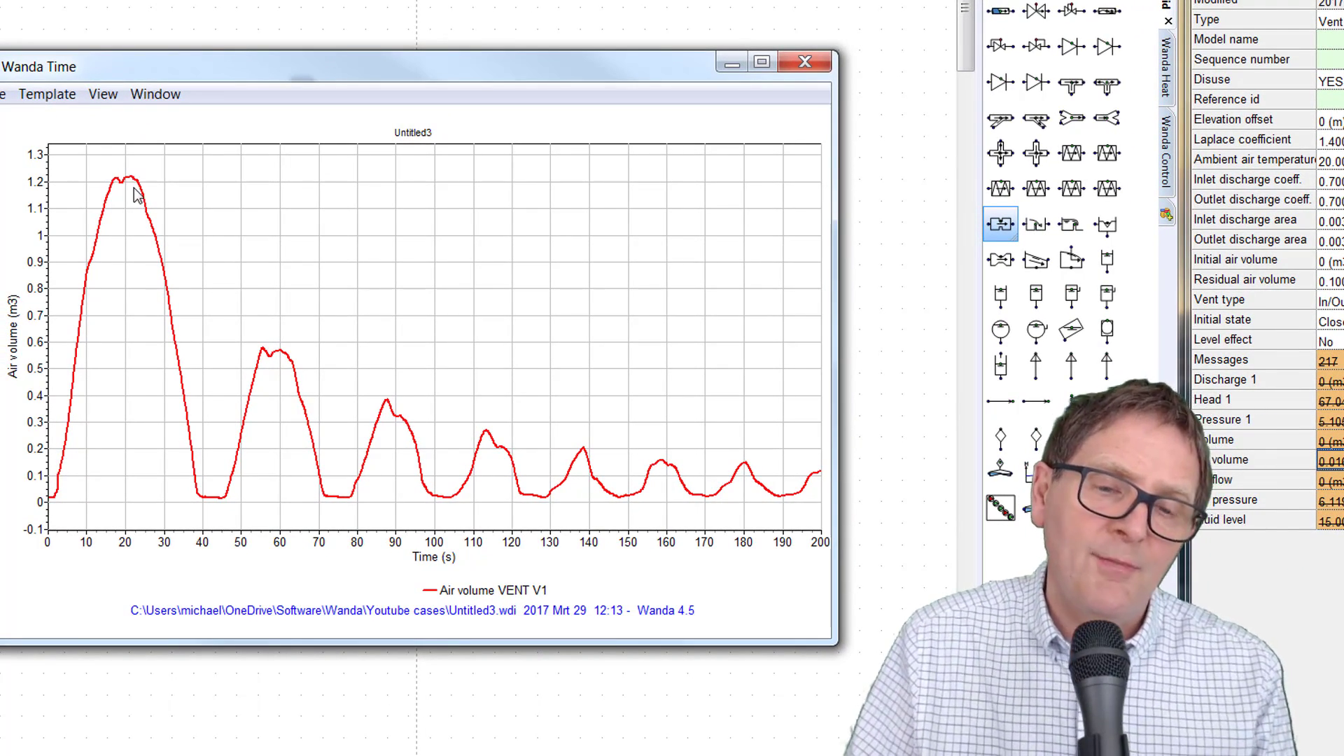
pyautogui.click(815, 66)
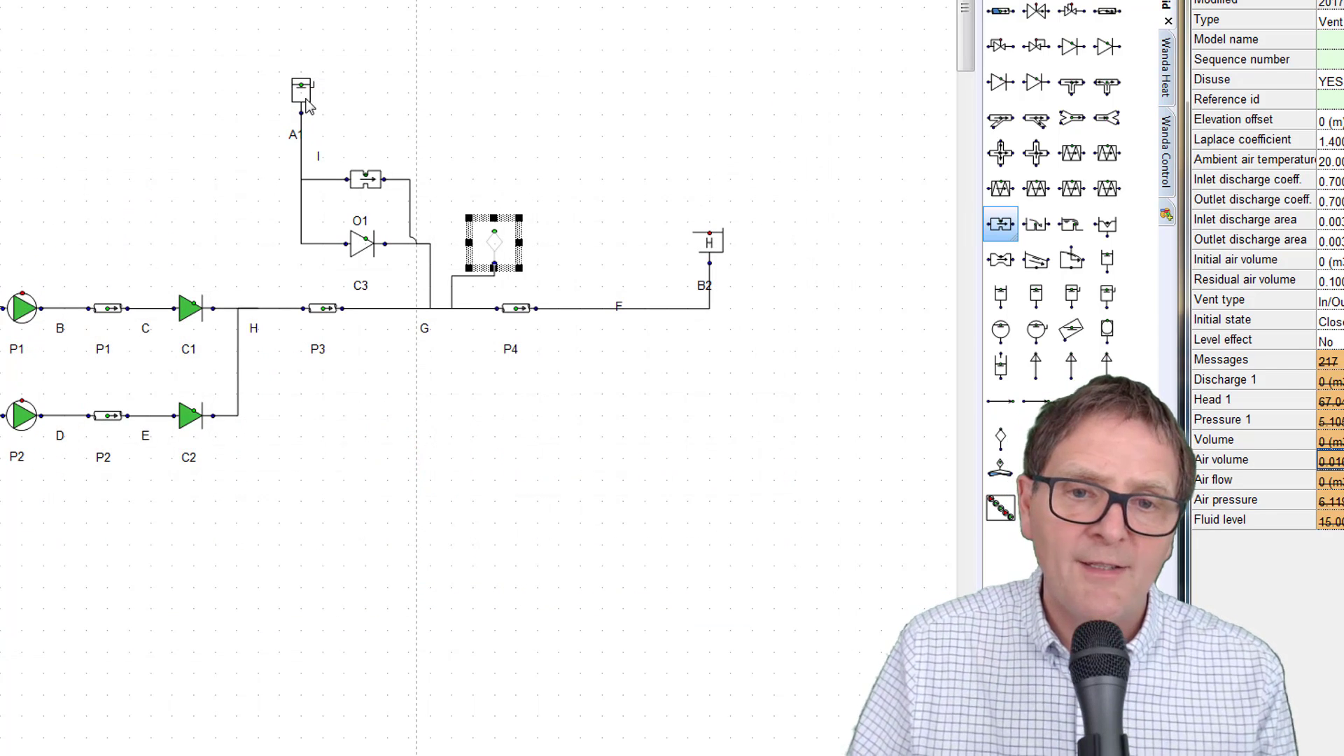
# Check the elevation of H-node G, and give air vessel A1 a chamber area of 1 m2 and a bottom level of 15.5 m
pyautogui.click(305, 98)
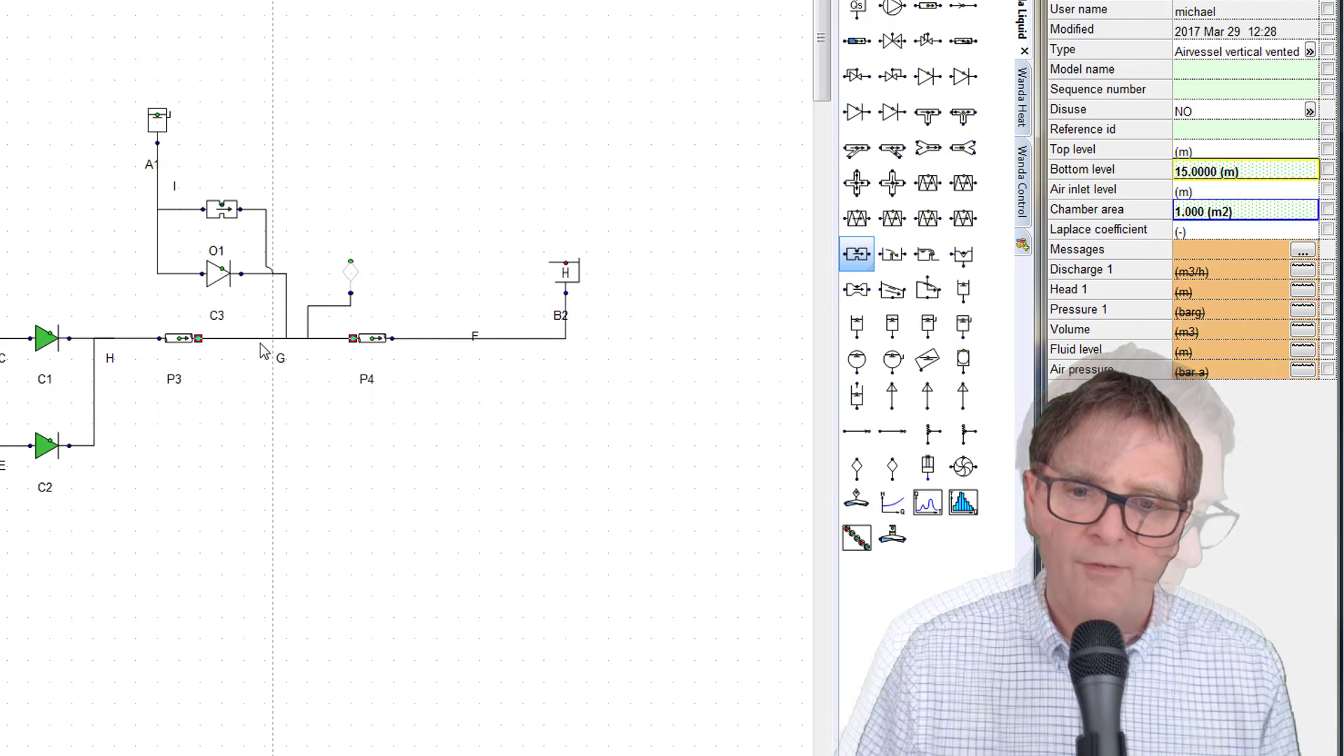
pyautogui.click(261, 344)
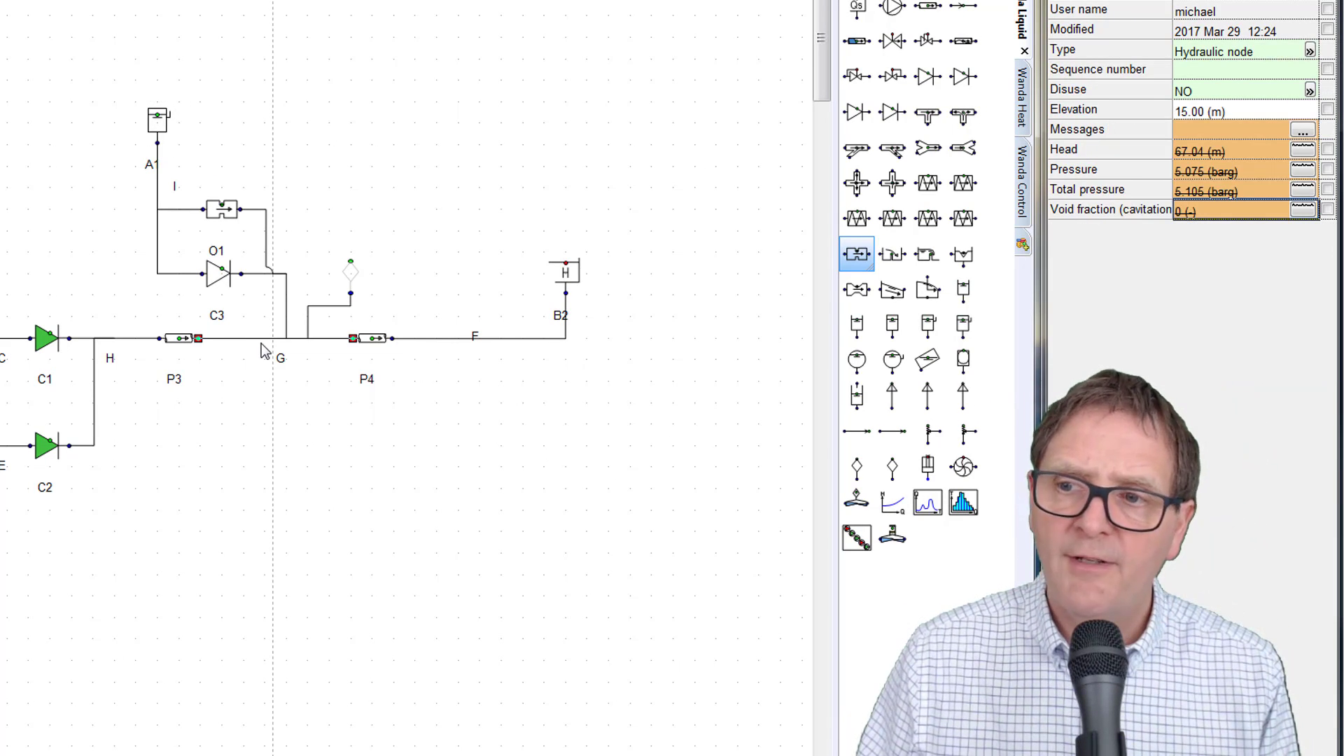
pyautogui.click(156, 132)
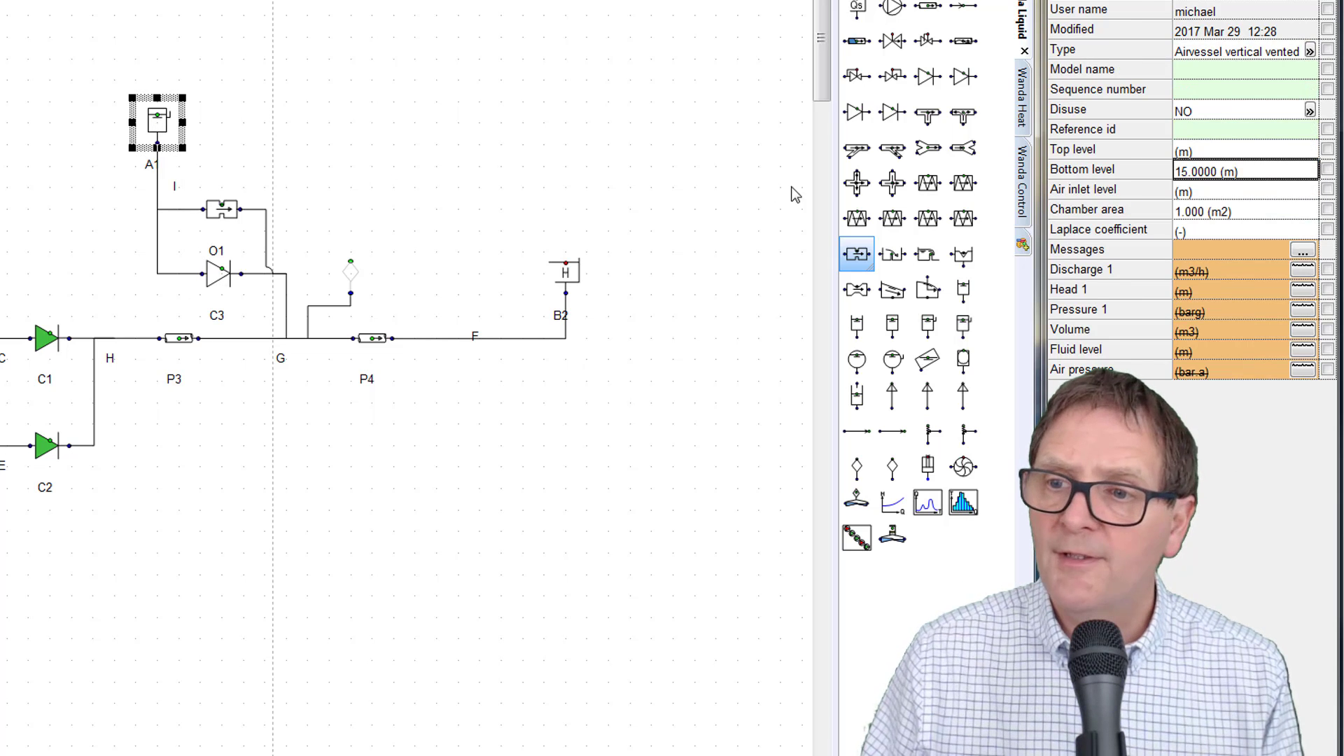
pyautogui.doubleClick(1227, 172)
pyautogui.write('15.5')
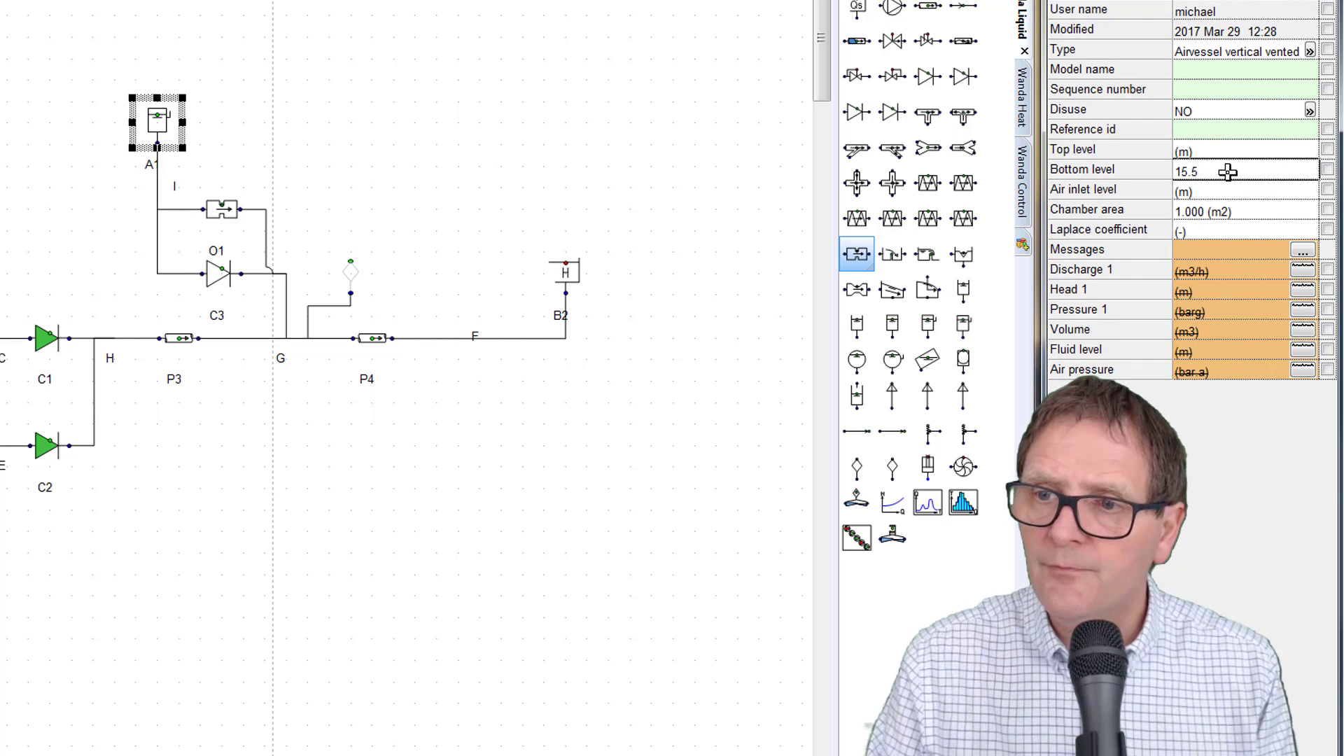
pyautogui.press('Return')
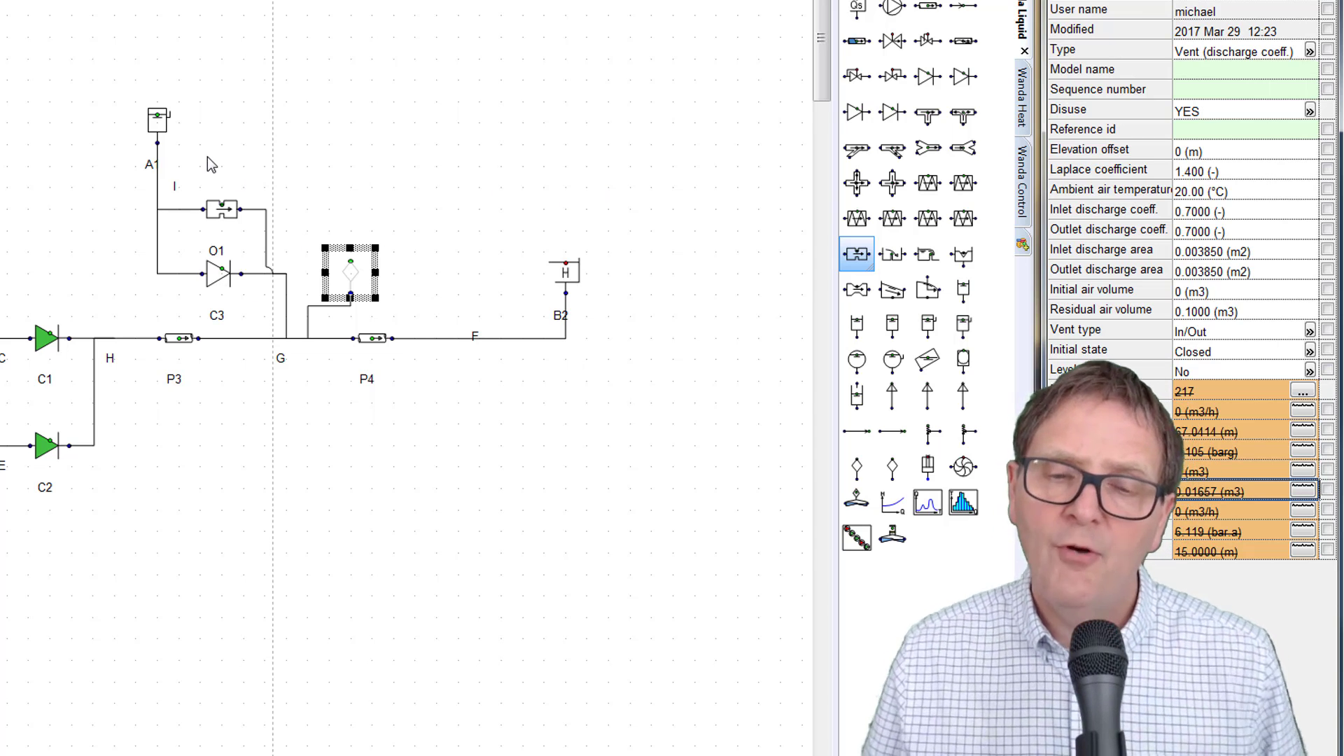
# Set air vessel A1's air inlet level to 17 m and its top level to 18 m
pyautogui.click(159, 133)
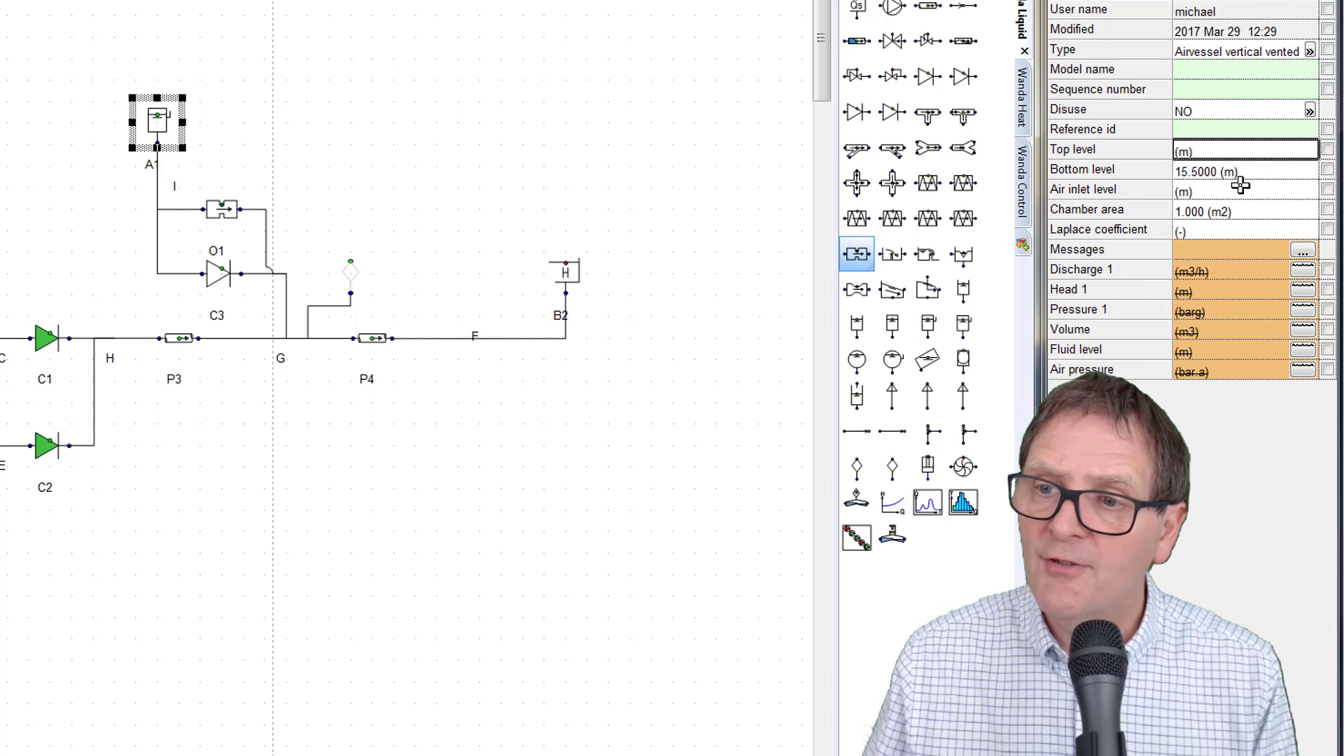
pyautogui.click(1237, 172)
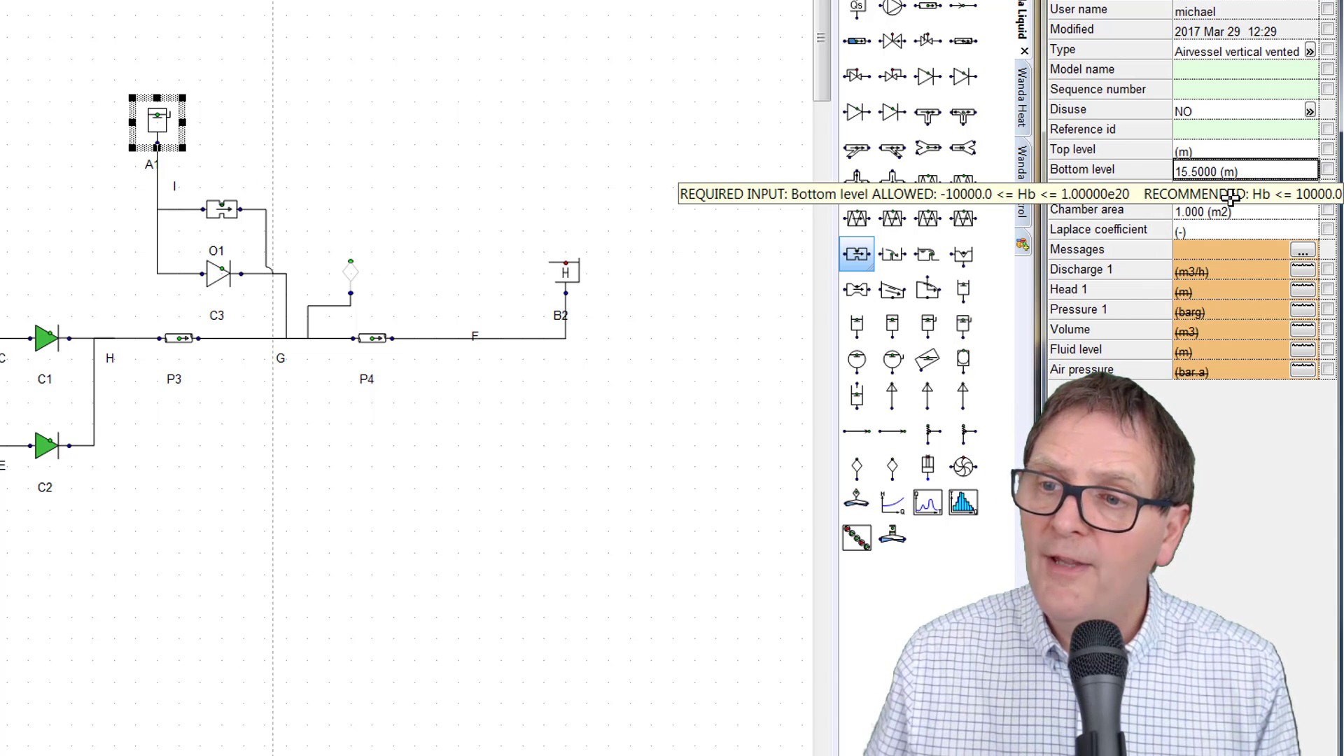
pyautogui.click(1248, 188)
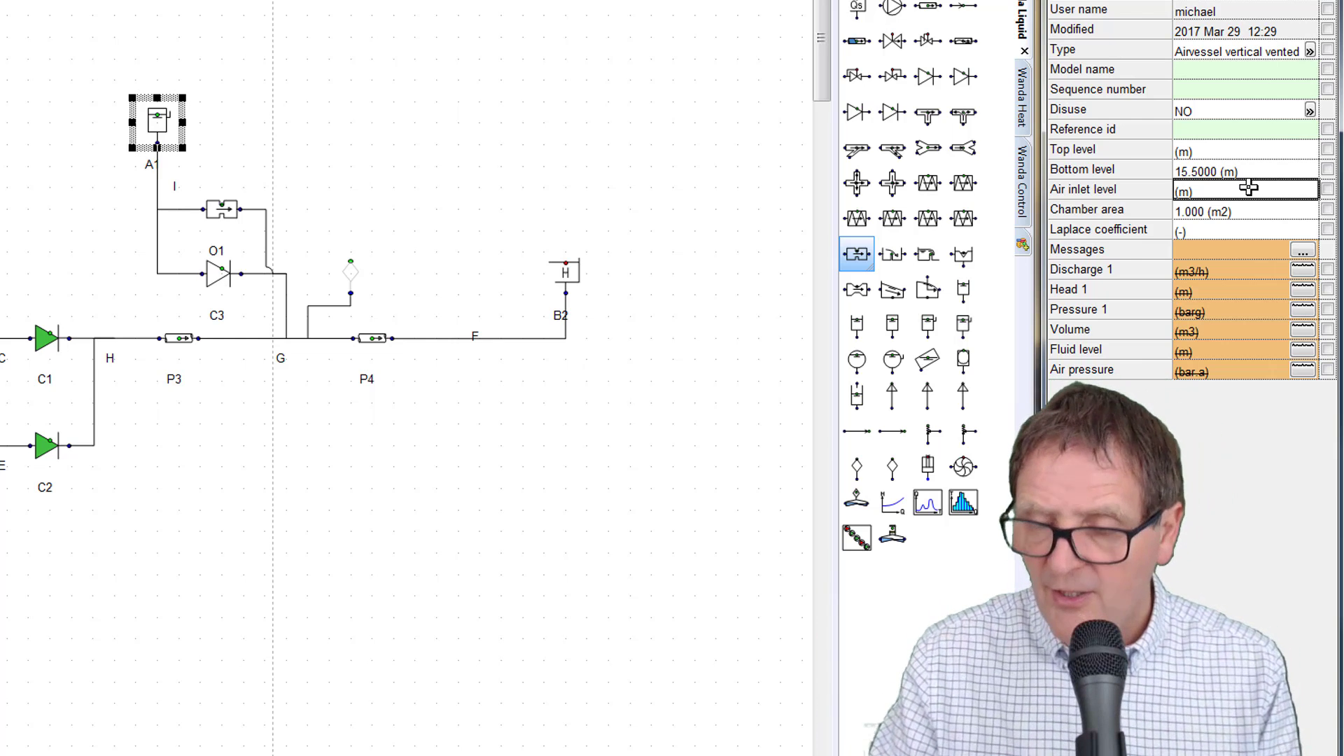
pyautogui.write('1')
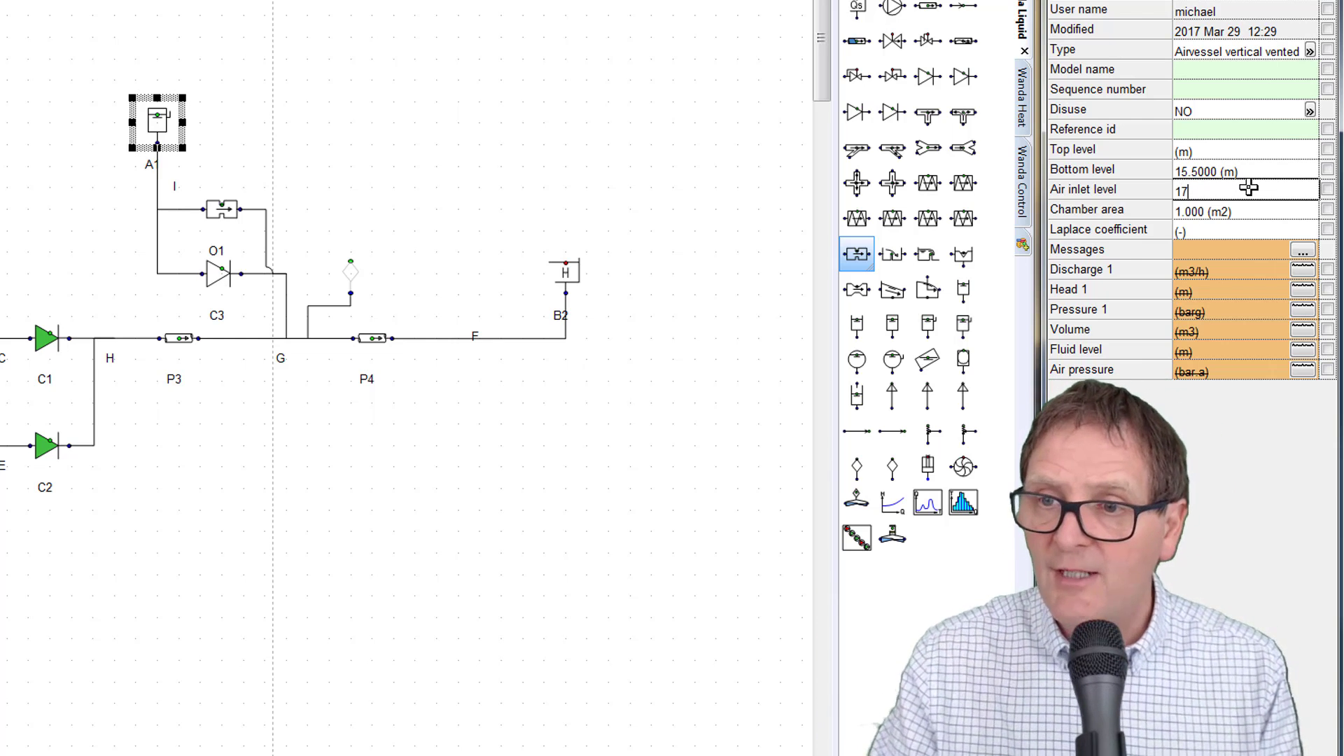
pyautogui.write('7')
pyautogui.press('Return')
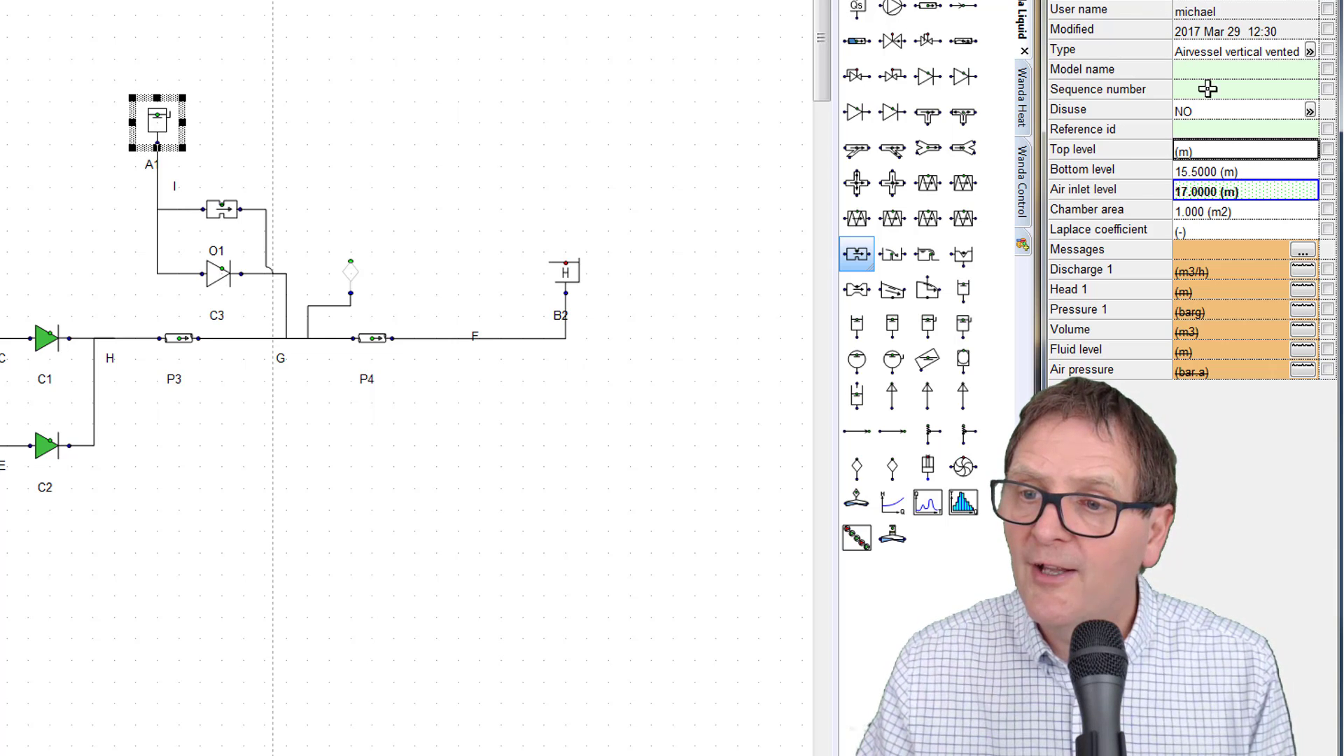
pyautogui.write('1')
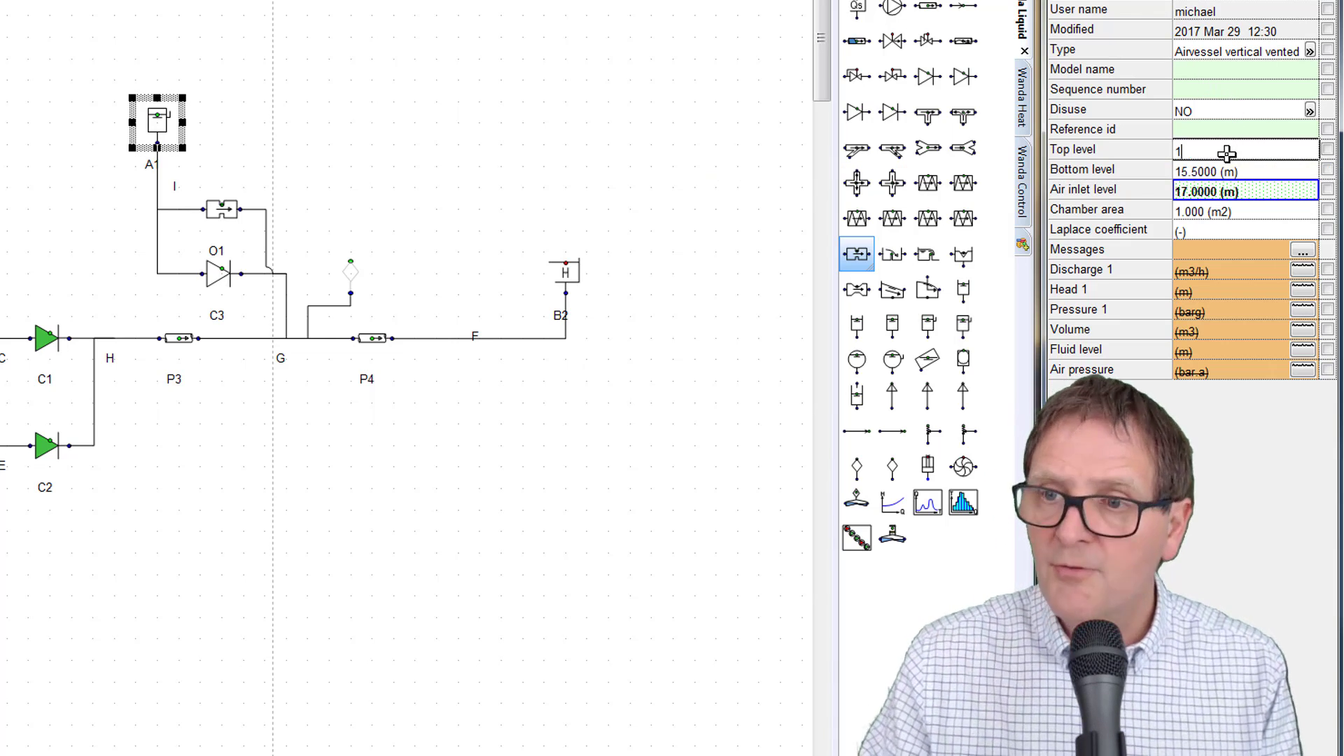
pyautogui.write('8')
pyautogui.press('Return')
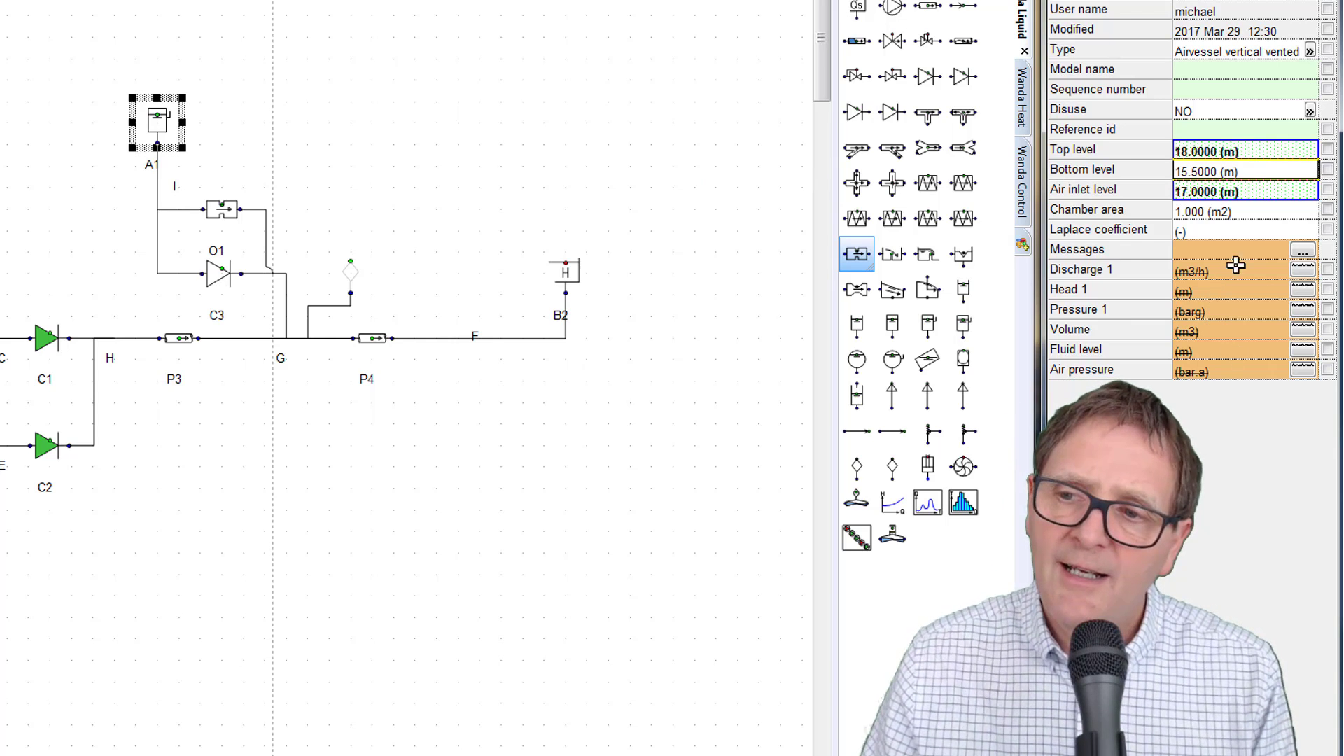
pyautogui.click(1267, 210)
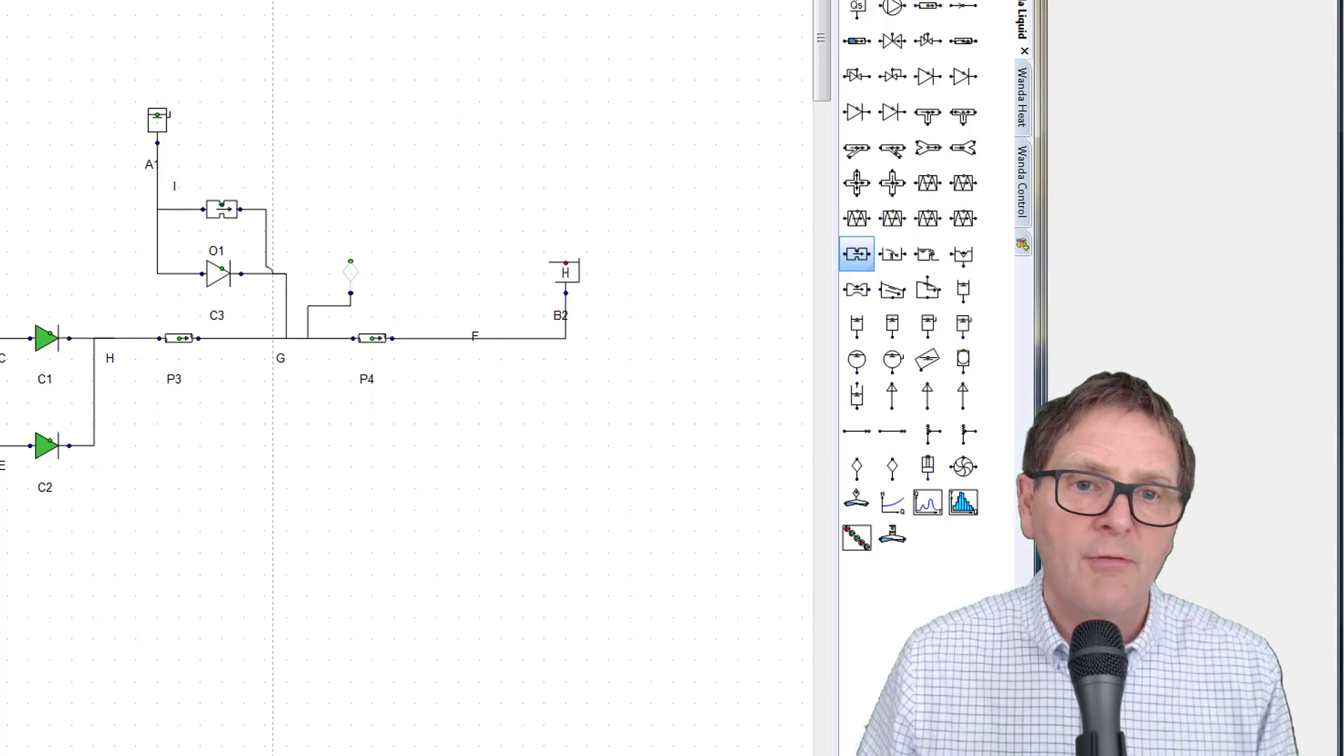
# Try to calculate the transient, and set air vessel A1's Laplace coefficient to 1.4
pyautogui.hotkey('alt', 'c')
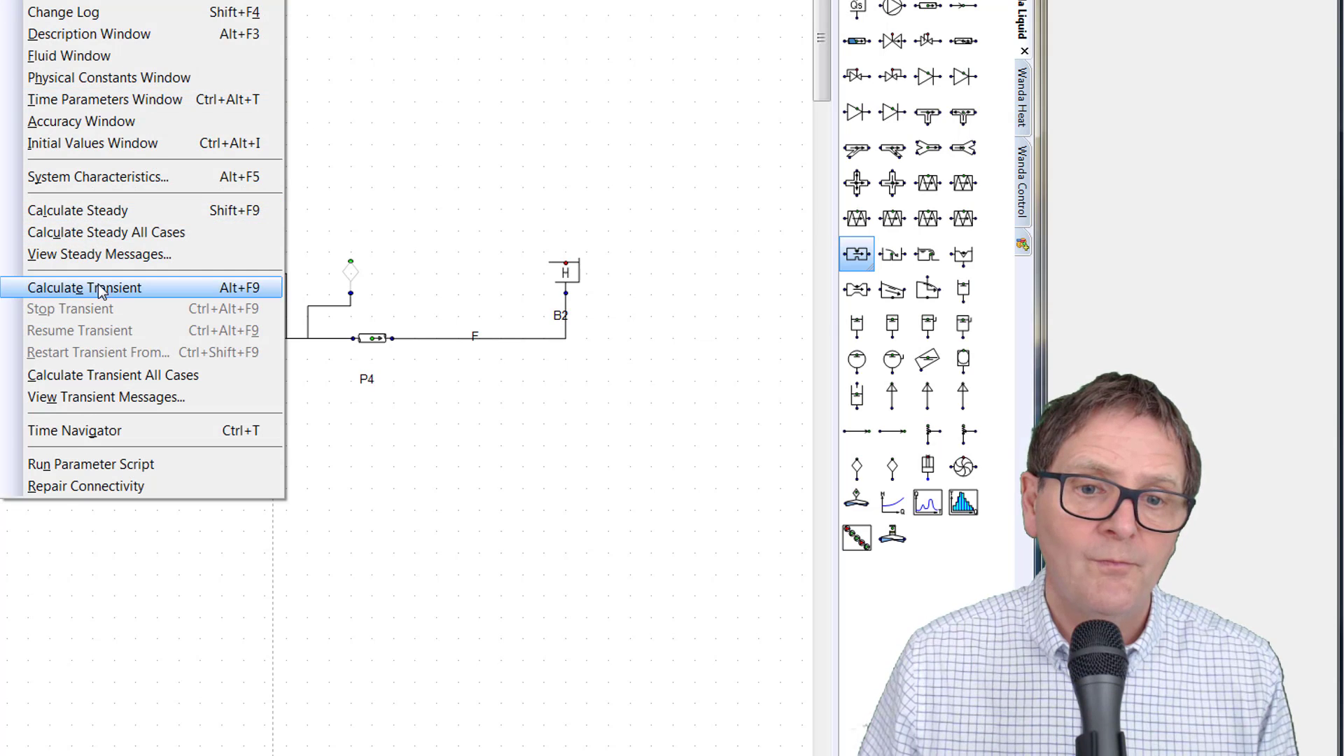
pyautogui.click(102, 288)
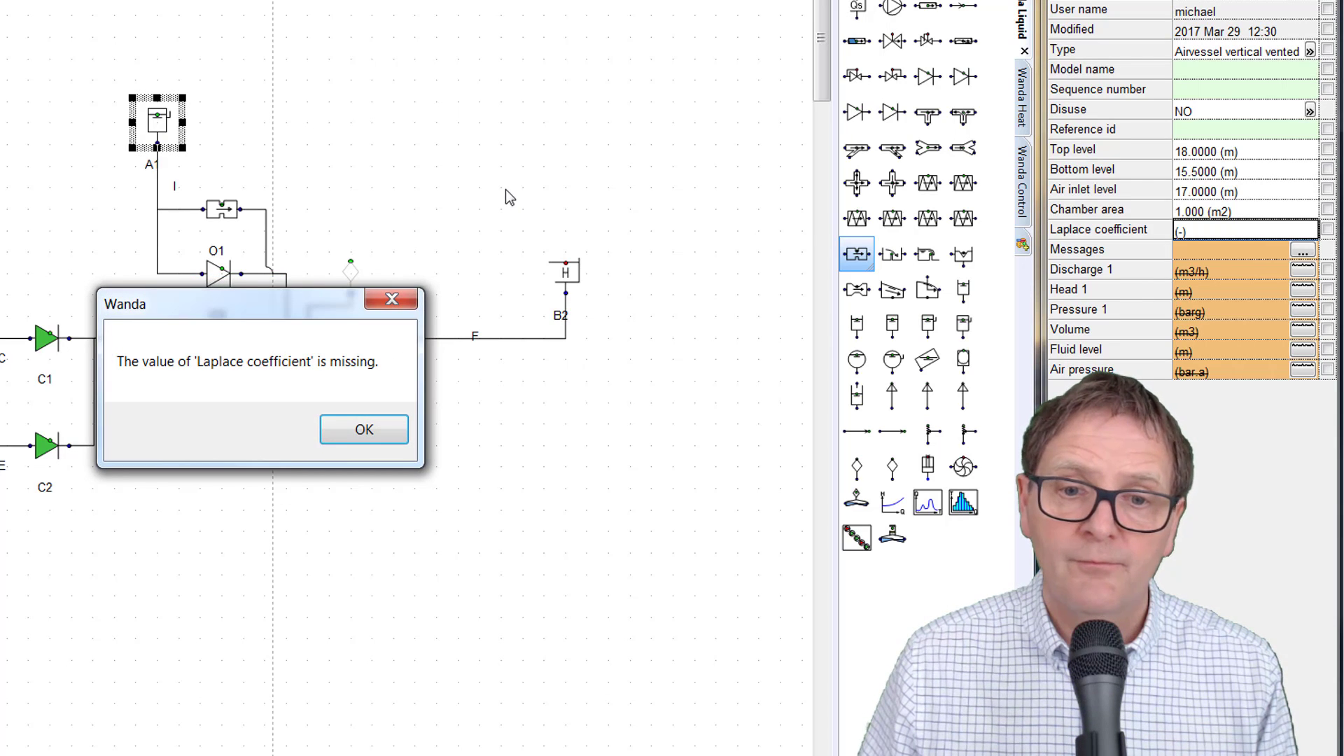
pyautogui.click(347, 440)
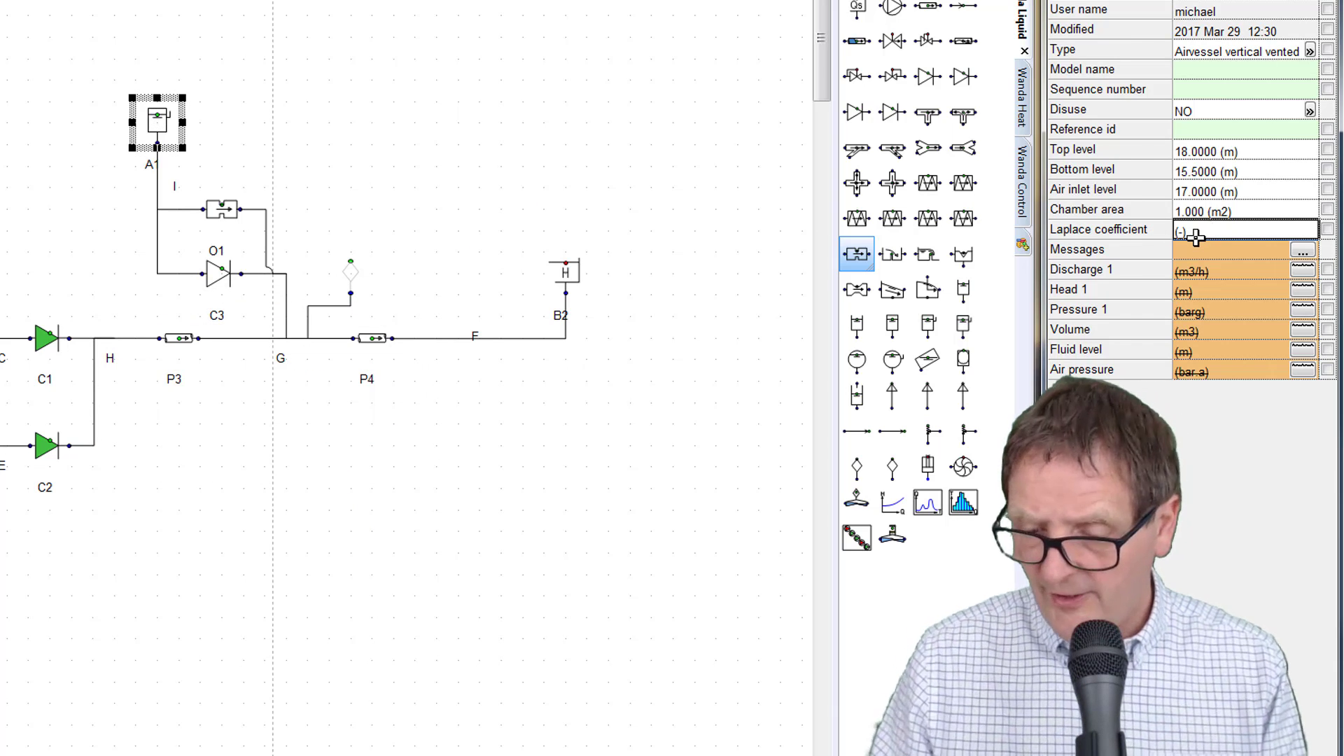
pyautogui.write('1.4')
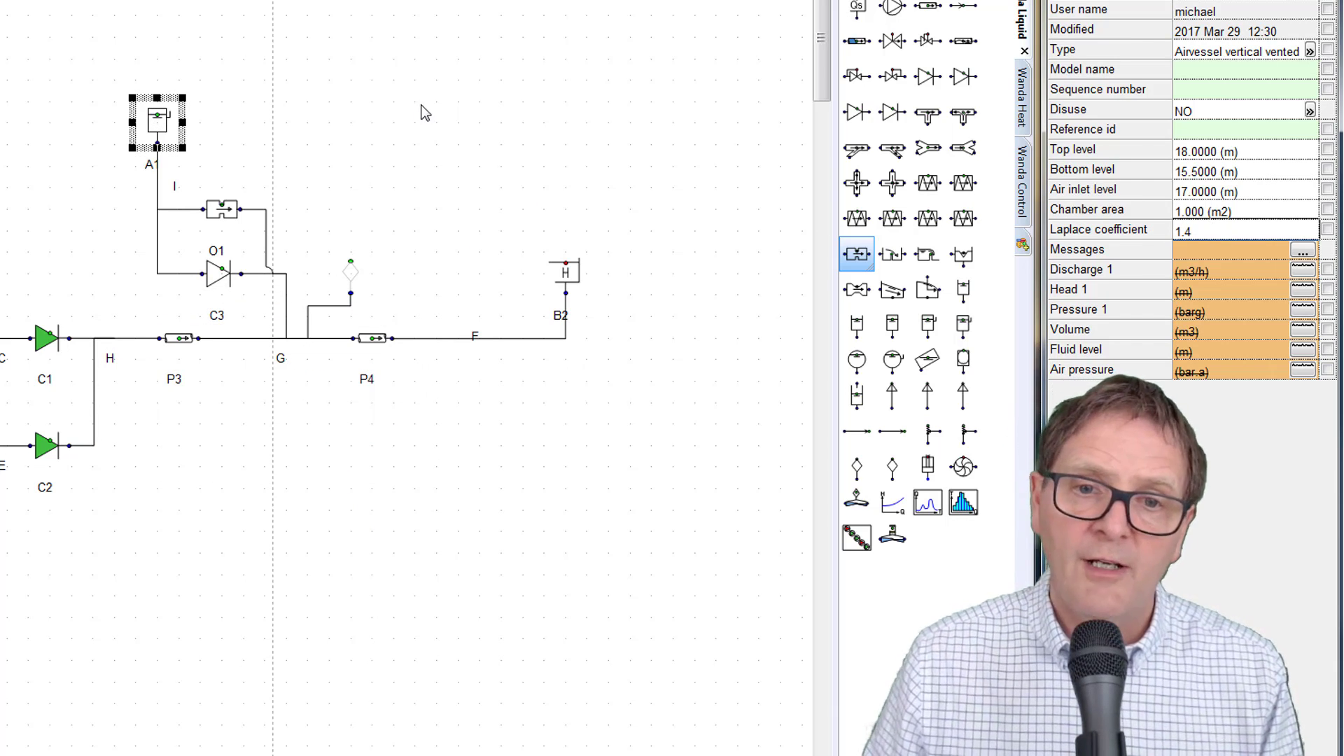
pyautogui.click(354, 94)
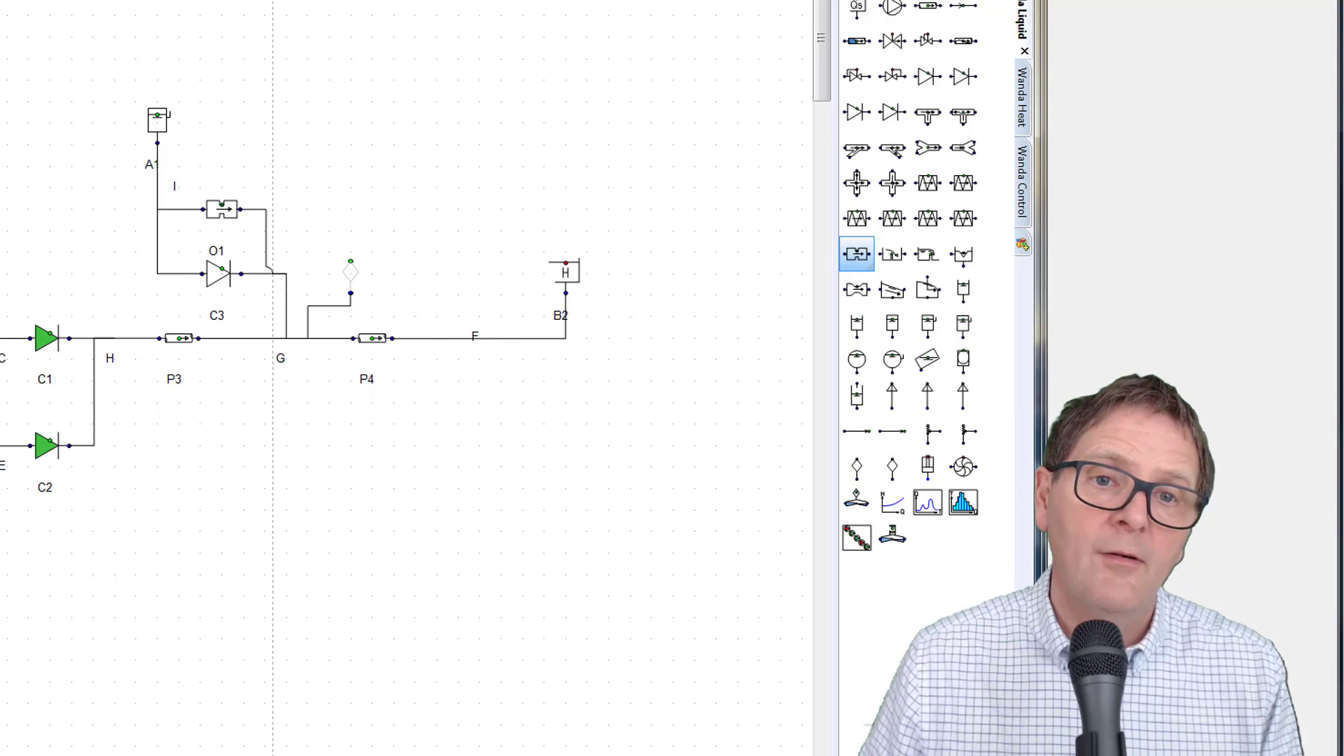
# Retry the transient calculation, and set check valve C3's loss coefficient to 1
pyautogui.click(20, 0)
pyautogui.click(77, 287)
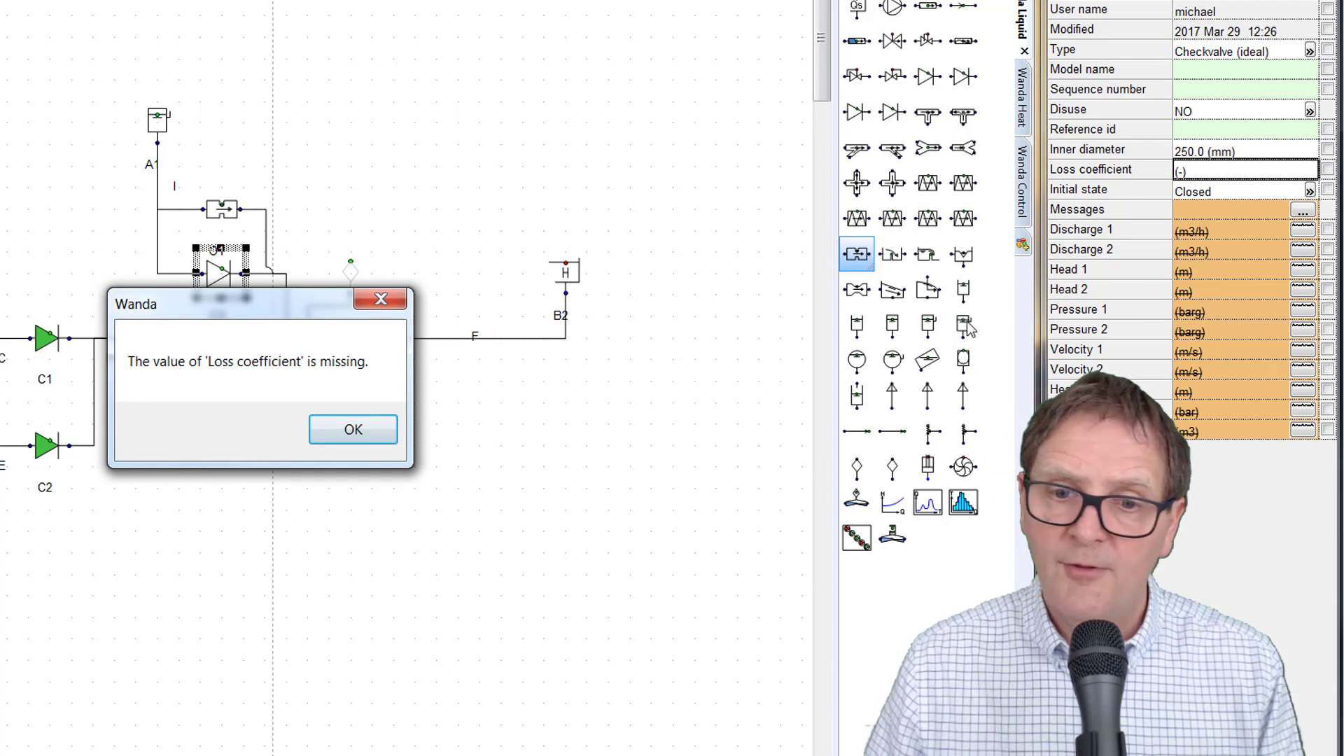
pyautogui.click(353, 428)
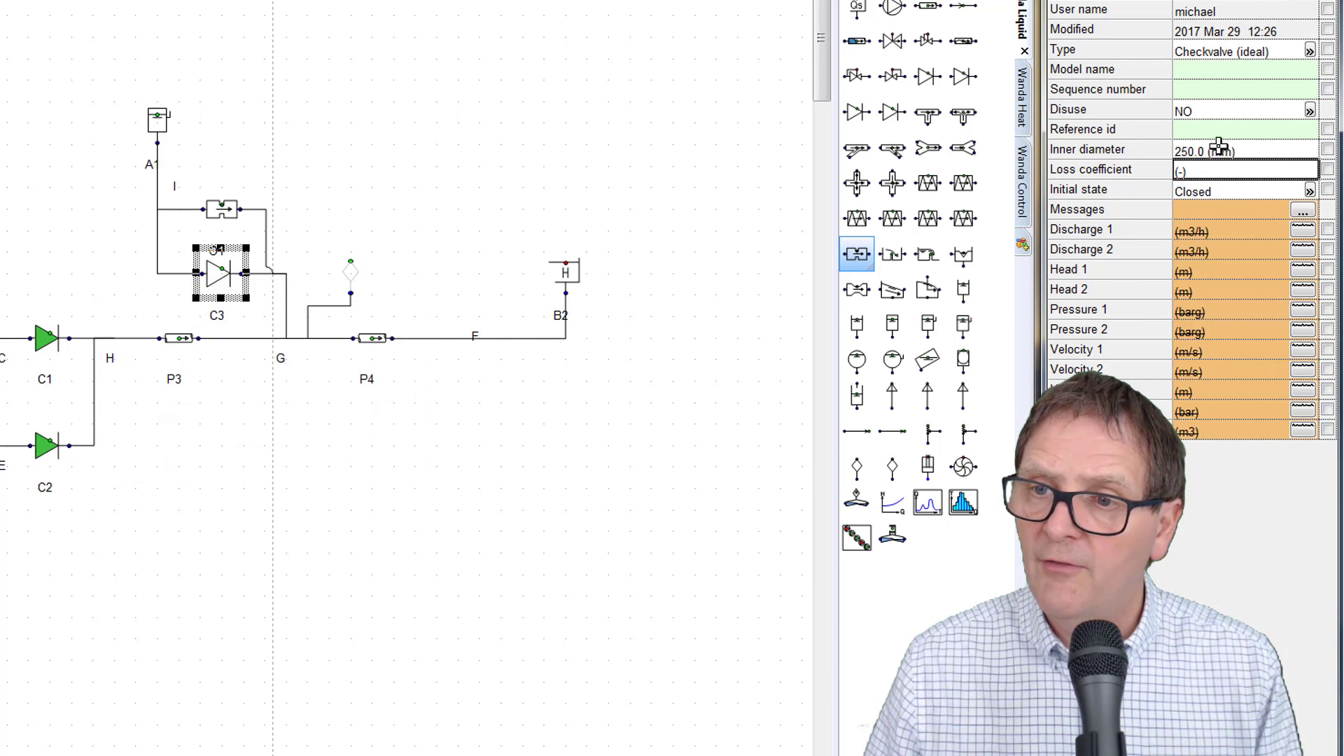
pyautogui.write('1')
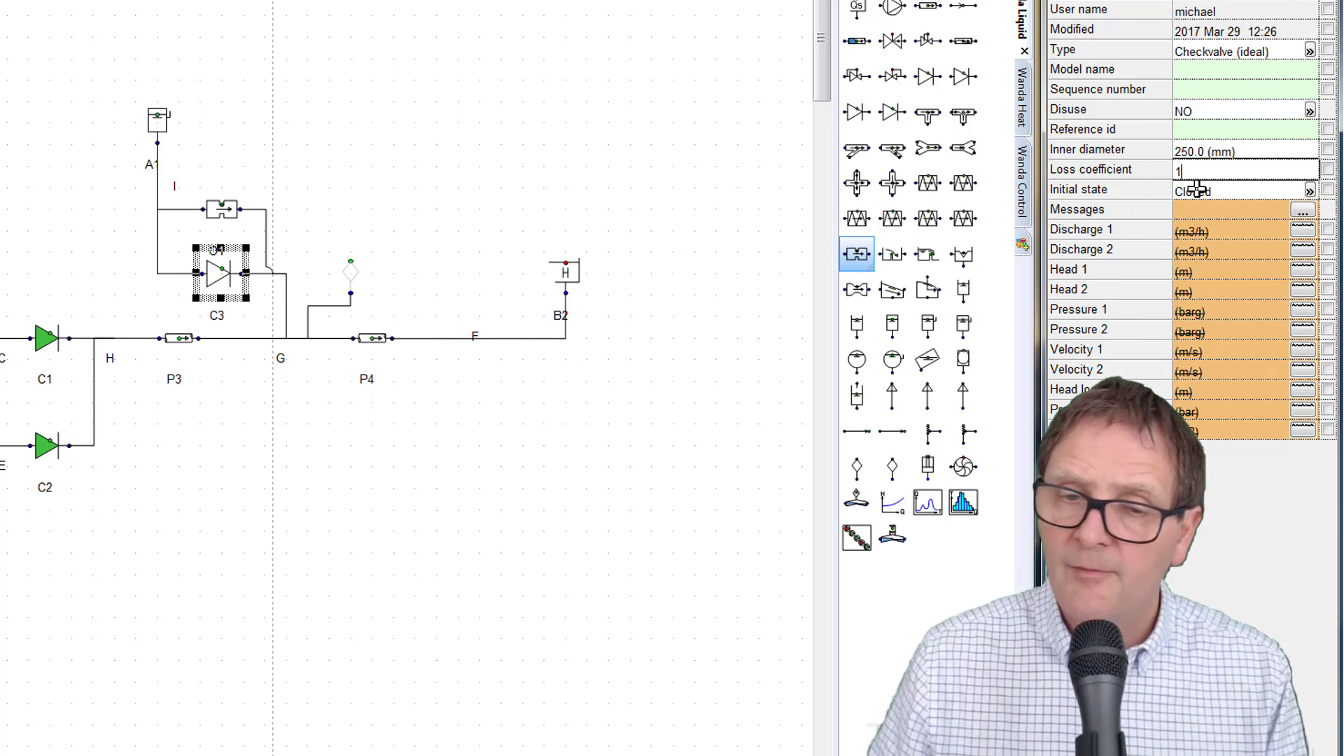
pyautogui.click(620, 104)
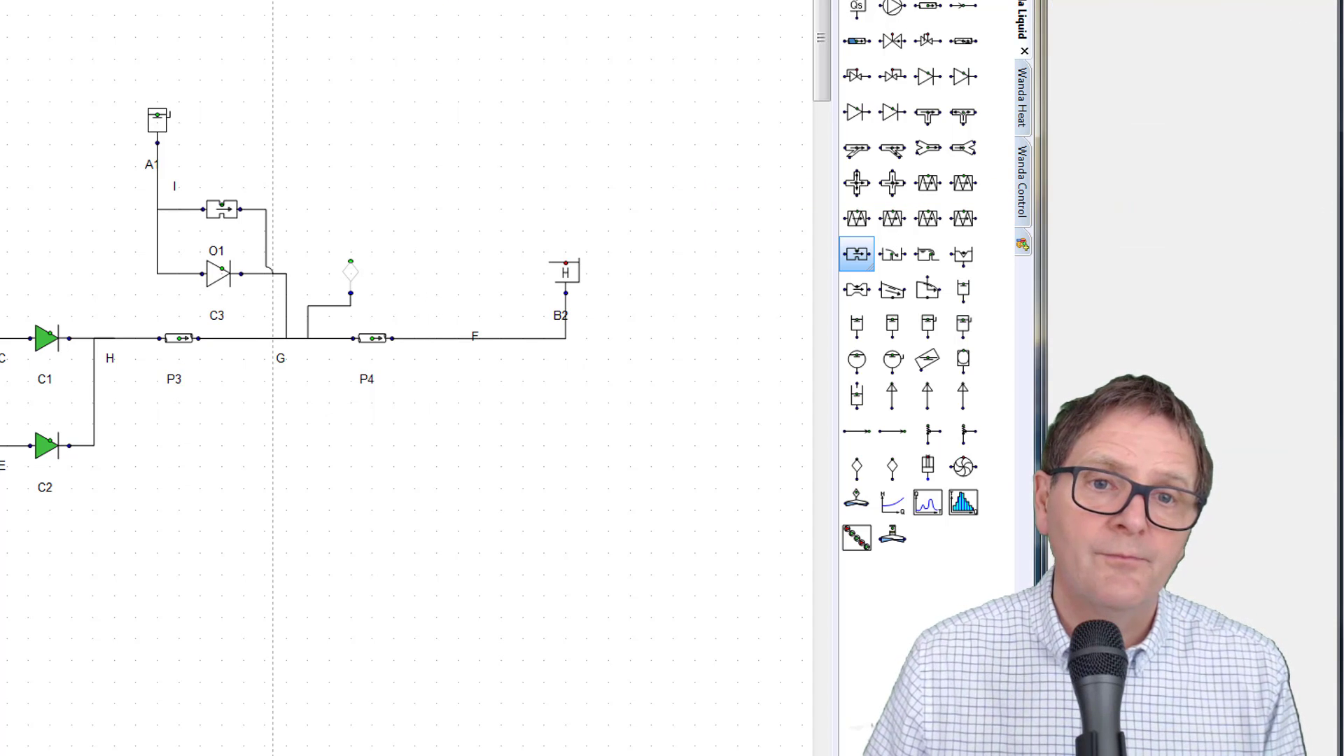
# Save the changes, run the transient calculation, and plot the pressure of H-node G over time
pyautogui.click(98, 288)
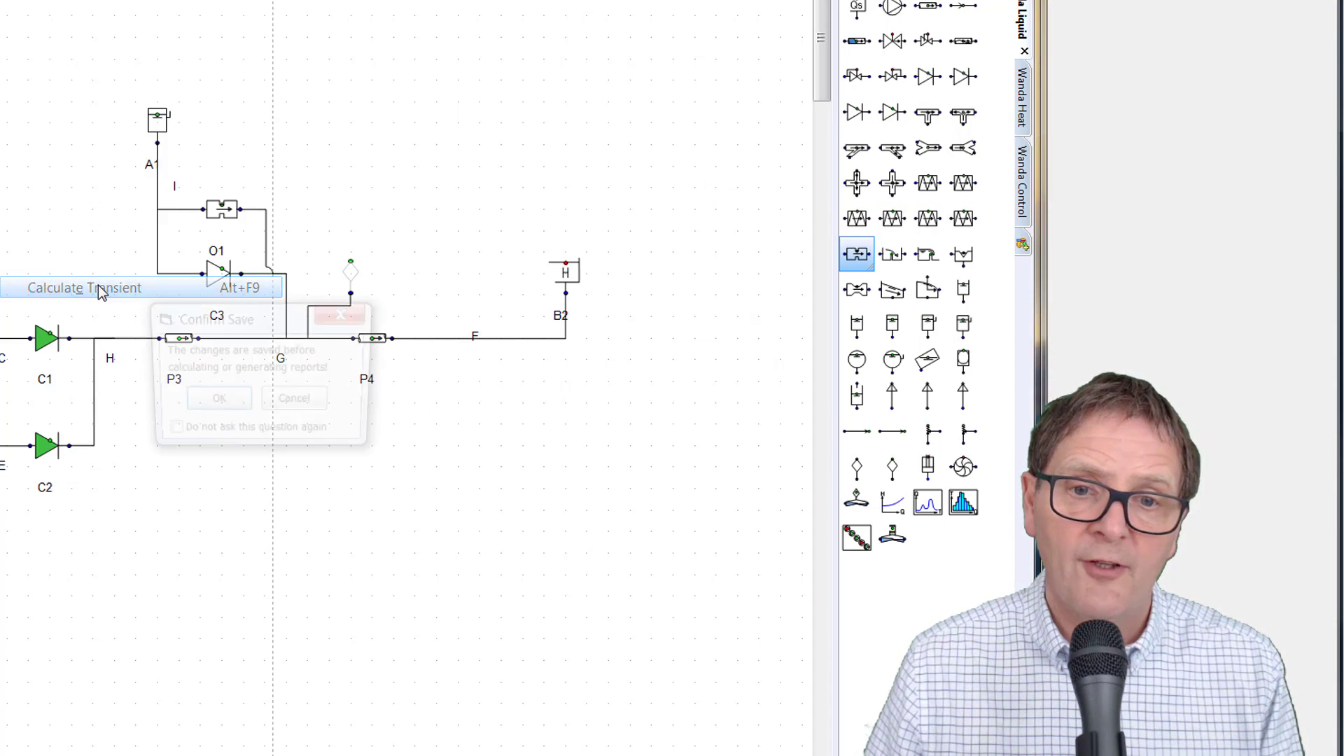
pyautogui.click(231, 406)
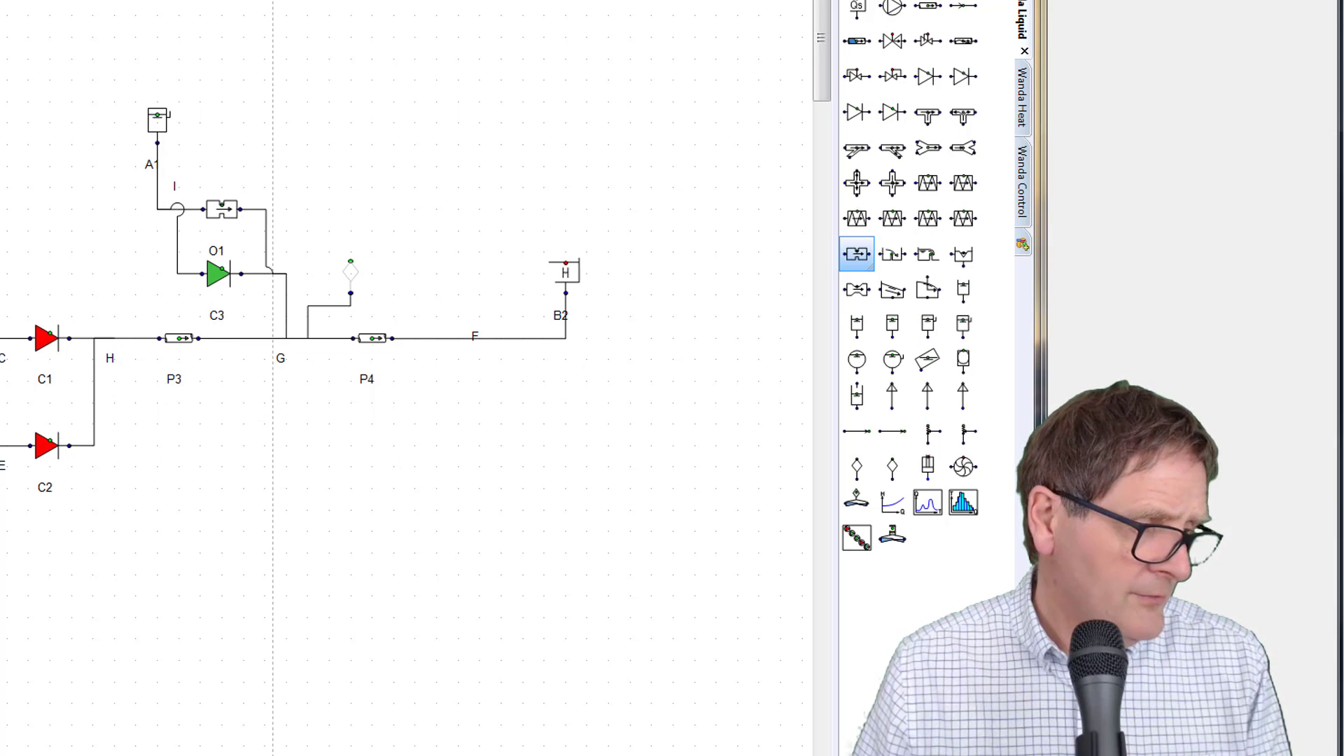
pyautogui.click(222, 209)
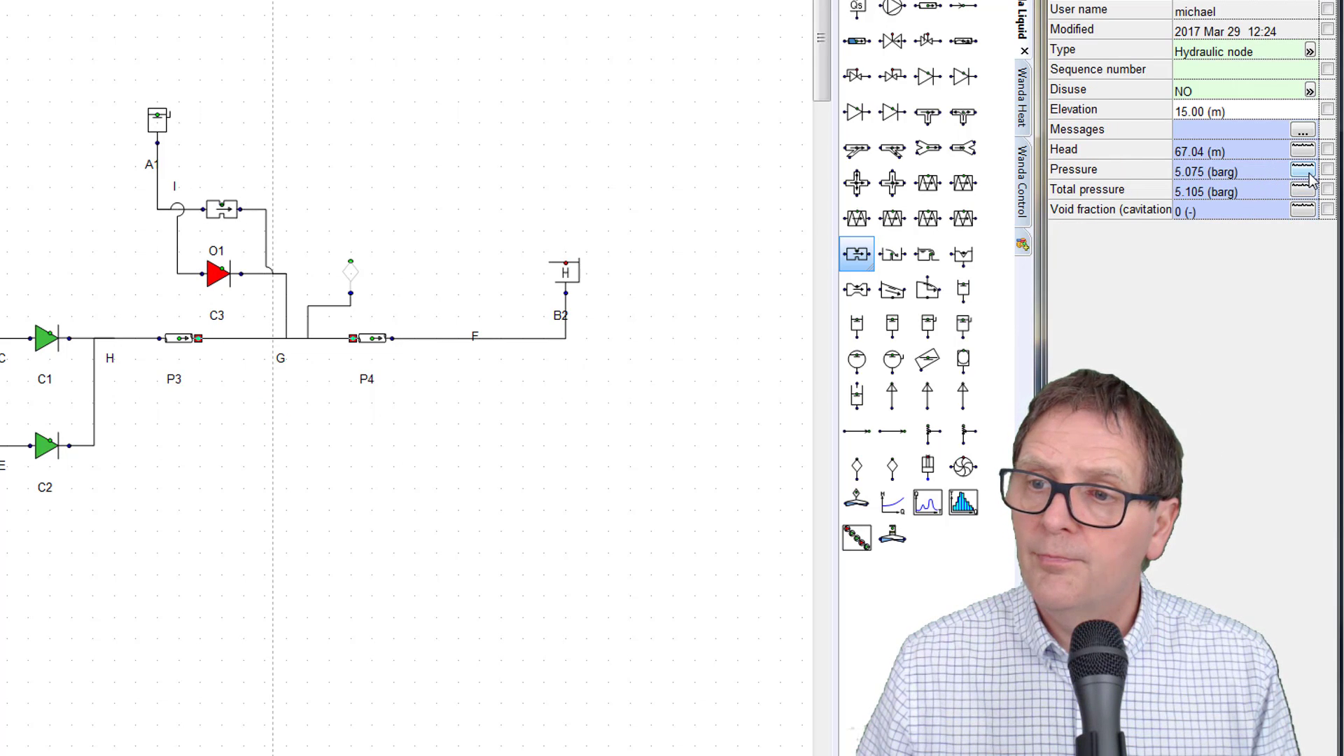
pyautogui.click(1309, 175)
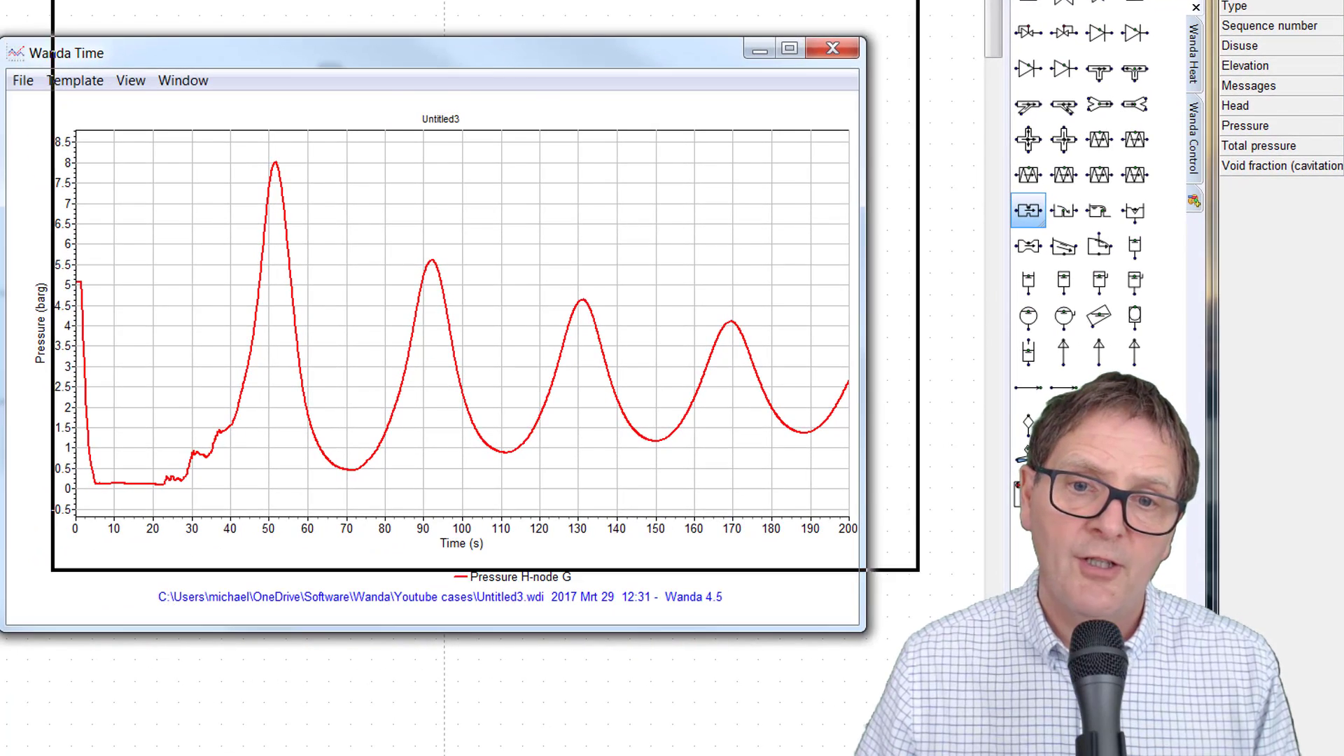
# Close the separate pressure chart and add H-node G's new pressure series to the frozen pressure chart for comparison
pyautogui.moveTo(420, 52); pyautogui.dragTo(569, 0)
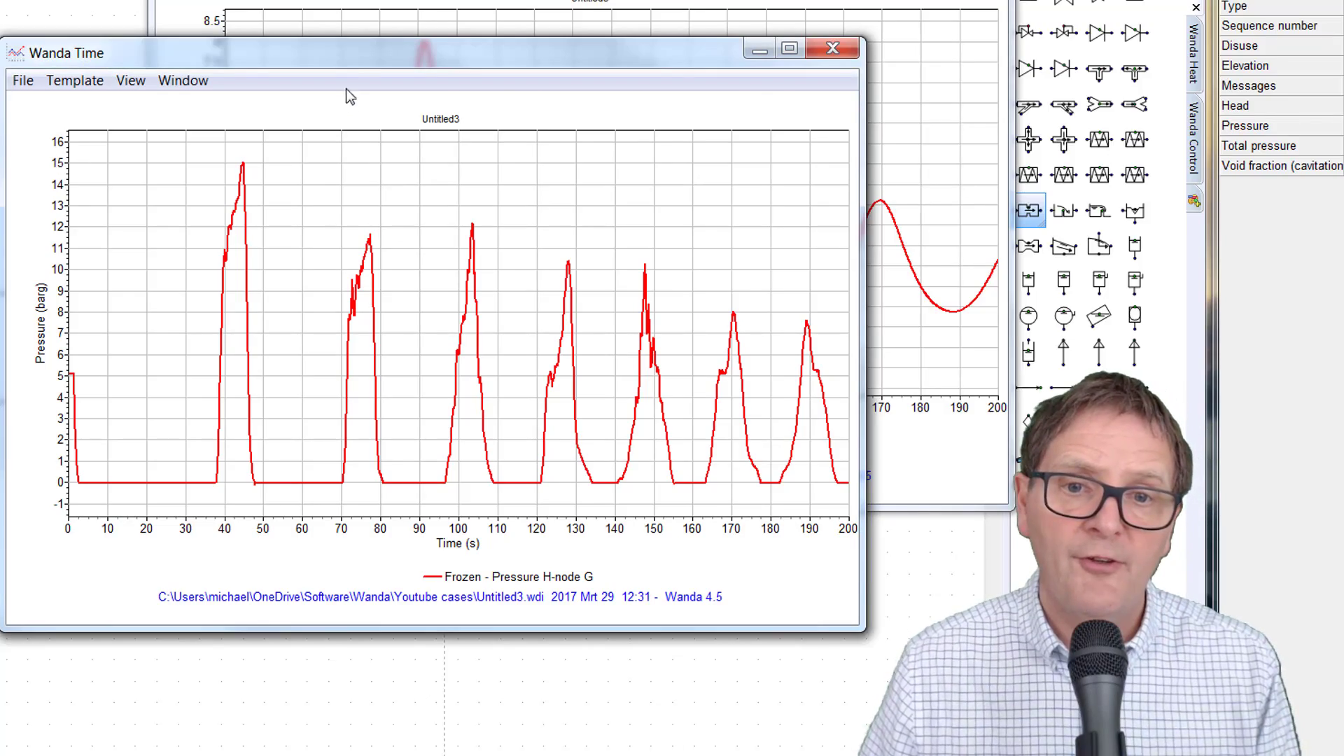
pyautogui.moveTo(341, 53); pyautogui.dragTo(90, 117)
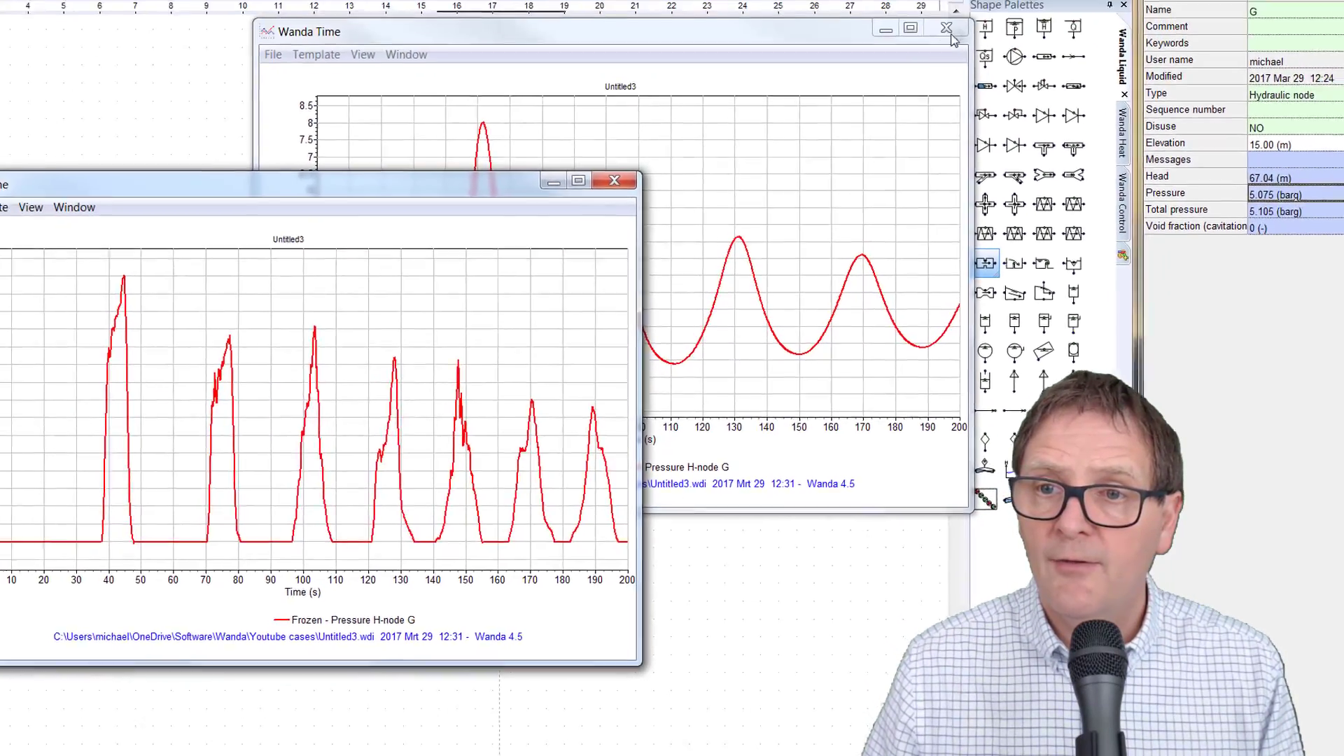
pyautogui.click(941, 64)
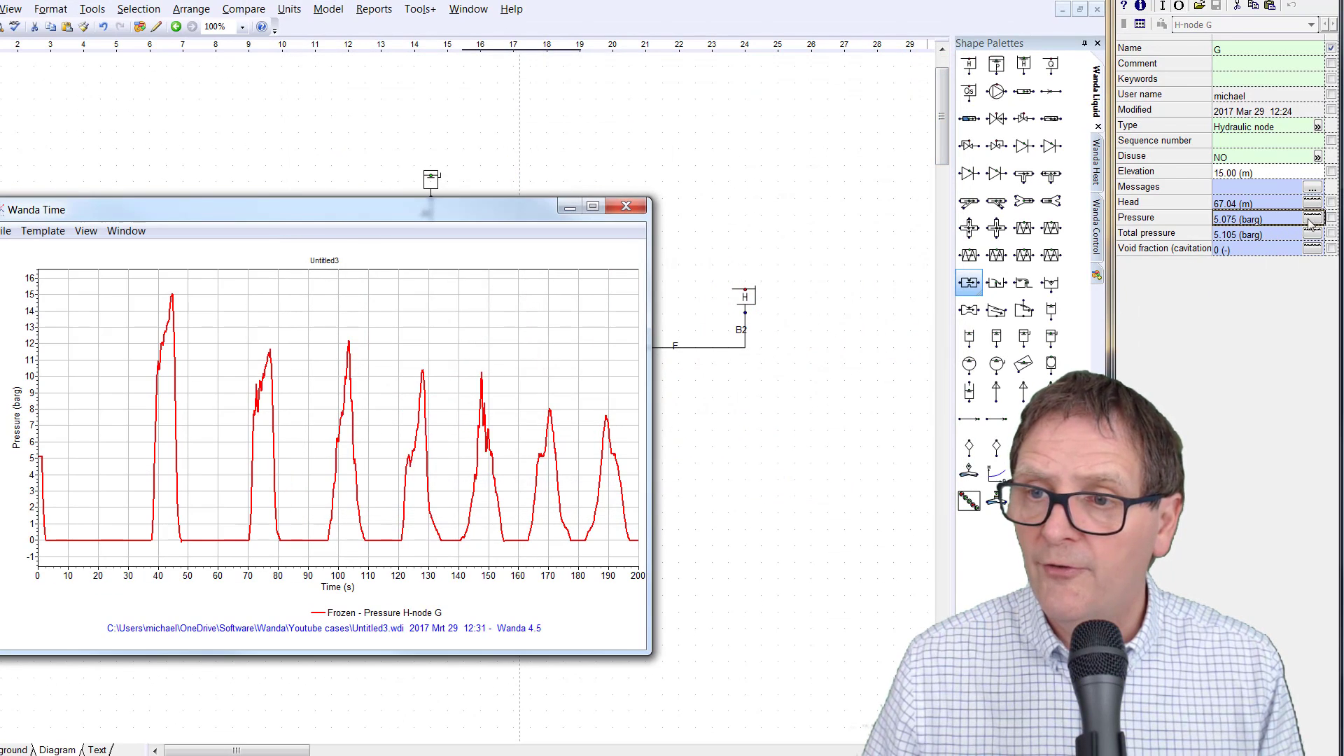
pyautogui.moveTo(1313, 218); pyautogui.dragTo(648, 357)
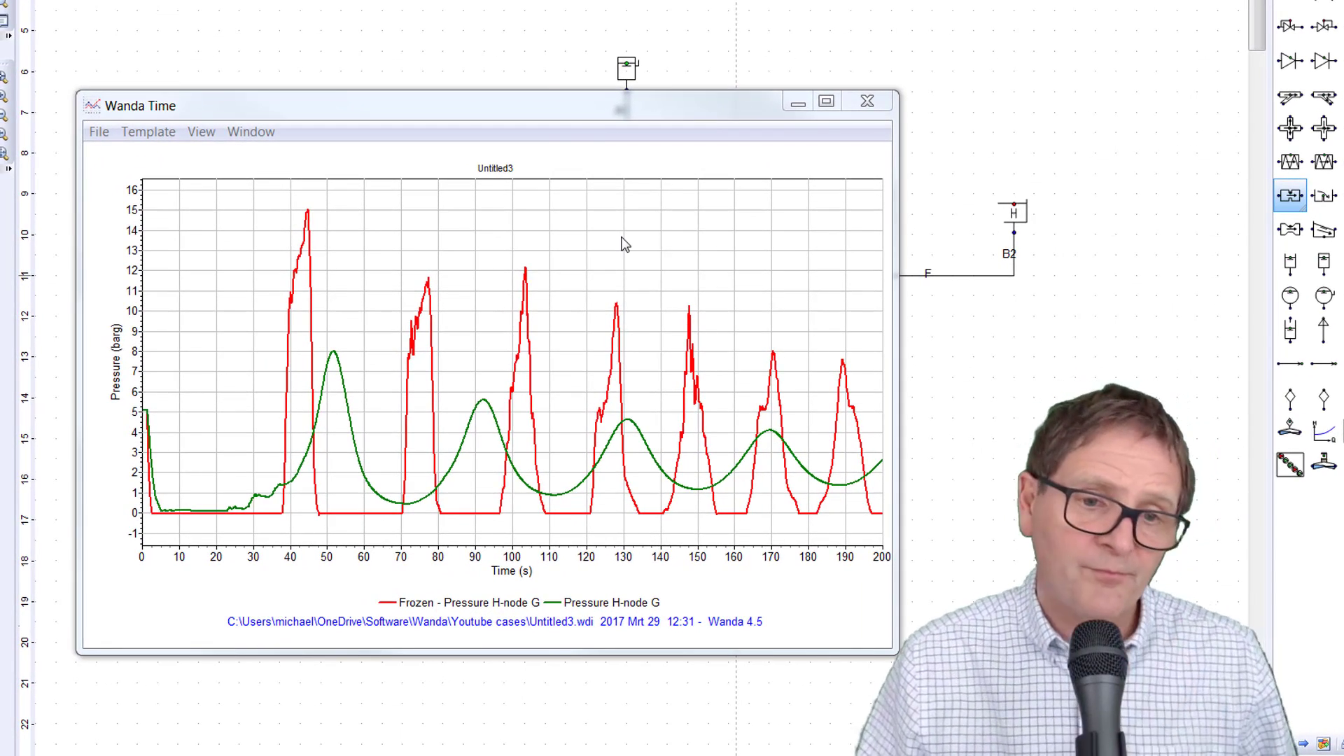
pyautogui.moveTo(539, 90); pyautogui.dragTo(942, 65)
pyautogui.moveTo(719, 80); pyautogui.dragTo(1165, 1)
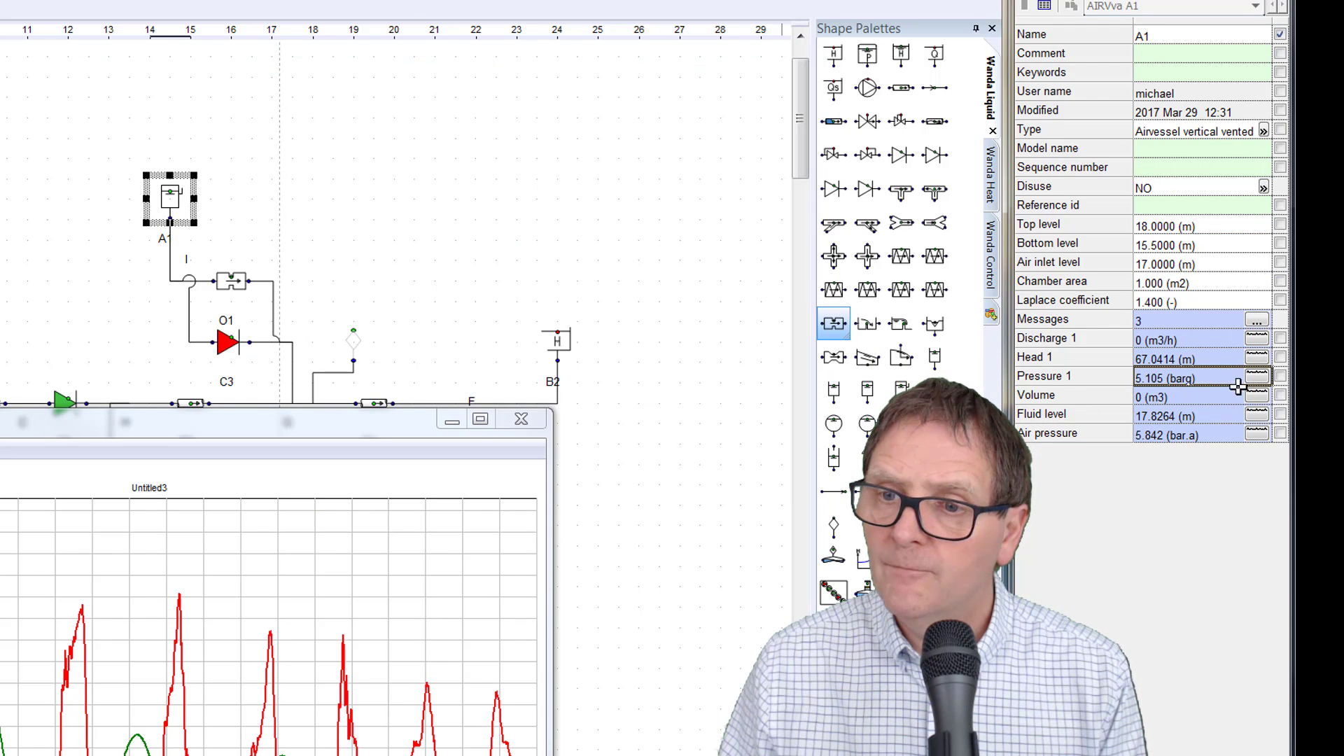
# Plot the air volume of vessel A1 over time, close that chart, and return to the pressure comparison
pyautogui.click(1257, 397)
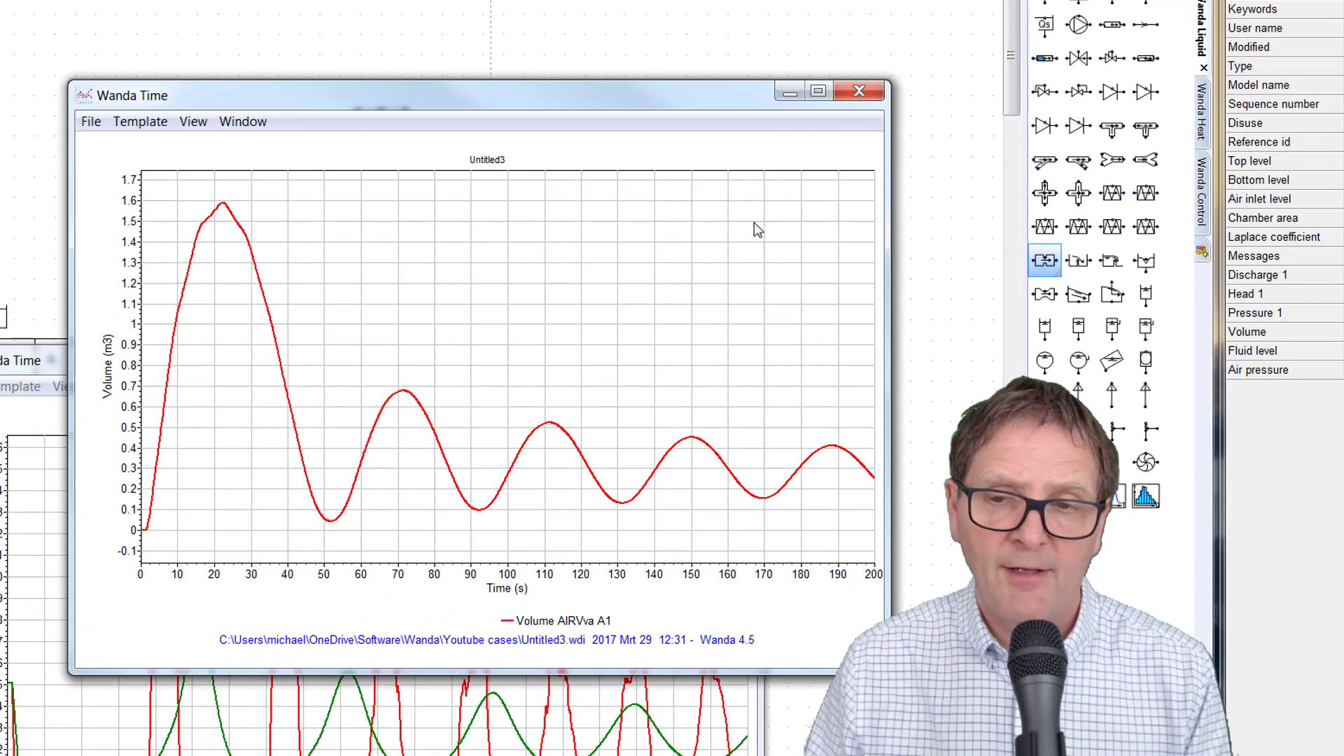
pyautogui.click(858, 93)
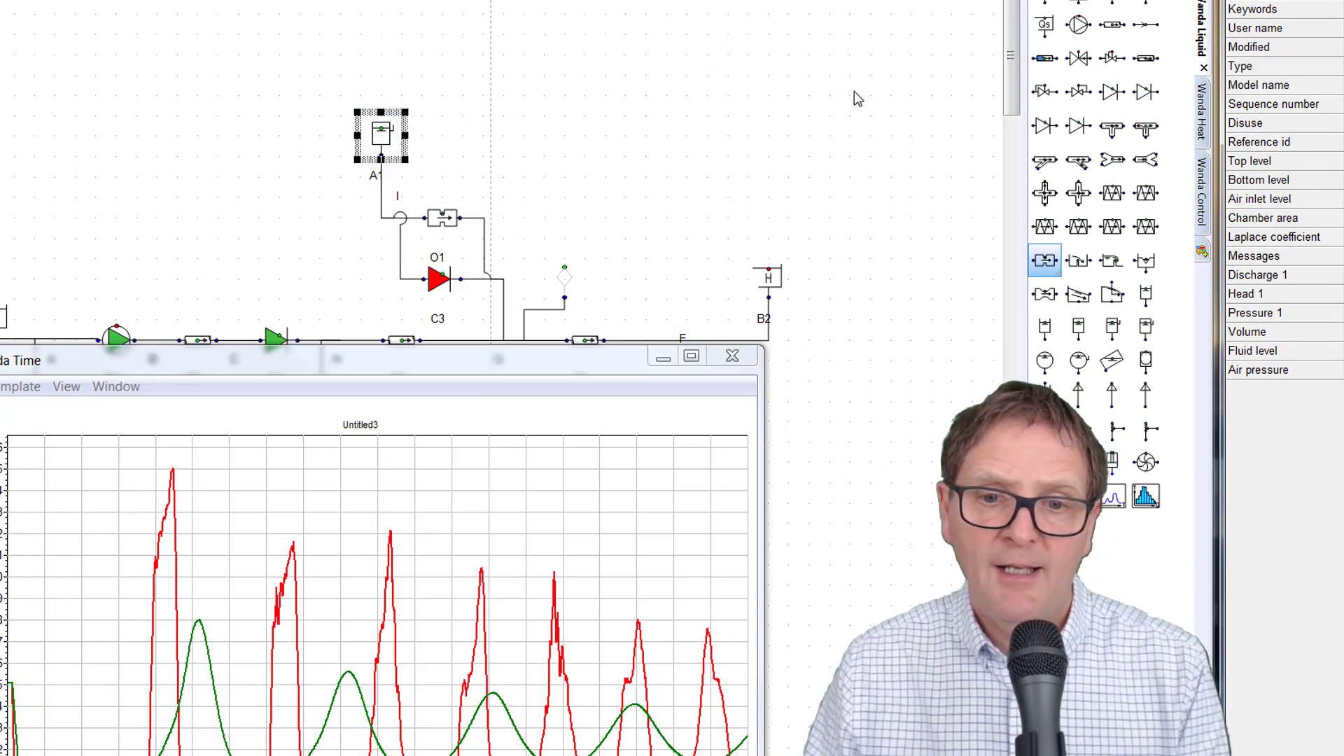
pyautogui.moveTo(485, 372); pyautogui.dragTo(622, 268)
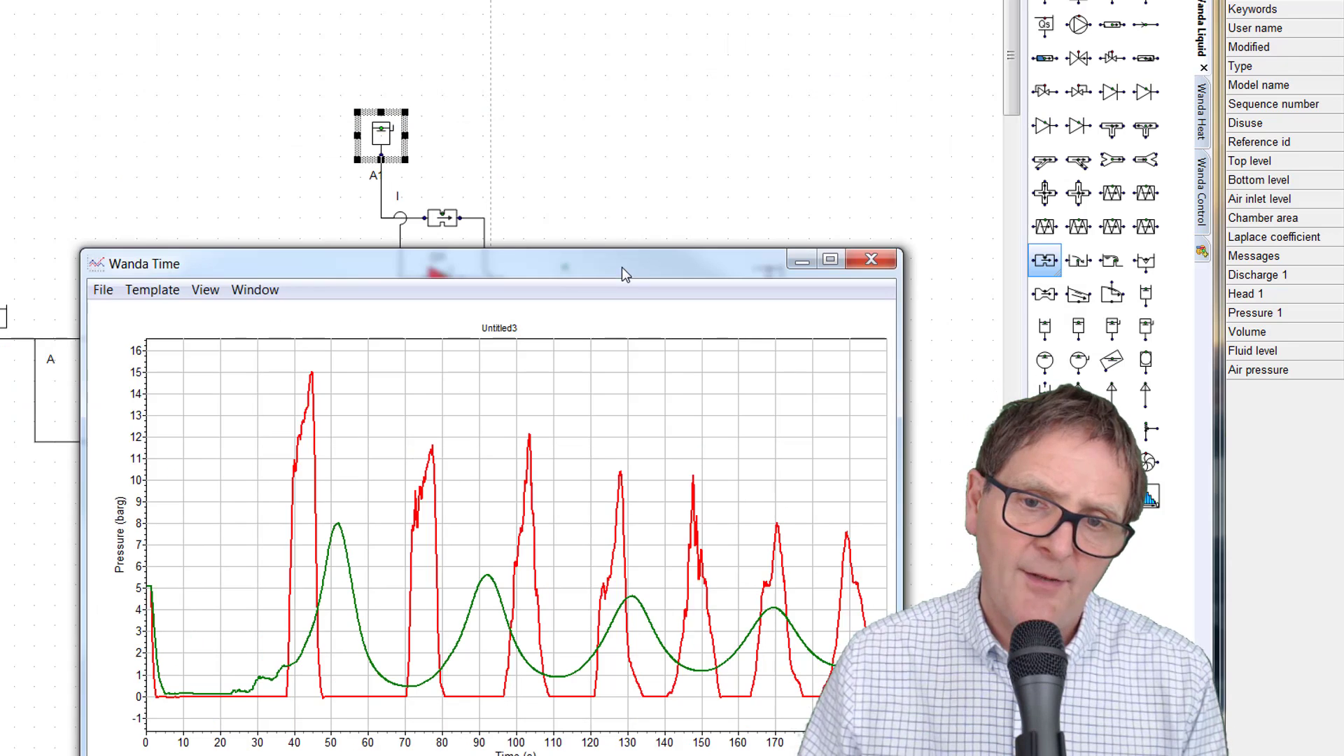
# Set the throat diameter of orifice O1 to 20 mm
pyautogui.click(442, 217)
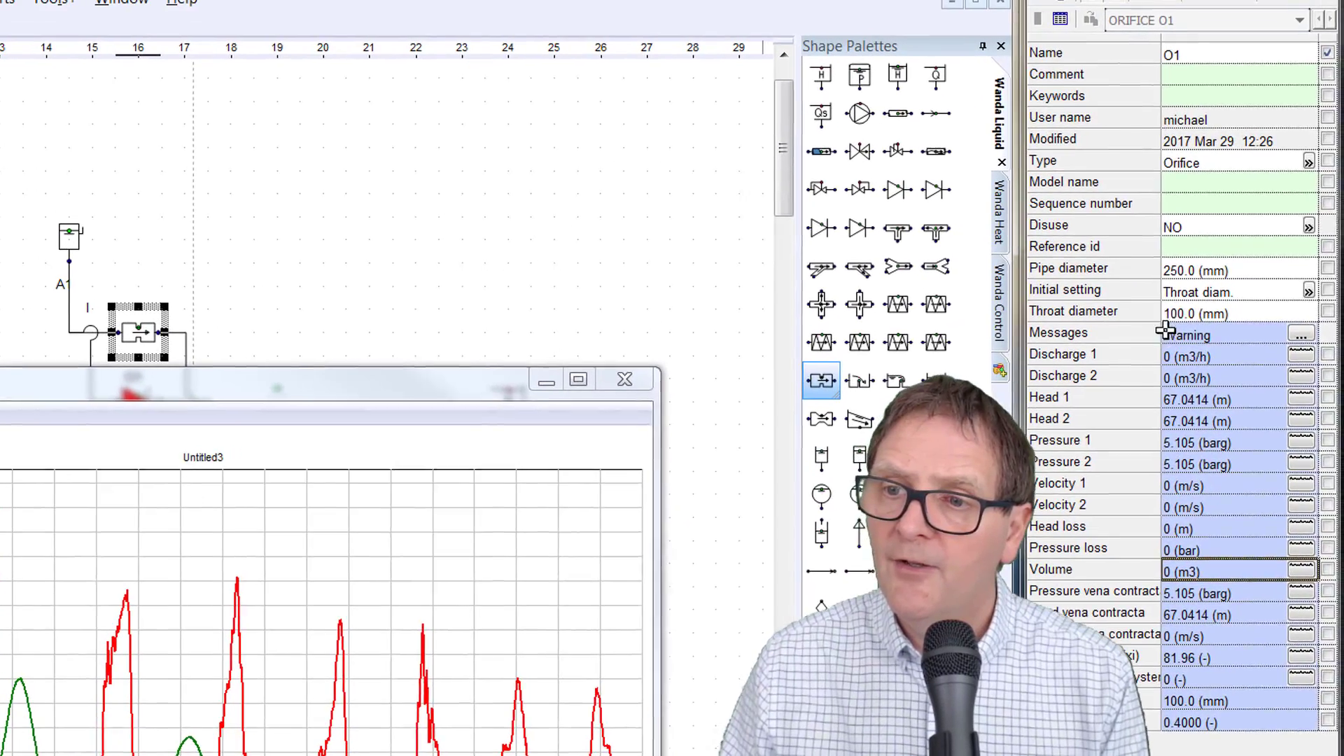
pyautogui.click(1180, 315)
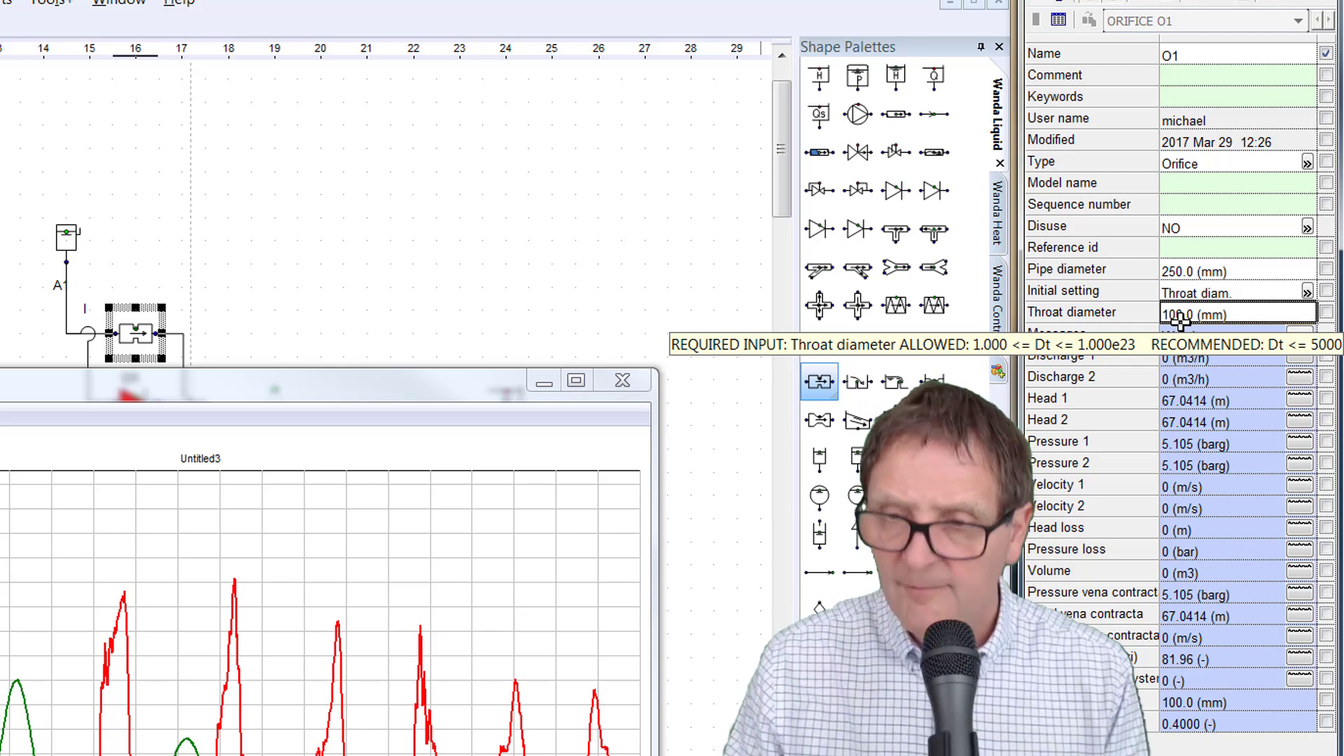
pyautogui.write('20')
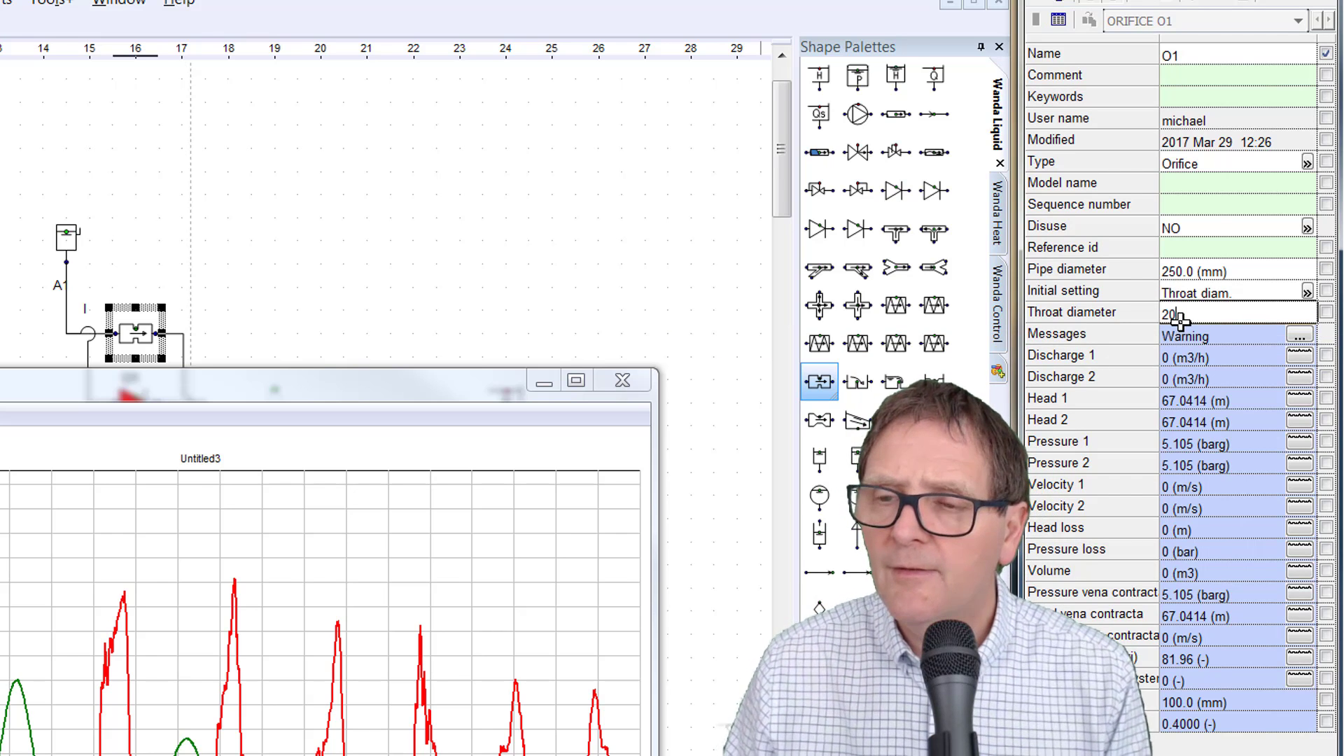
pyautogui.click(1219, 291)
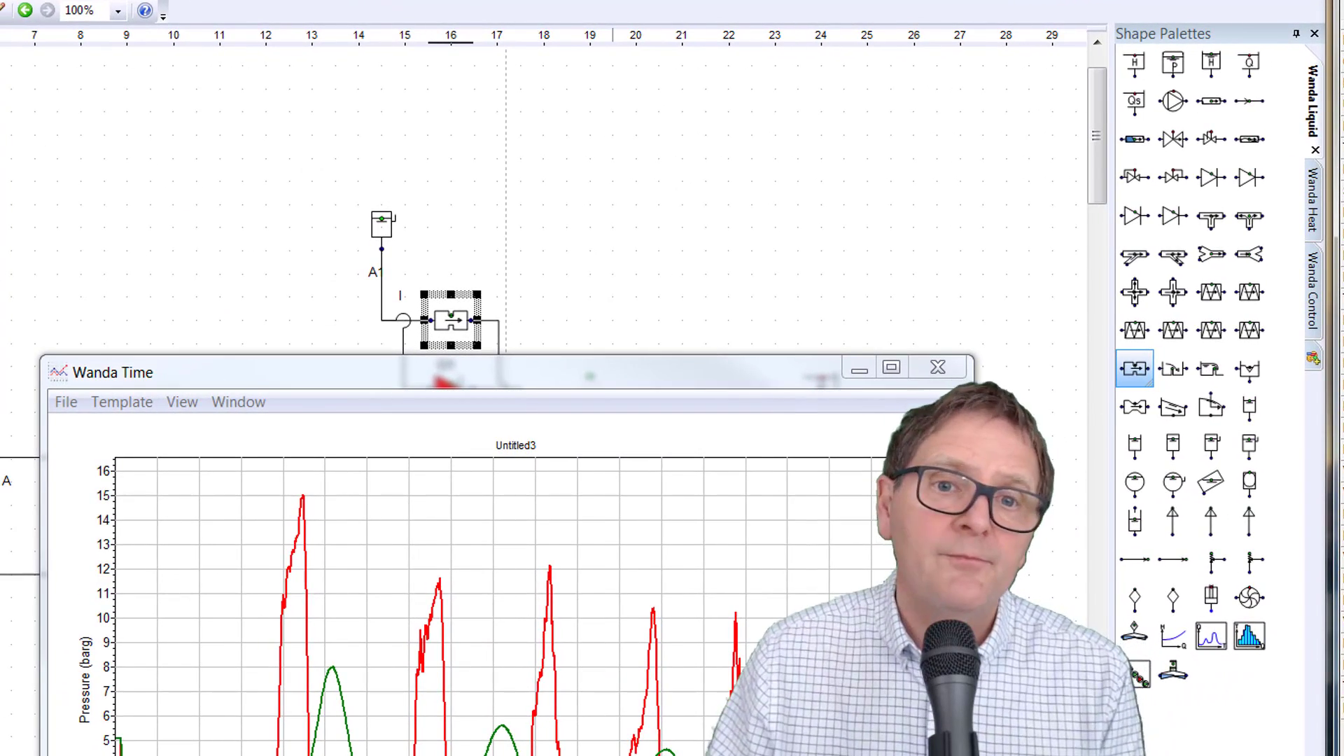
# Save the changes and rerun the transient calculation with the 20 mm orifice
pyautogui.click(268, 1)
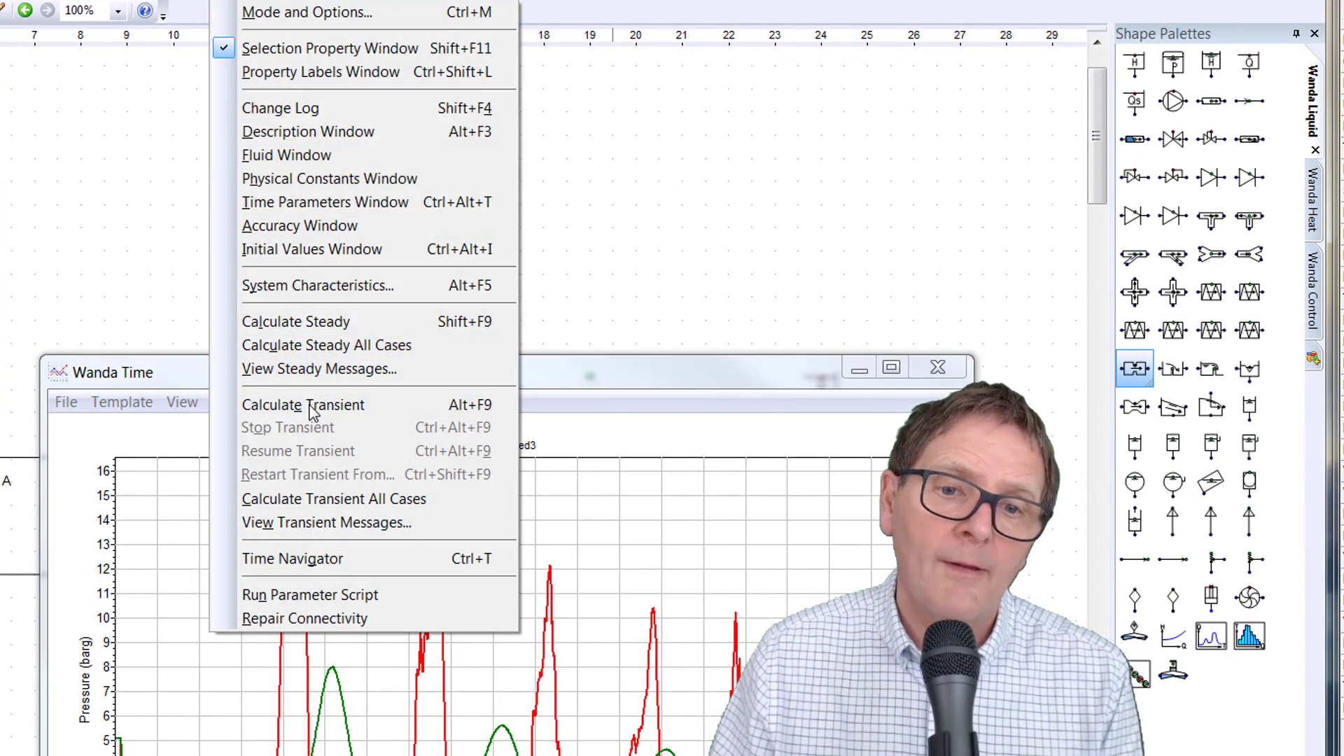
pyautogui.click(309, 410)
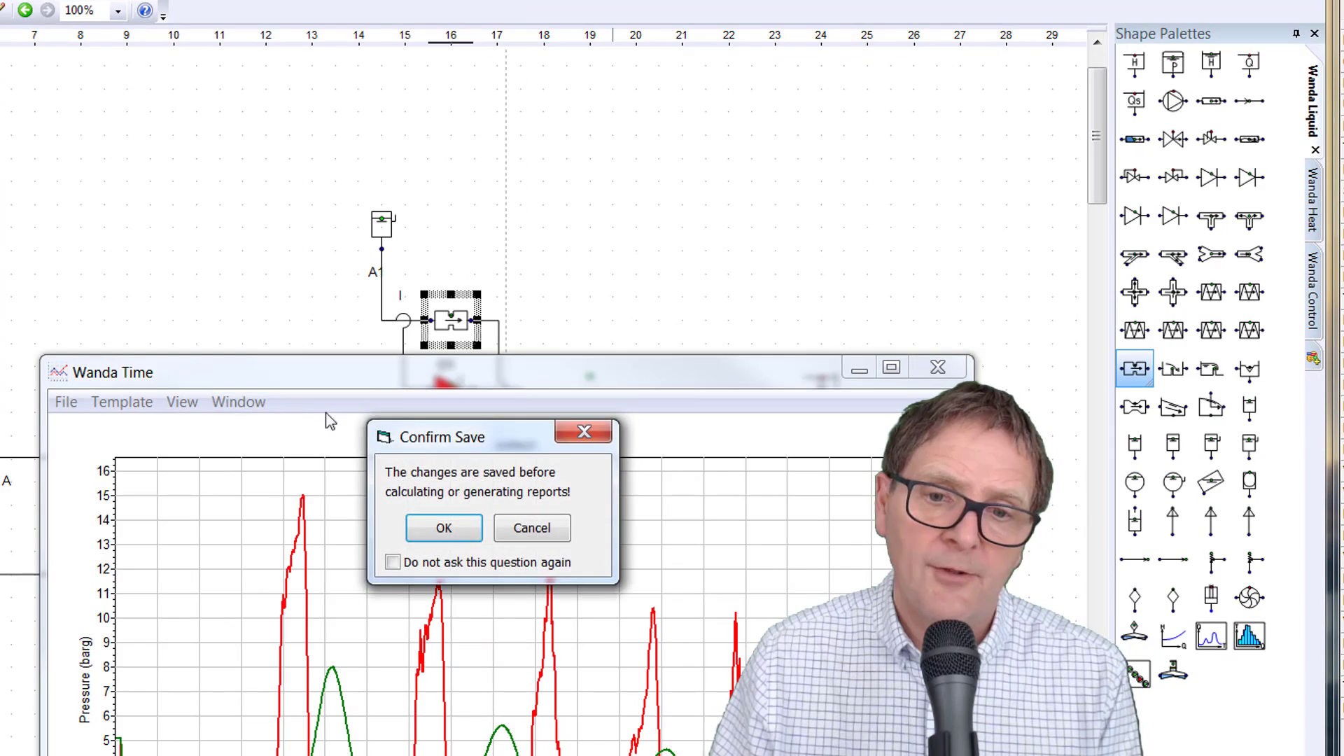
pyautogui.click(453, 531)
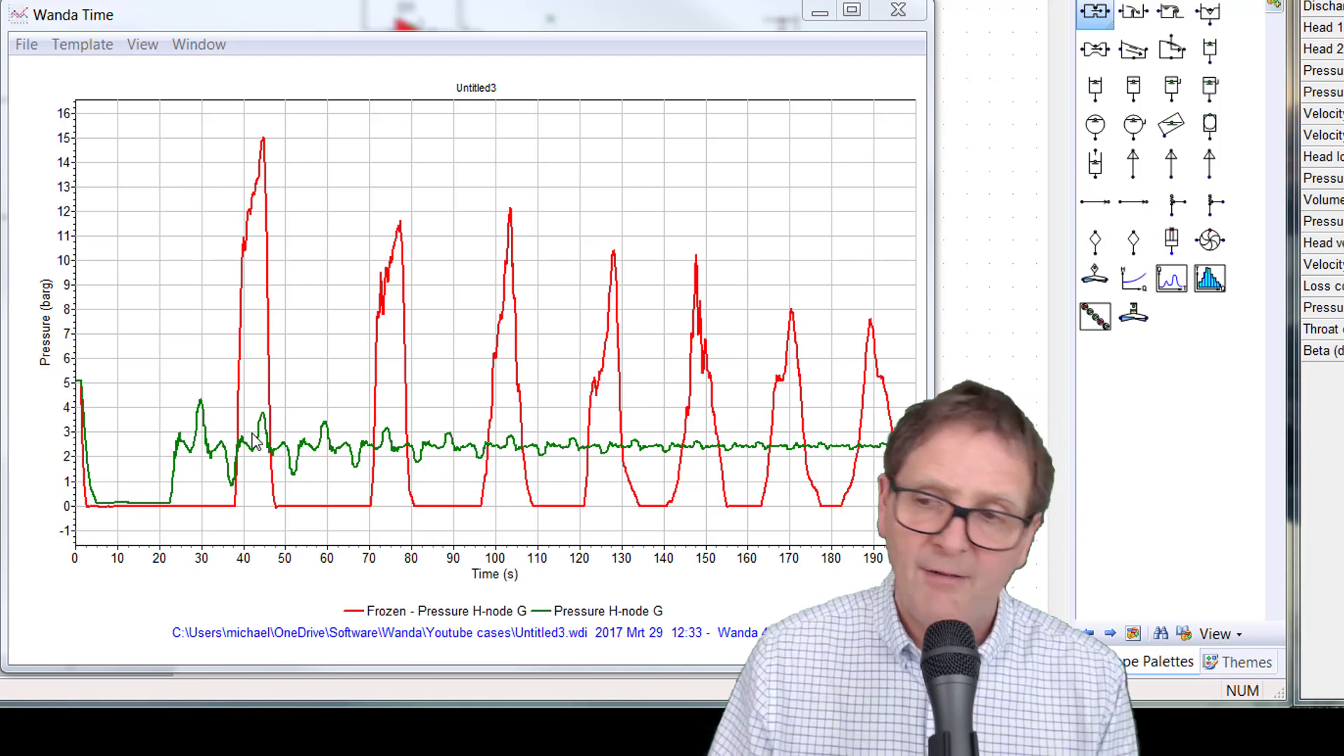
# Plot the pressure of H-node H over time and place its chart beside the H-node G pressure comparison
pyautogui.moveTo(476, 14); pyautogui.dragTo(1092, 0)
pyautogui.click(305, 108)
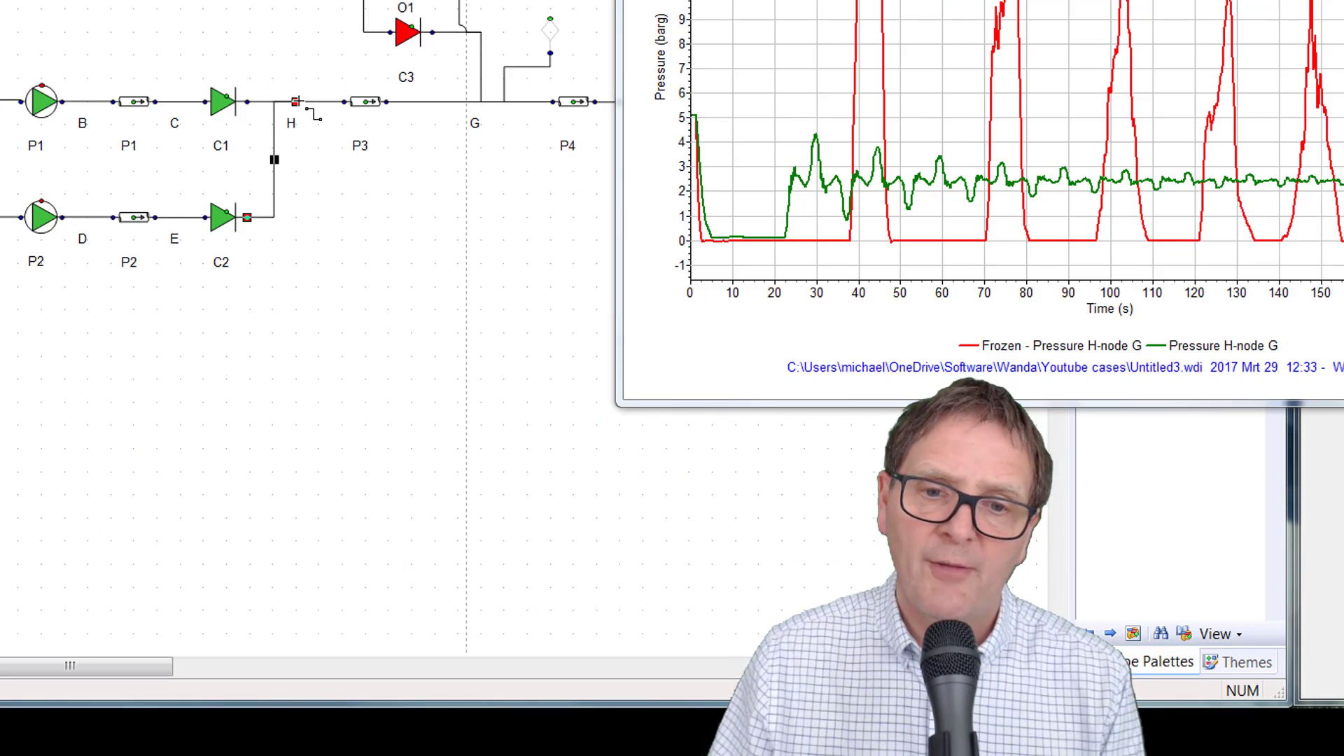
pyautogui.moveTo(849, 9); pyautogui.dragTo(478, 322)
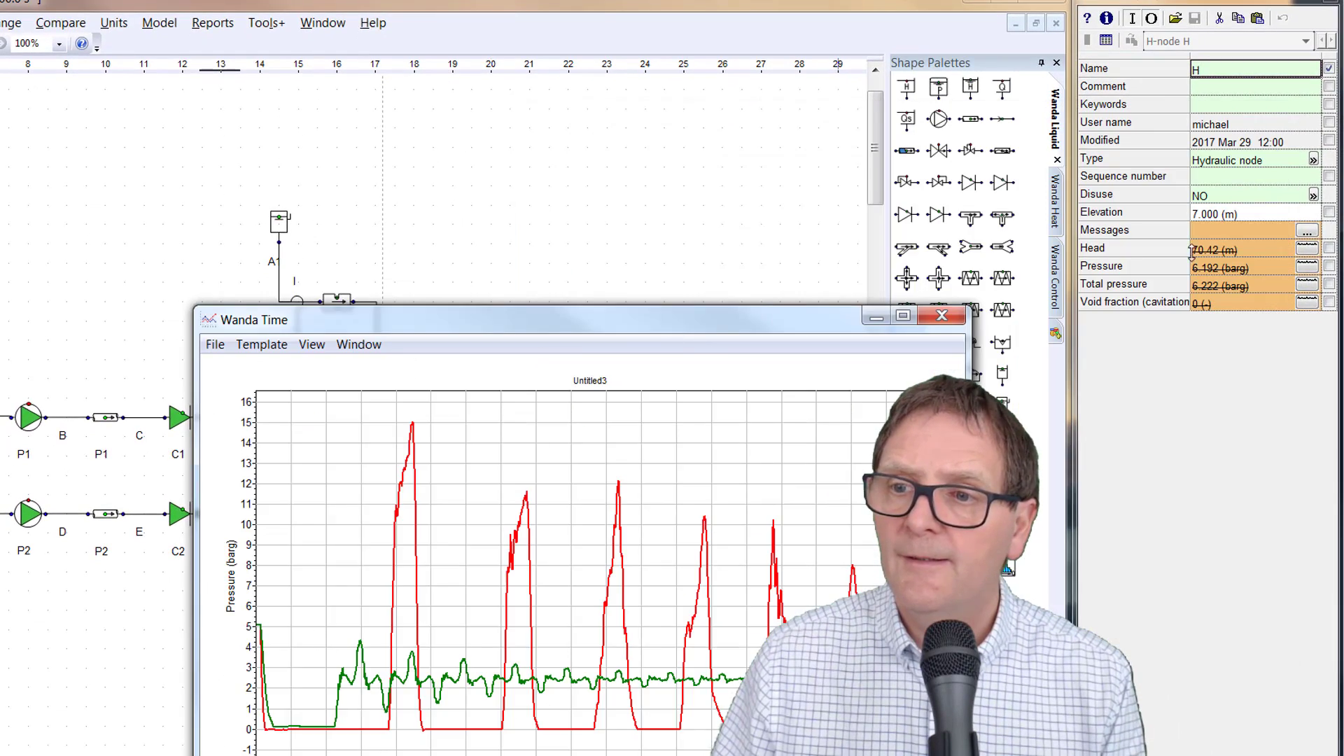
pyautogui.click(1308, 269)
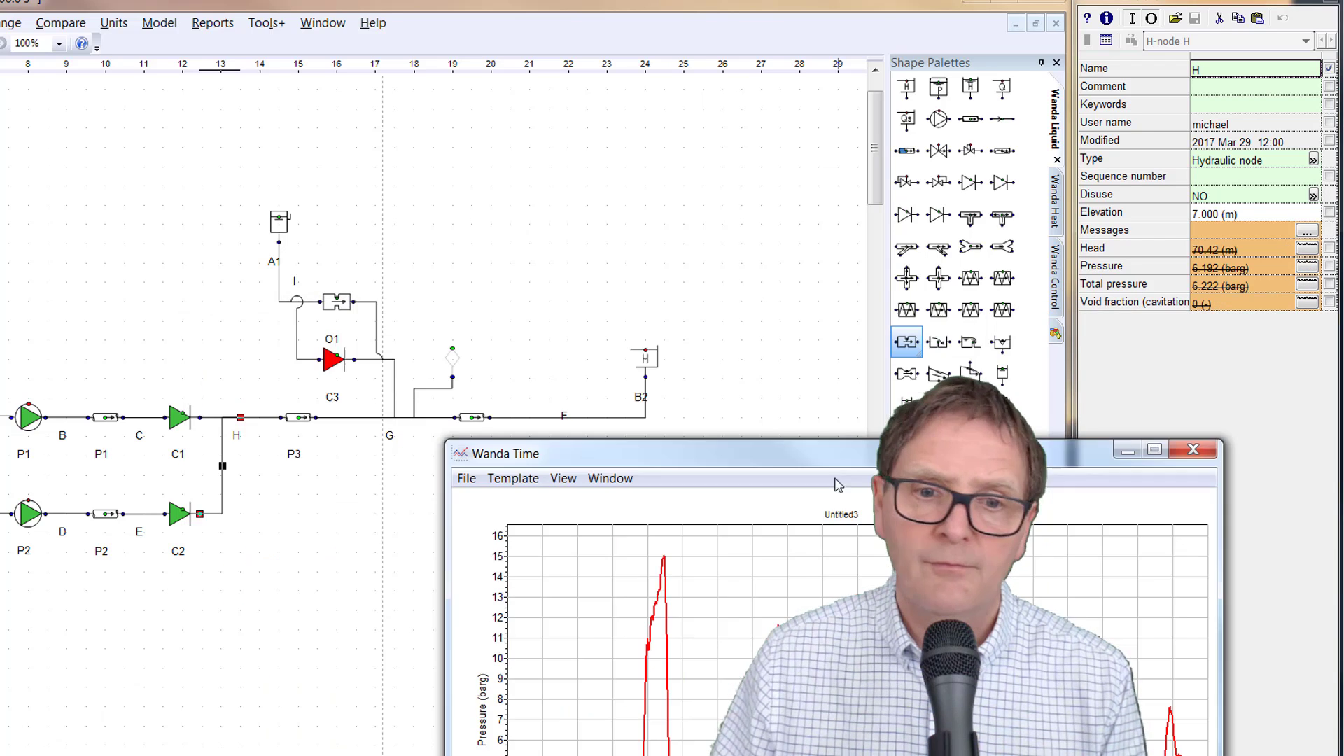
pyautogui.click(250, 509)
pyautogui.click(239, 421)
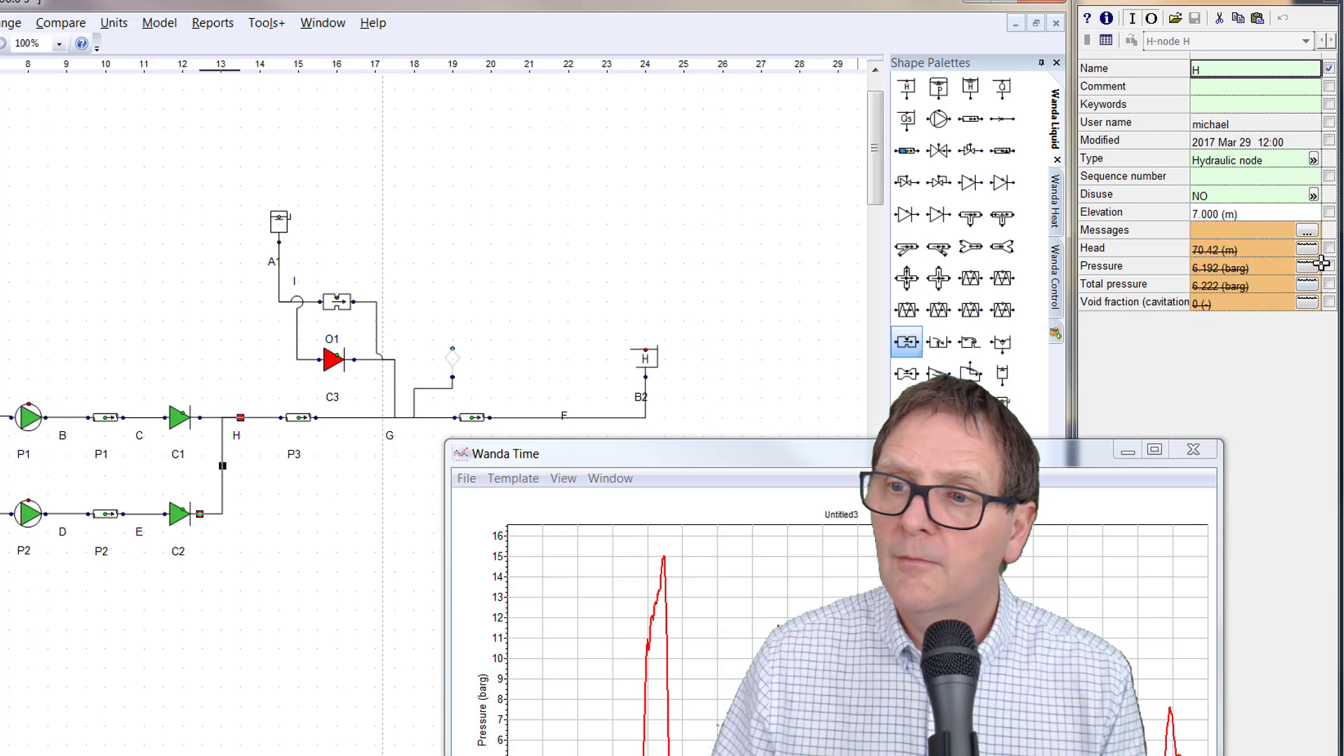
pyautogui.click(1307, 267)
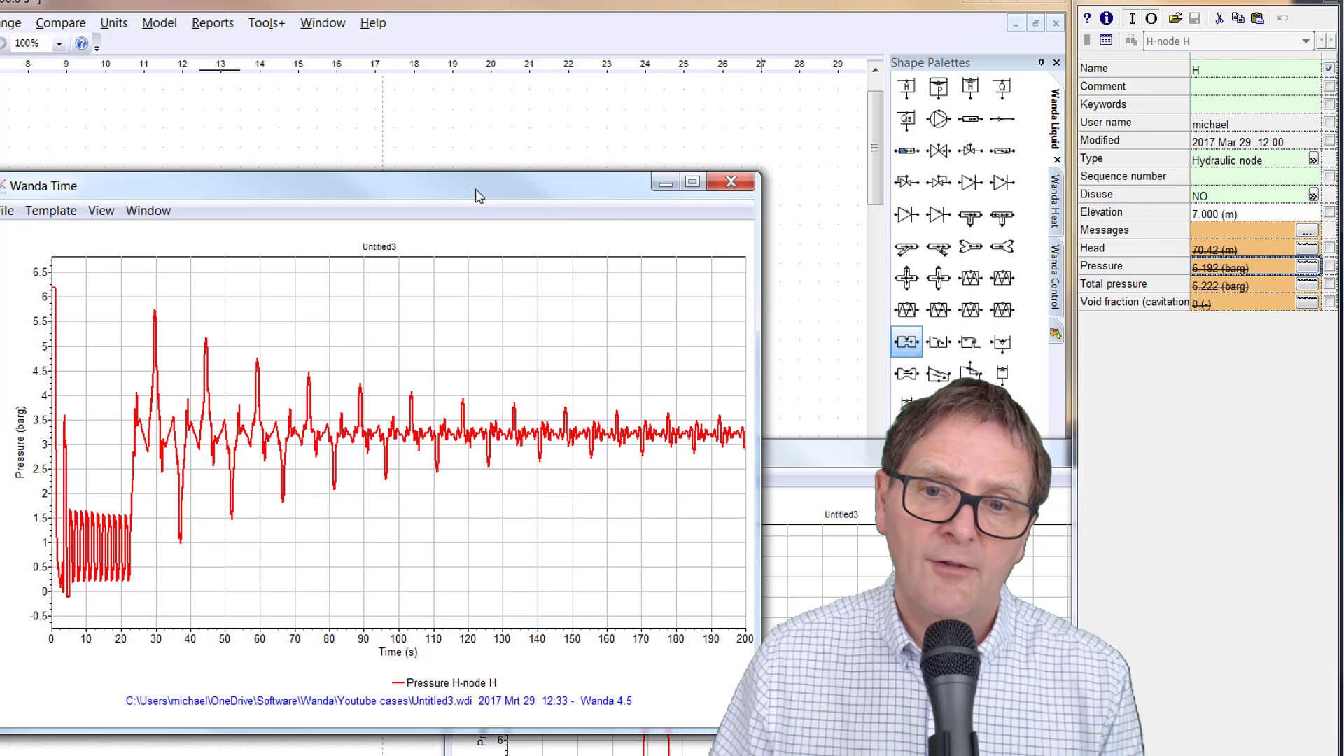
pyautogui.moveTo(478, 196); pyautogui.dragTo(240, 353)
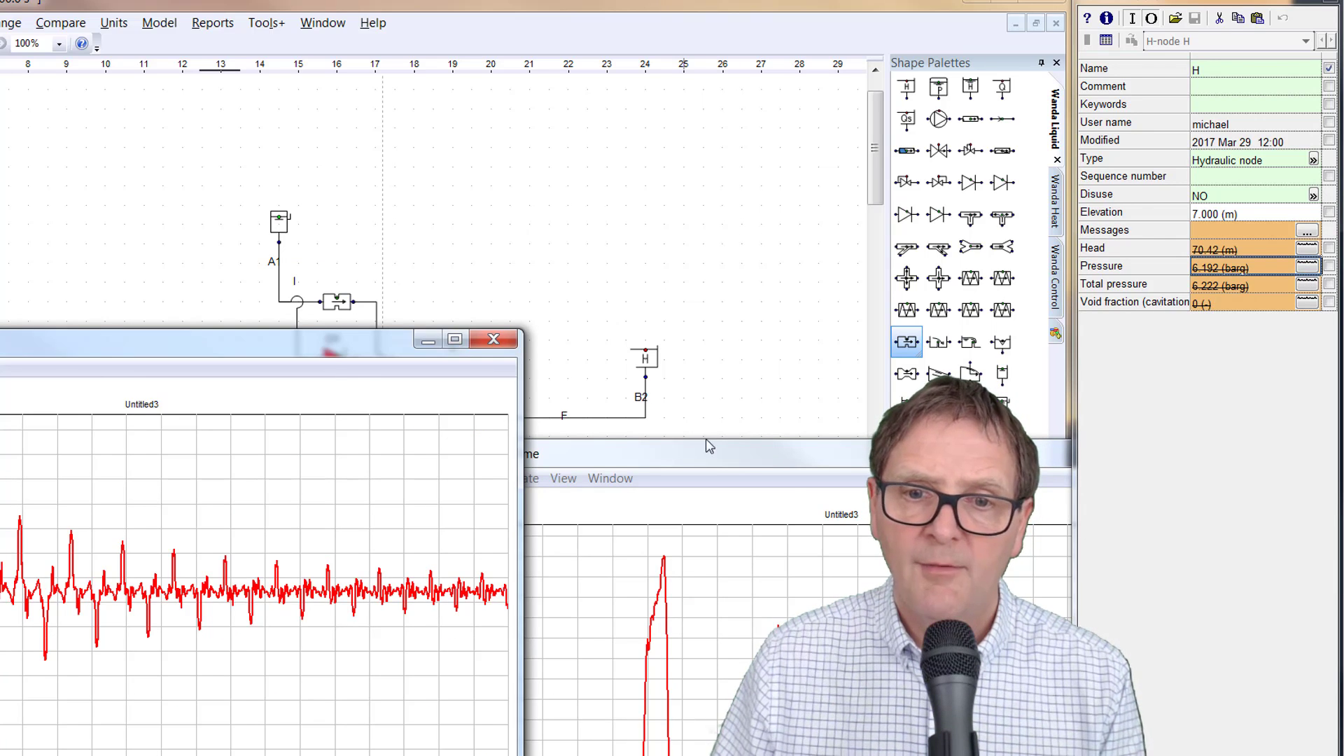
pyautogui.moveTo(703, 456); pyautogui.dragTo(785, 409)
pyautogui.moveTo(102, 355); pyautogui.dragTo(189, 449)
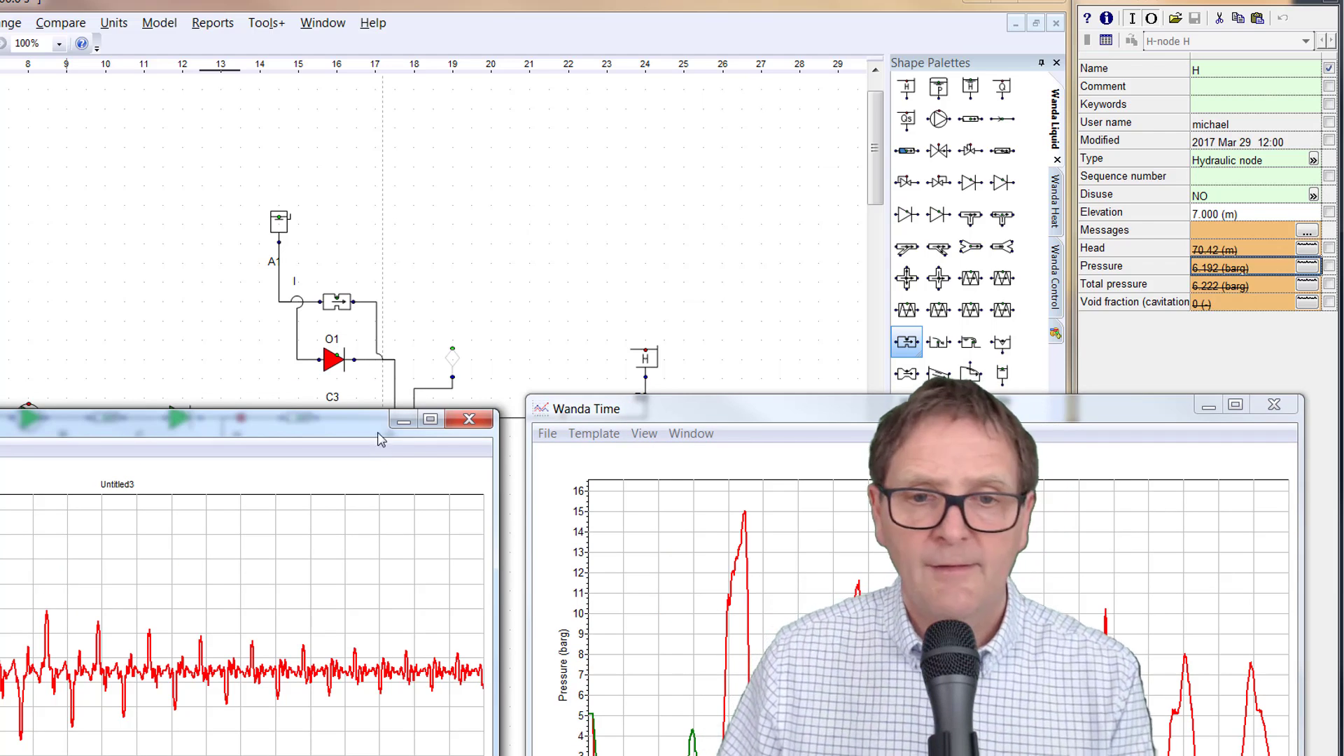
# Set the throat diameter of orifice O1 to 10 mm, then save and rerun the transient calculation
pyautogui.click(335, 304)
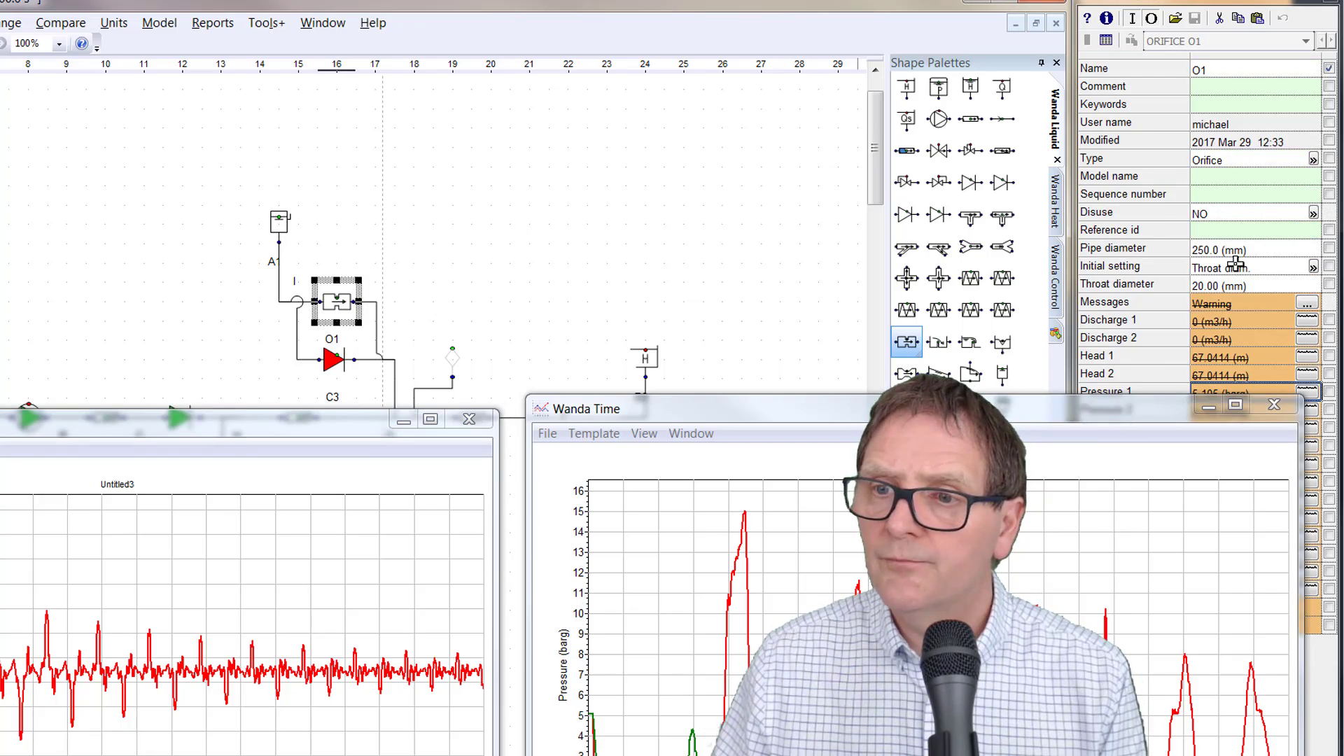
pyautogui.click(1253, 286)
pyautogui.write('10')
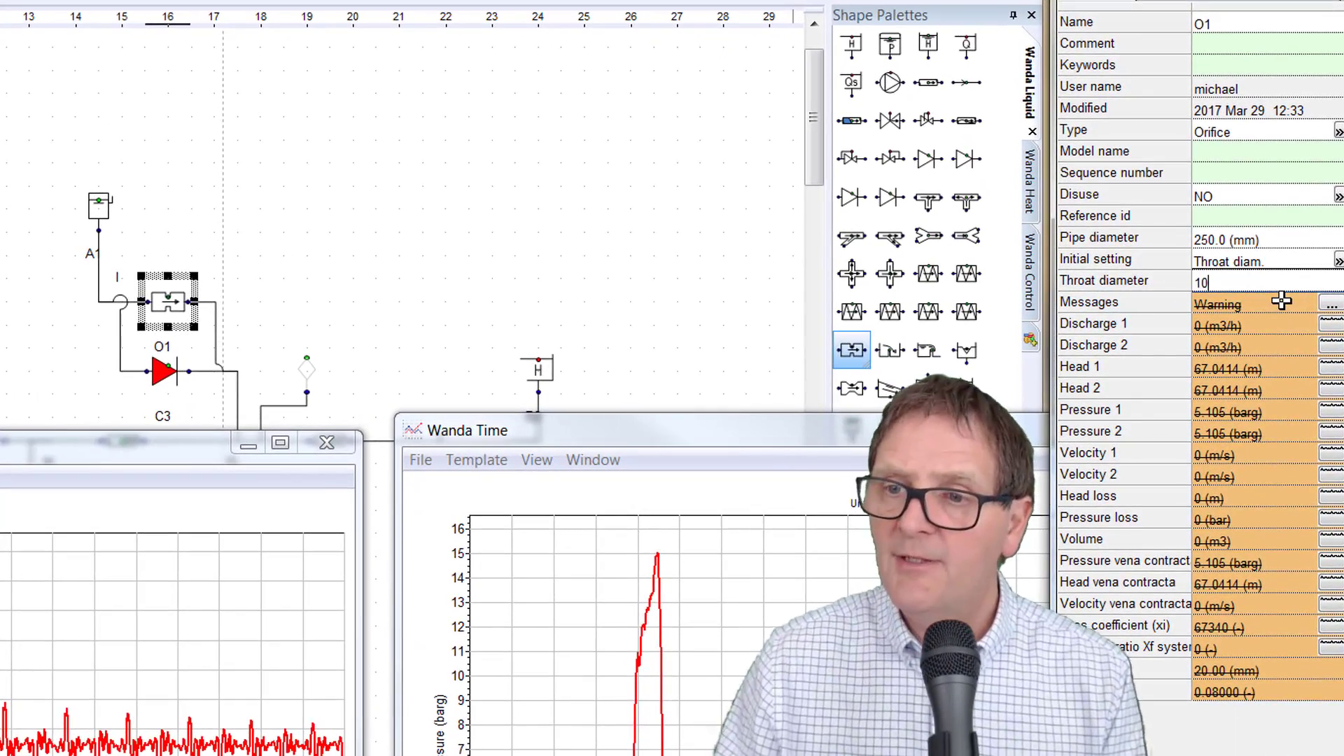
pyautogui.click(482, 156)
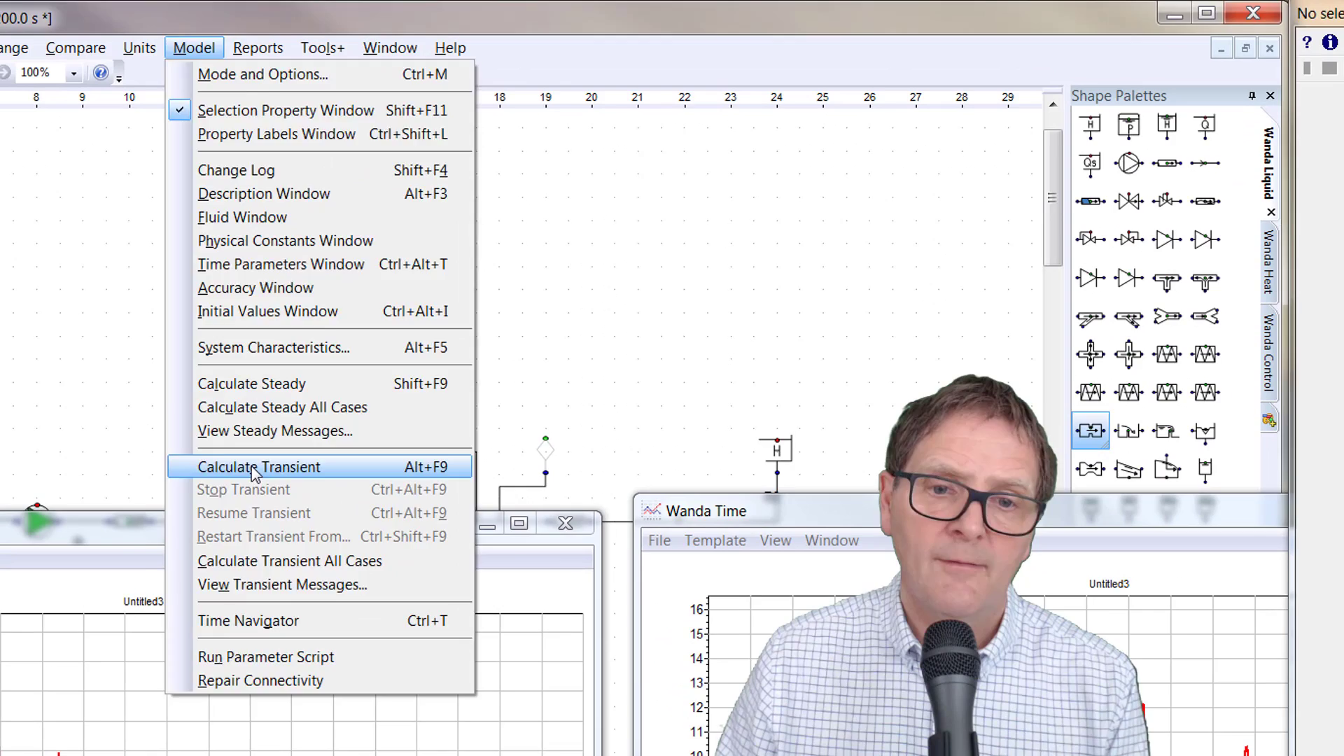
pyautogui.click(53, 387)
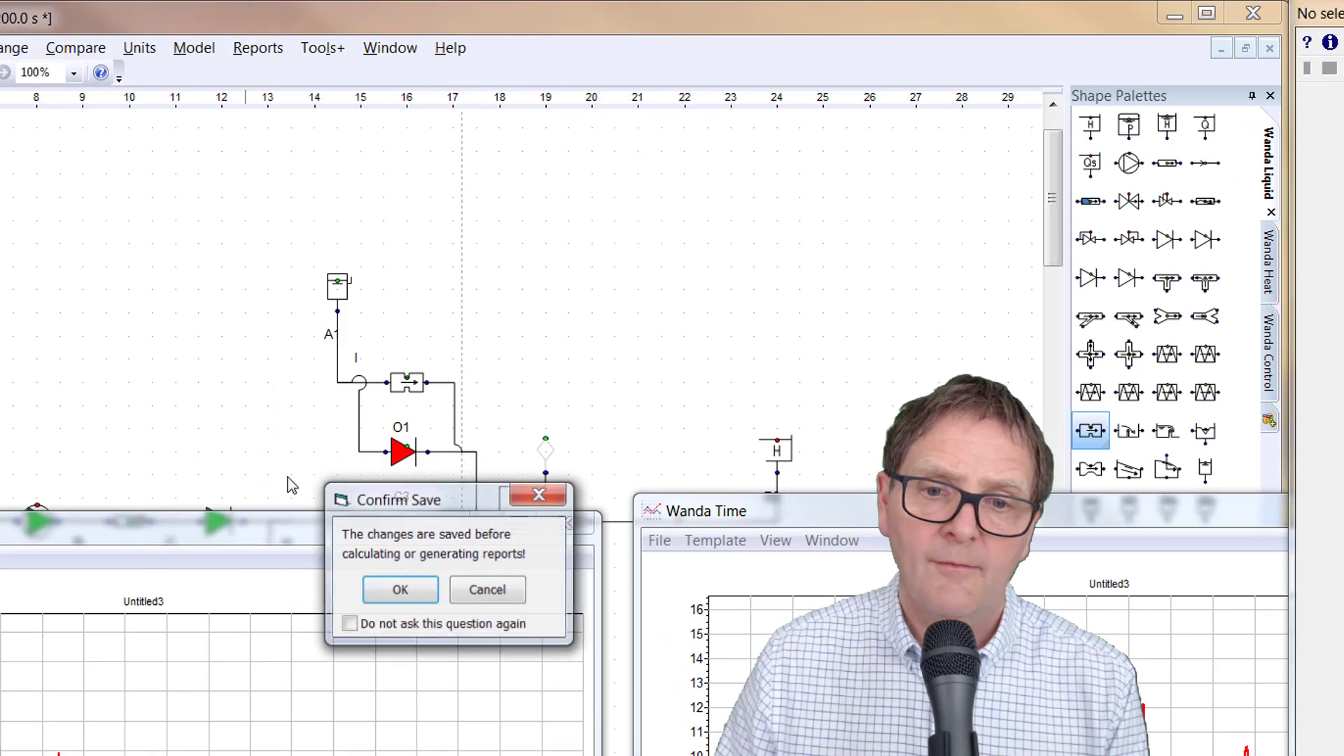
pyautogui.click(393, 591)
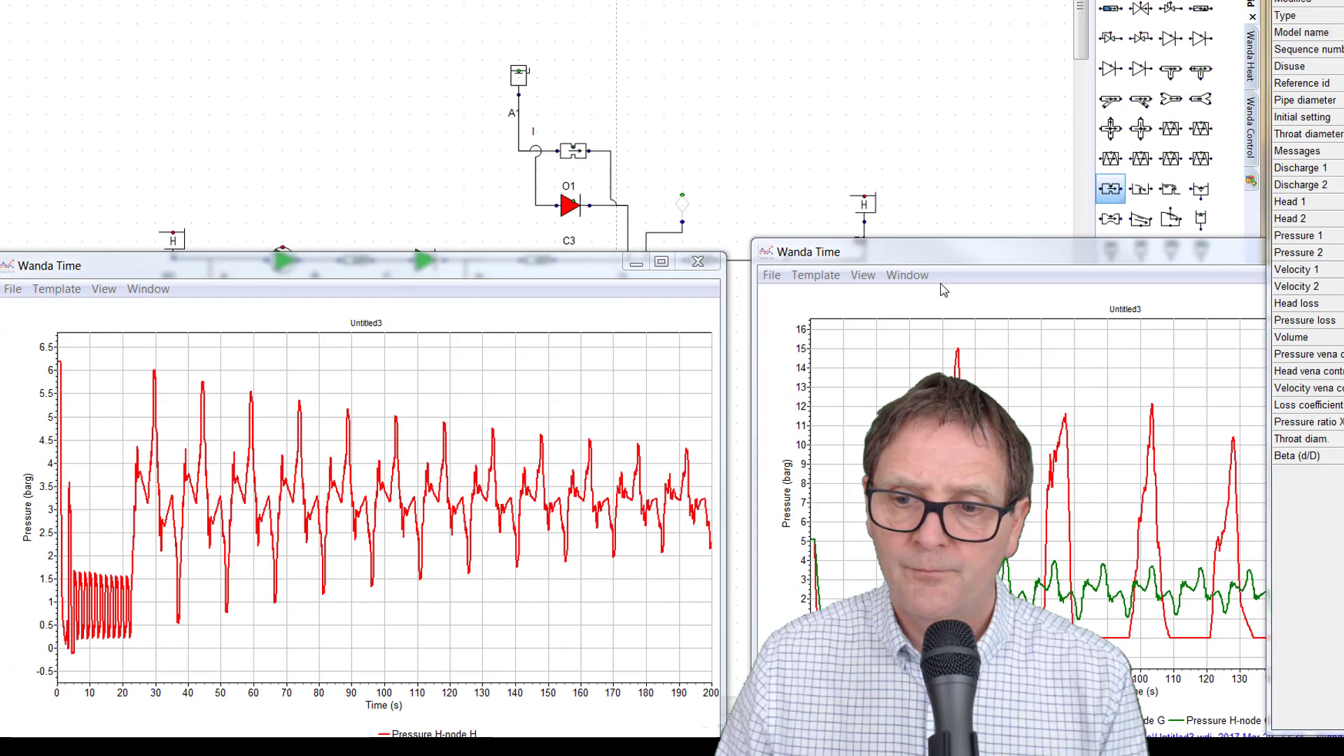
pyautogui.moveTo(943, 251); pyautogui.dragTo(733, 219)
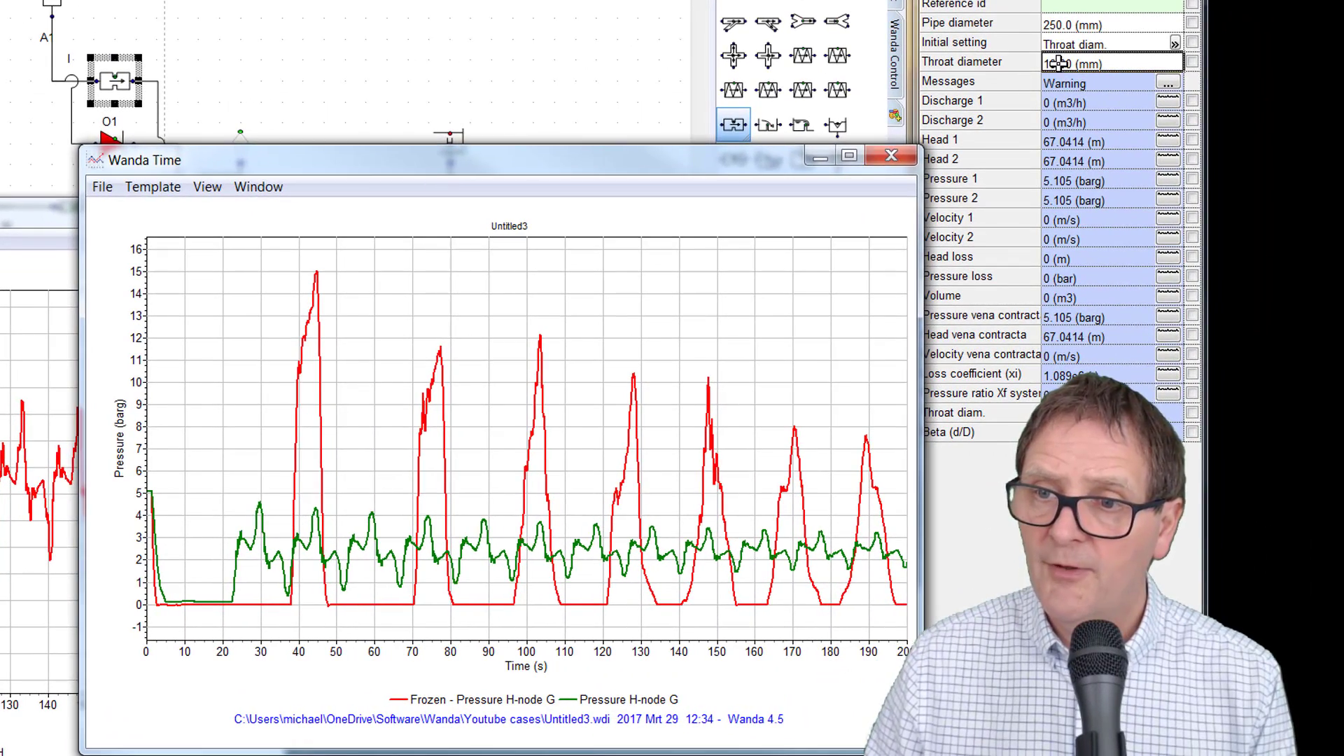
# Set the throat diameter of orifice O1 to 30 mm, then save and rerun the transient calculation
pyautogui.click(1095, 72)
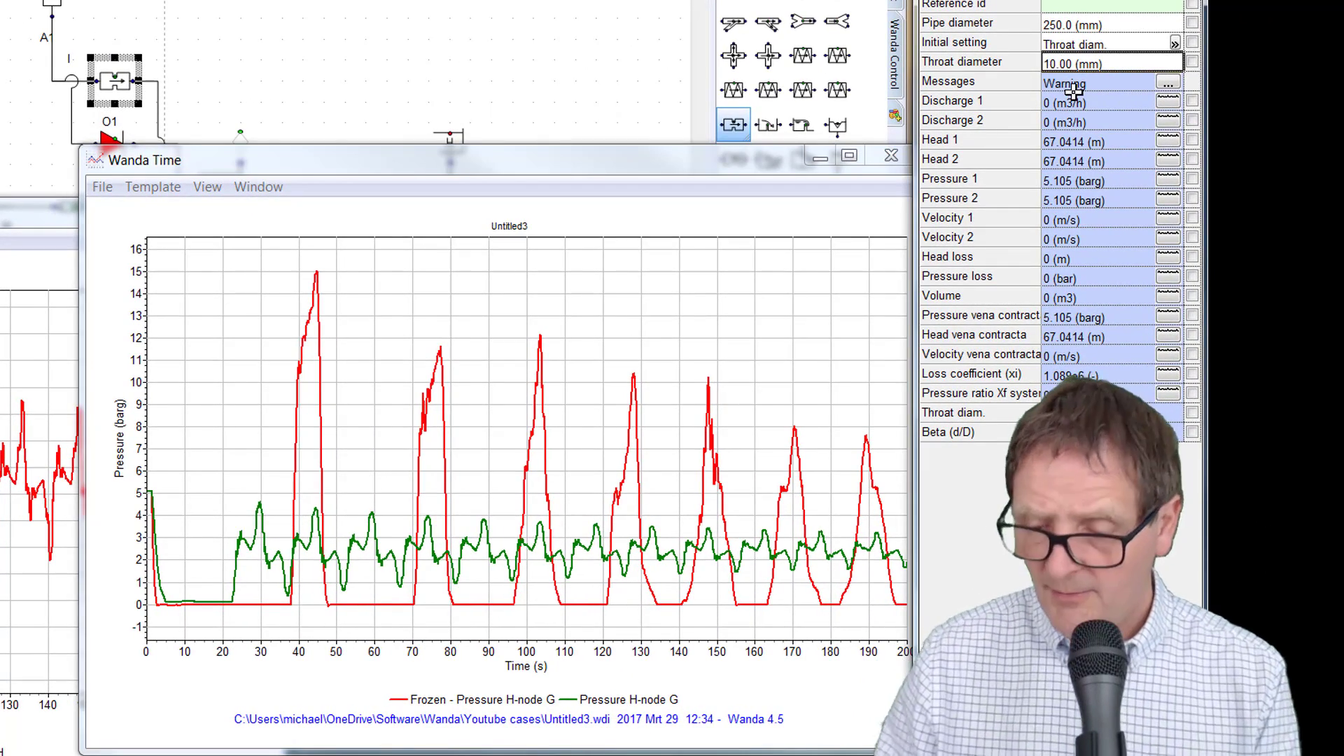
pyautogui.write('30')
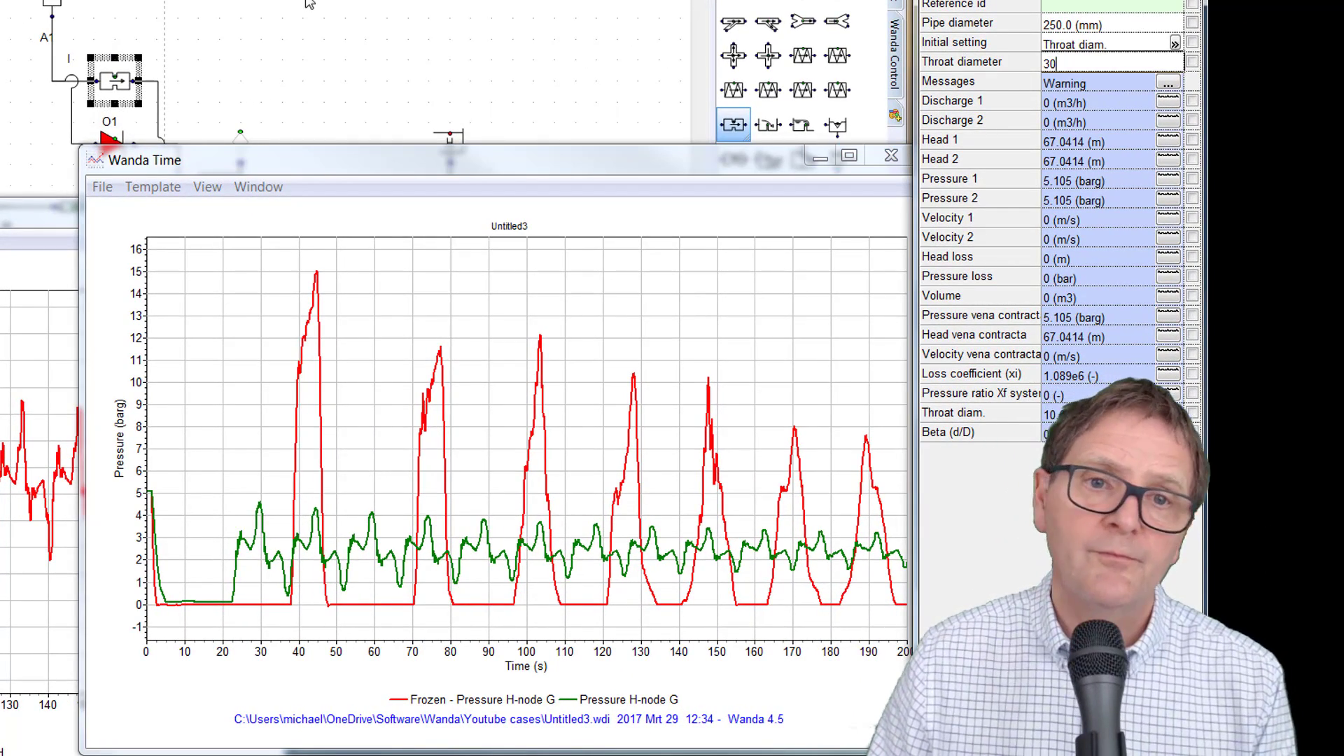
pyautogui.press('Return')
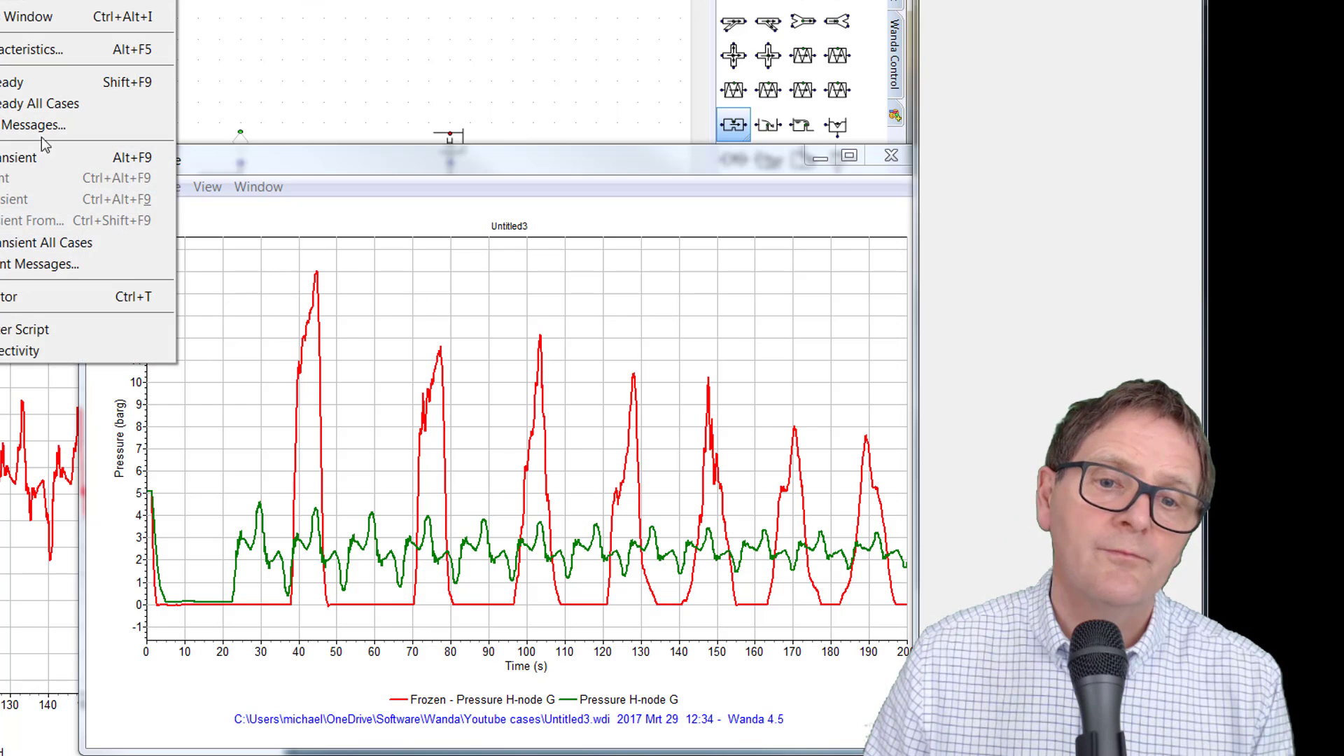
pyautogui.click(35, 157)
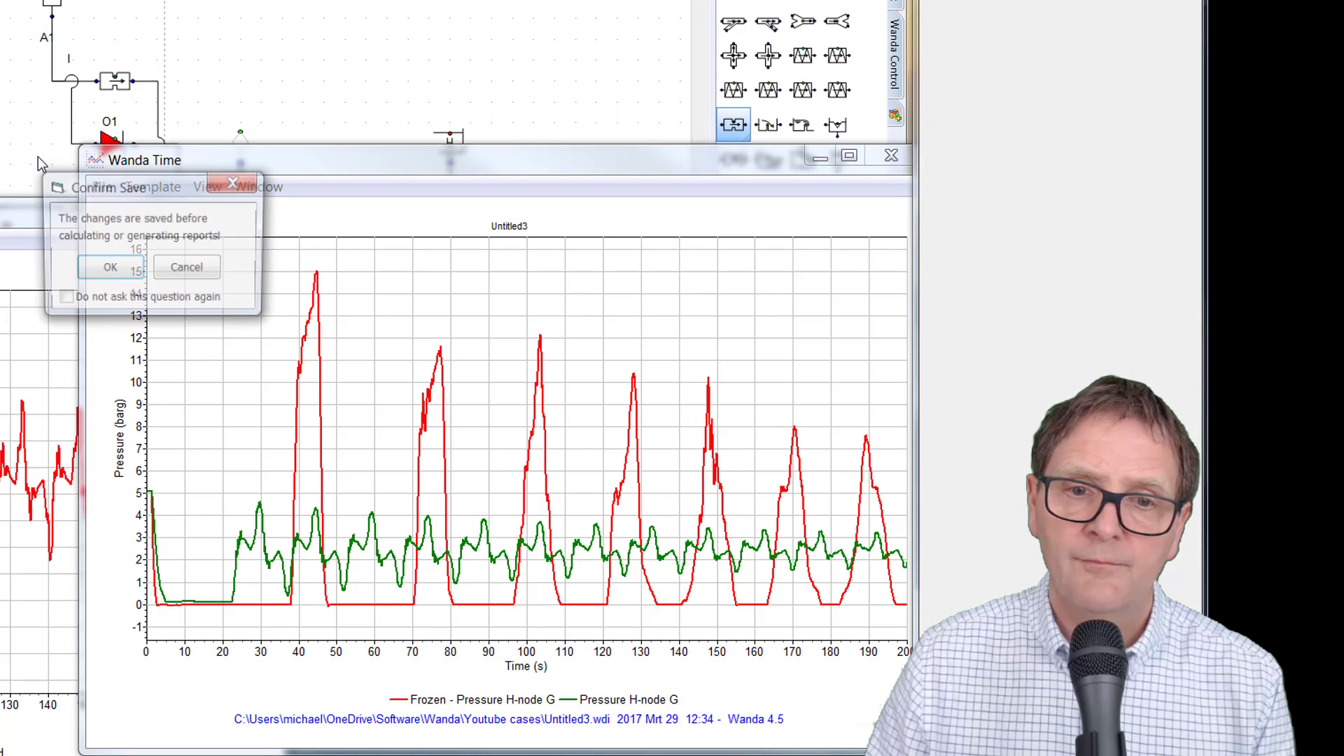
pyautogui.click(109, 267)
pyautogui.click(229, 297)
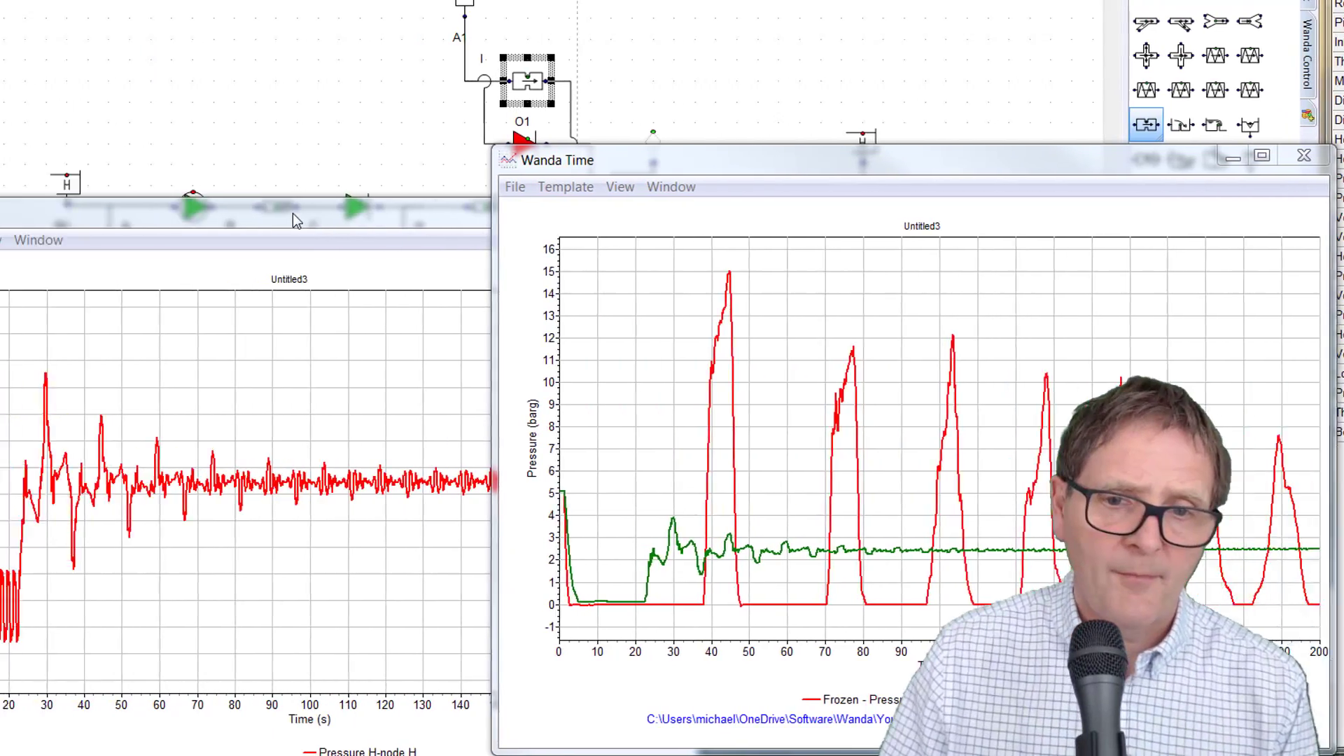
# Examine the pressure chart of H-node H, close it, and reposition the H-node G pressure comparison
pyautogui.click(293, 212)
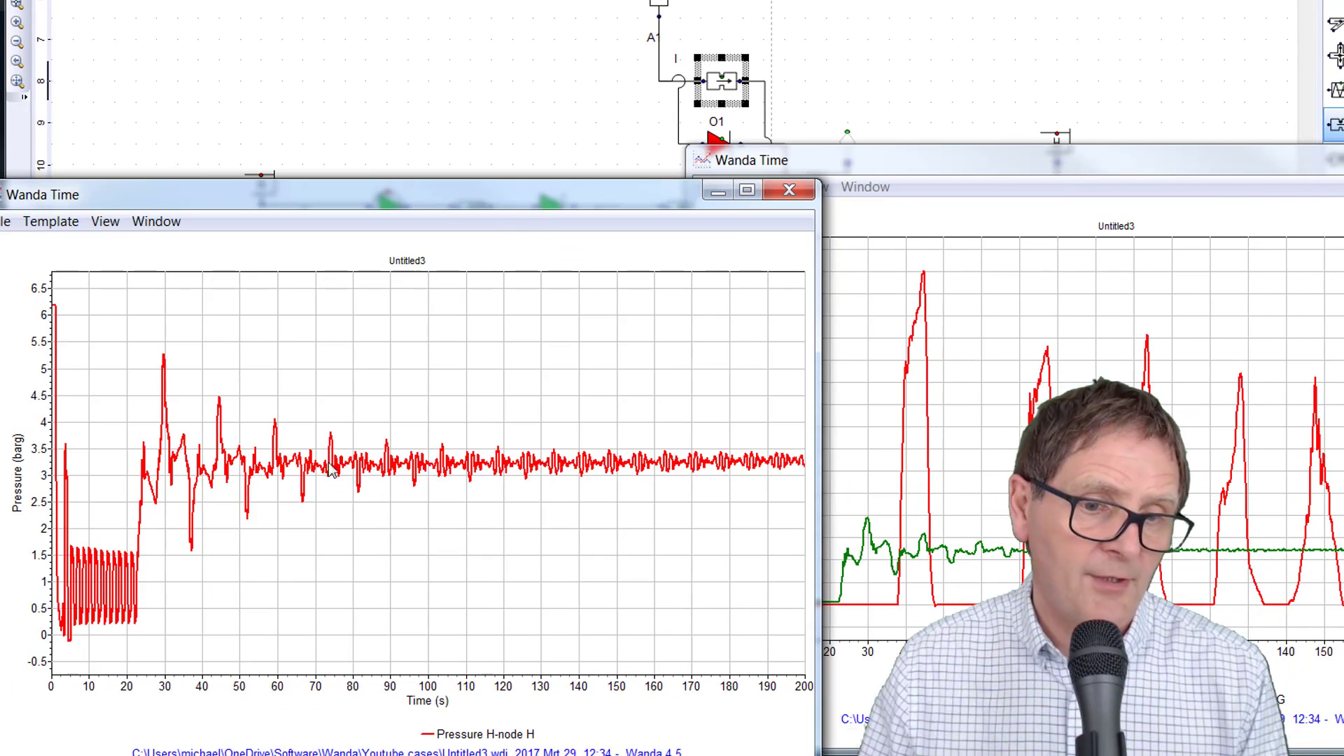
pyautogui.click(788, 193)
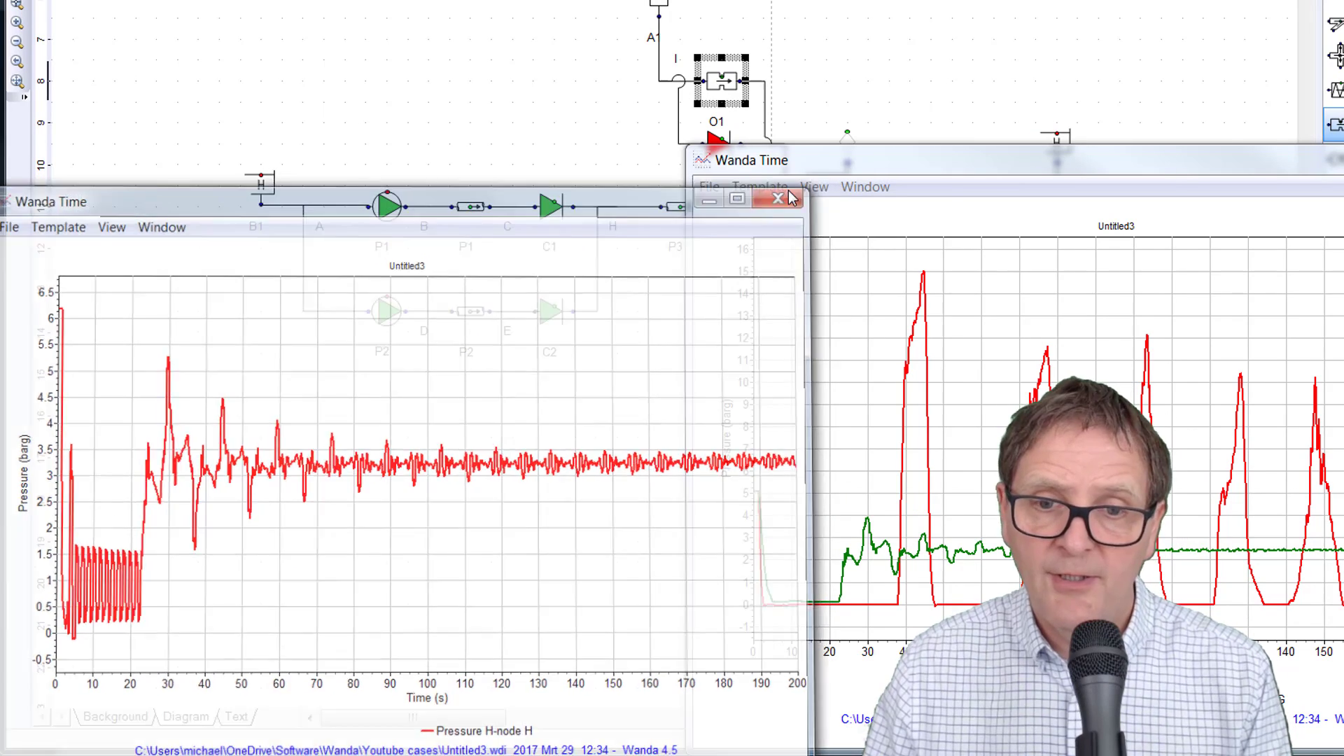
pyautogui.moveTo(977, 158); pyautogui.dragTo(409, 195)
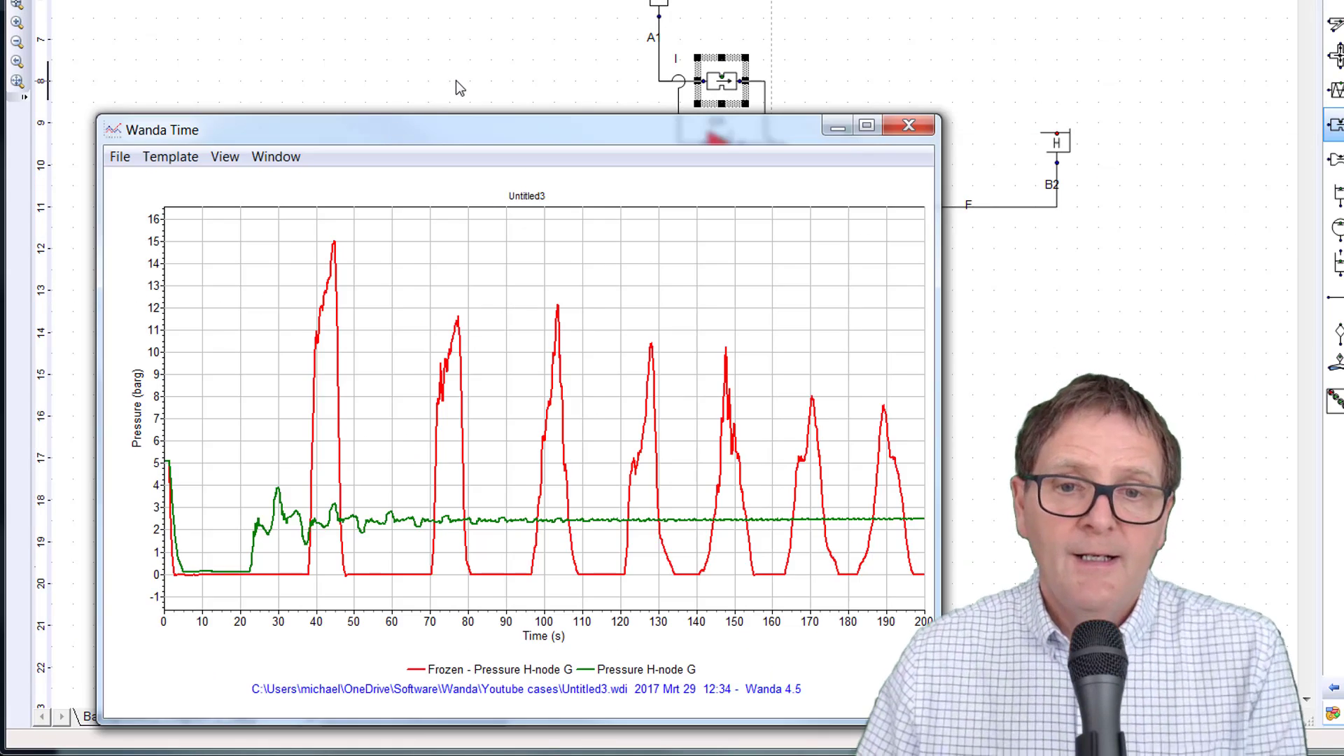
# Plot the fluid level of air vessel A1 over time
pyautogui.click(659, 9)
pyautogui.moveTo(710, 206); pyautogui.dragTo(741, 176)
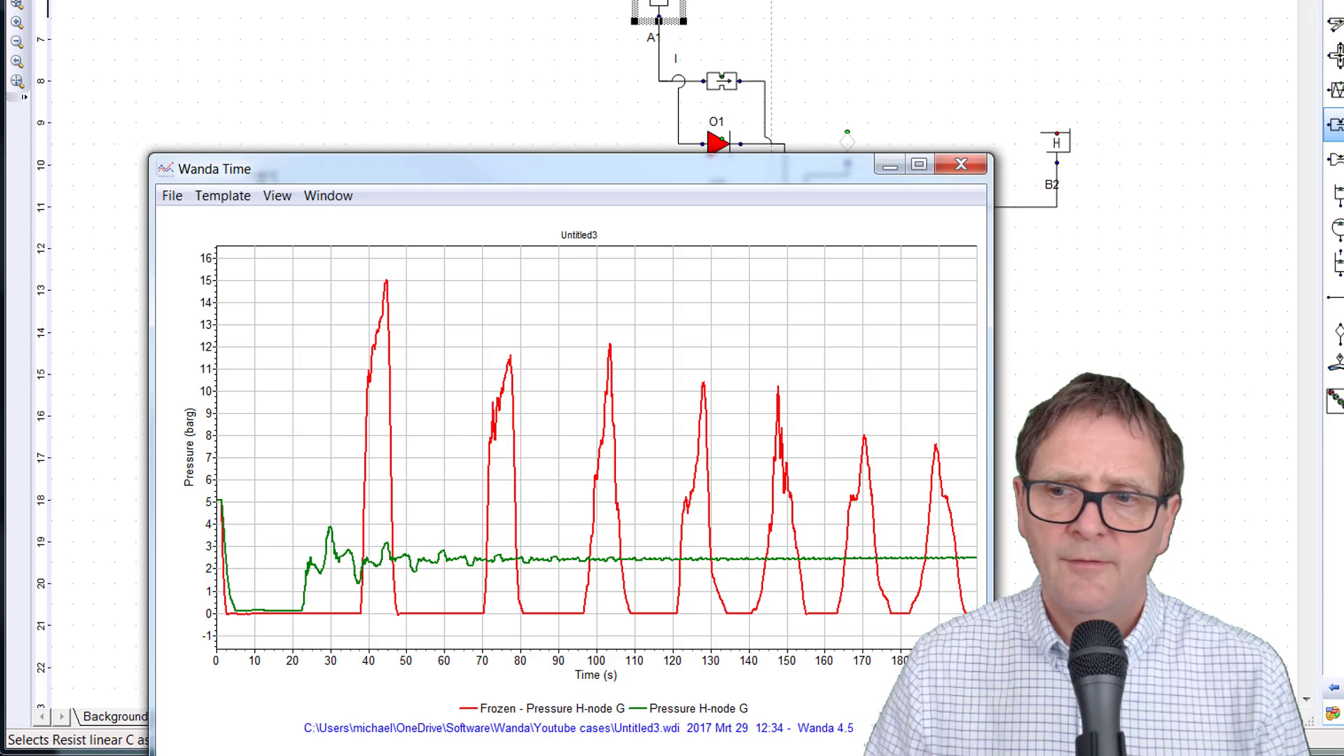
pyautogui.click(660, 4)
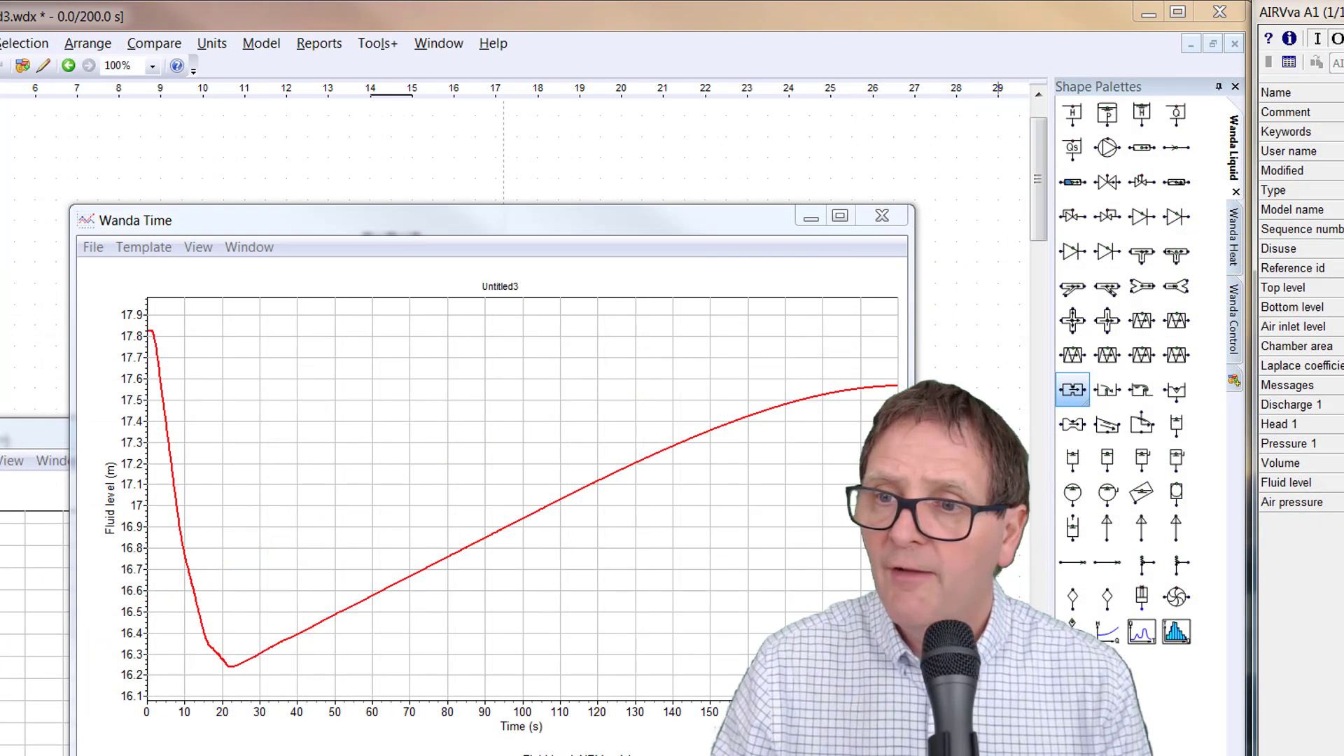
# Set the top level of air vessel A1 to 17.5 m and its bottom level to 16 m
pyautogui.write('17.5')
pyautogui.press('Return')
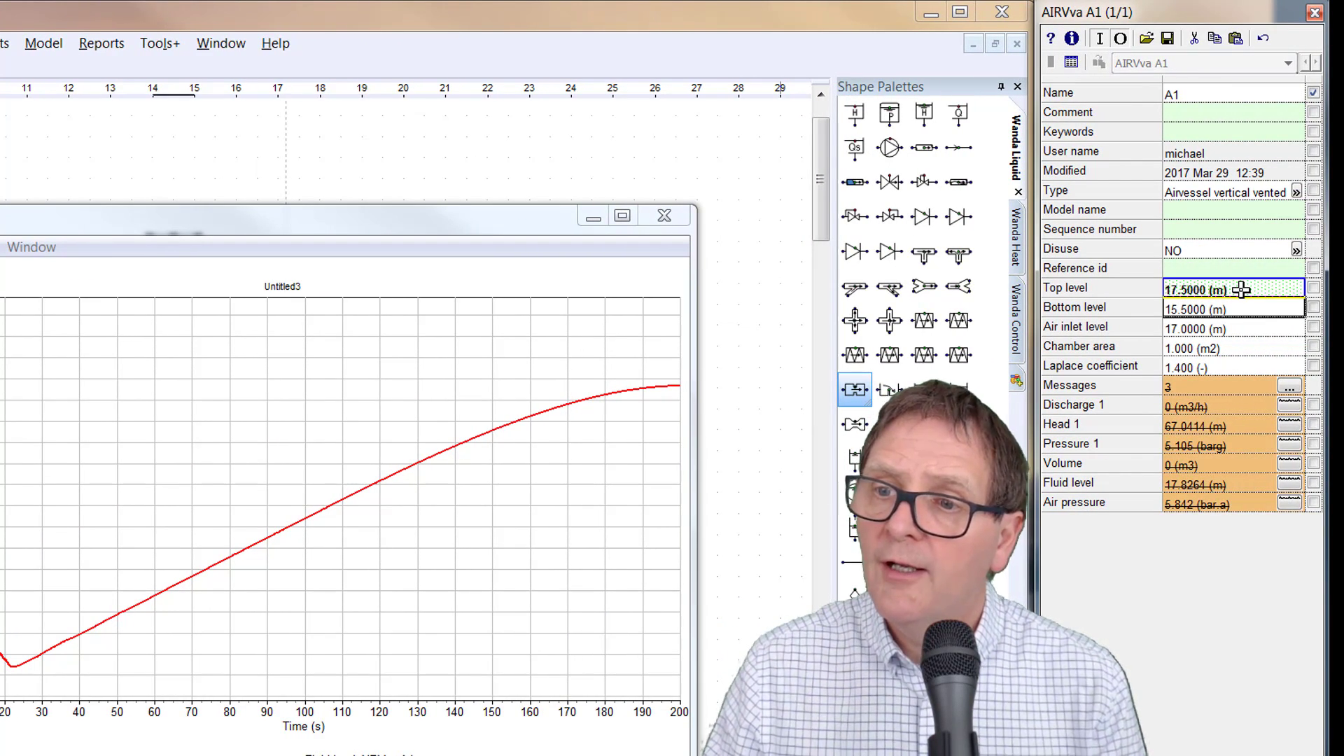
pyautogui.press('Down')
pyautogui.press('Up')
pyautogui.write('1')
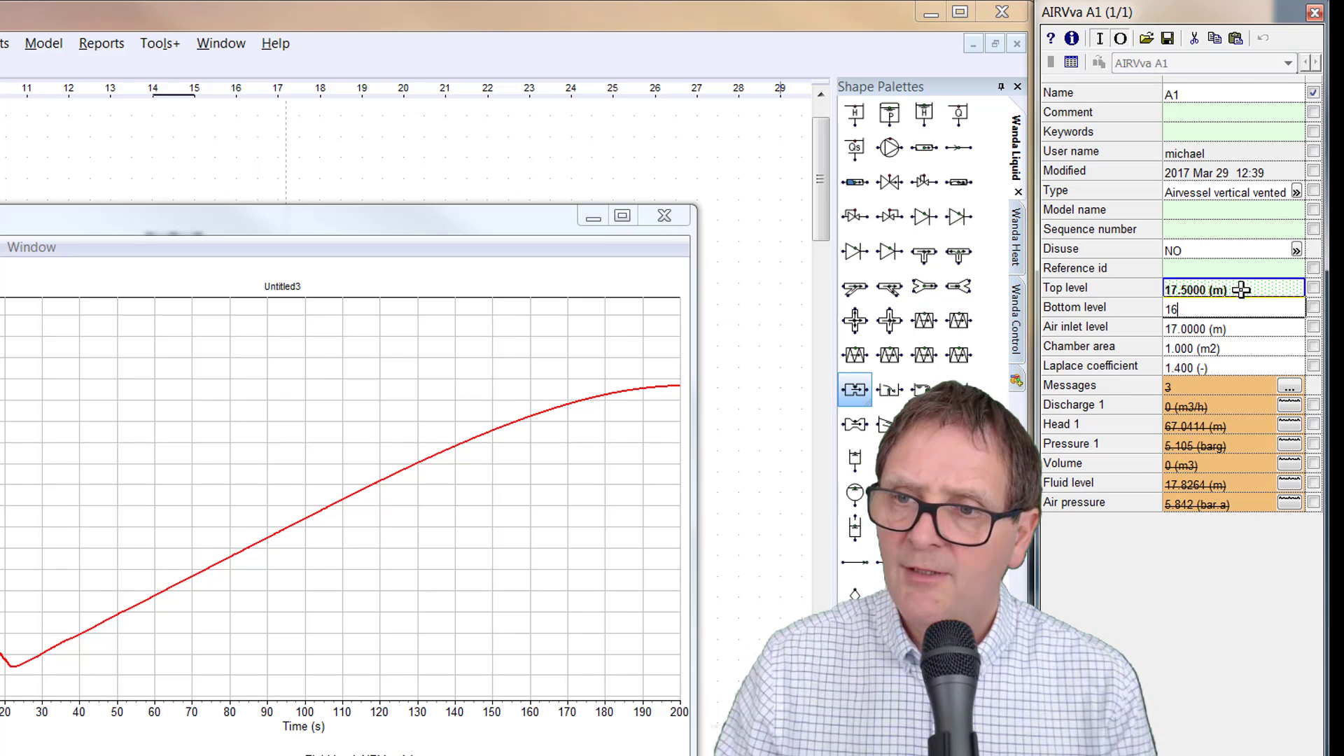
pyautogui.write('6')
pyautogui.press('Return')
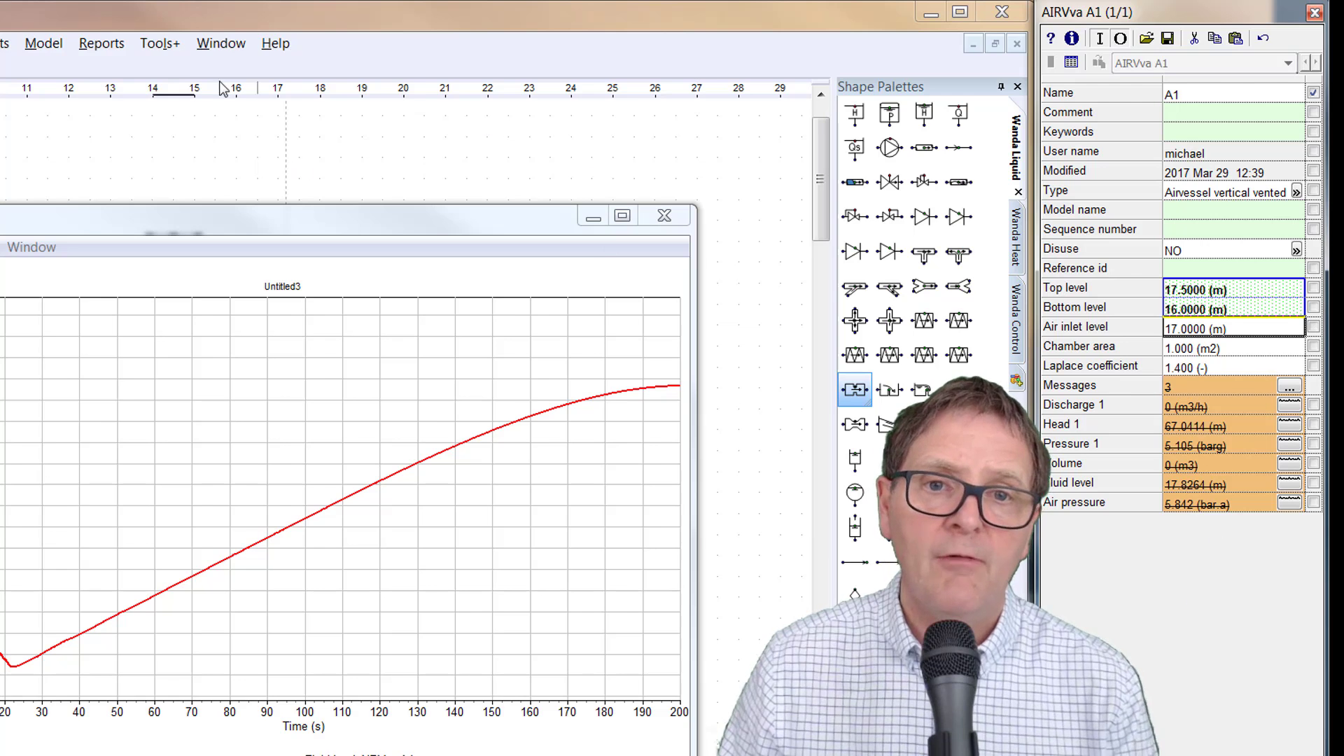
# Change the bottom level of air vessel A1 to 15.5 m
pyautogui.click(1252, 310)
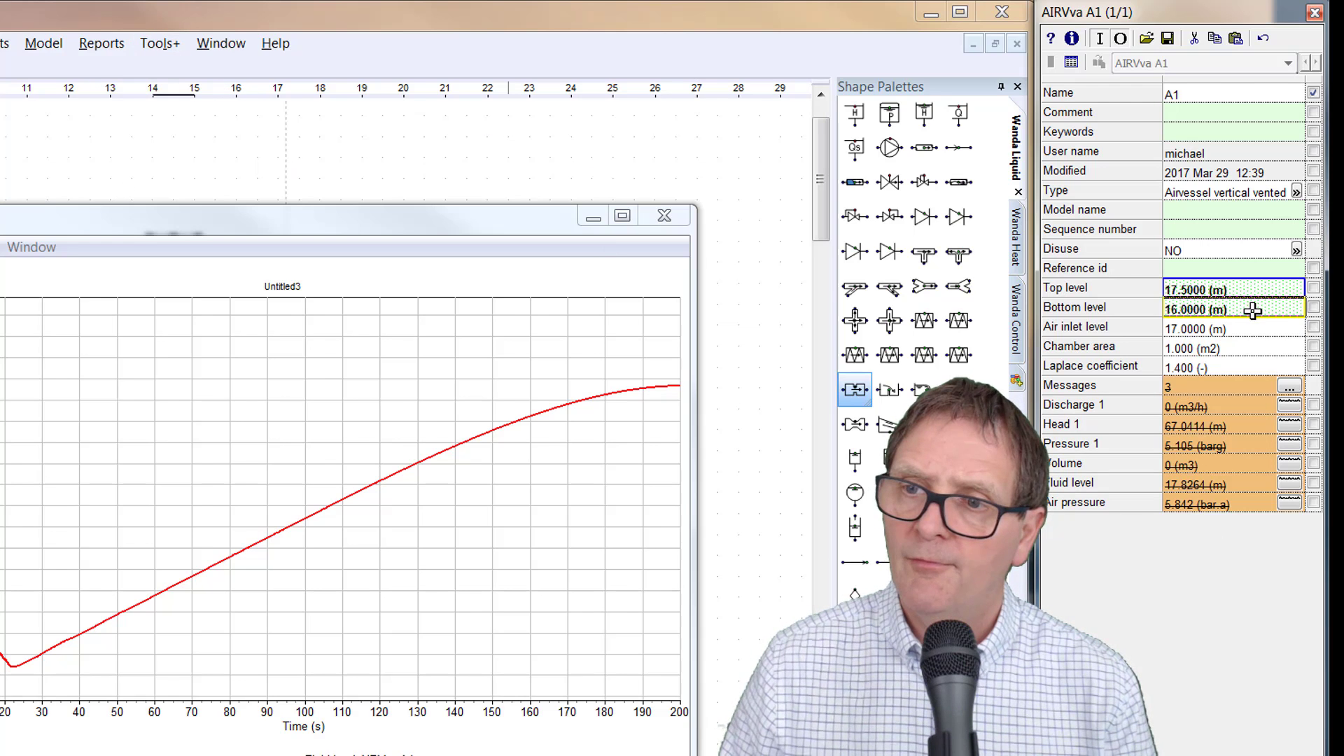
pyautogui.write('15.')
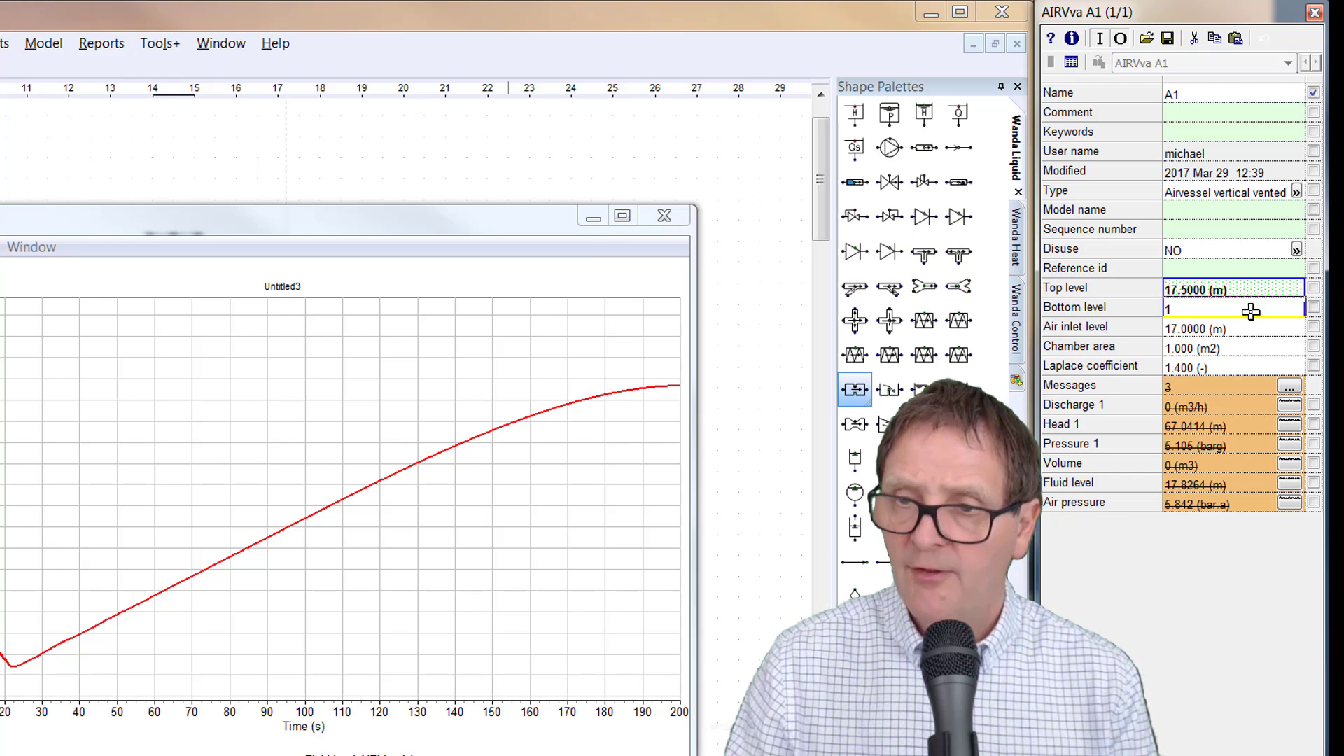
pyautogui.write('5')
pyautogui.press('Return')
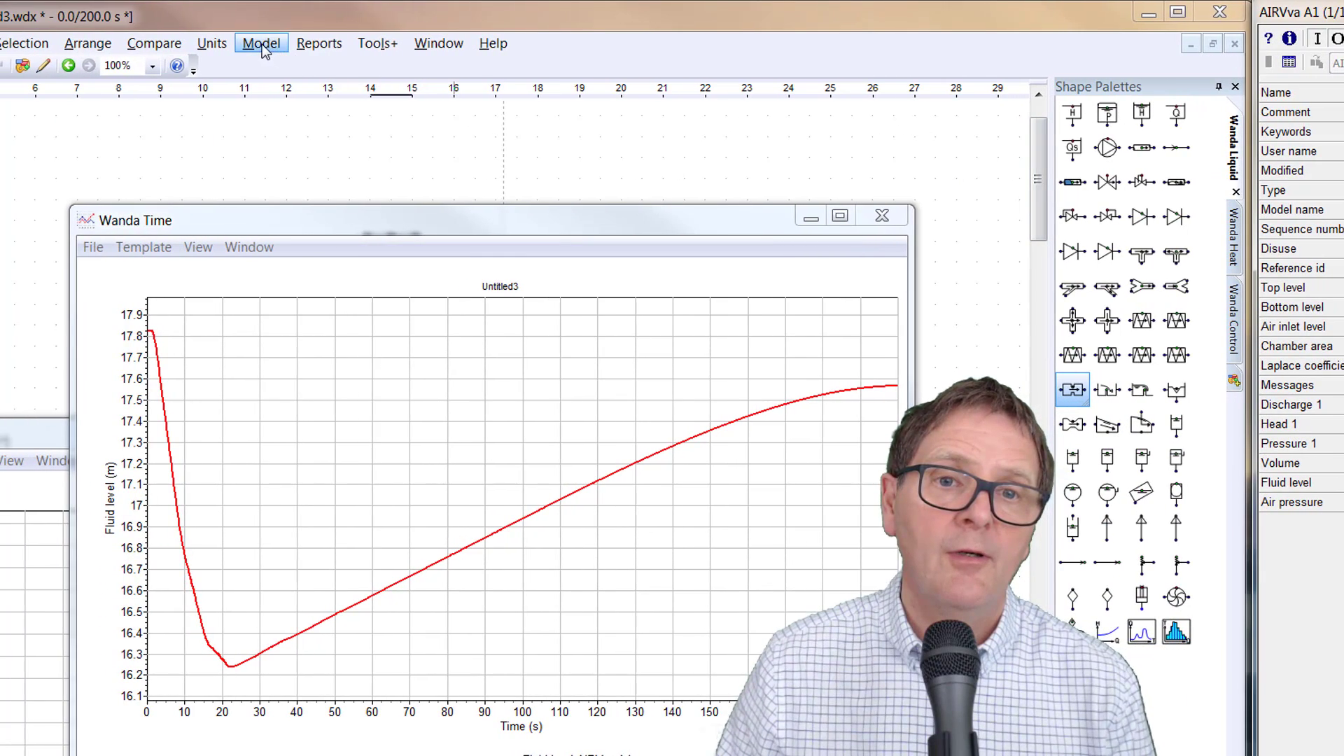
# Save the vessel changes, rerun the transient calculation, and close the H-node G pressure comparison chart
pyautogui.click(254, 44)
pyautogui.click(290, 430)
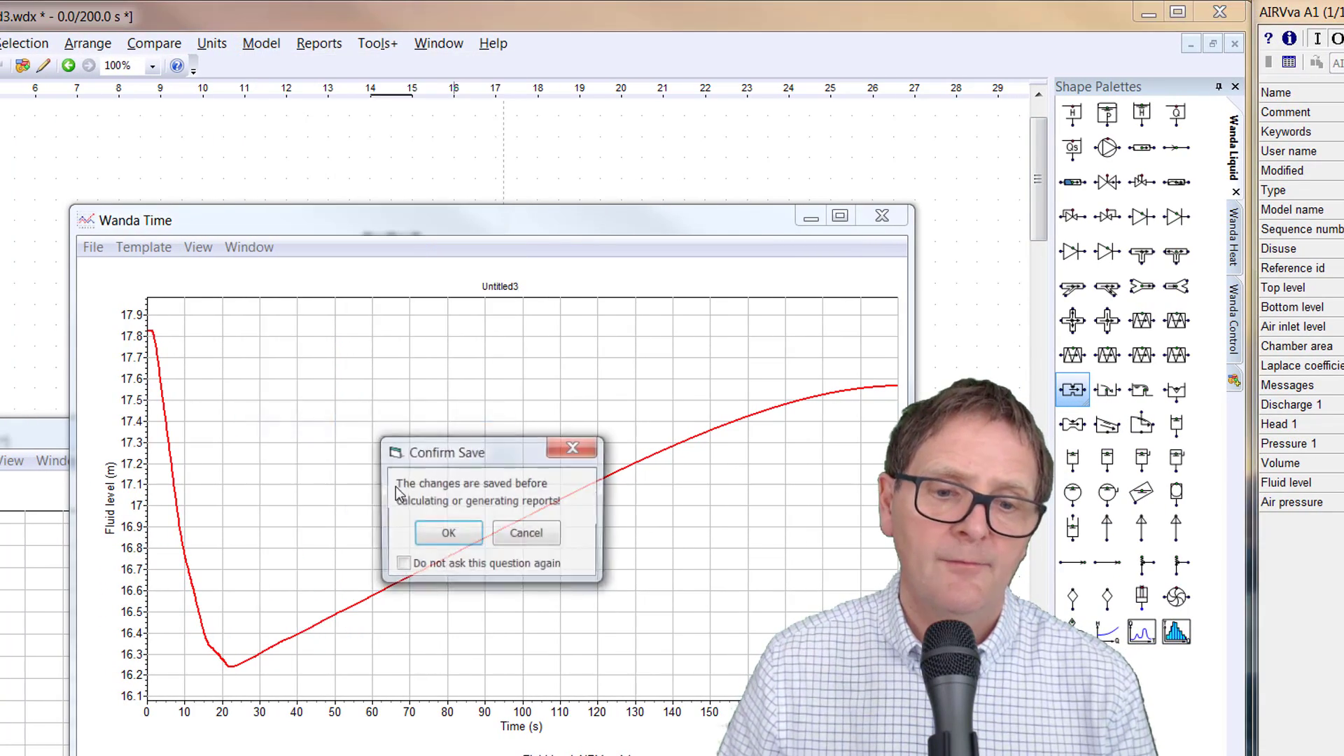
pyautogui.click(449, 534)
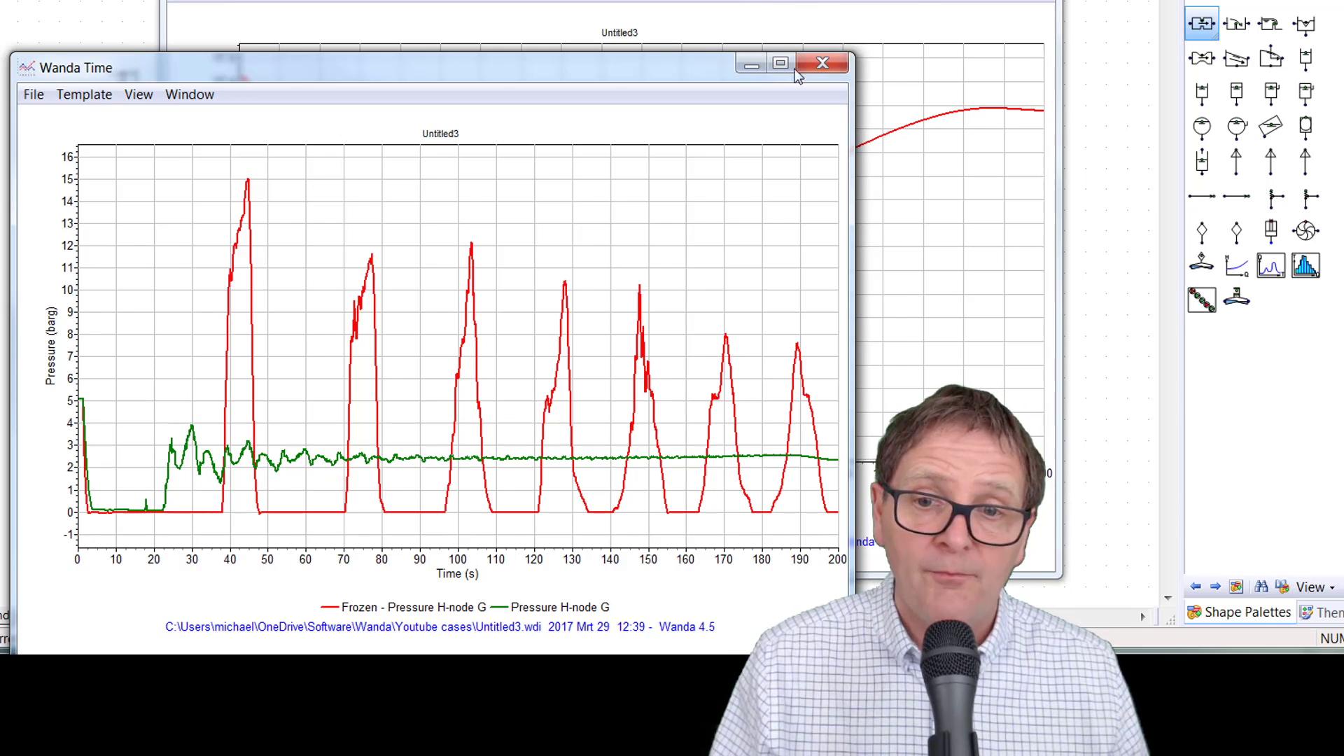
pyautogui.click(821, 65)
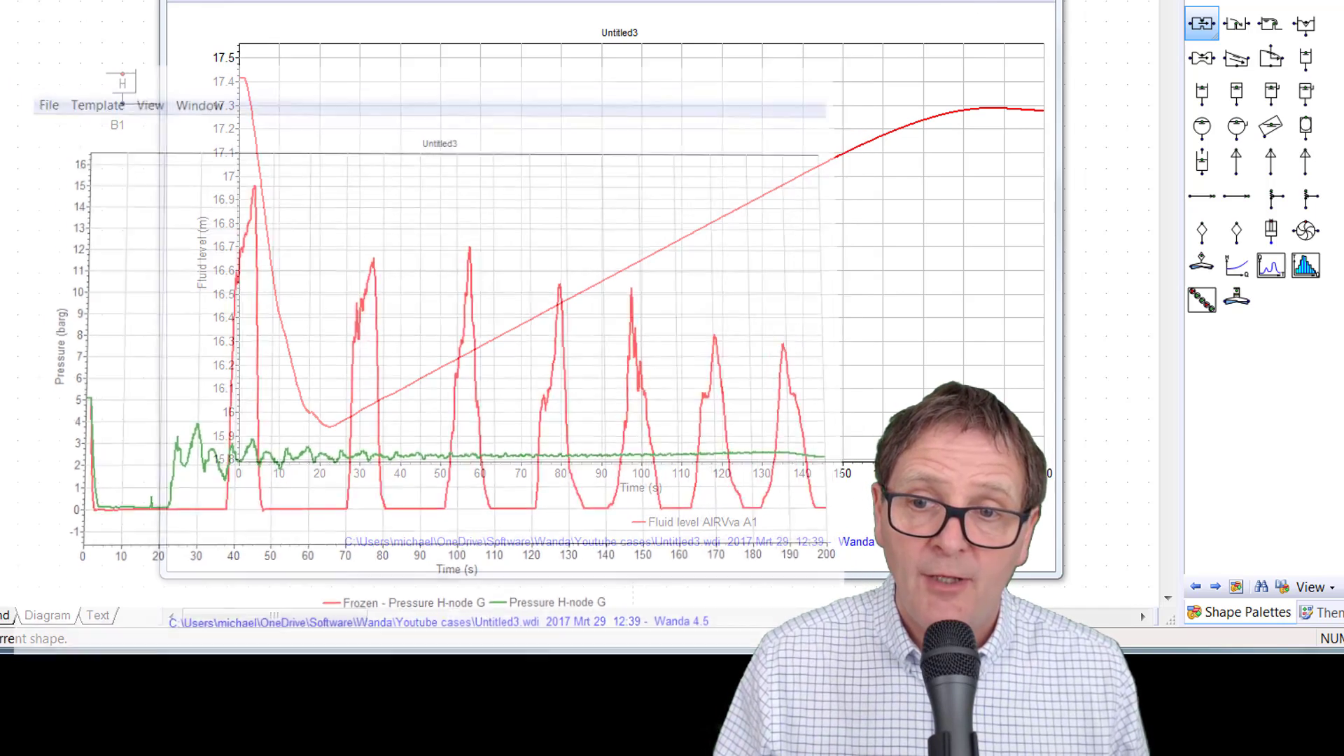
# Close the air vessel's fluid level chart and plot the pressure along pipes P3 and P4 combined as a location chart
pyautogui.click(1040, 1)
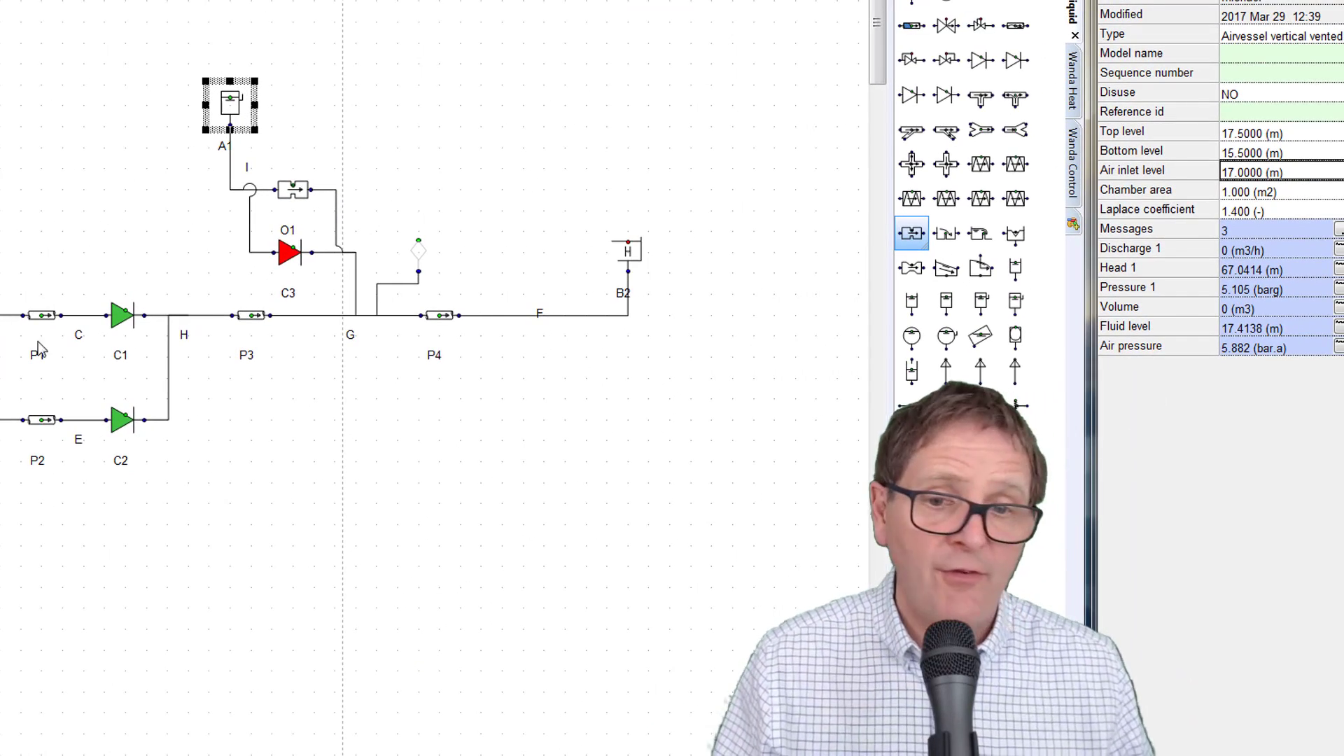
pyautogui.click(243, 324)
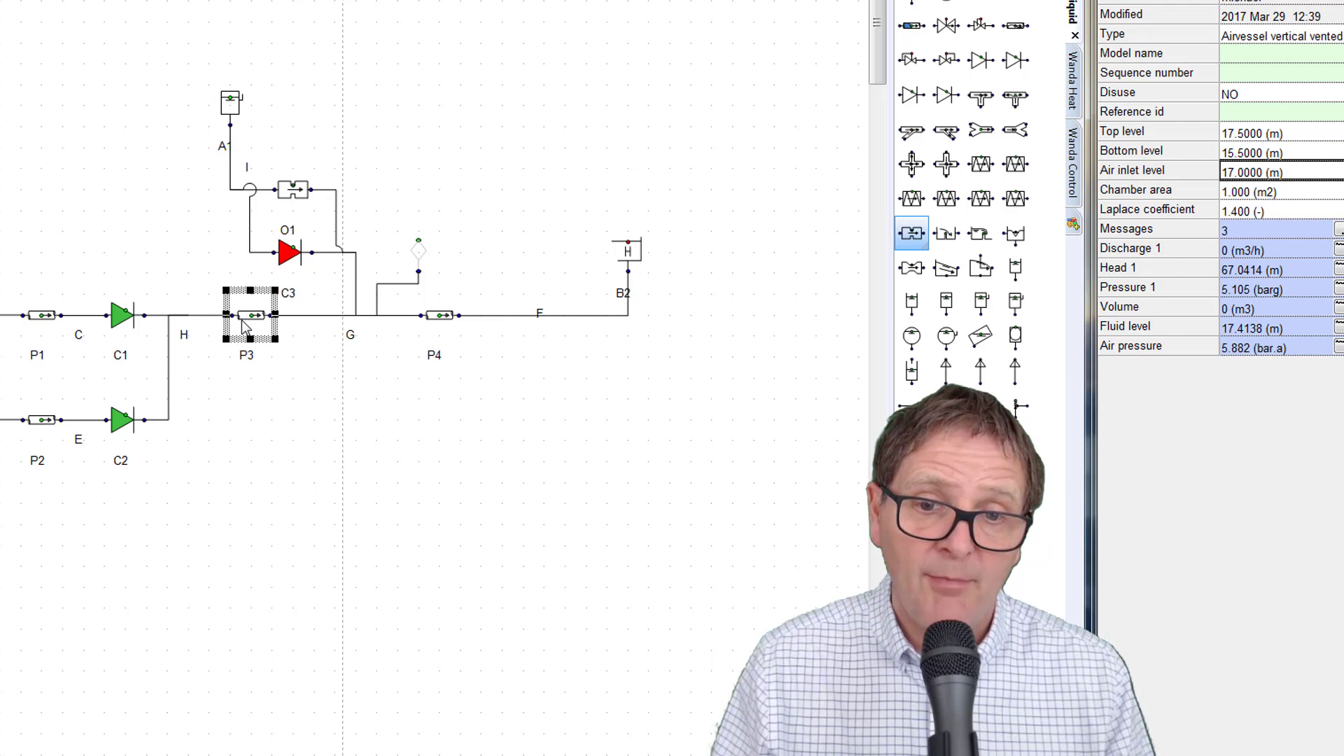
pyautogui.keyDown('ctrl'); pyautogui.click(438, 320); pyautogui.keyUp('ctrl')
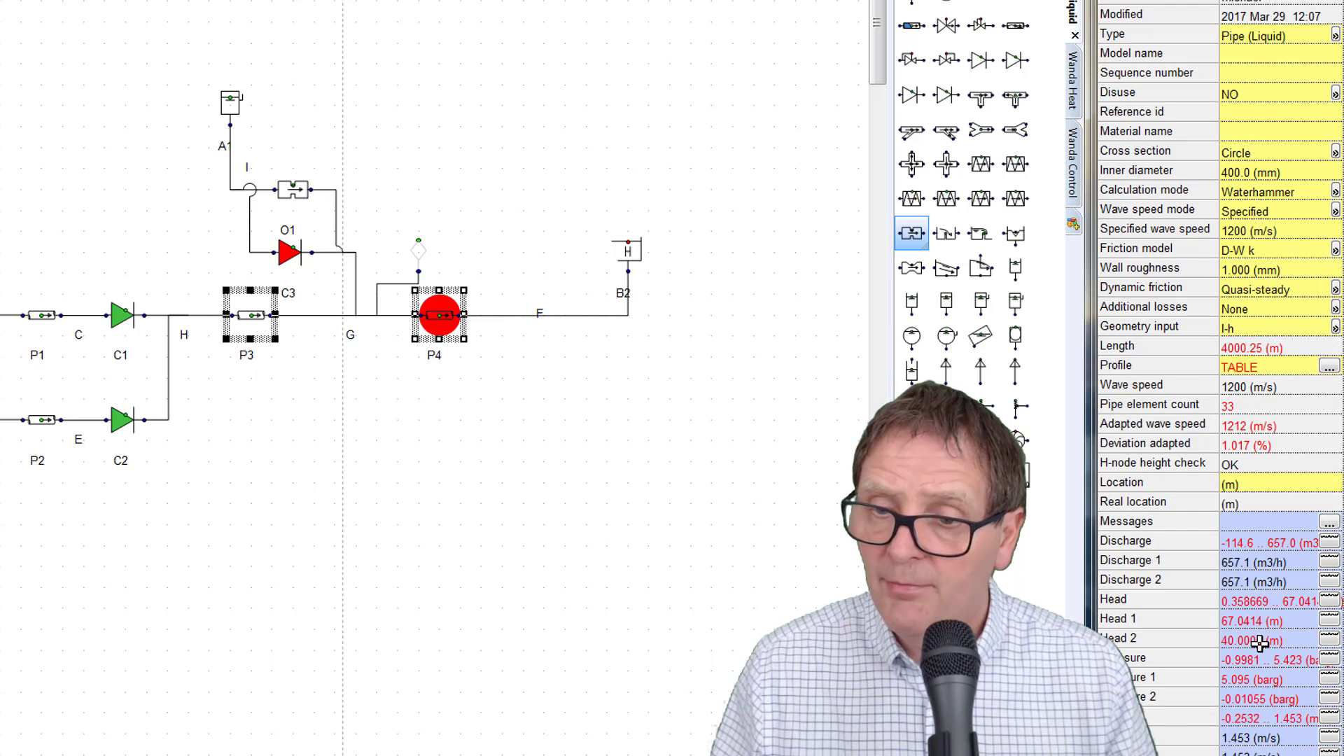
pyautogui.click(1329, 659)
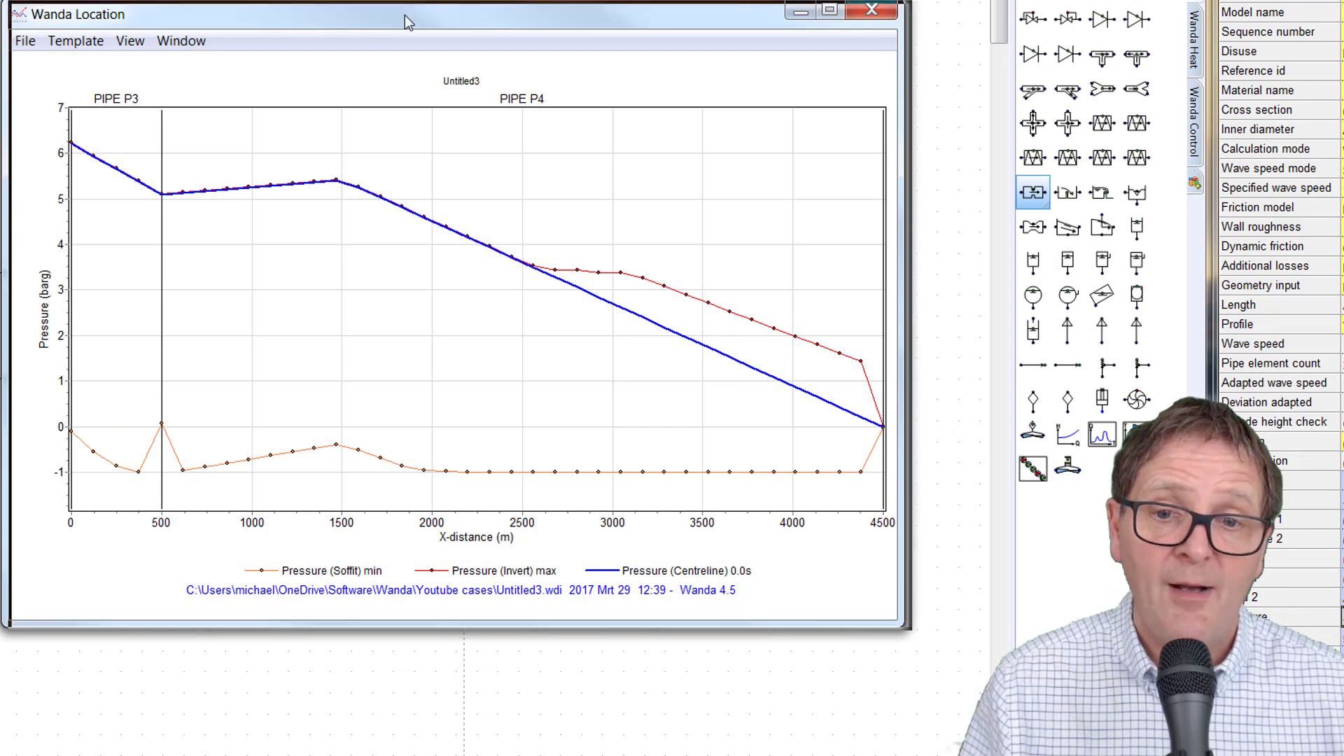
# Move the location chart aside and play the transient pressure animation along pipes P3 and P4 with the Time Navigator
pyautogui.moveTo(404, 15); pyautogui.dragTo(603, 2)
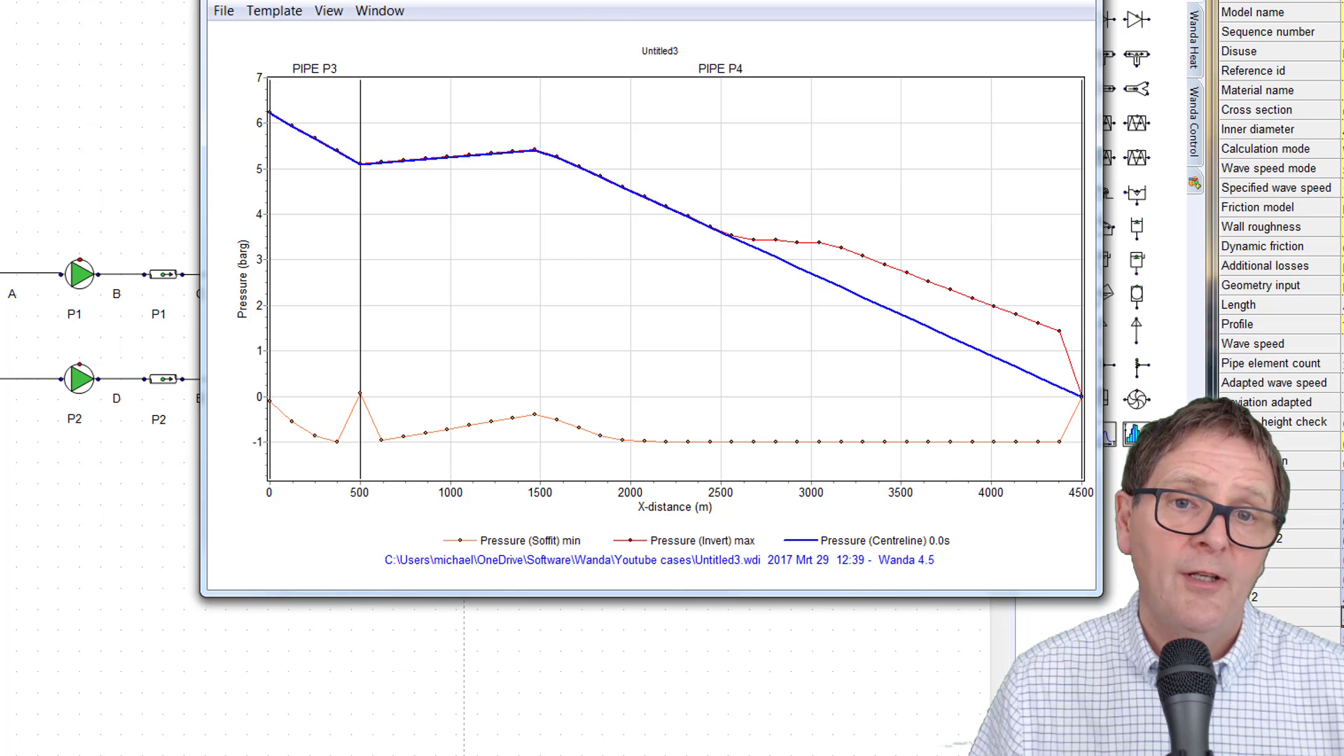
pyautogui.click(217, 1)
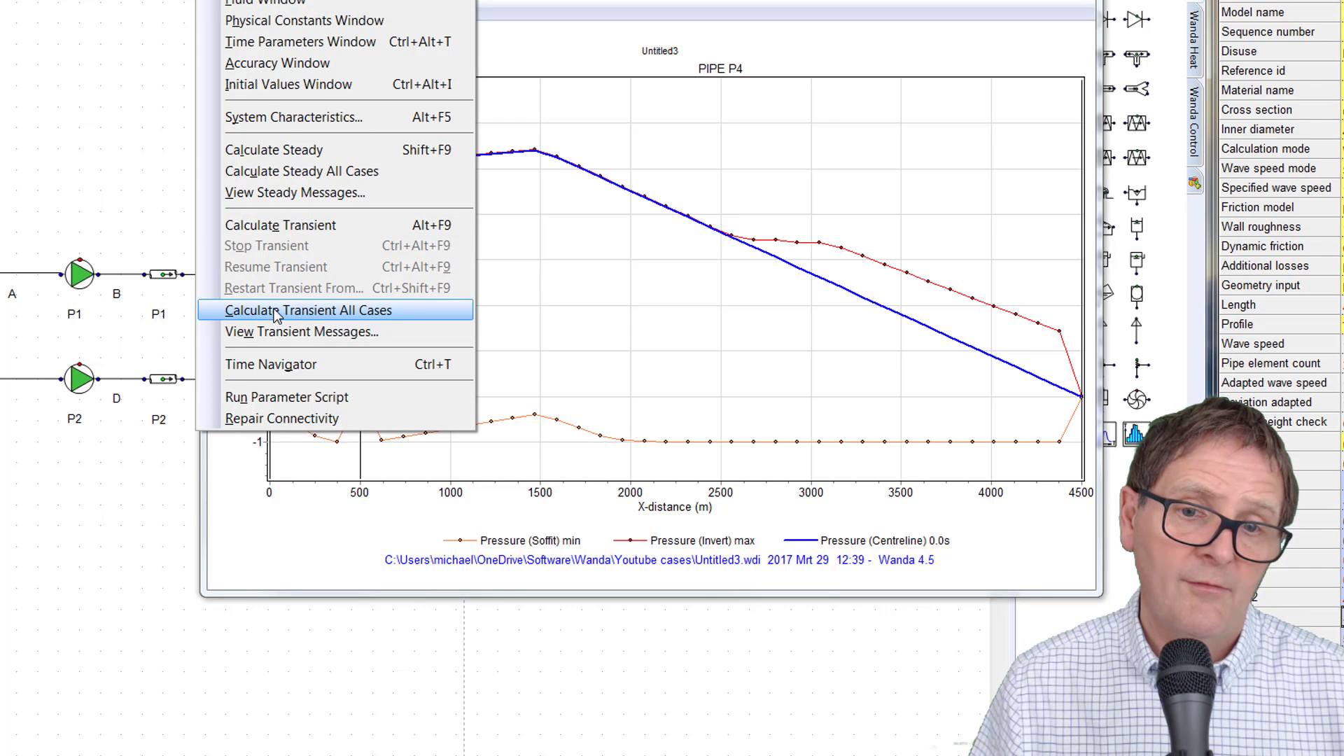
pyautogui.click(271, 364)
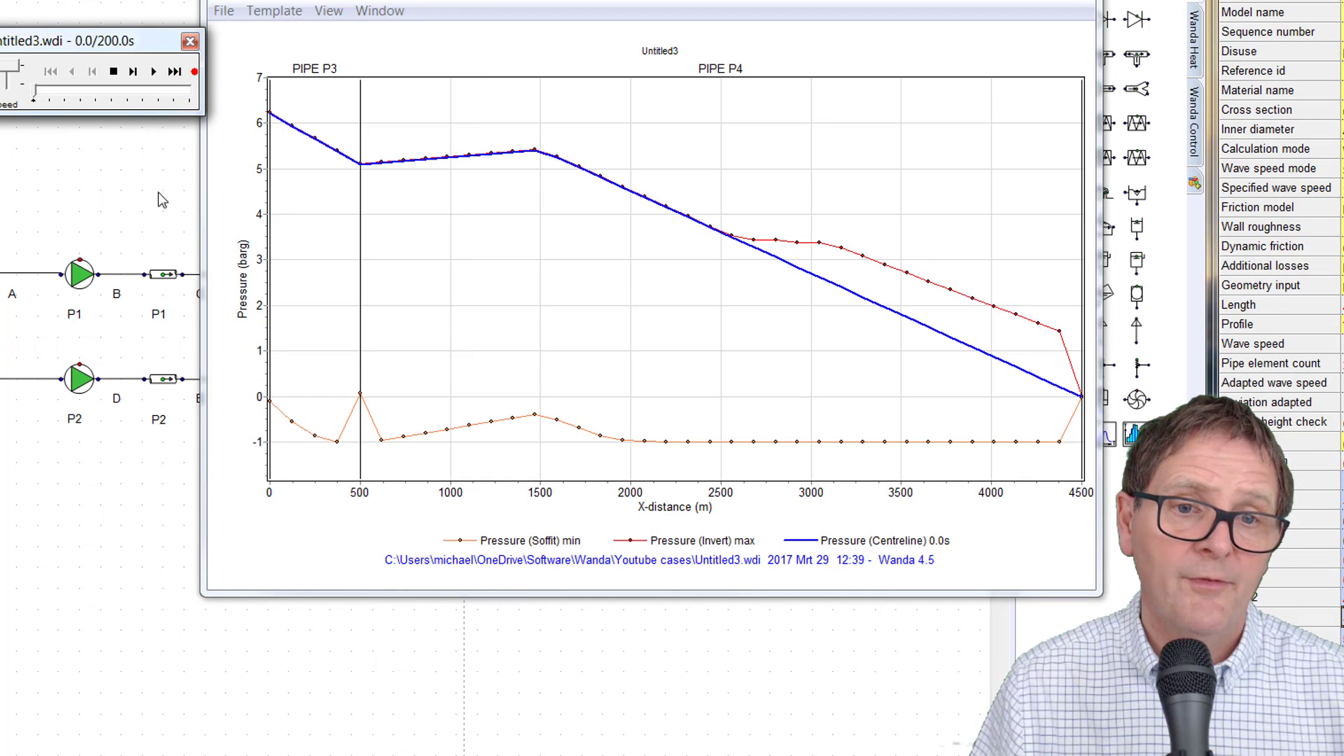
pyautogui.click(154, 72)
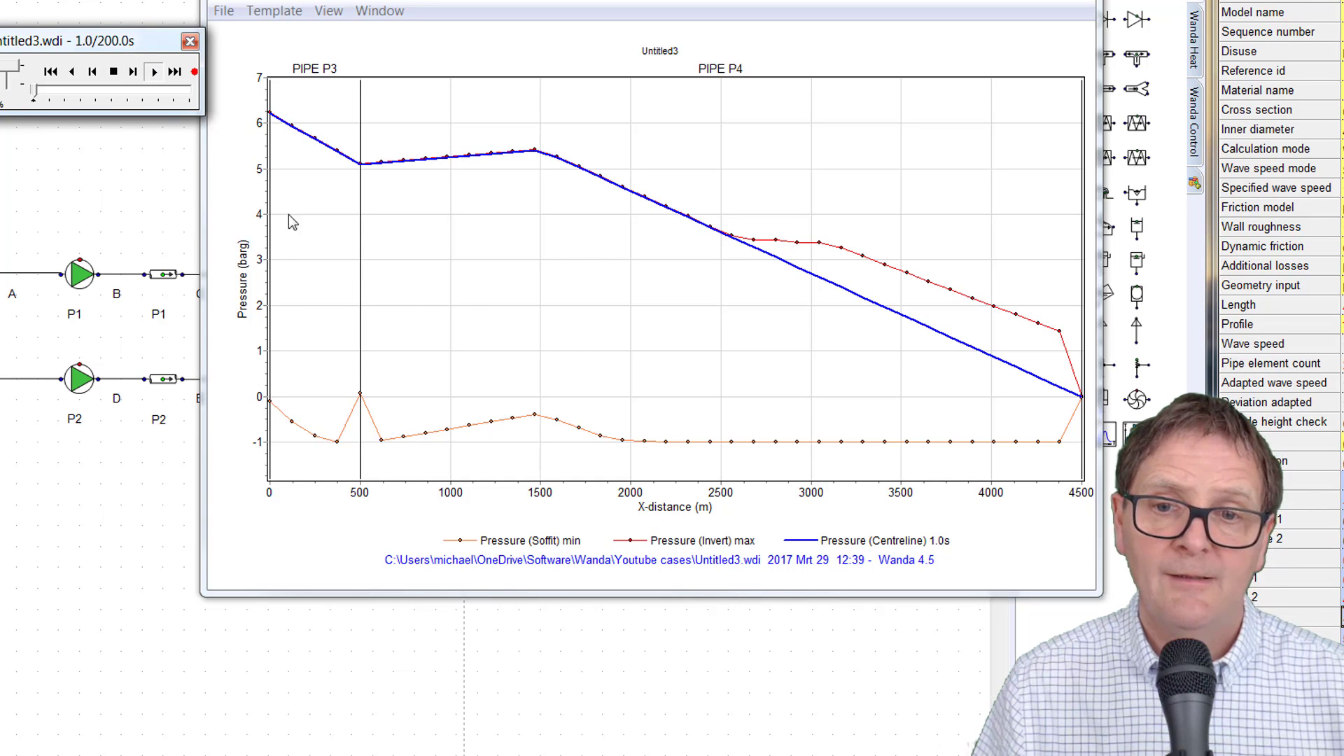